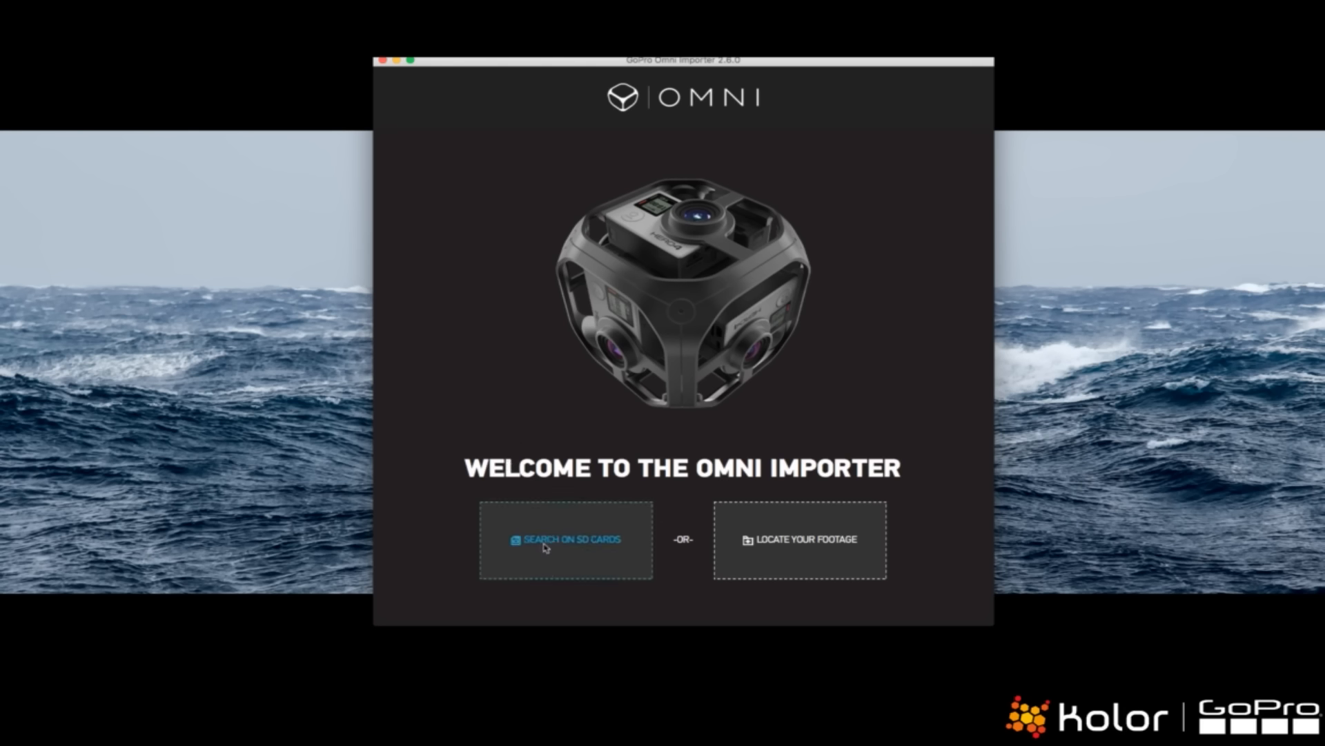
- Start locating the footage and browse to the 1-Omni-importer folder inside Webinar, 20170223_AVP2.6, Assets
left_click(829, 545)
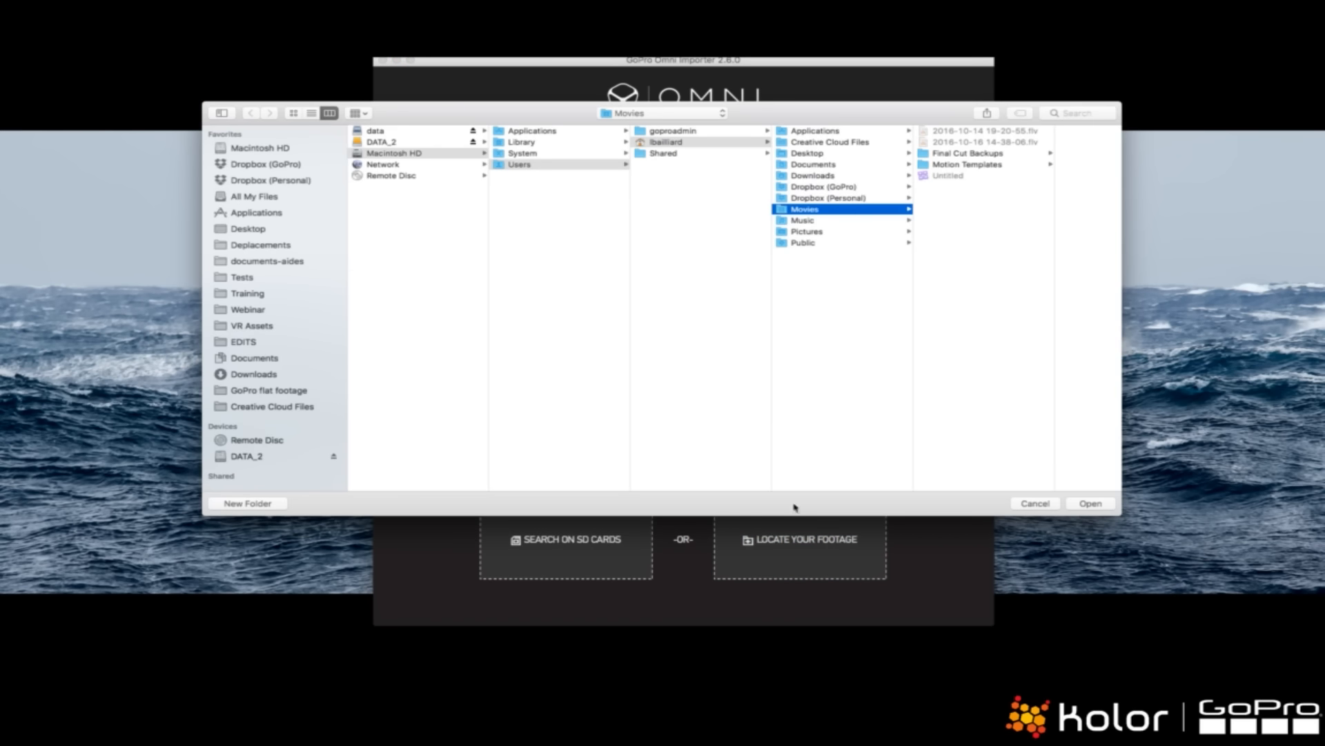
left_click(822, 443)
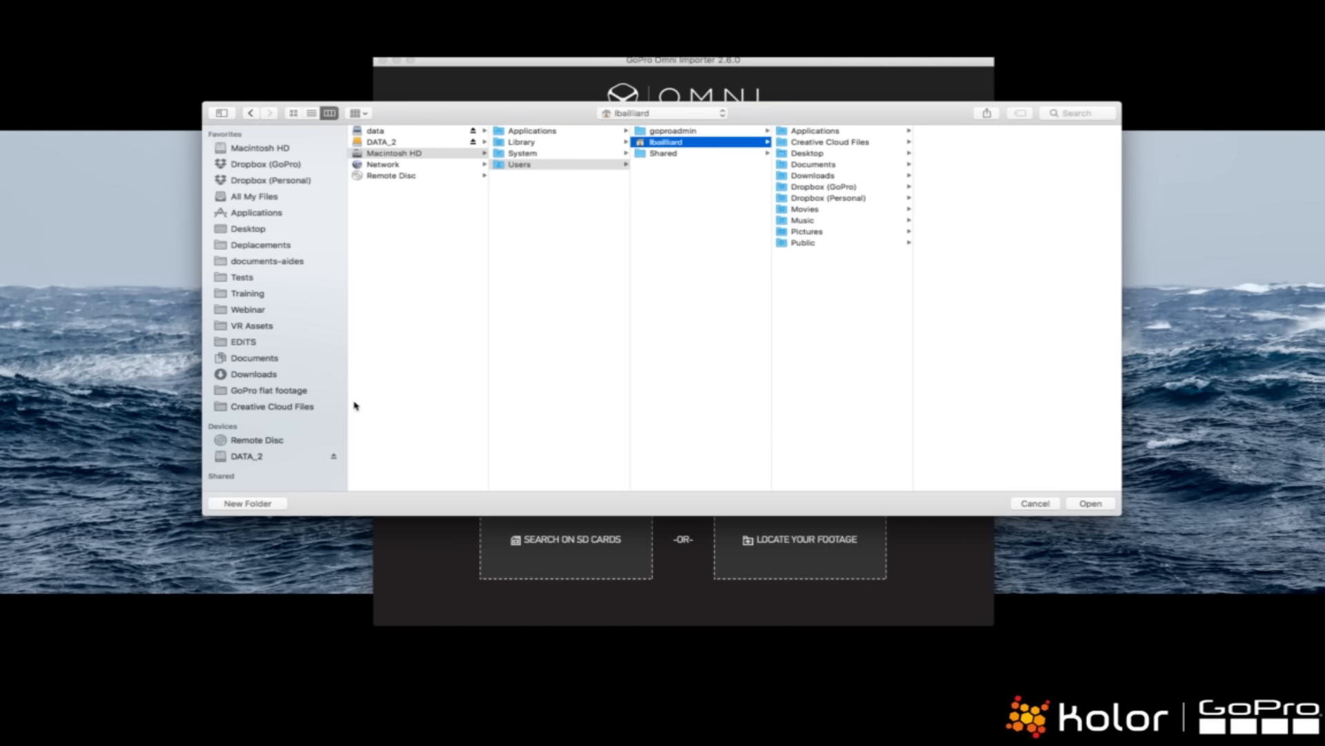
left_click(250, 309)
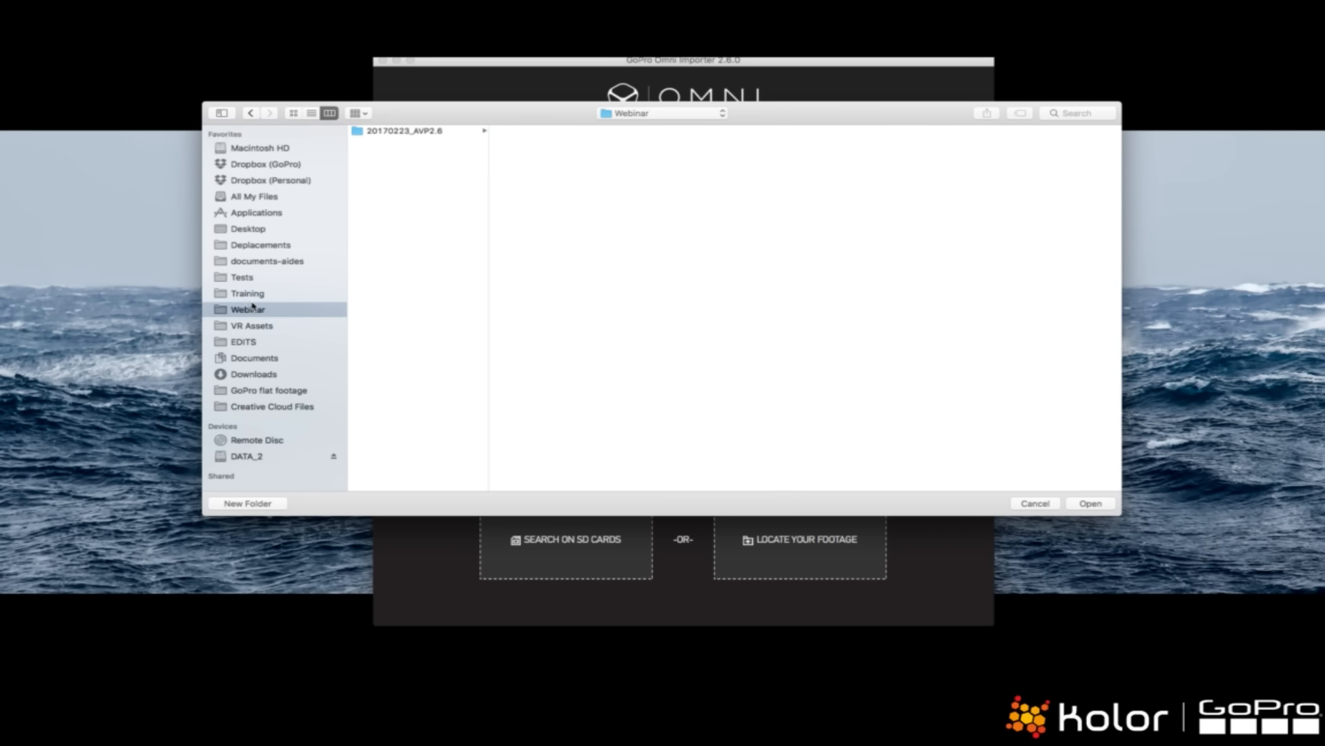
left_click(433, 131)
left_click(547, 142)
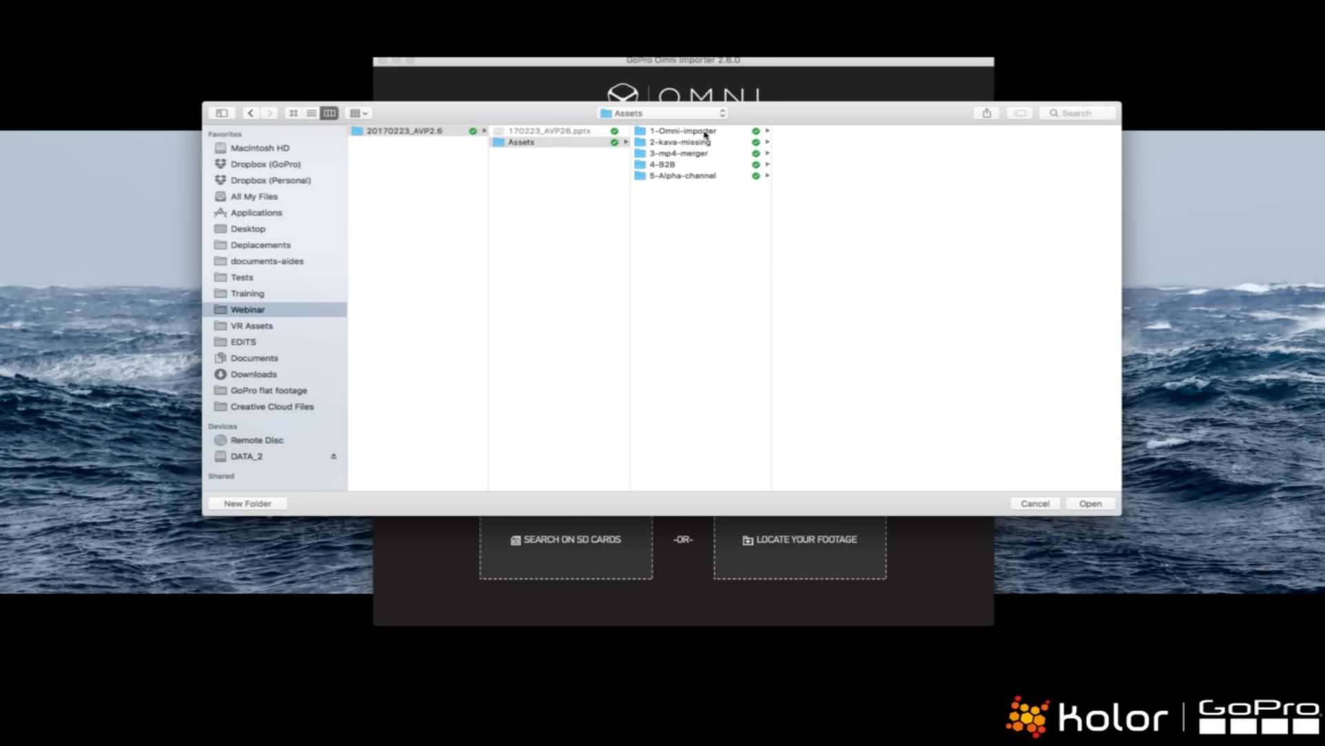
left_click(706, 131)
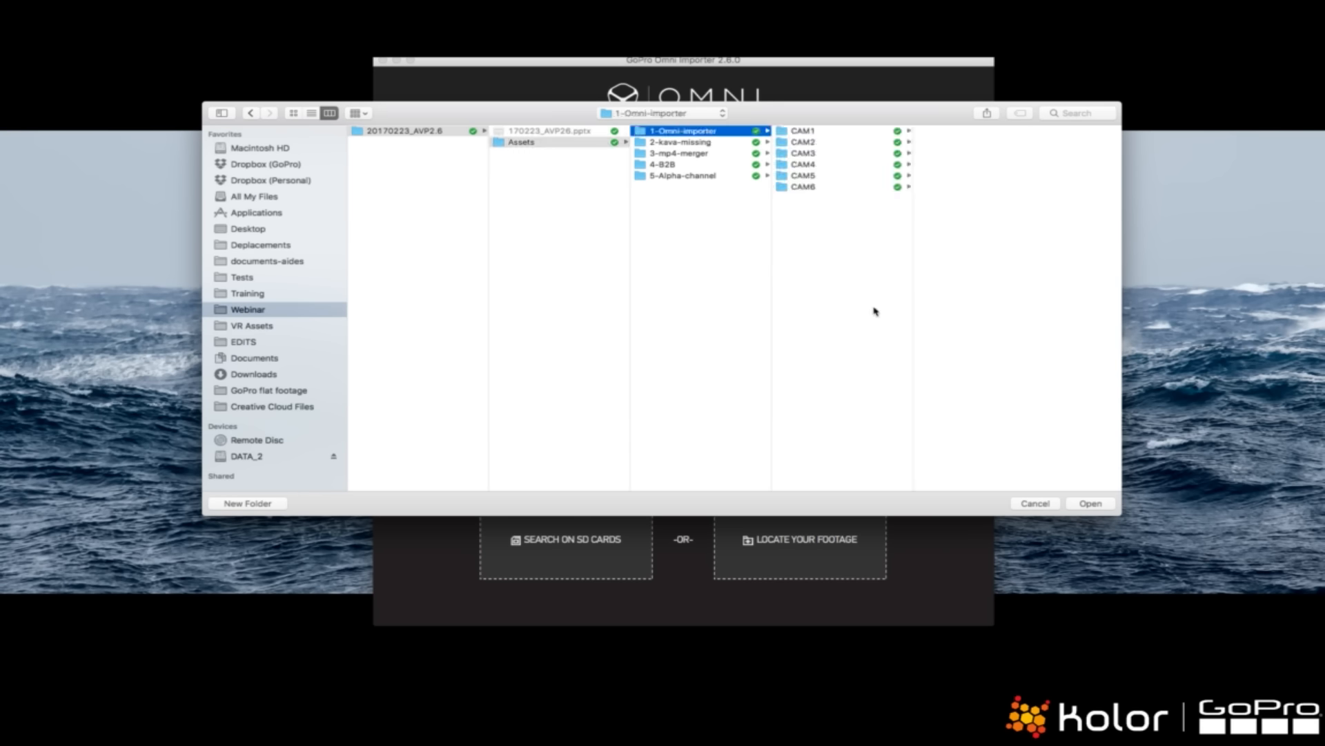
- Inspect the camera files stored in CAM1, DCIM, 100AR001 within the 1-Omni-importer folder
left_click(817, 131)
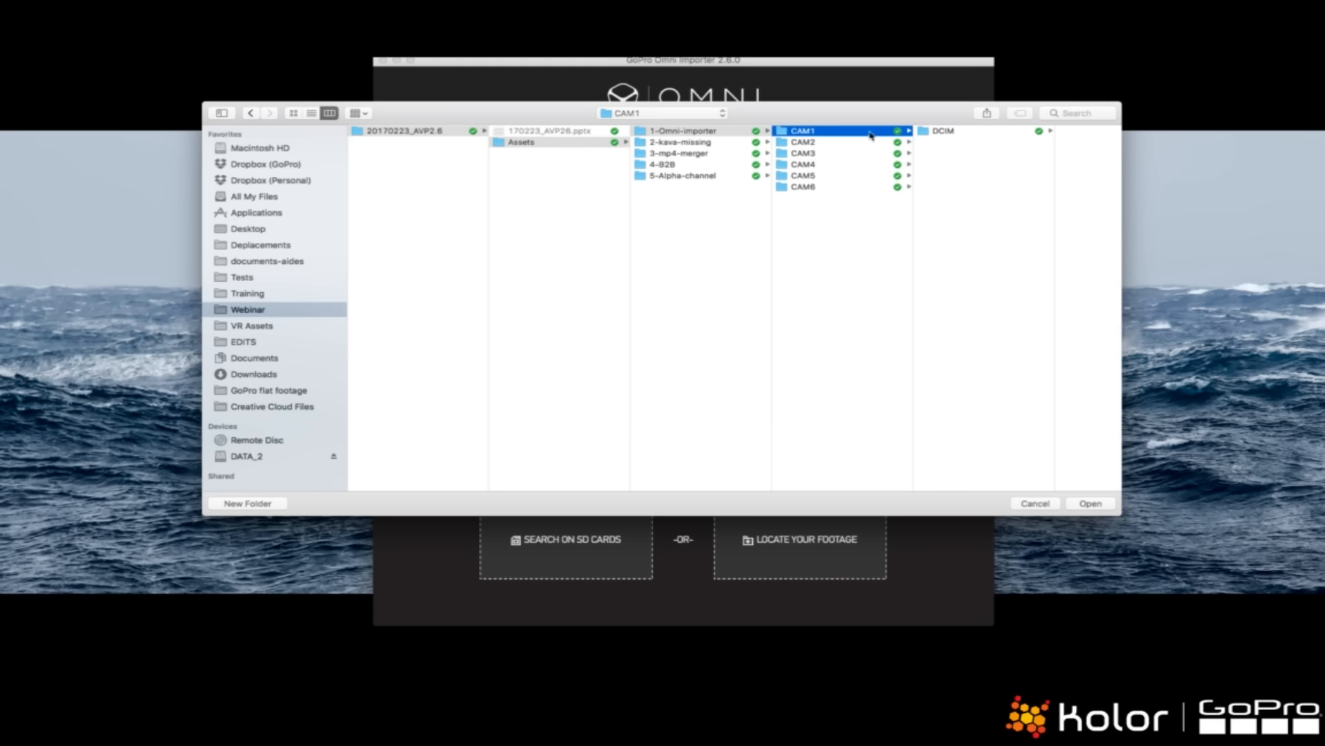
left_click(941, 132)
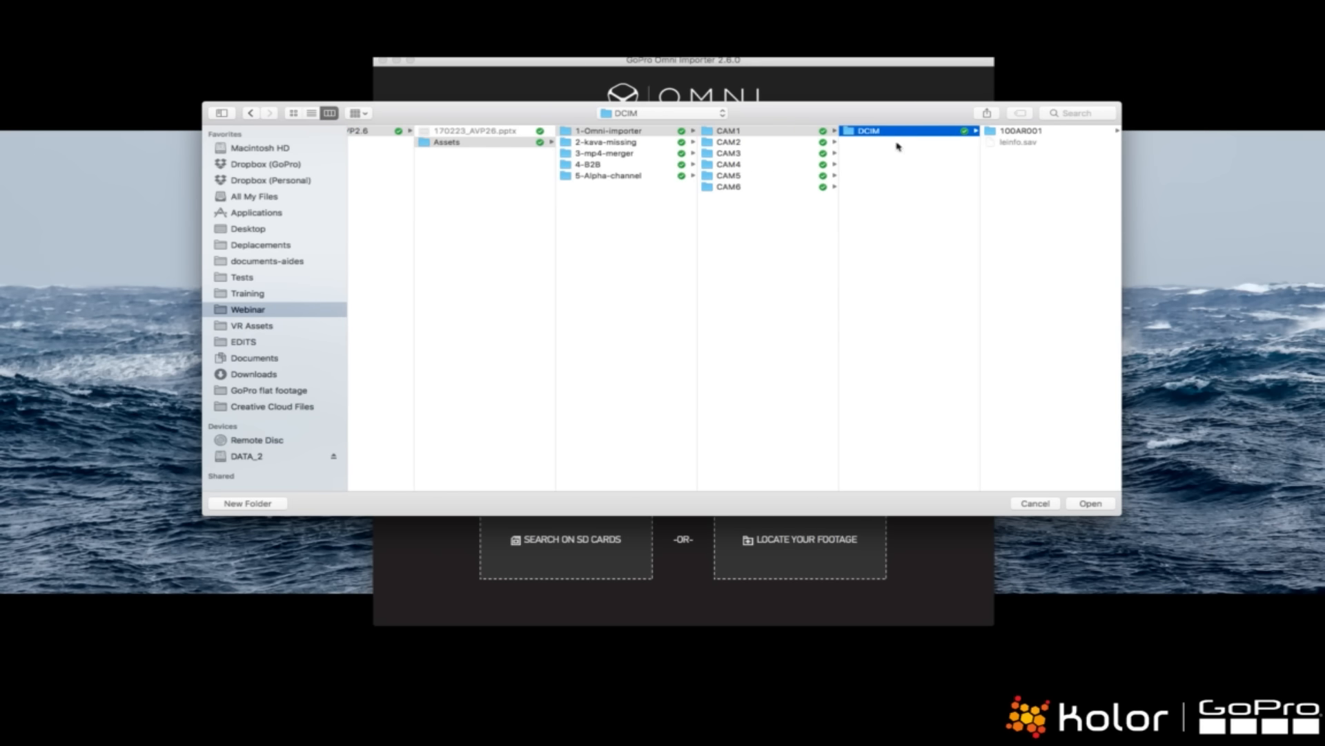
left_click(1025, 132)
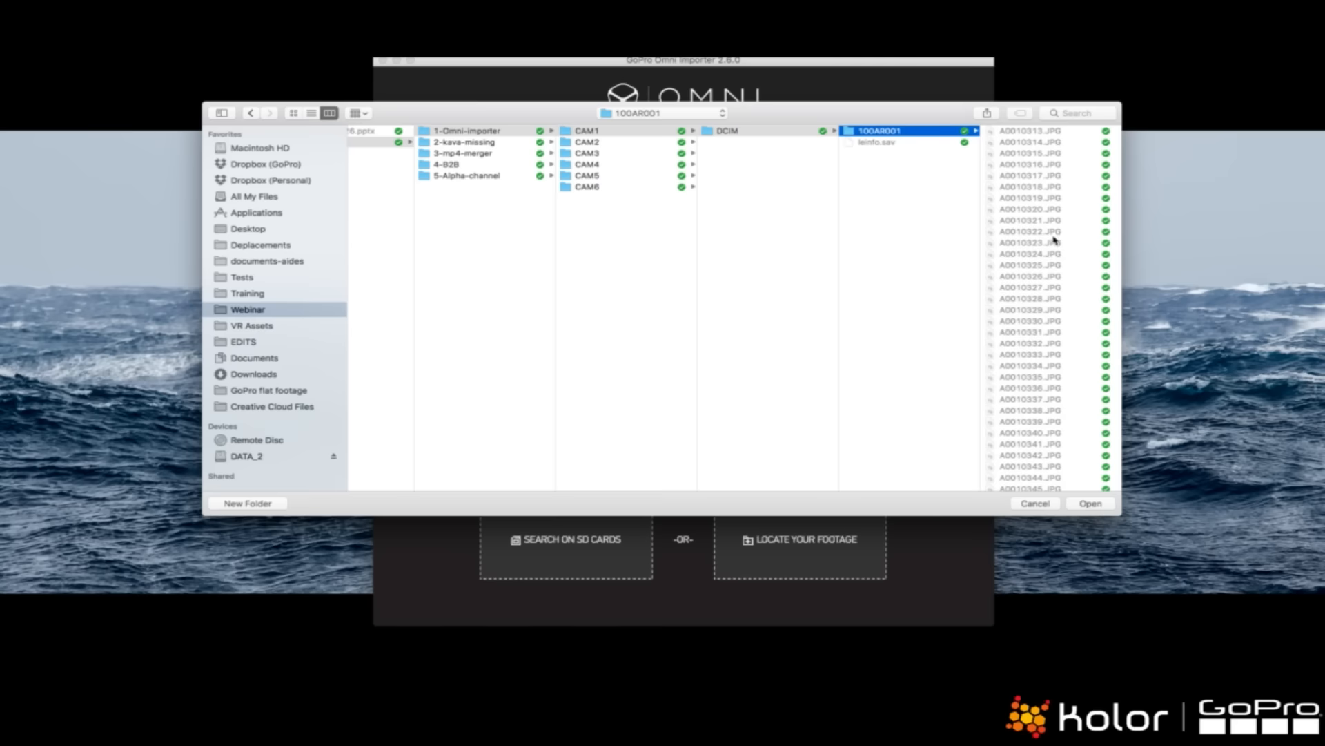
scroll(1055, 242, "down", 10)
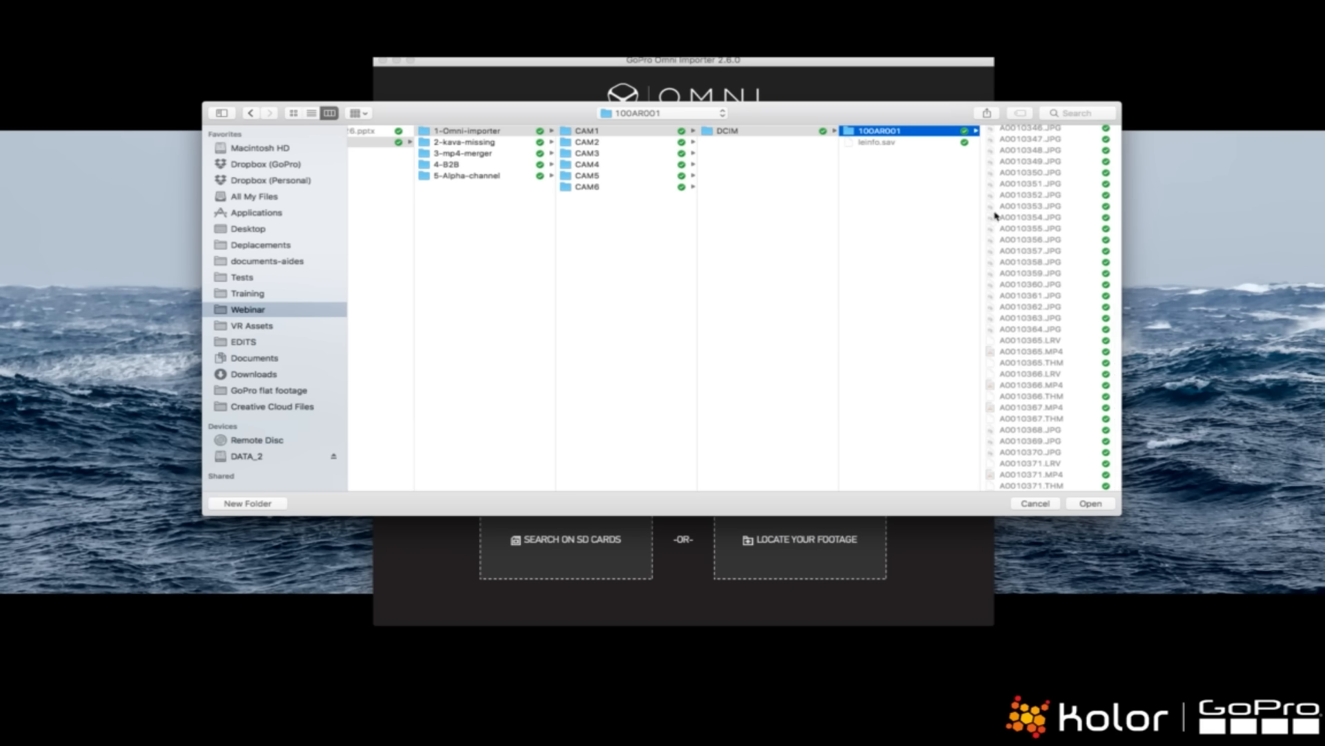
- Import the footage from the parent 1-Omni-importer folder and look through the full list of detected shots
left_click(484, 131)
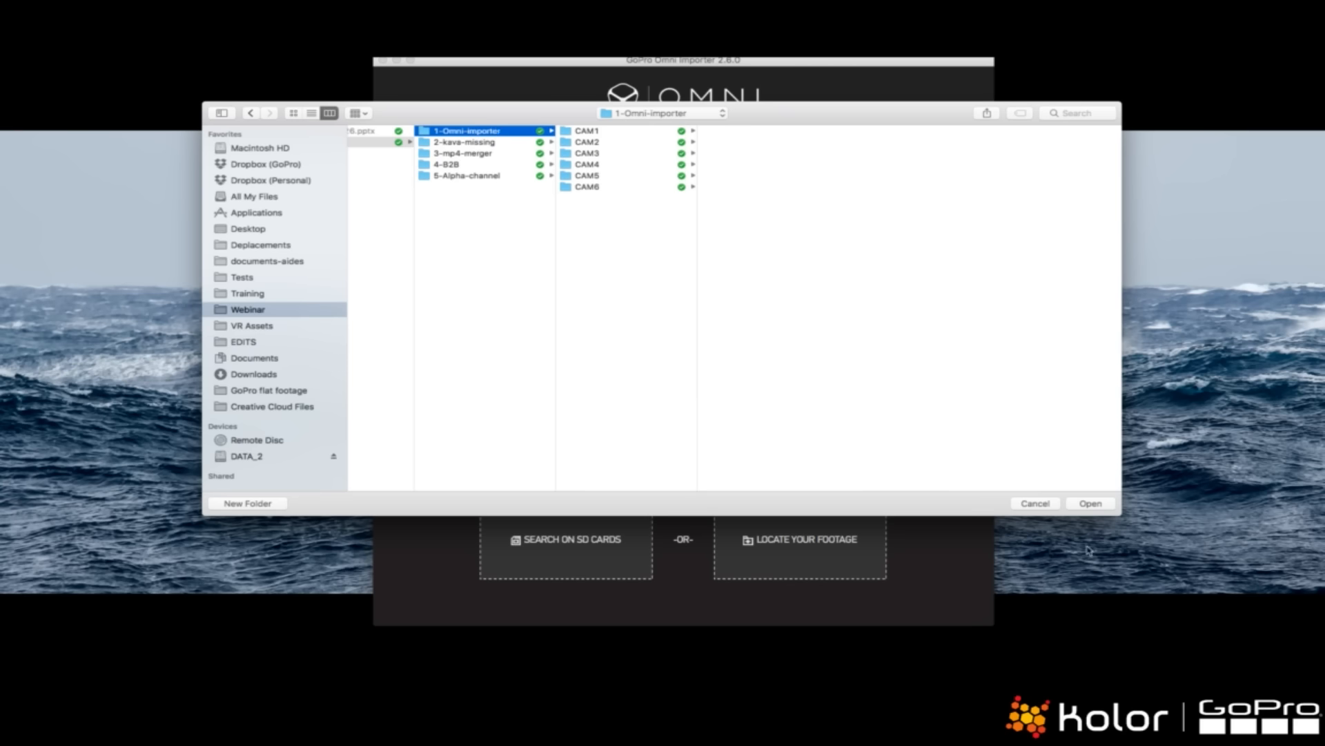
left_click(1095, 503)
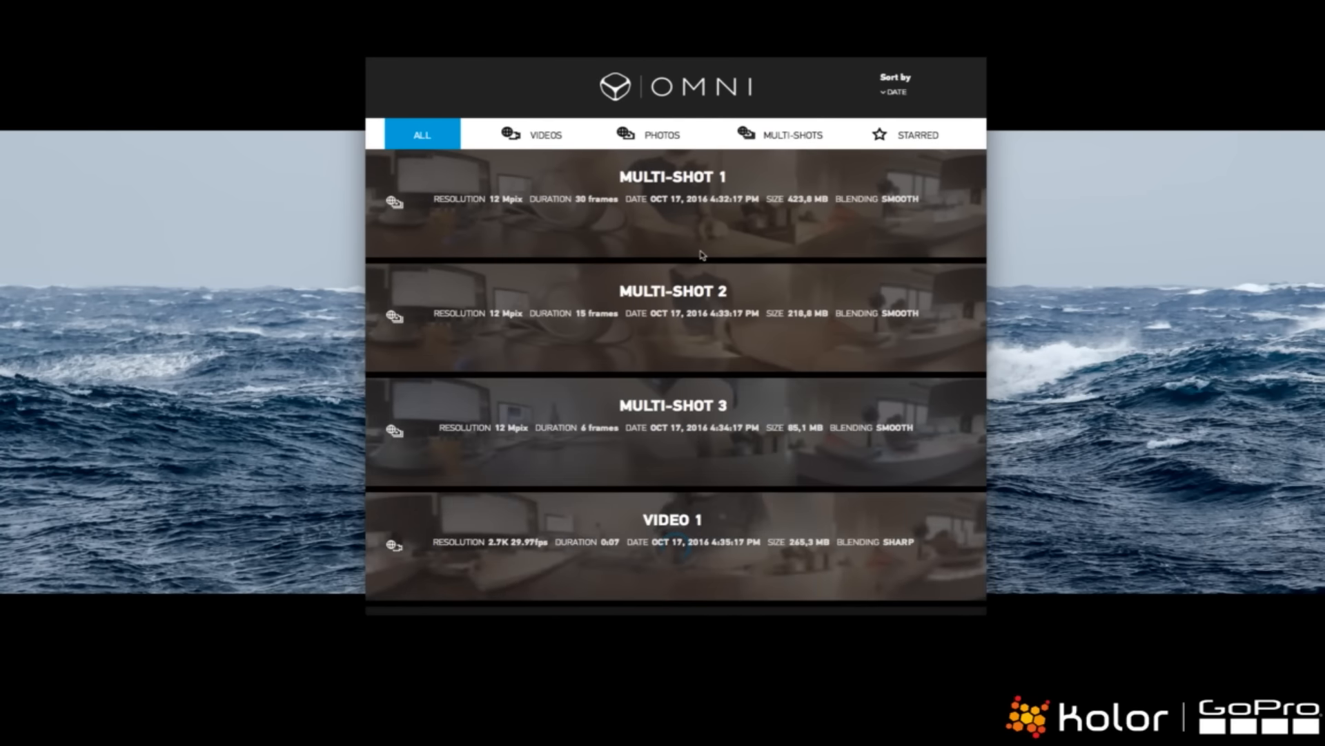
scroll(703, 254, "down", 10)
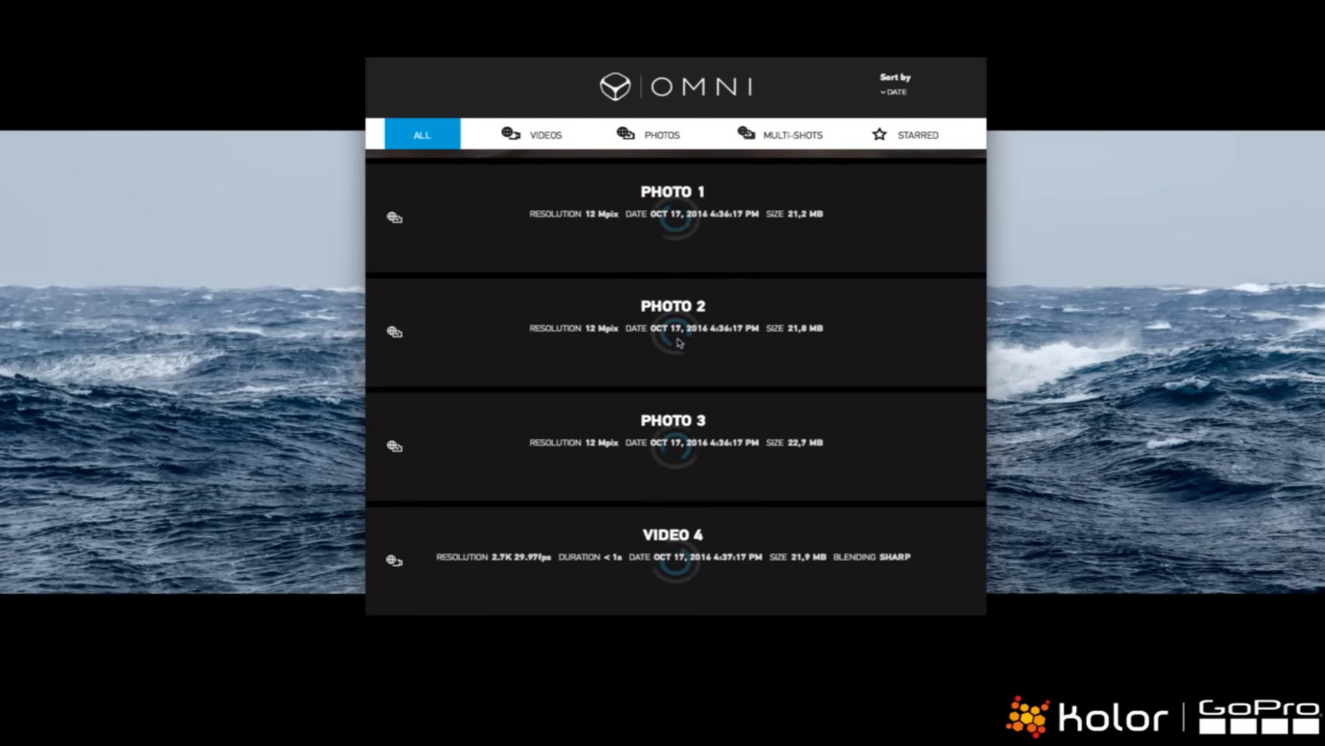
scroll(680, 349, "up", 2)
scroll(683, 357, "up", 10)
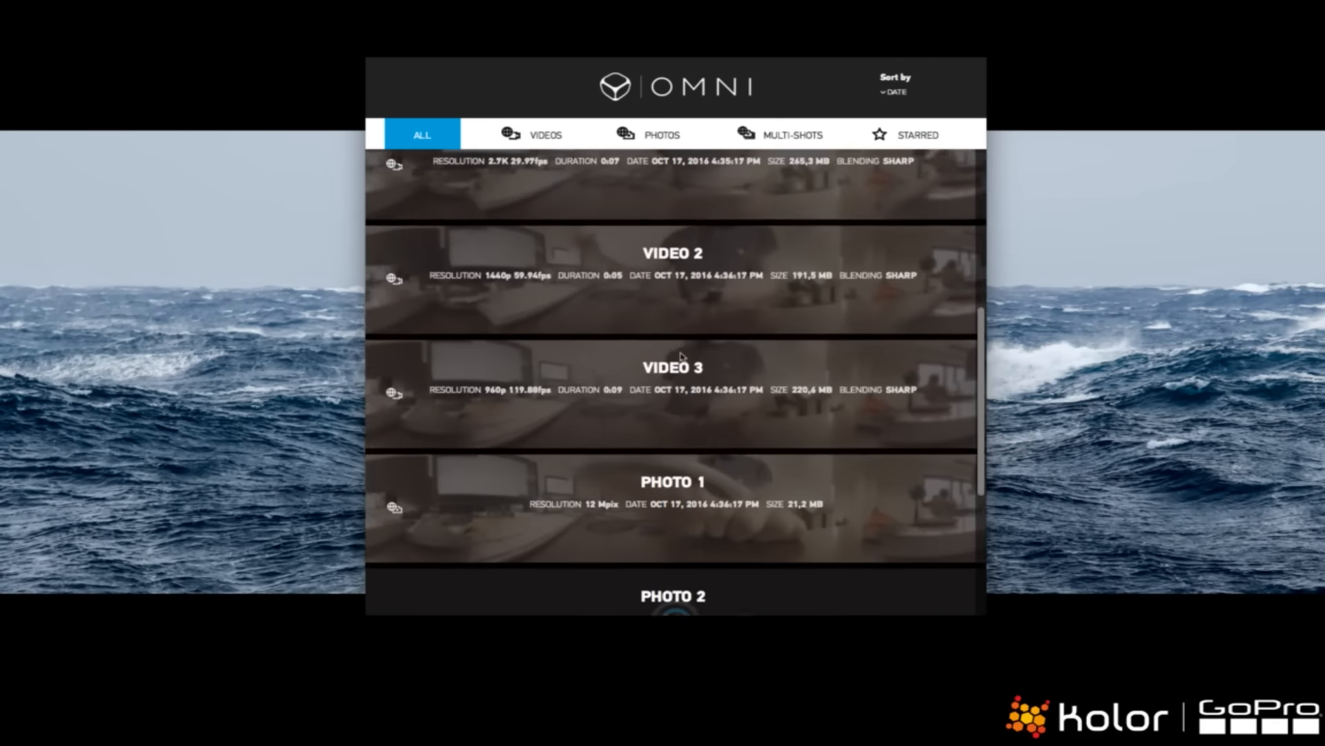
scroll(669, 323, "down", 3)
scroll(668, 322, "down", 7)
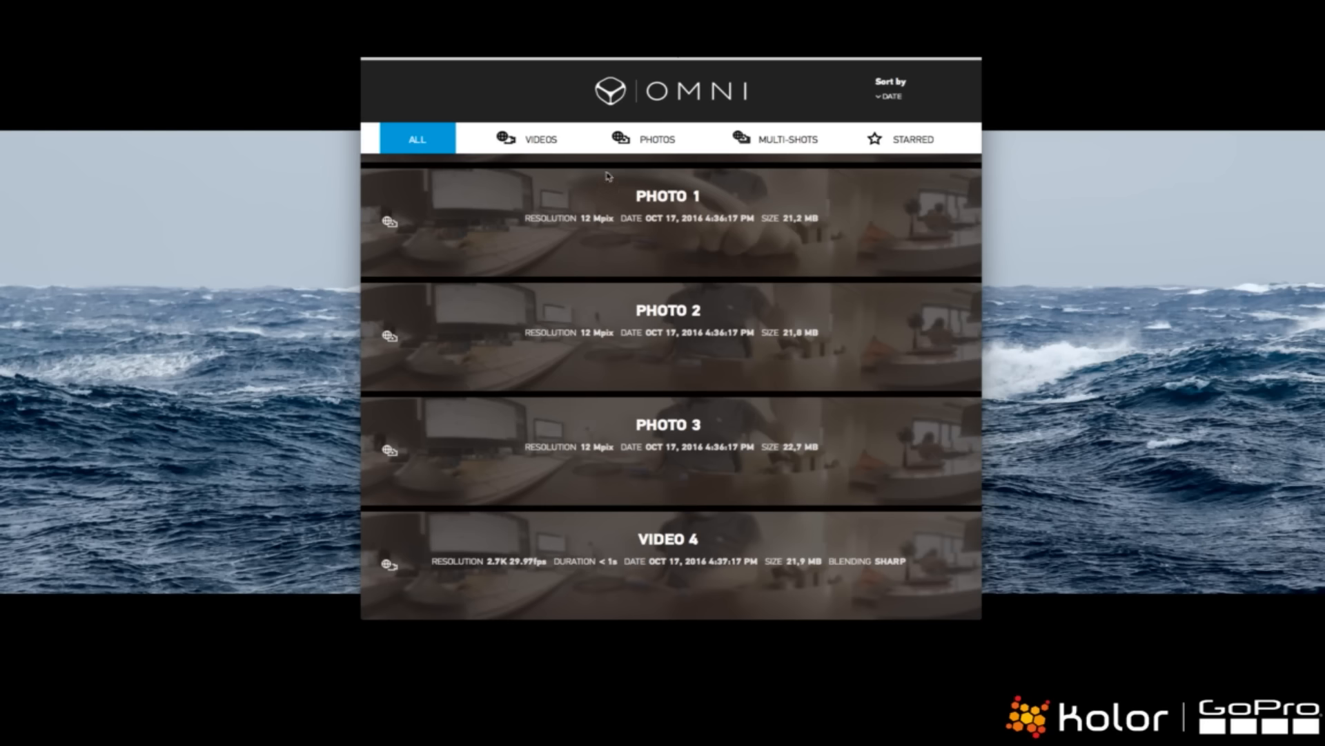
- Filter the shot list by photos, multi-shots, videos and starred items in turn
left_click(647, 141)
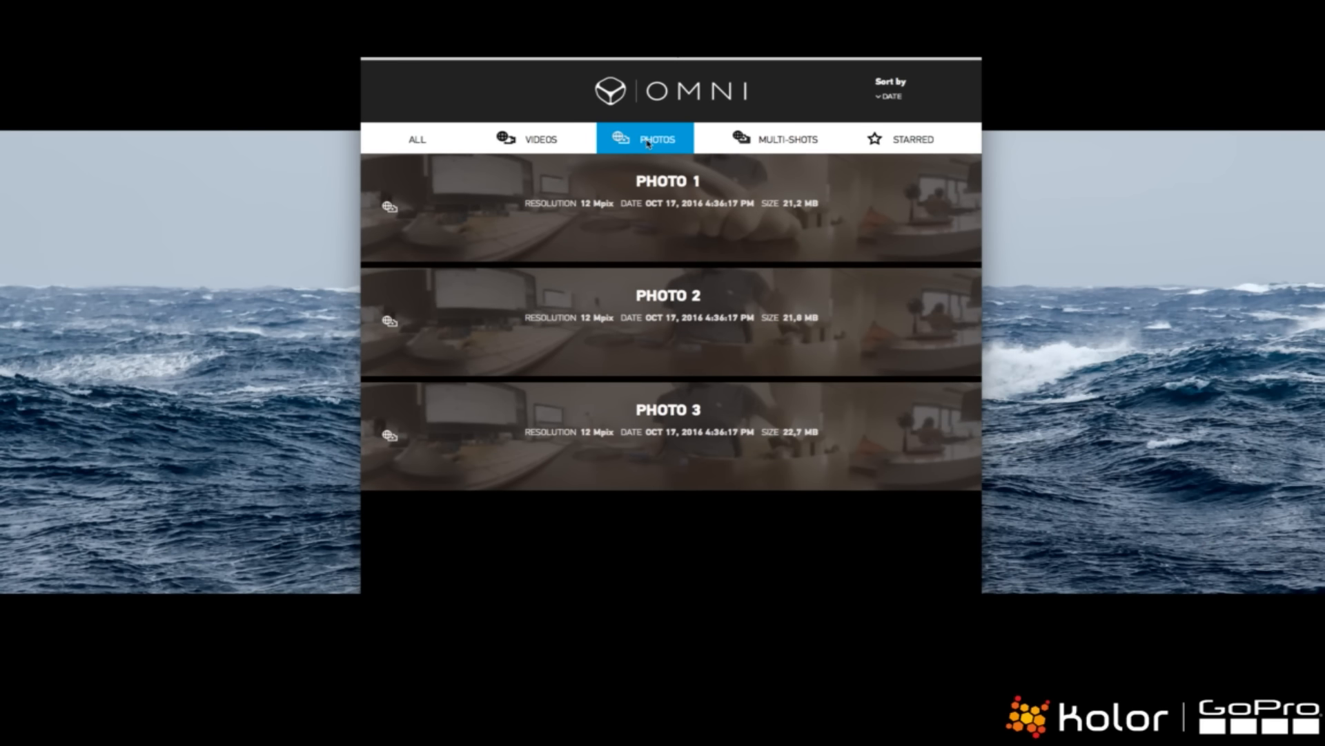
left_click(780, 140)
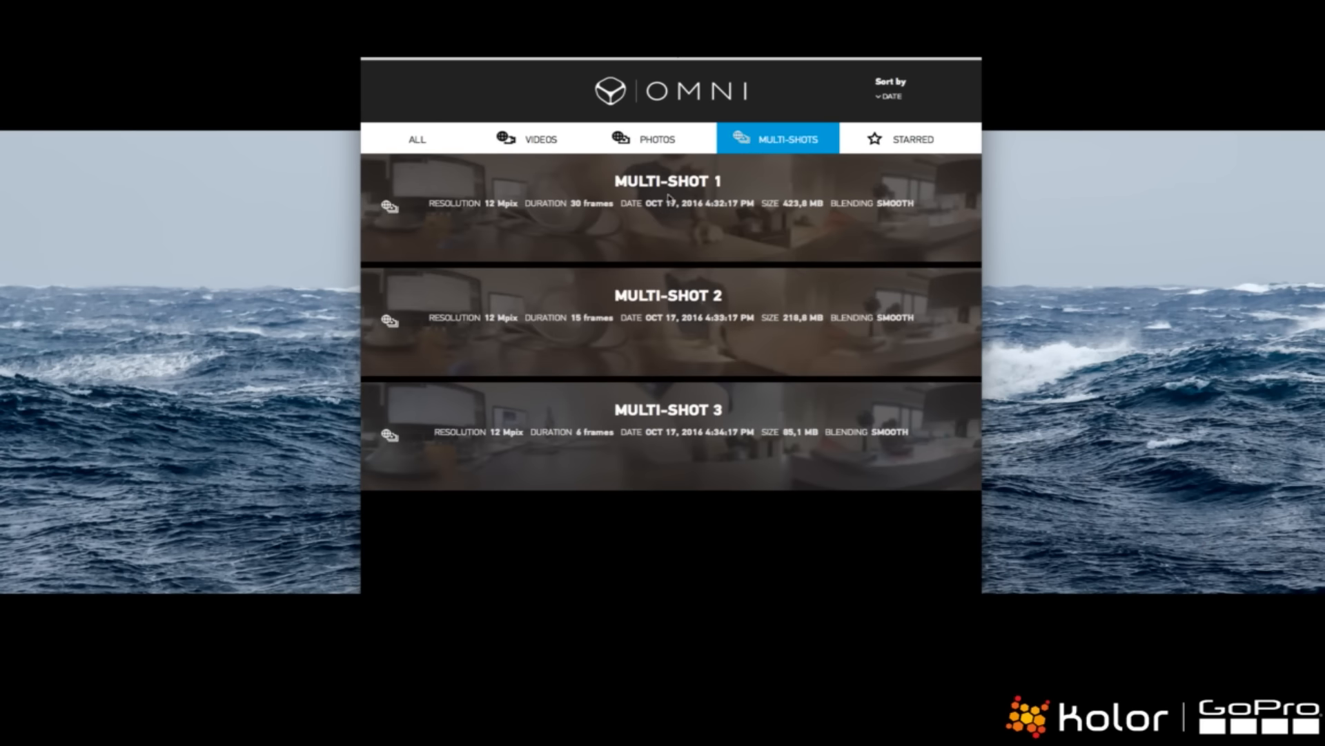
left_click(561, 145)
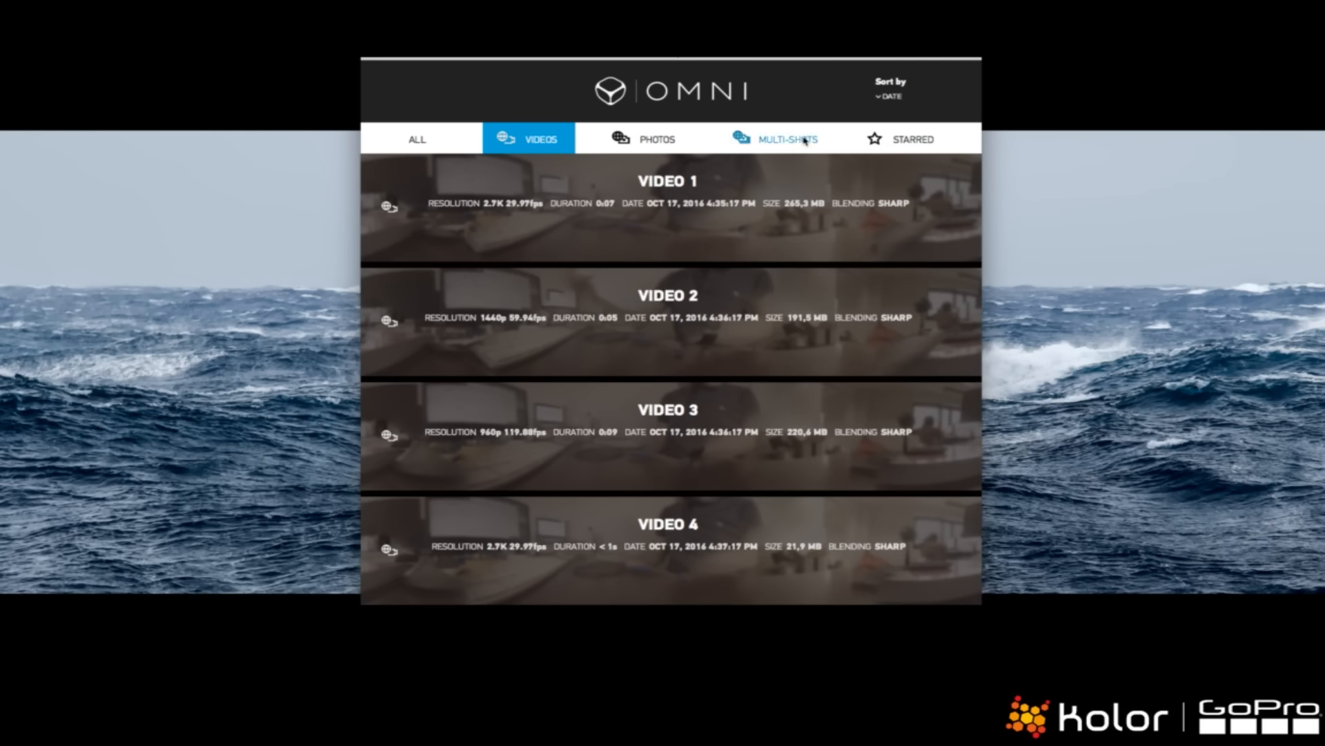
left_click(939, 143)
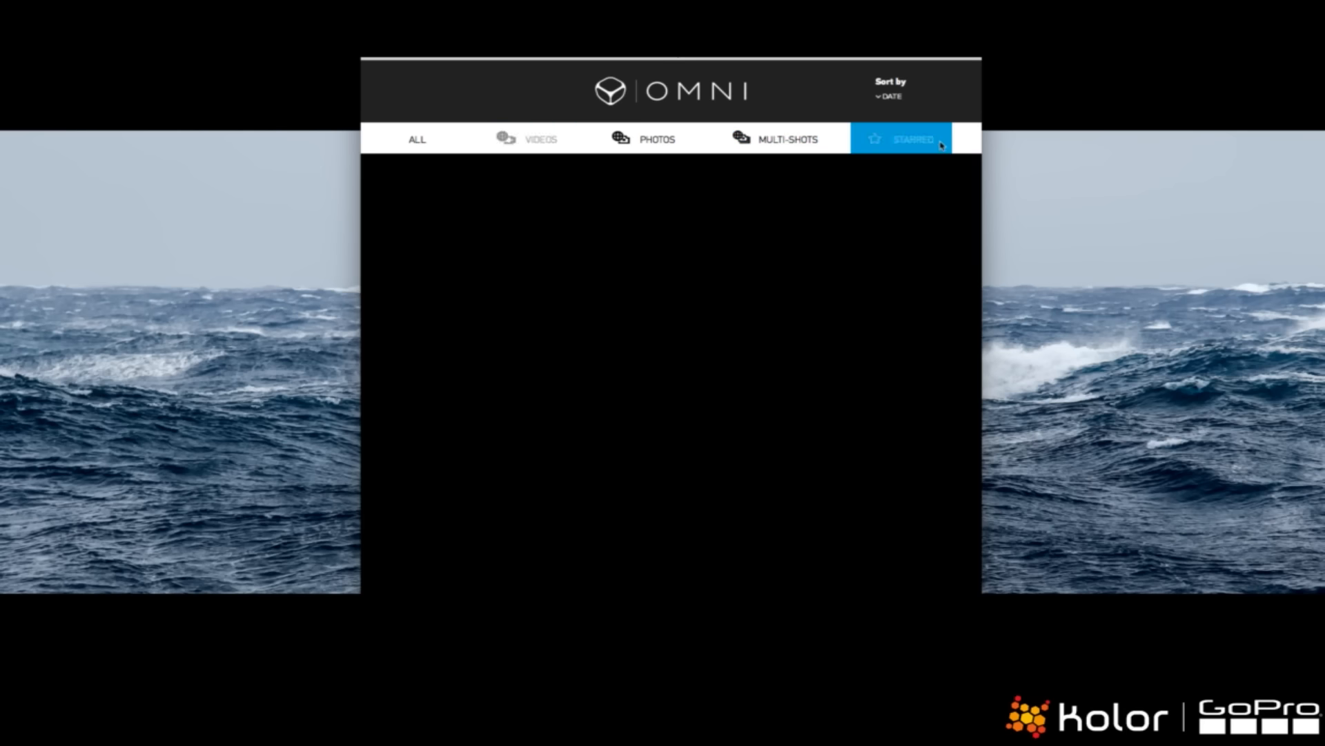
- Show only the videos, expand Video 1 and preview part of its playback, pausing about halfway through
left_click(532, 139)
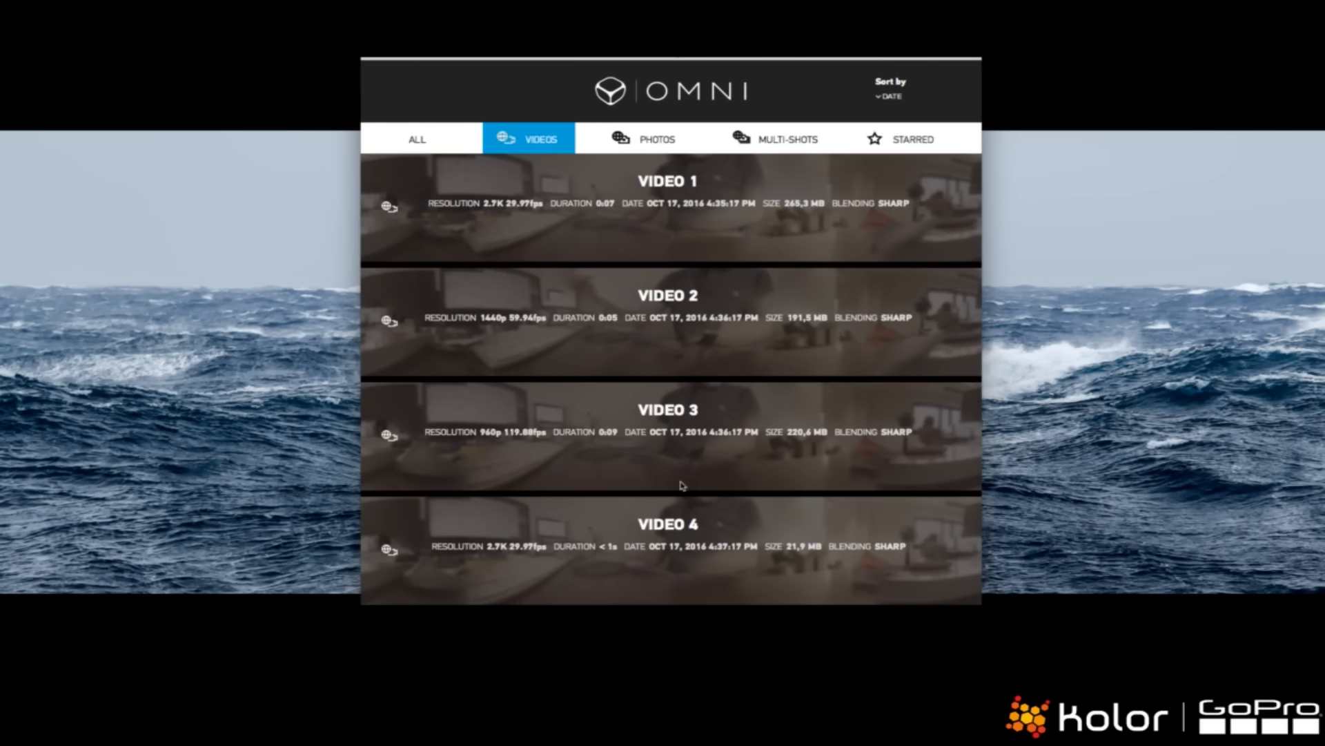
left_click(712, 254)
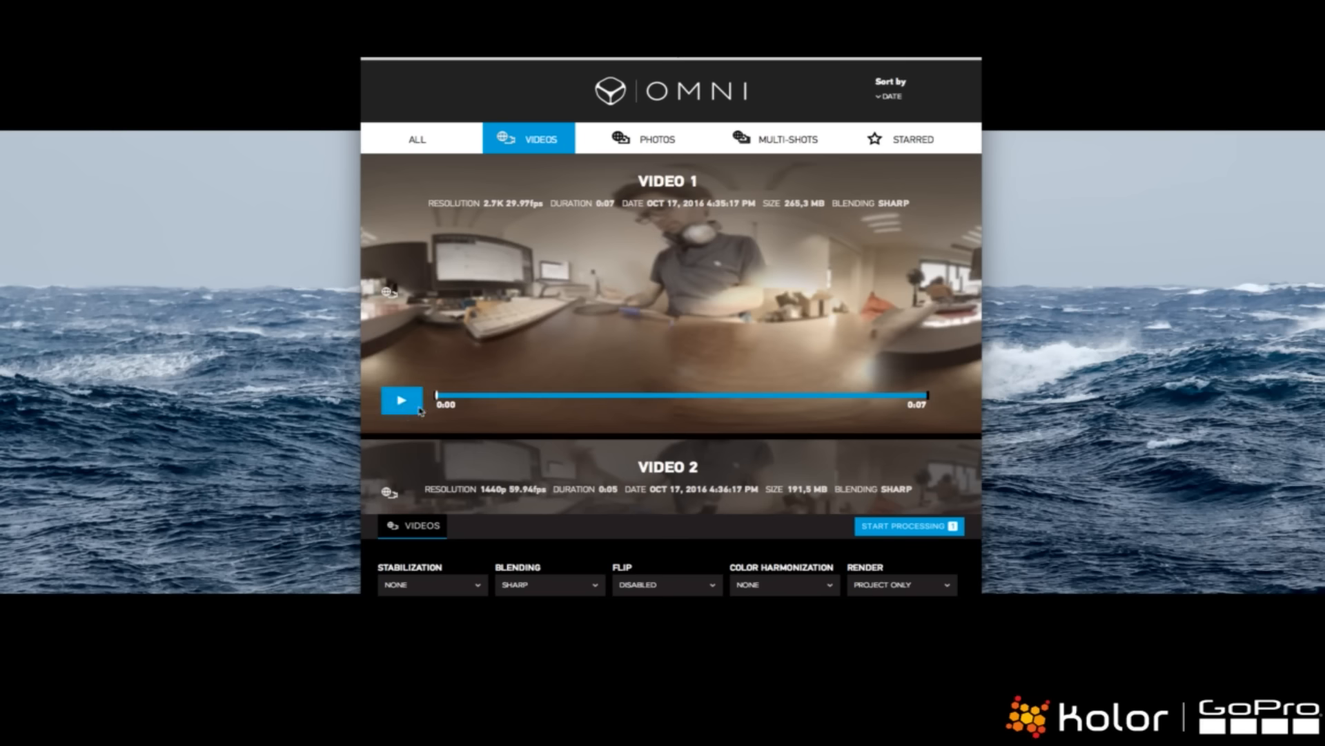
left_click(418, 407)
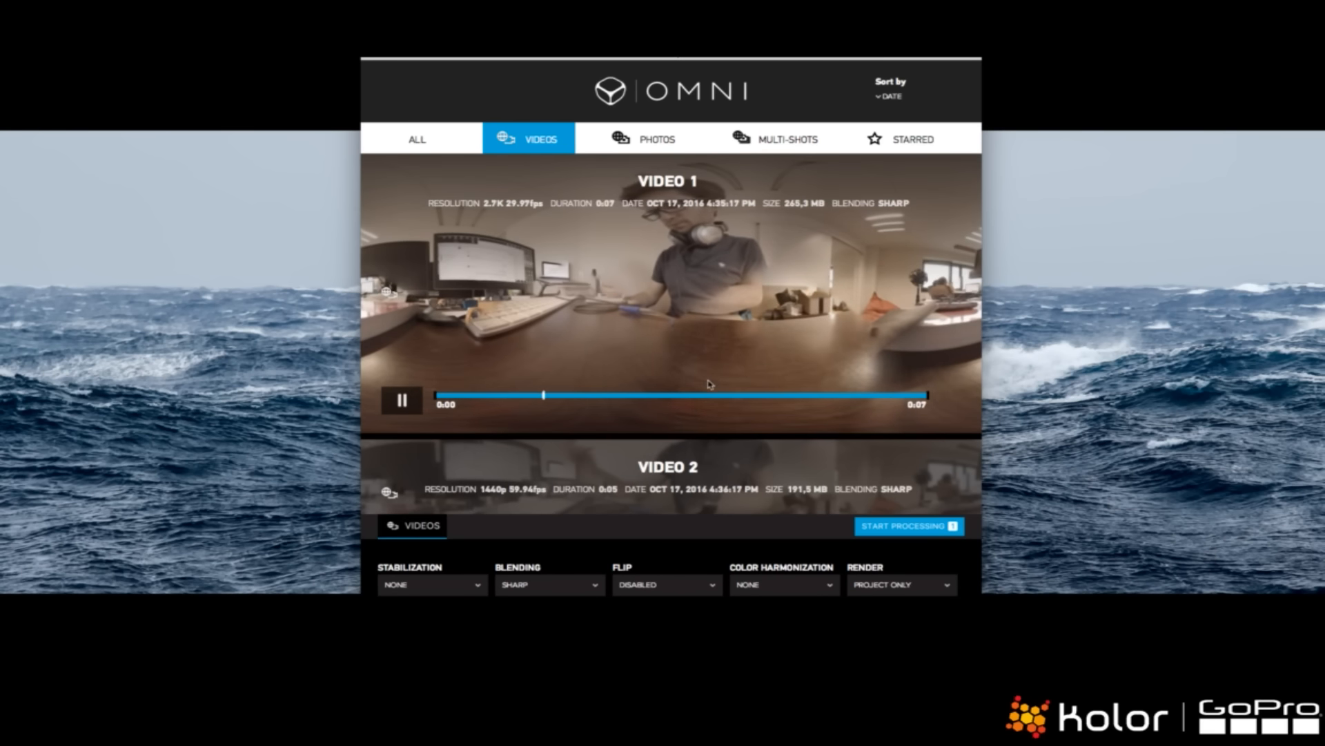
left_click(403, 400)
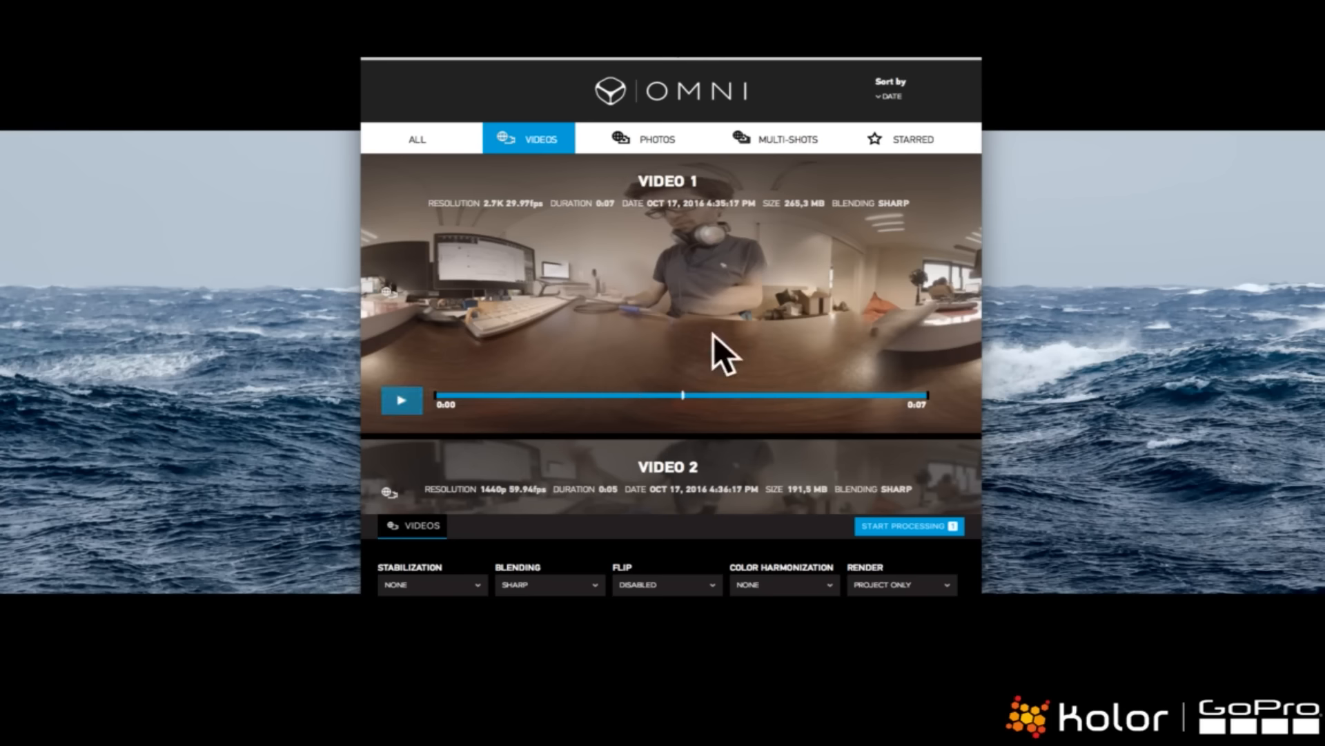
- Mark Video 1 and Video 3 as starred
scroll(800, 295, "down", 2)
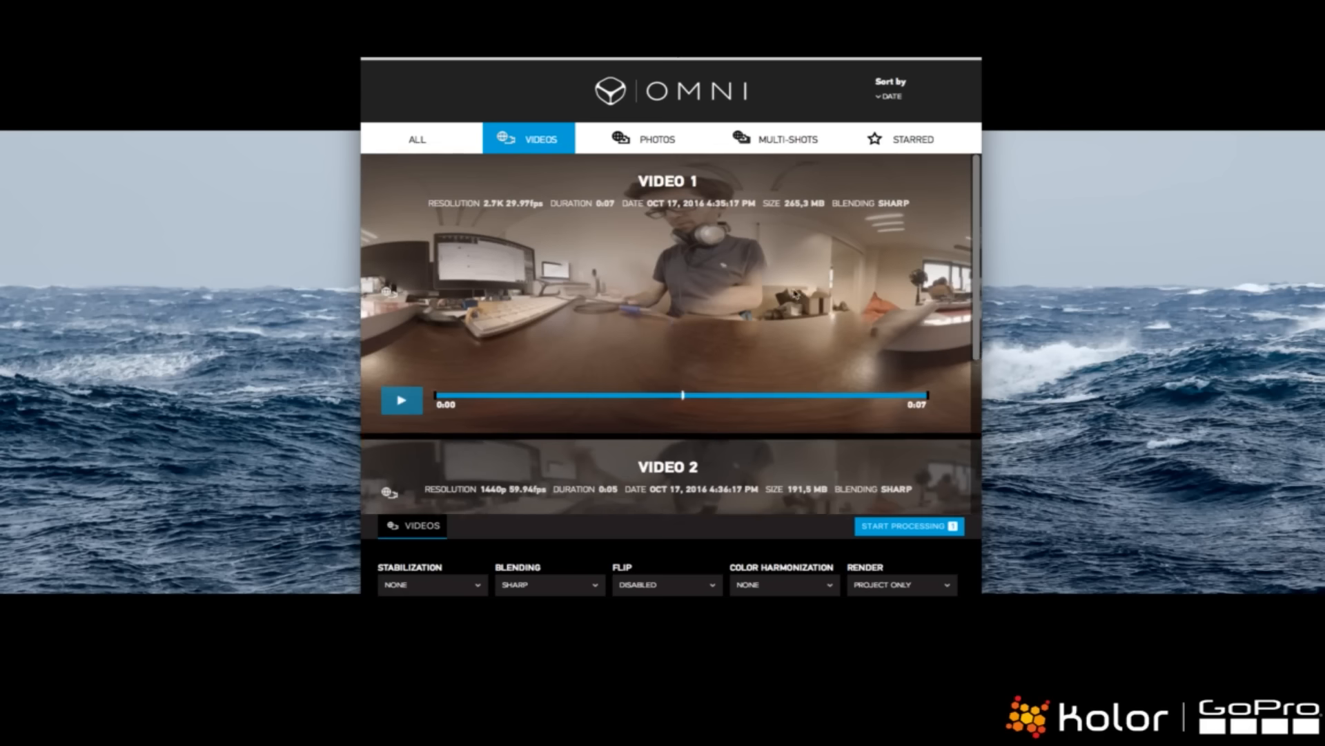
left_click(952, 295)
scroll(972, 287, "down", 3)
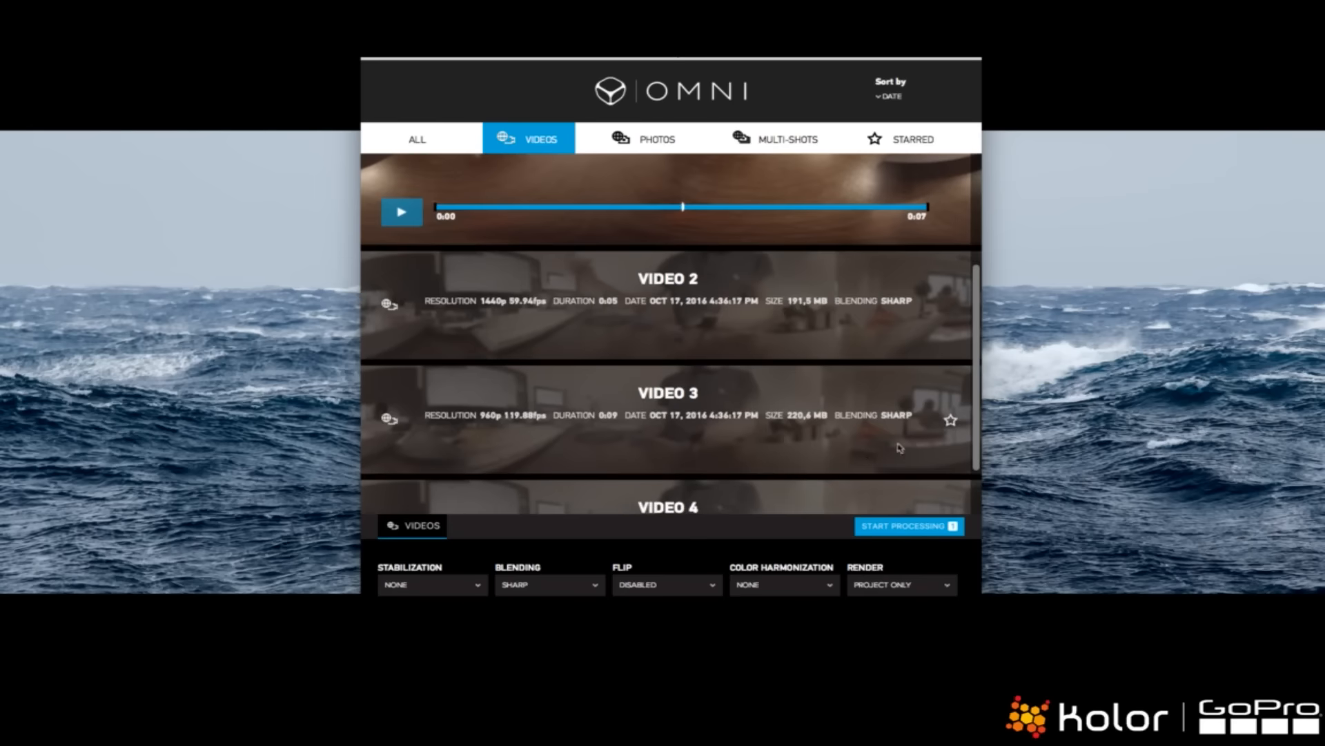
left_click(952, 421)
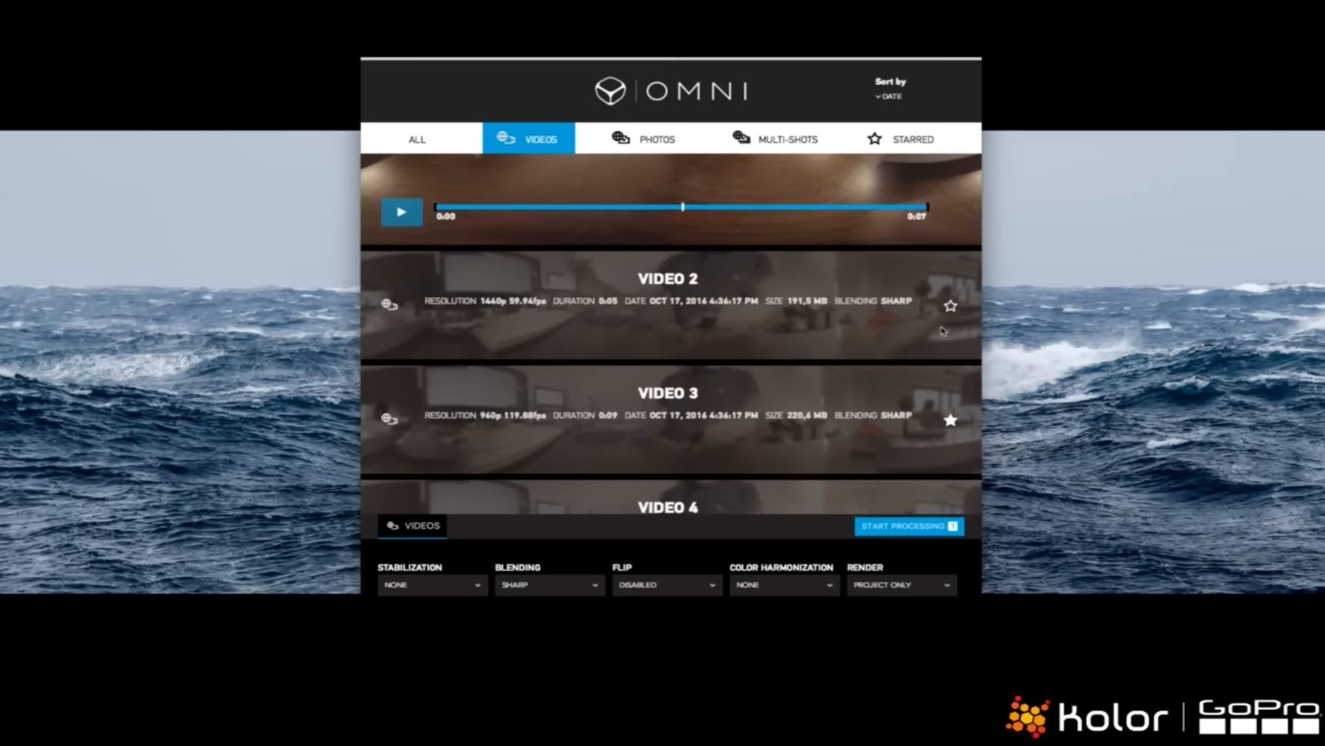
scroll(944, 332, "down", 1)
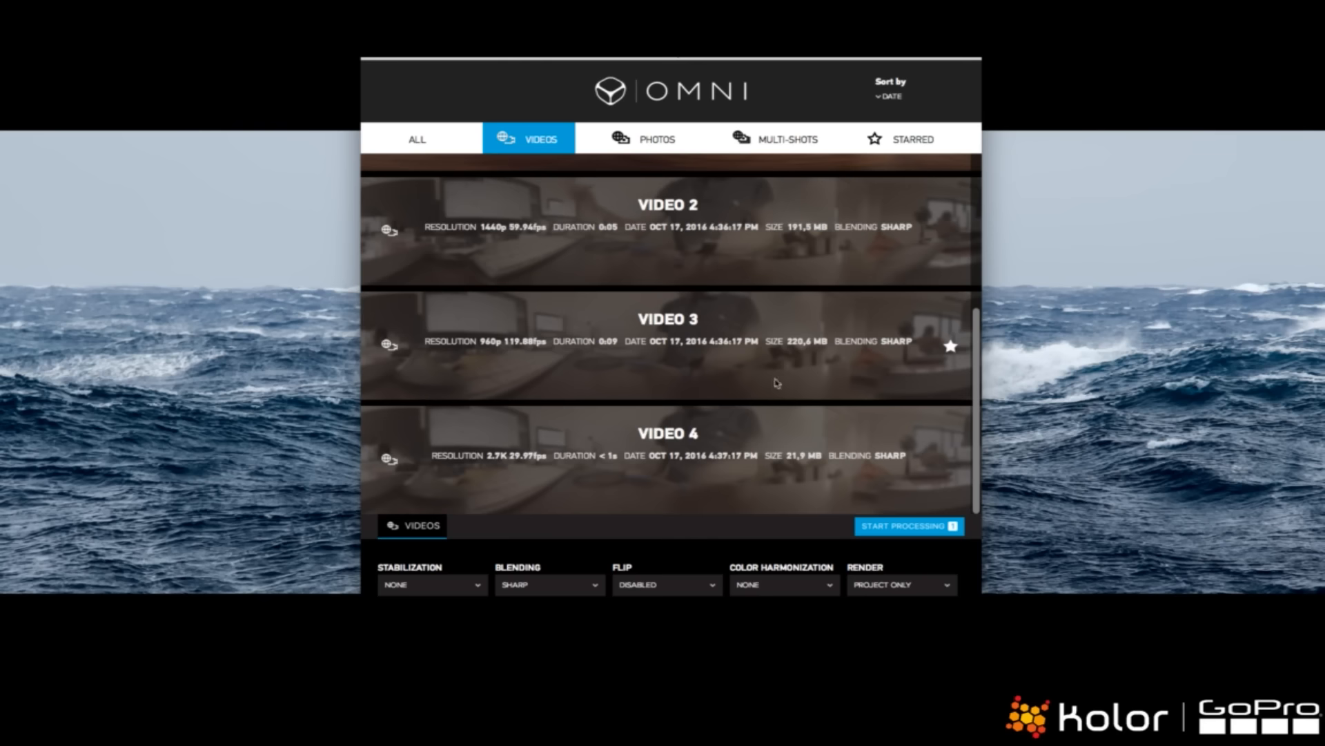
- Star Photo 2 among the photos and Multi-Shot 2 among the multi-shots
left_click(657, 148)
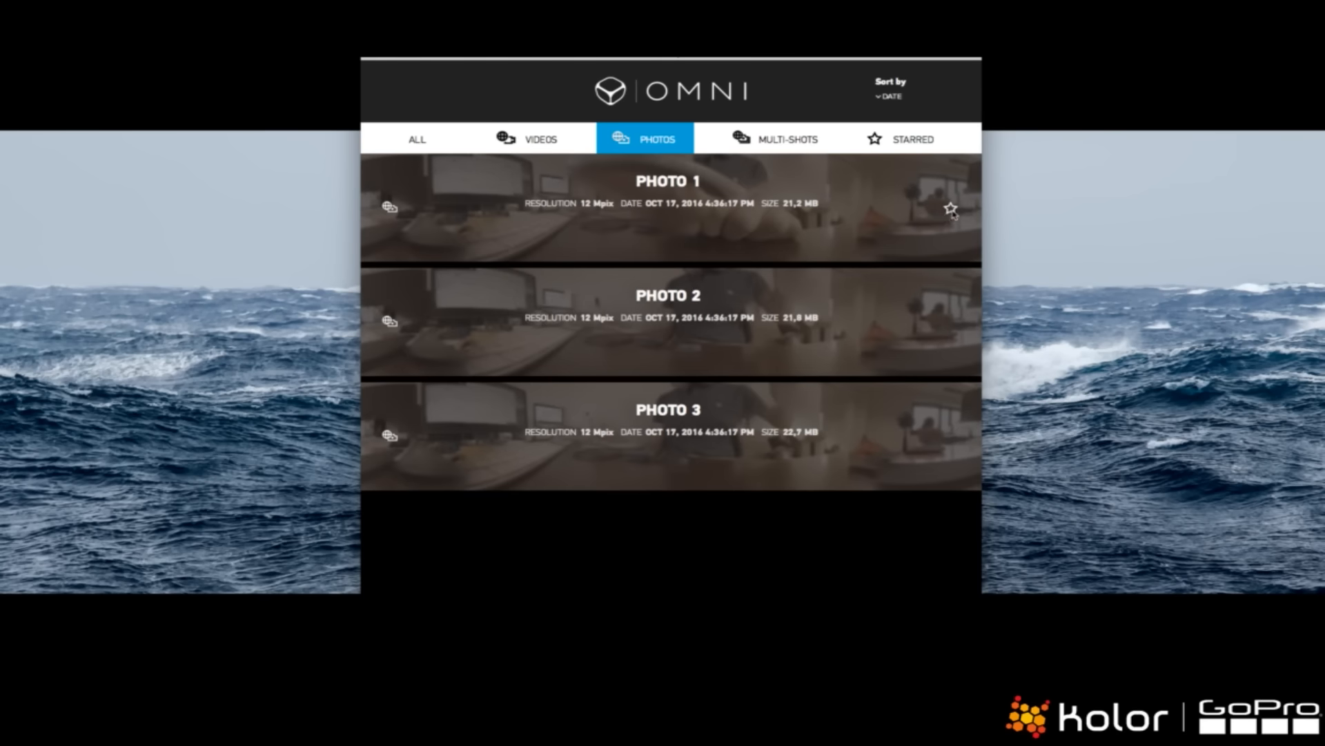
left_click(951, 323)
left_click(785, 142)
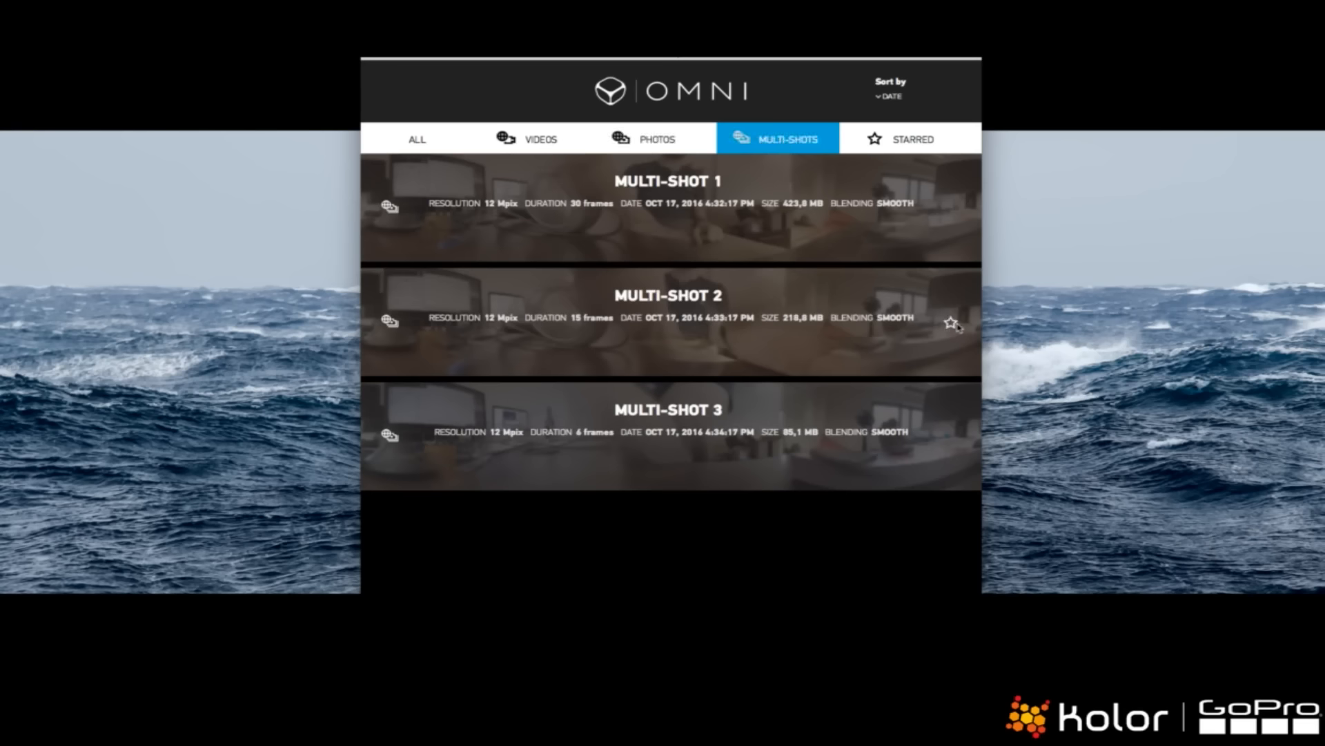
left_click(953, 323)
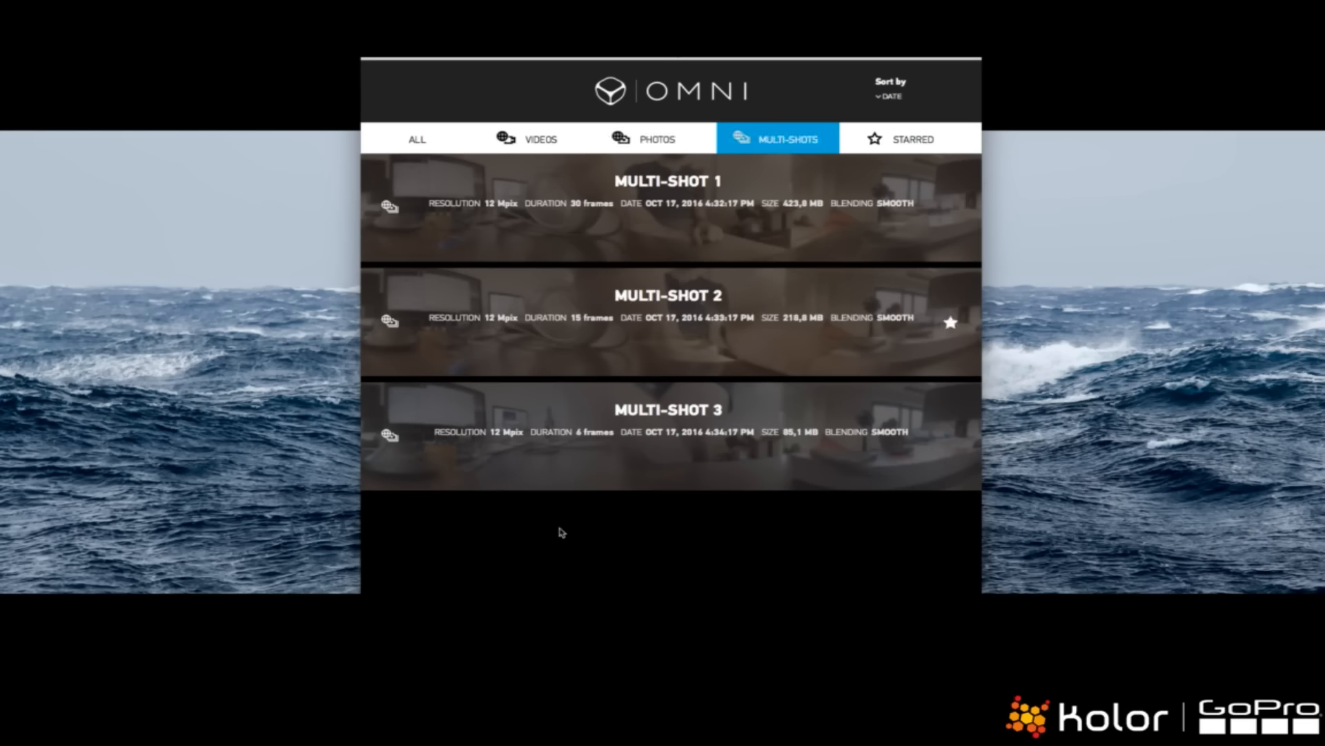
- Show only the starred shots and expand Multi-Shot 2
left_click(915, 140)
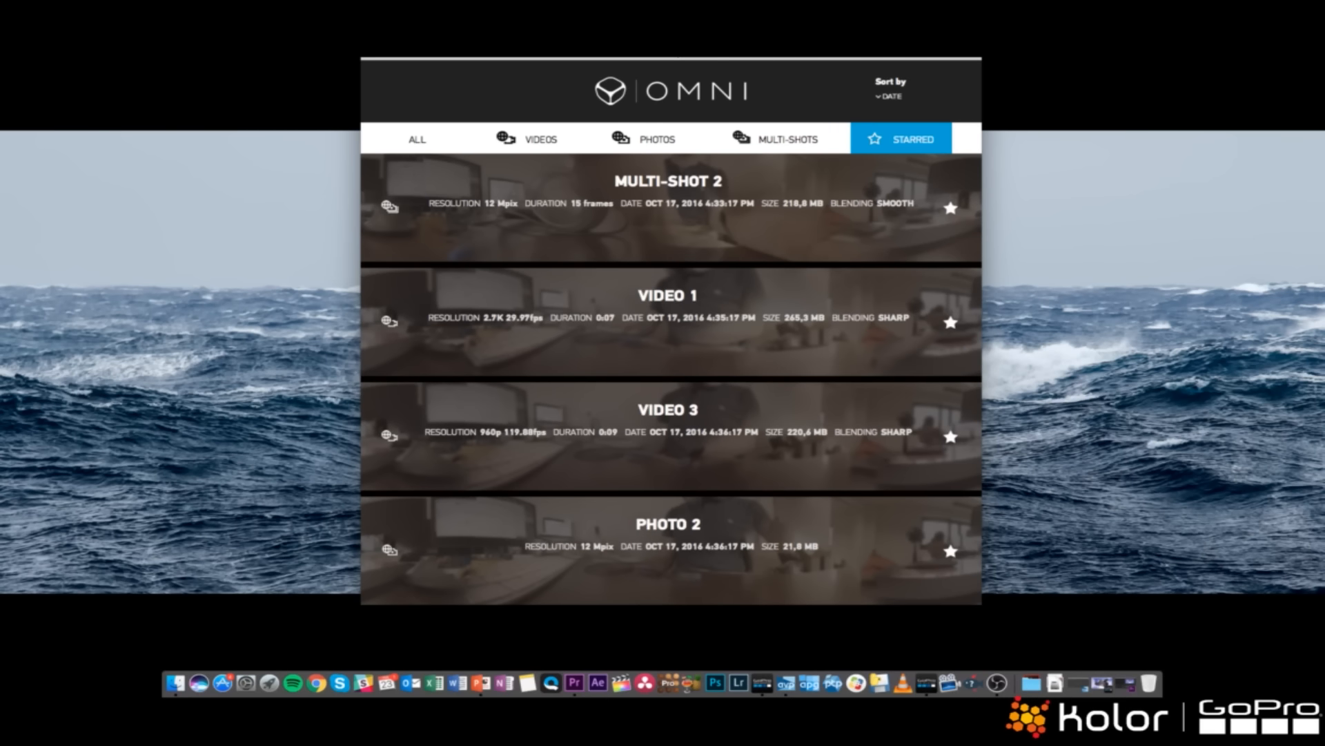
left_click(711, 232)
scroll(710, 263, "down", 3)
scroll(709, 290, "up", 3)
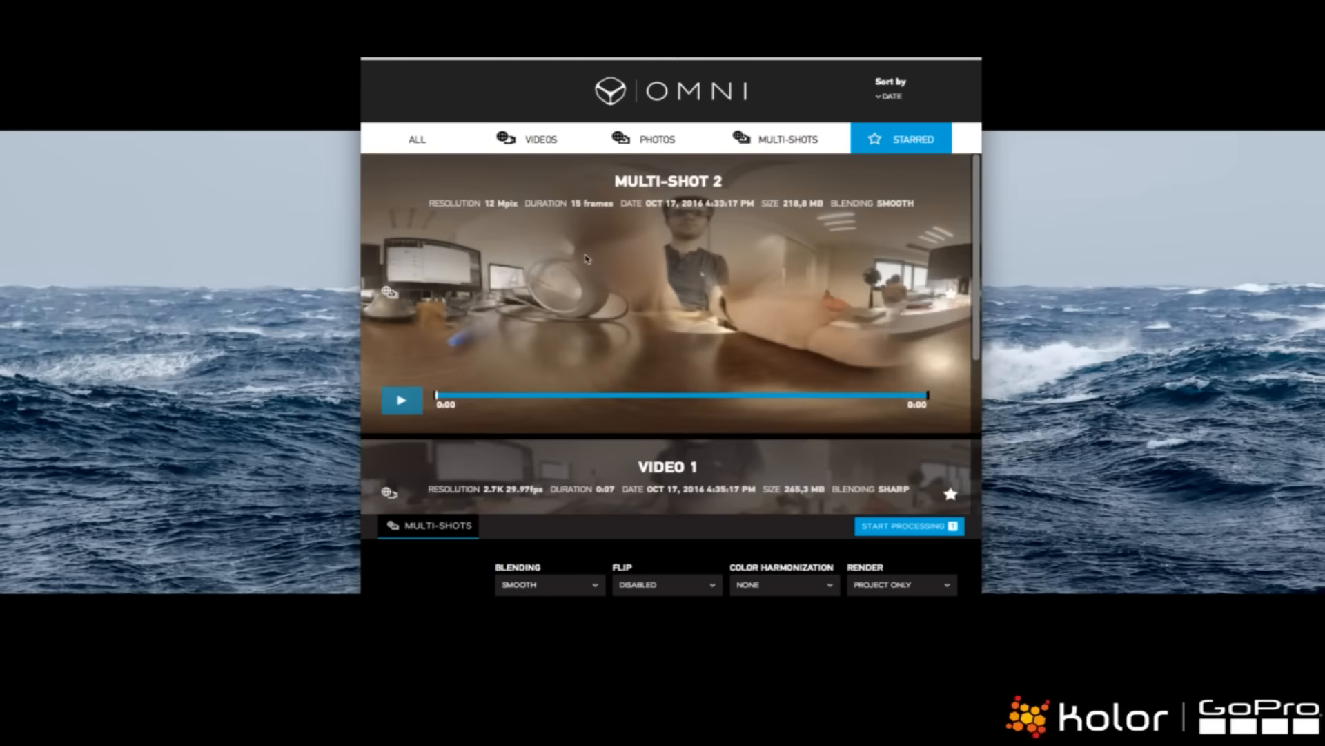
- Rename Multi-Shot 2 as "timelapse"
left_click(658, 183)
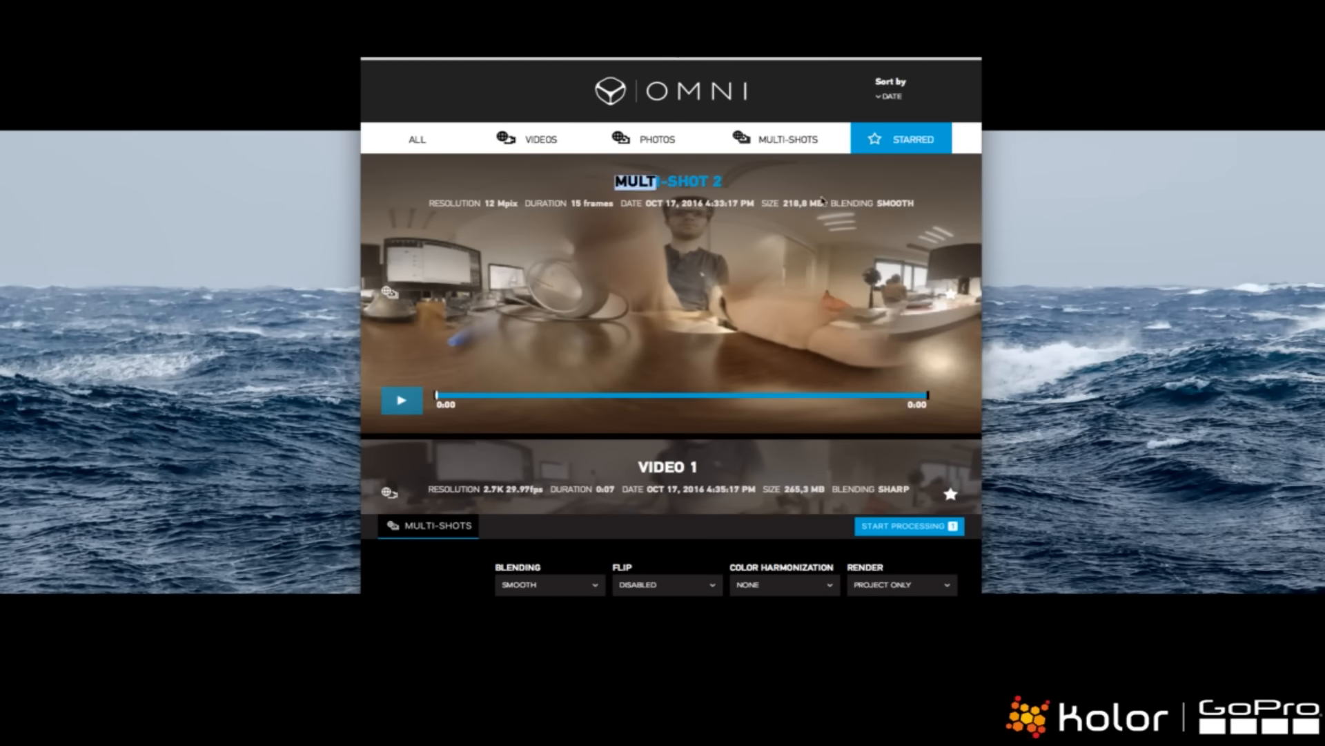
left_click_drag(709, 186, 578, 194)
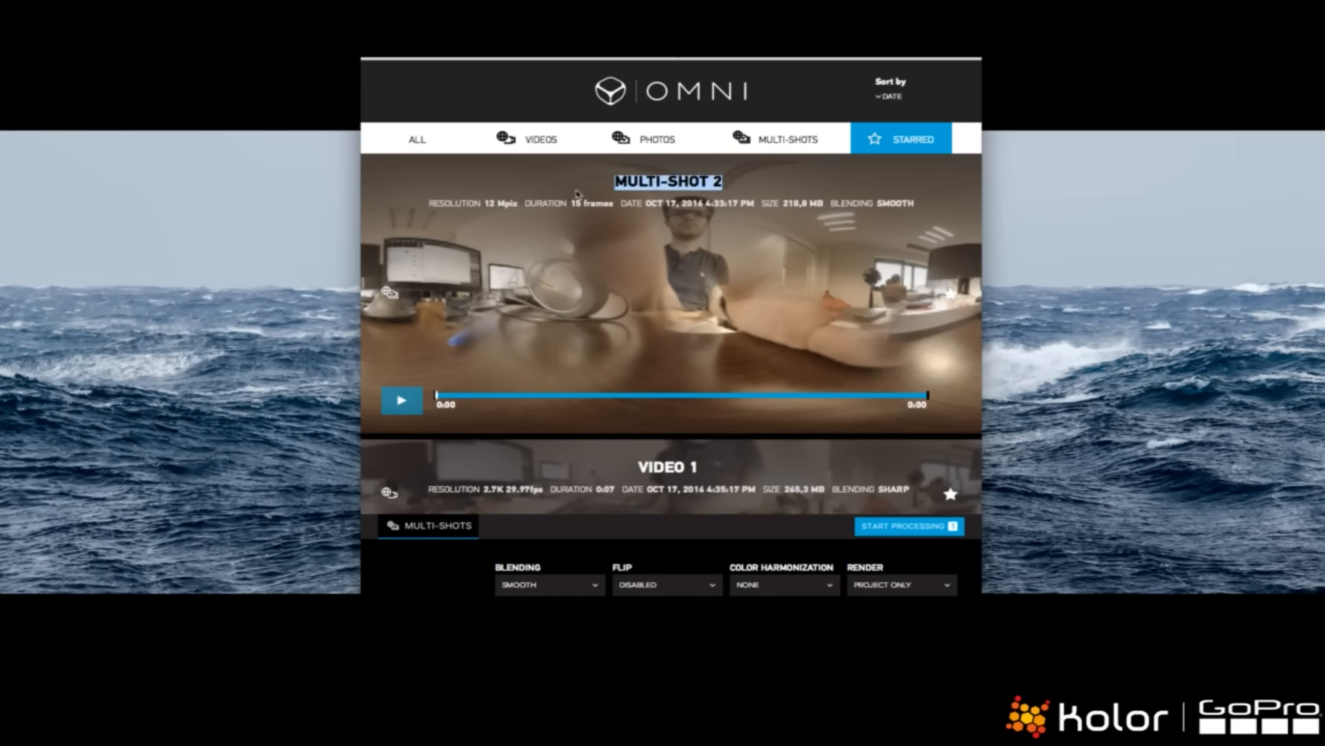
type("gfiez")
key("BackSpace")
key("BackSpace")
key("BackSpace")
key("BackSpace")
key("BackSpace")
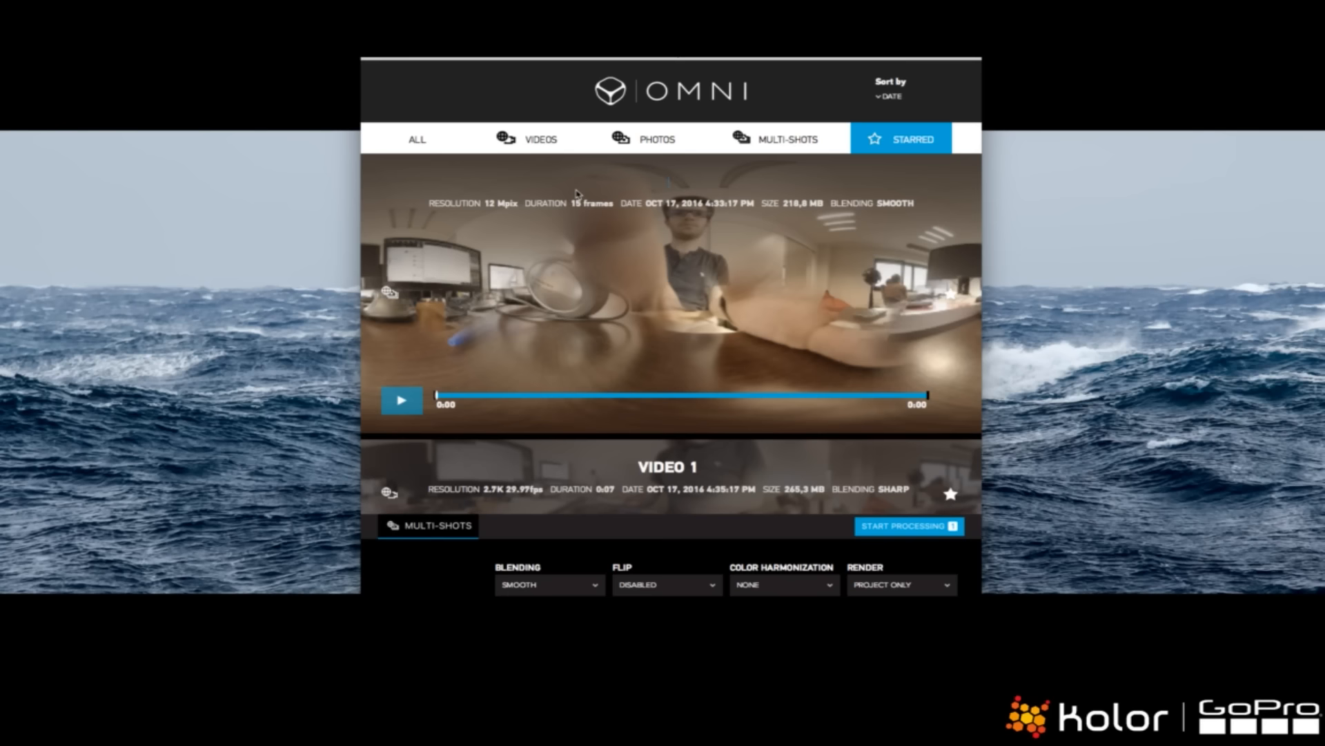
type("timelapse")
scroll(660, 265, "down", 2)
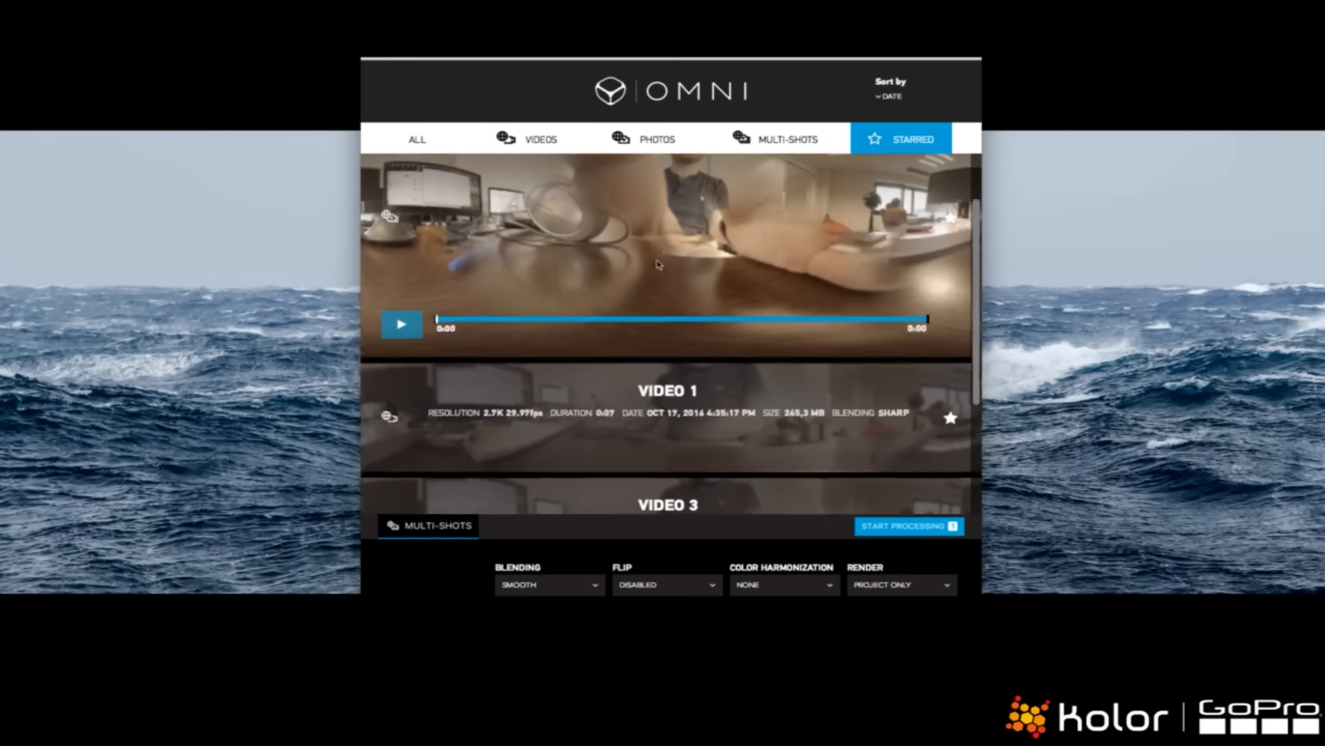
- Show only the videos and star Video 1 and Video 3
scroll(658, 264, "down", 3)
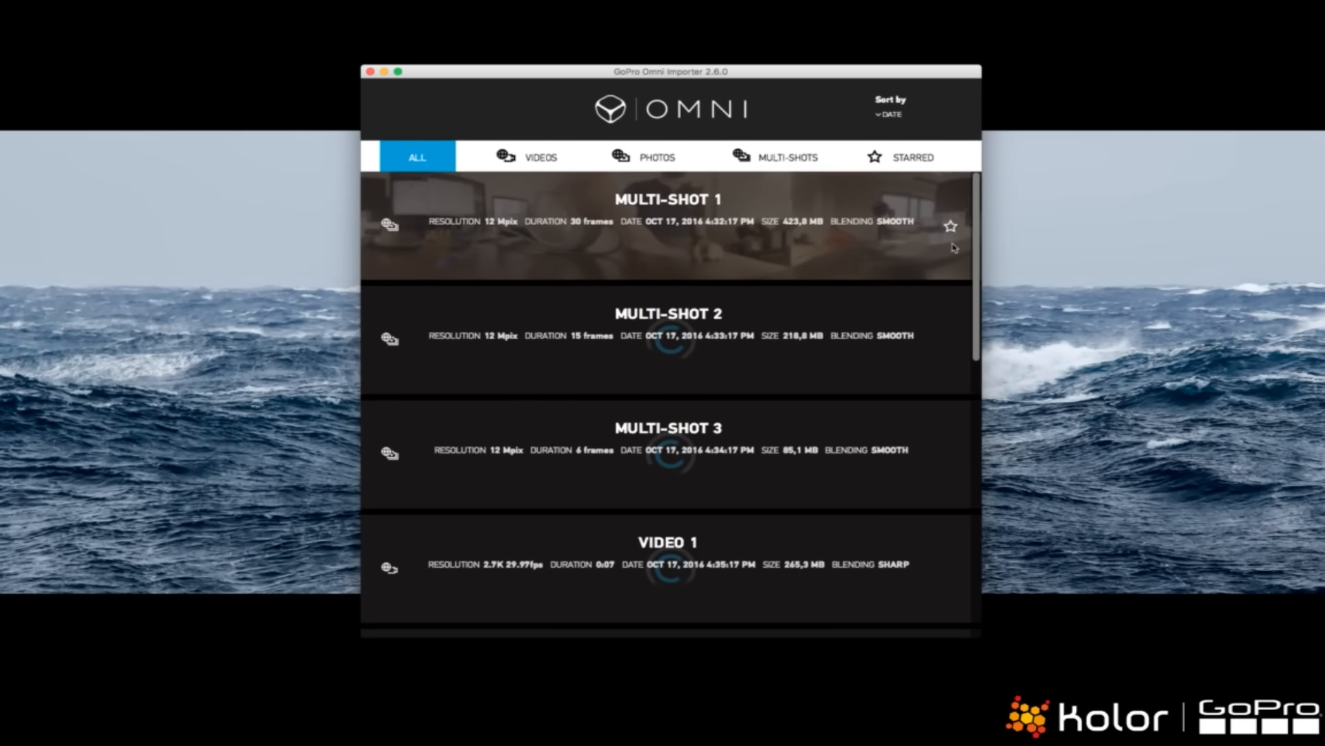
scroll(953, 235, "down", 10)
scroll(939, 252, "up", 3)
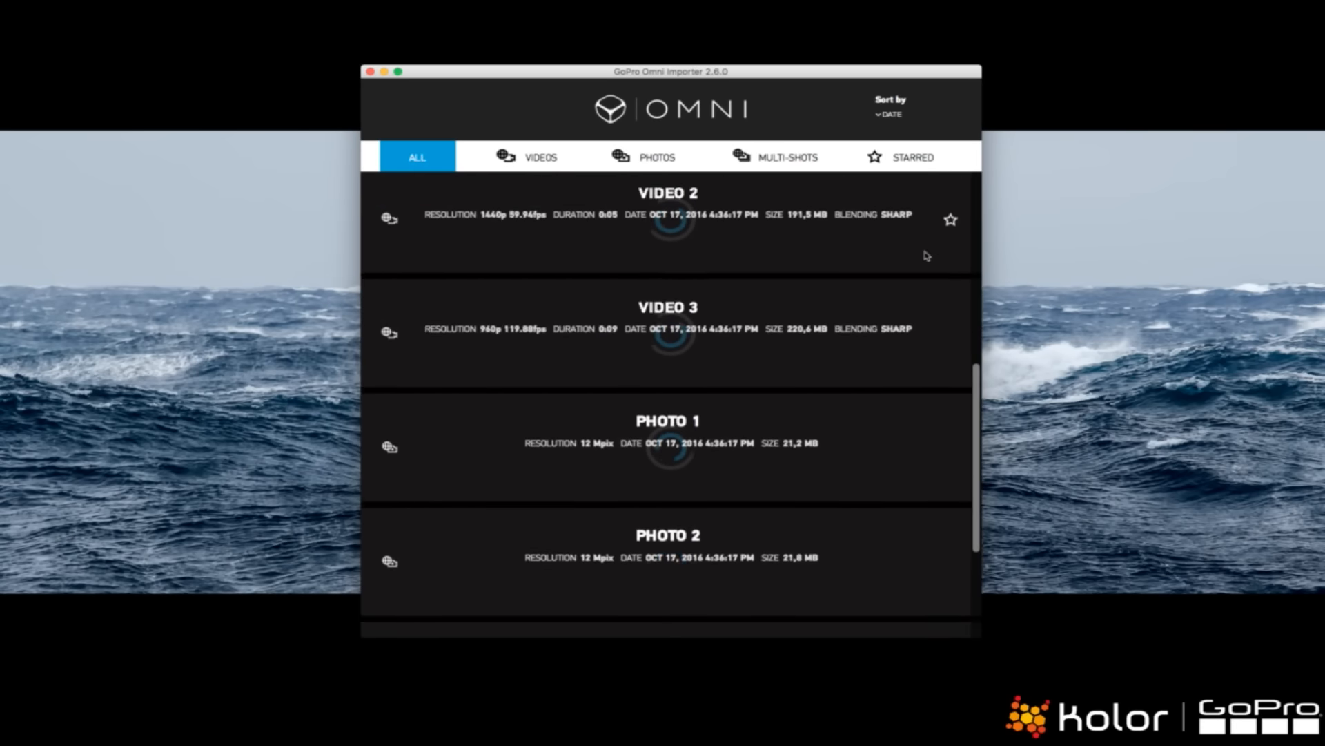
left_click(531, 158)
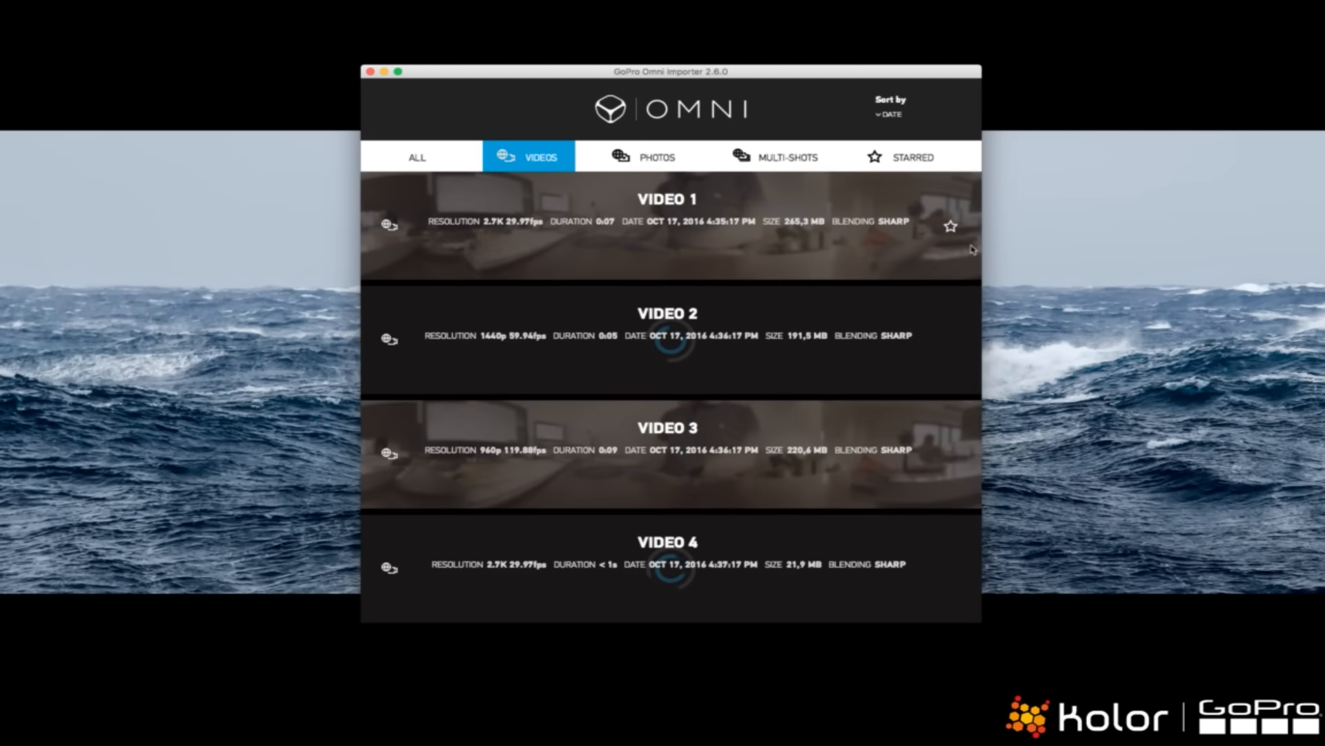
left_click(951, 226)
left_click(951, 454)
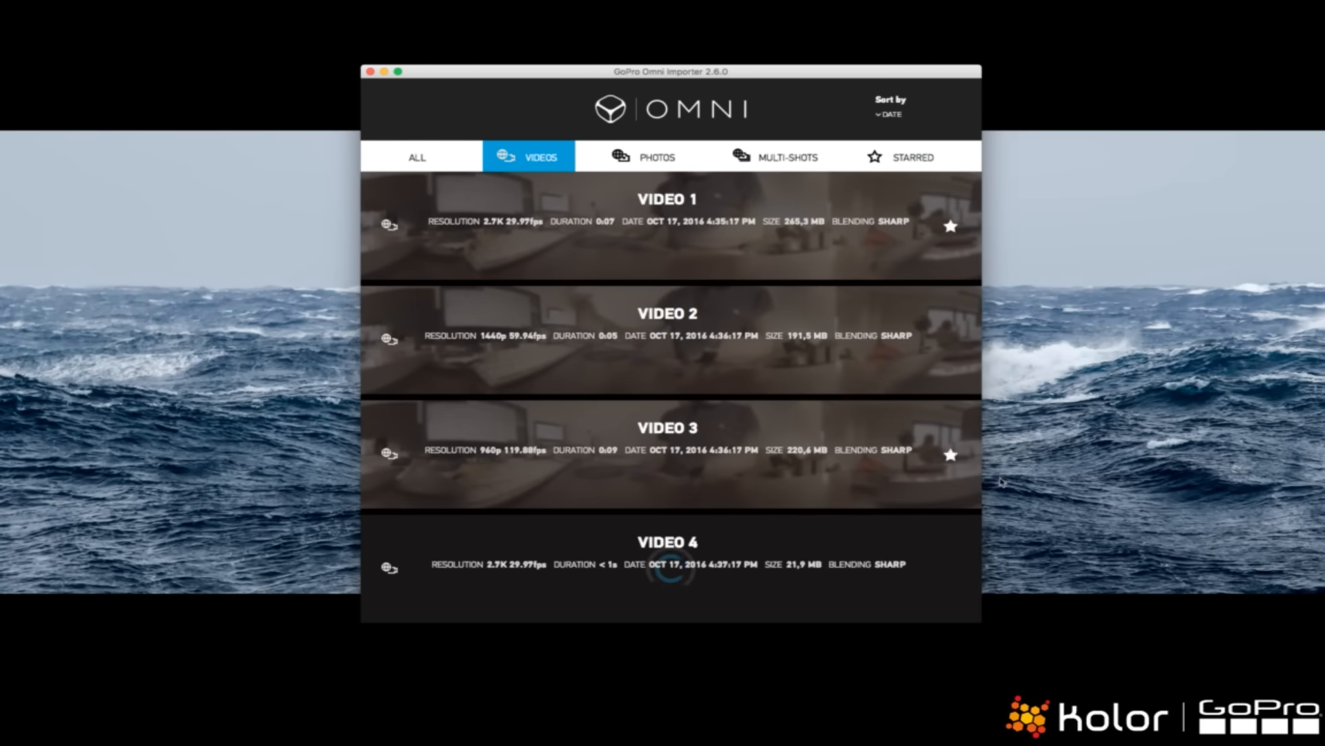
- Star Photo 2 among the photos and show only the starred shots
left_click(659, 166)
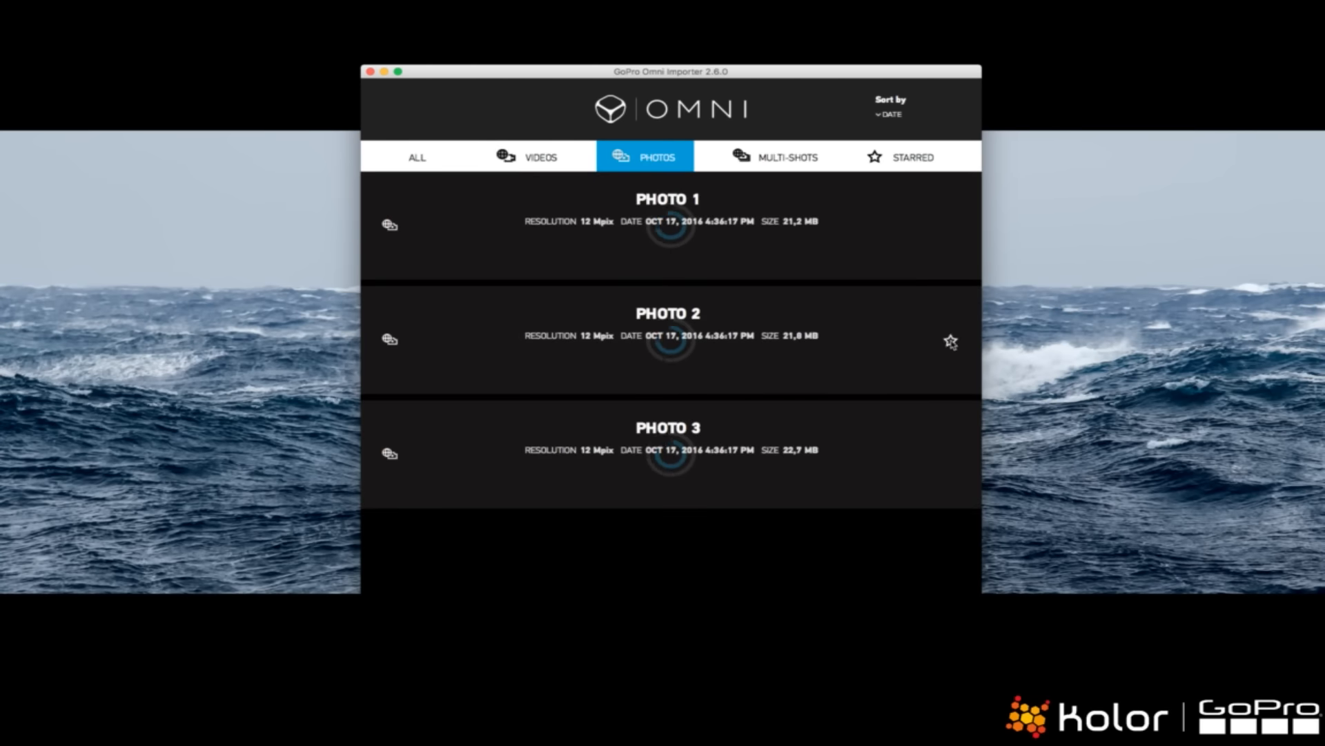
left_click(950, 340)
left_click(918, 162)
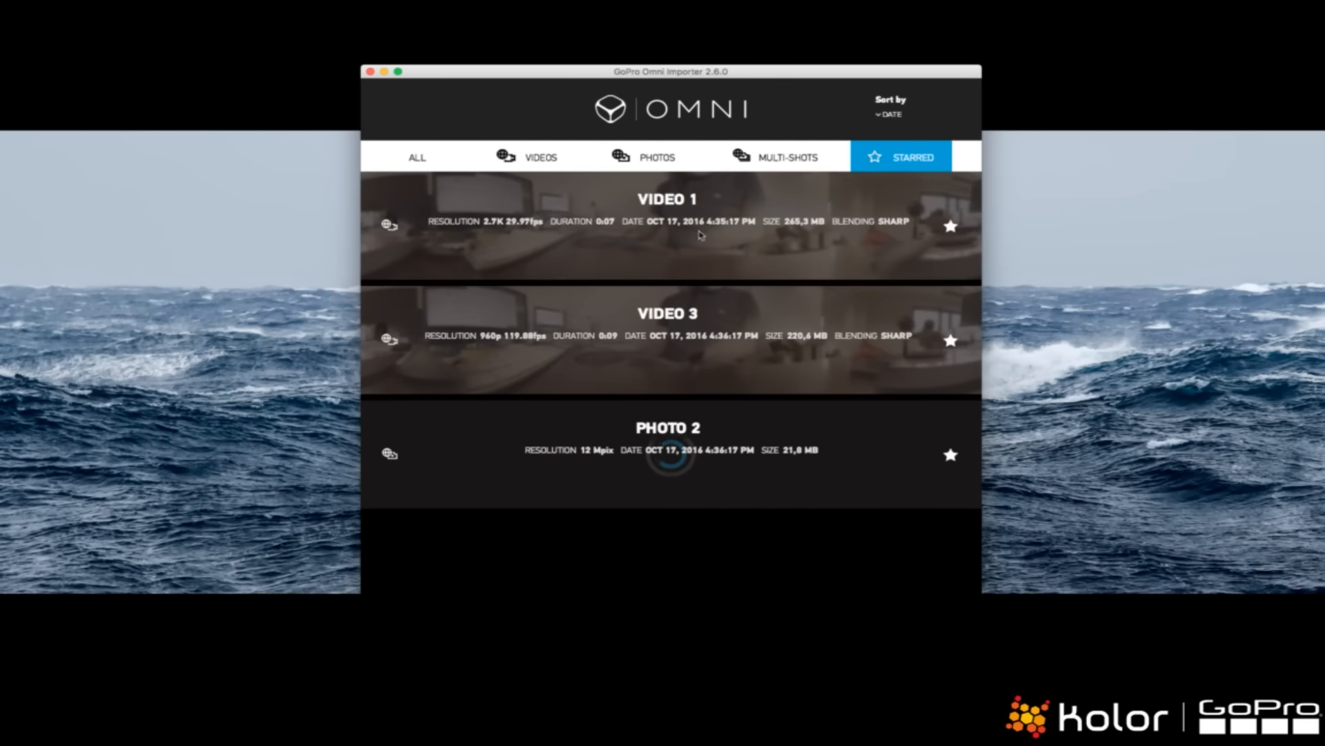
- Expand Video 1, preview it and review its stabilization, flip and color harmonization options
left_click(686, 278)
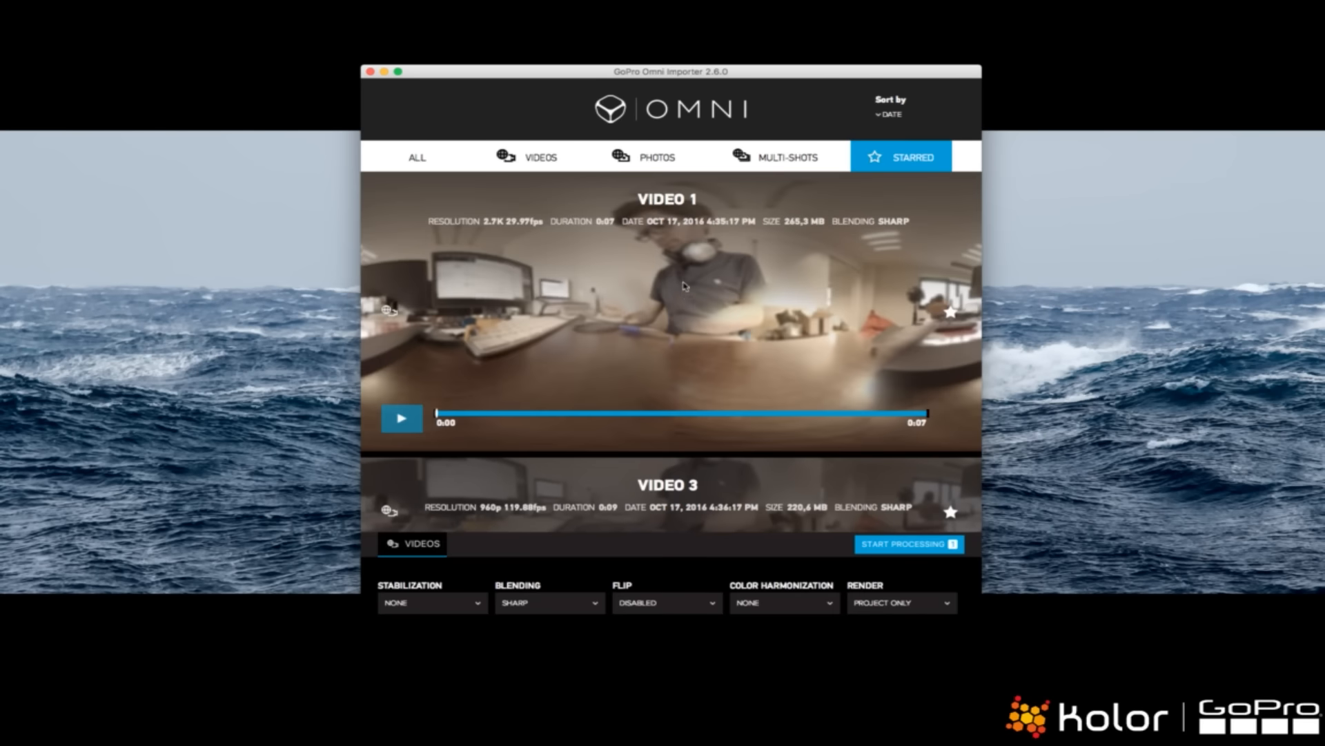
left_click(401, 418)
left_click(475, 600)
left_click(654, 599)
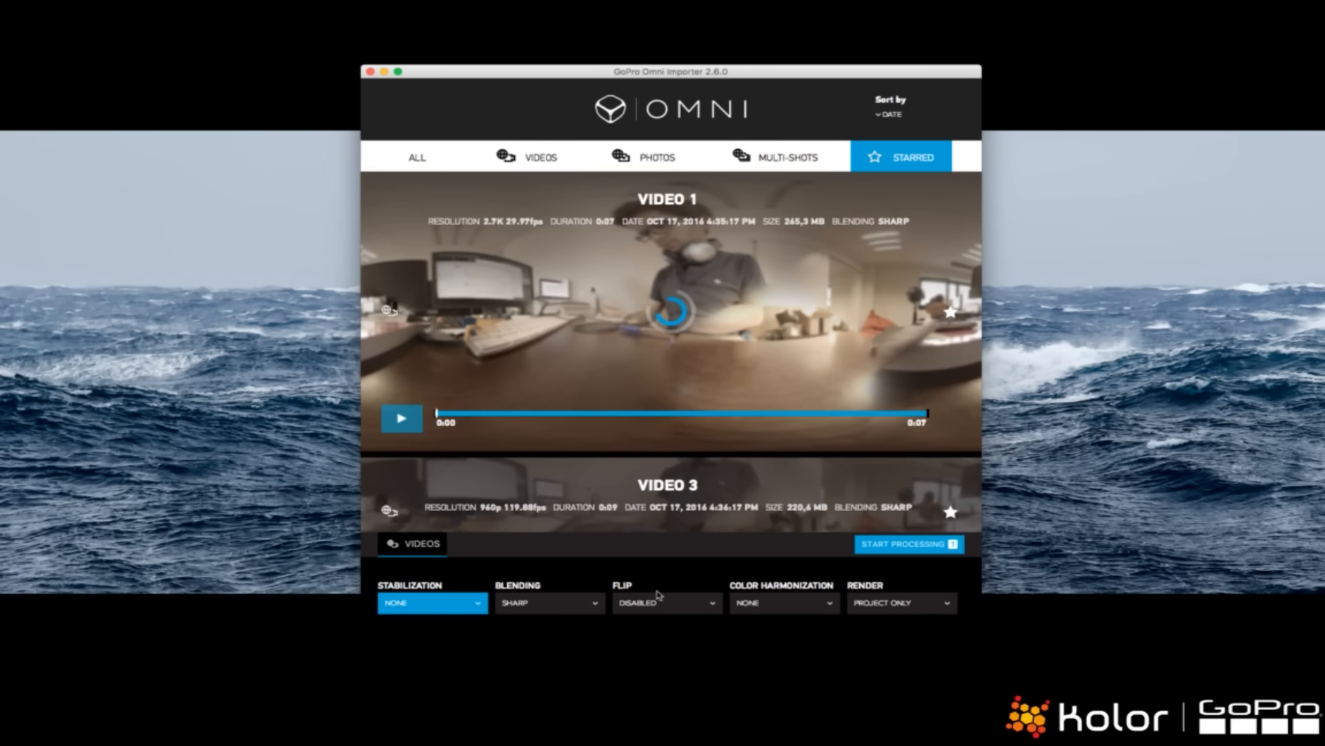
left_click(765, 609)
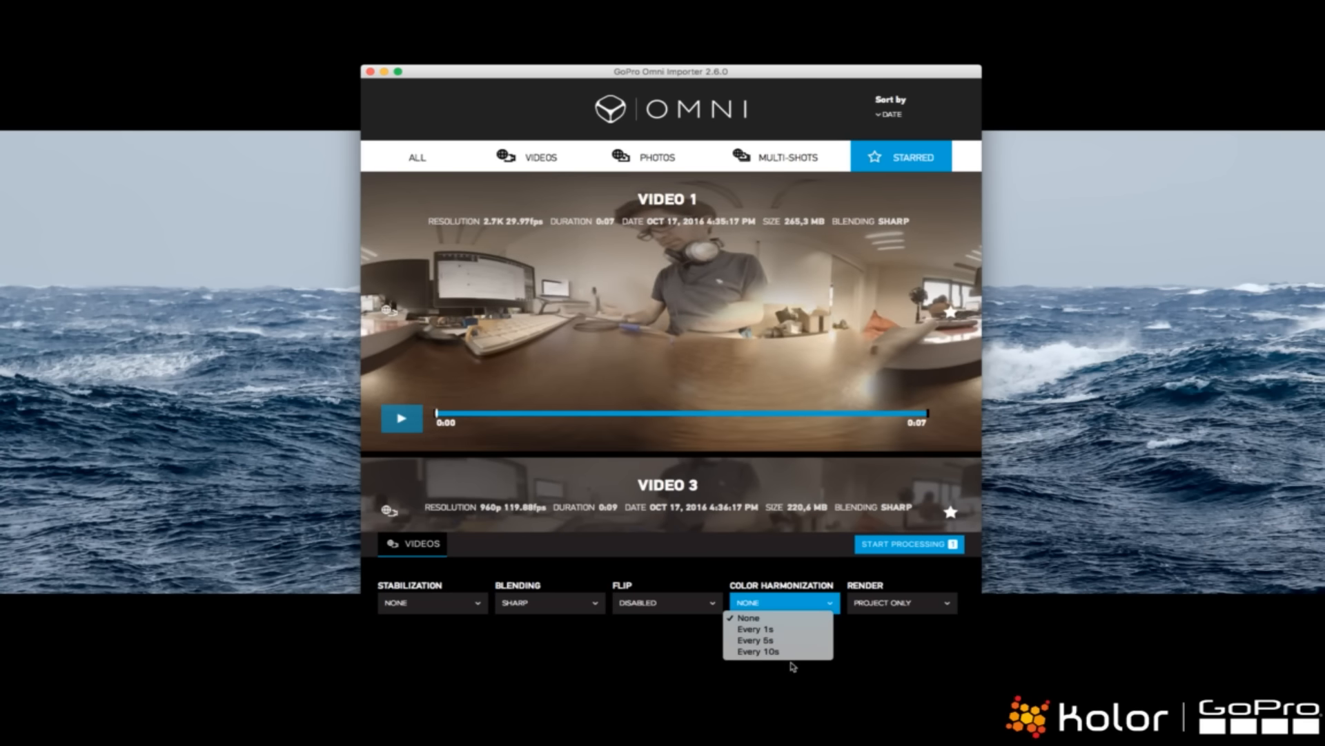
left_click(767, 582)
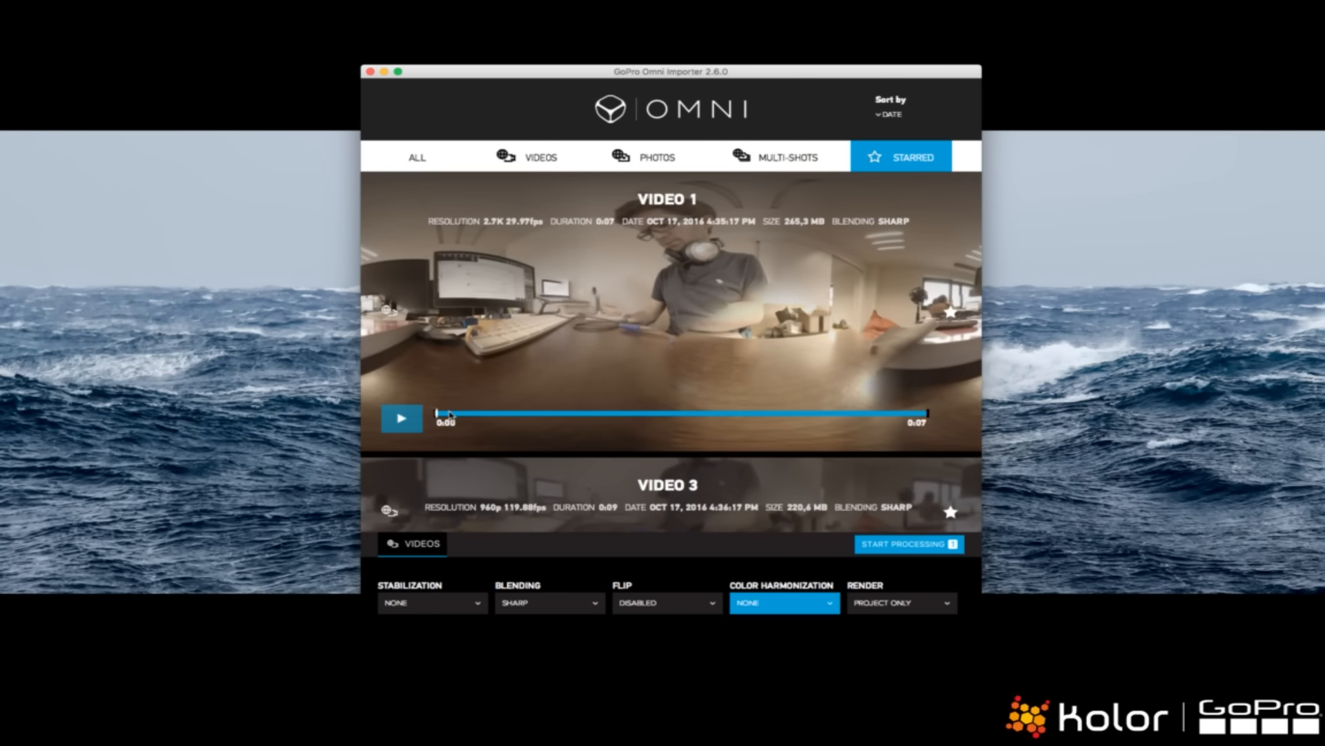
- Scrub through Video 1 and trim both its start and its end, with the end at about 0:05
left_click_drag(433, 417, 577, 415)
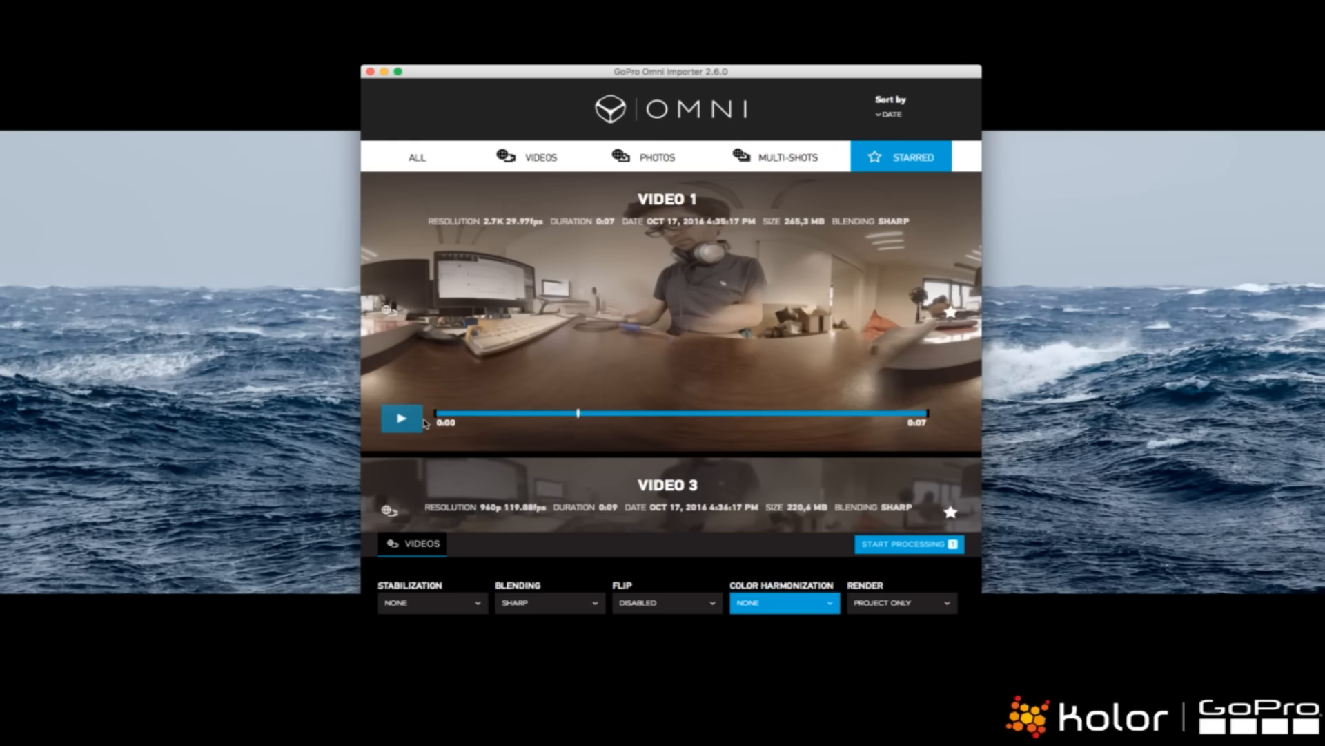
left_click_drag(433, 414, 497, 413)
left_click_drag(927, 413, 768, 414)
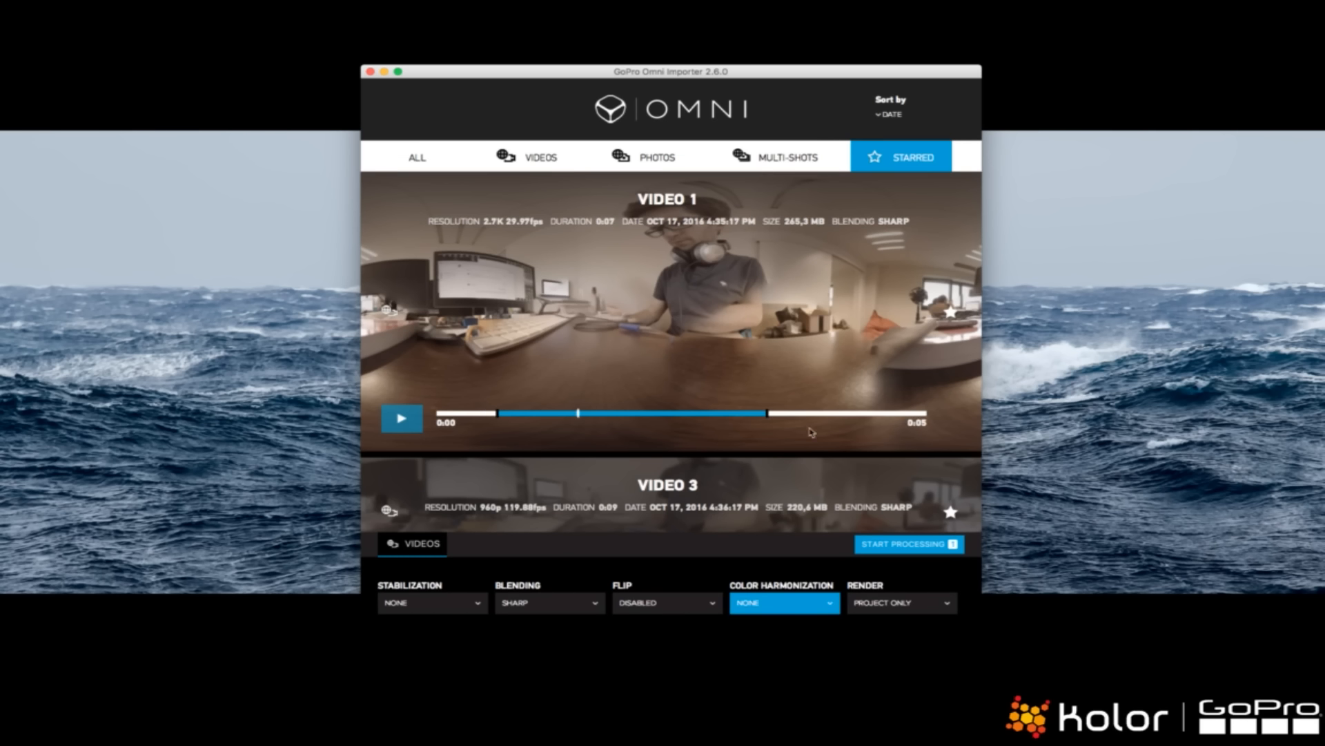
- Review the render options for Video 1 and look over the other starred shots
left_click(870, 601)
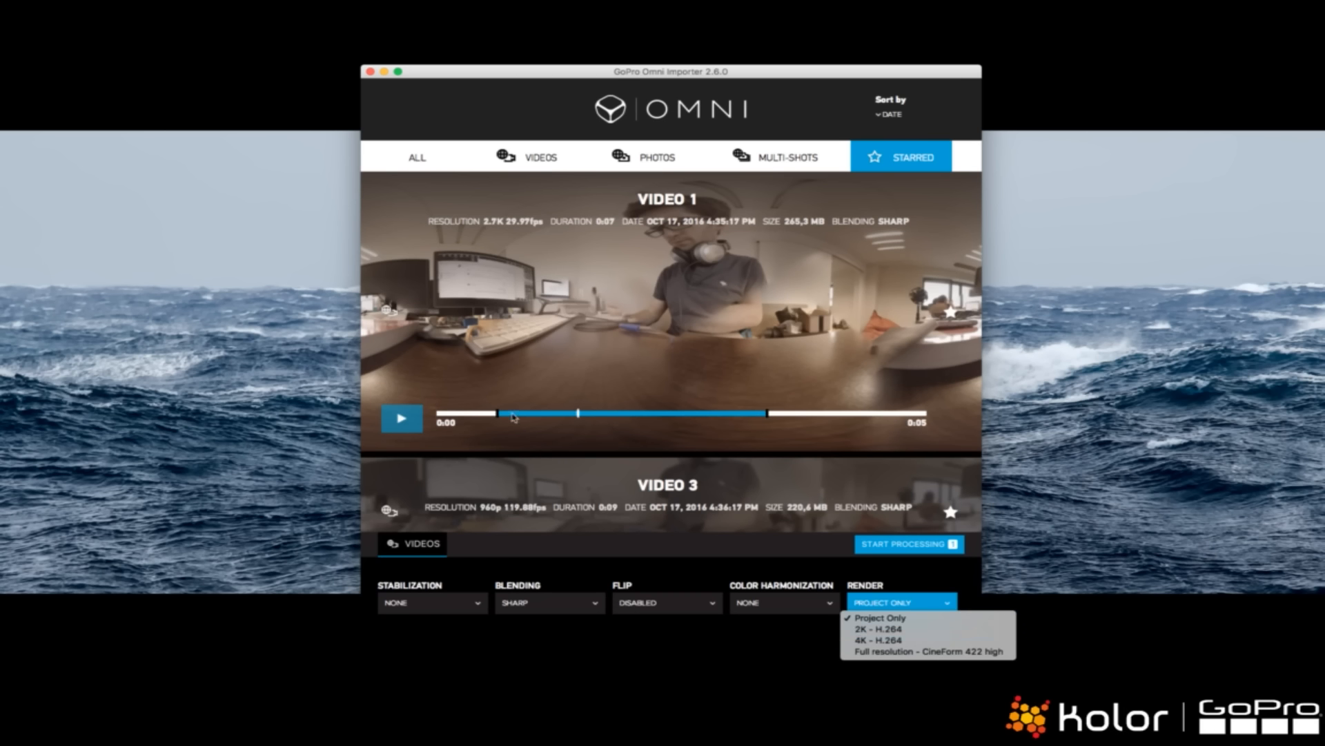
left_click(558, 418)
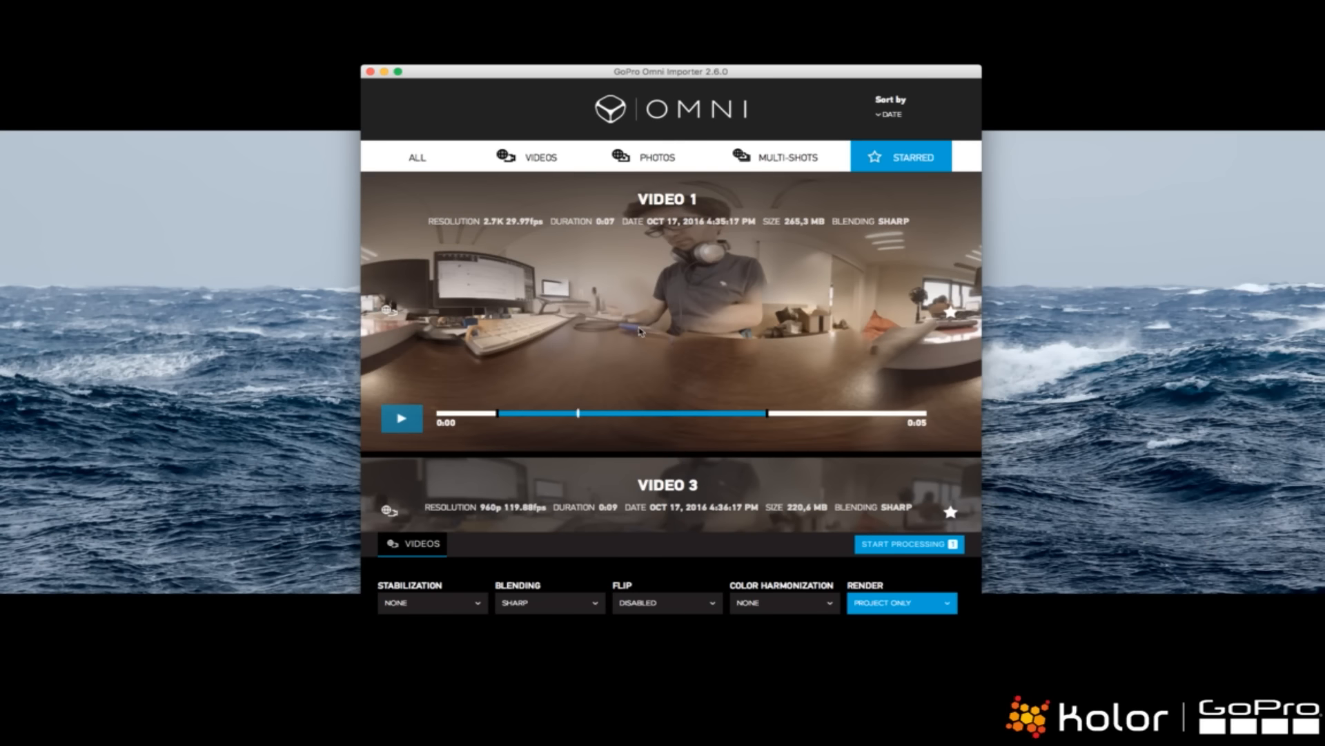
scroll(653, 327, "down", 3)
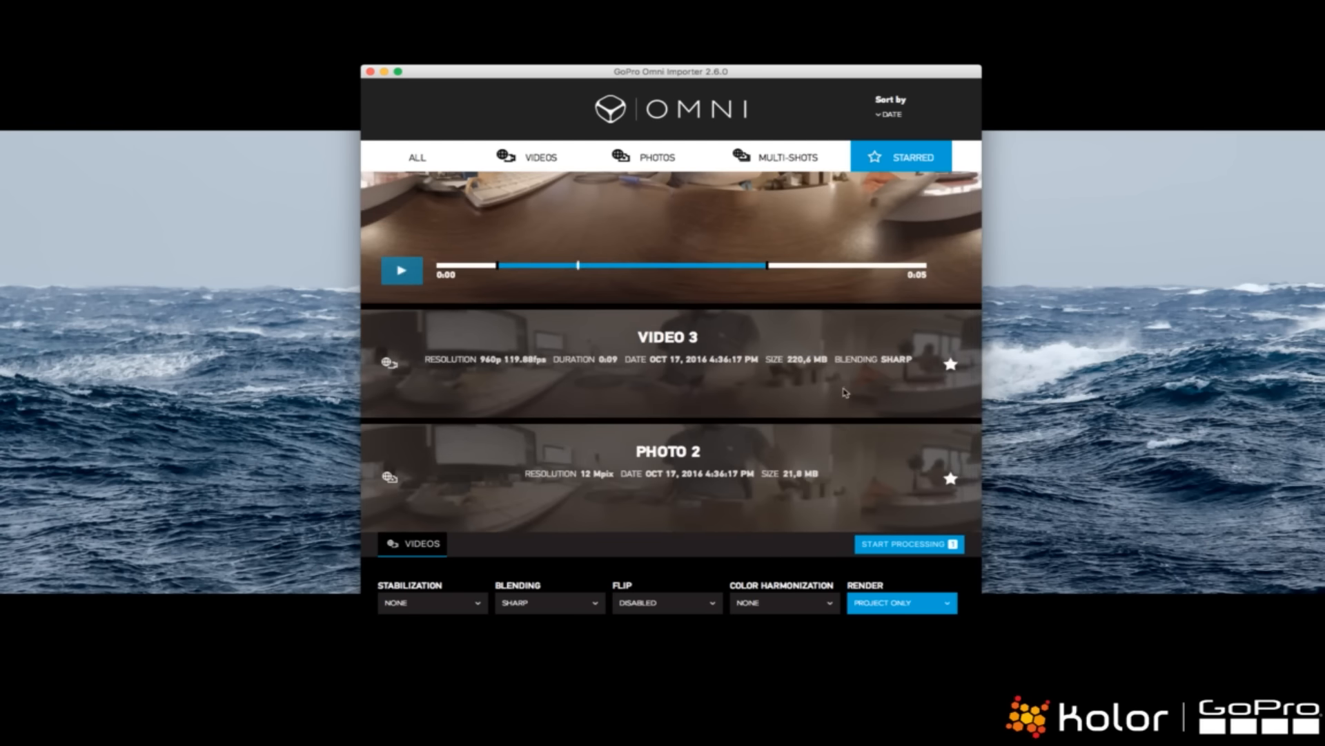
scroll(845, 393, "up", 3)
scroll(682, 344, "down", 3)
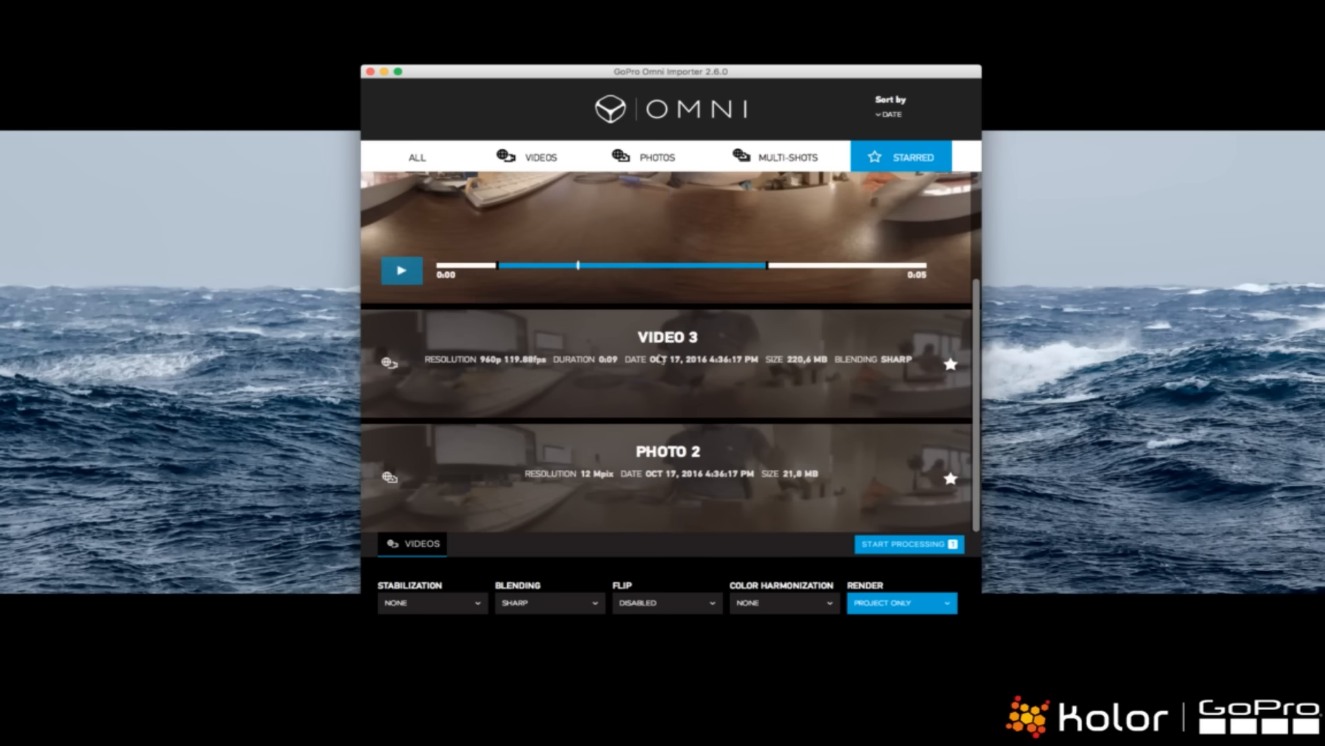
- Set Video 1's stabilization to Software and its blending to Smooth
left_click(533, 606)
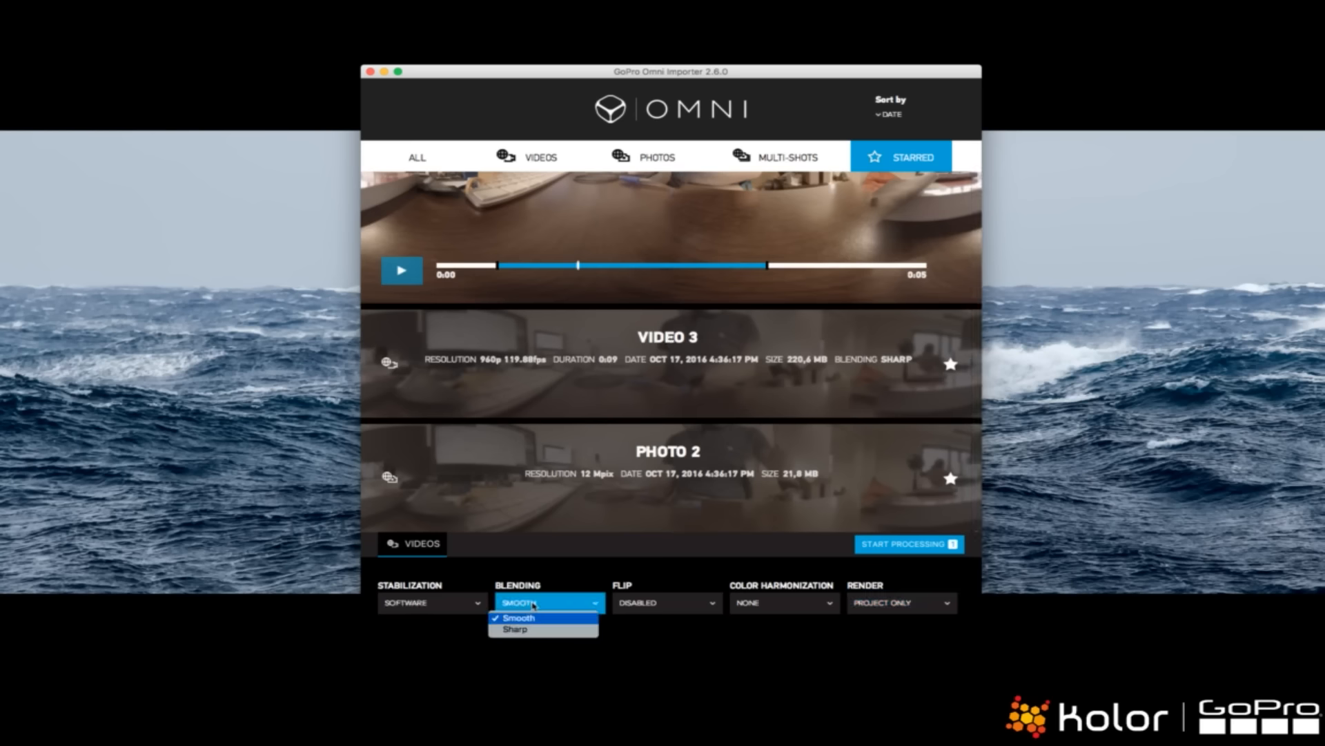
left_click(533, 606)
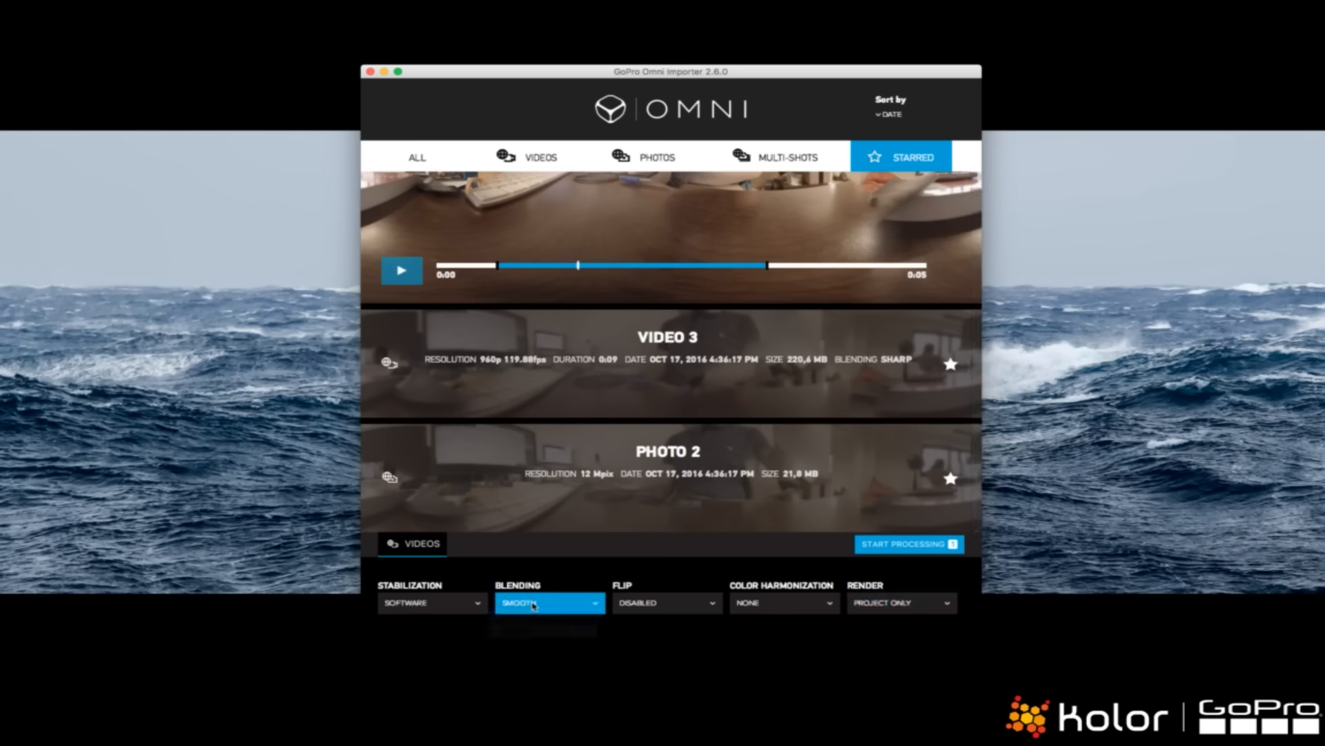
scroll(692, 466, "up", 3)
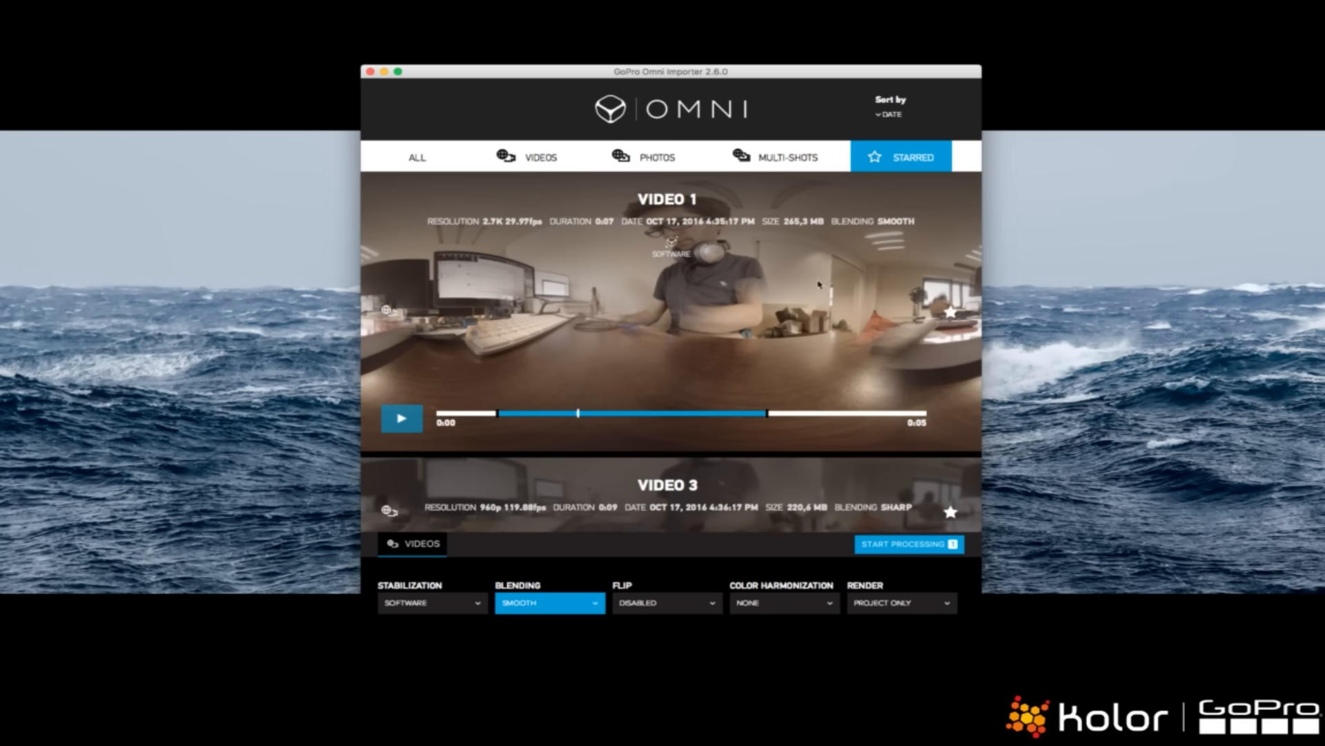
- Select all starred shots and set the videos' blending to Sharp and color harmonization to Every 5s
key("super+a")
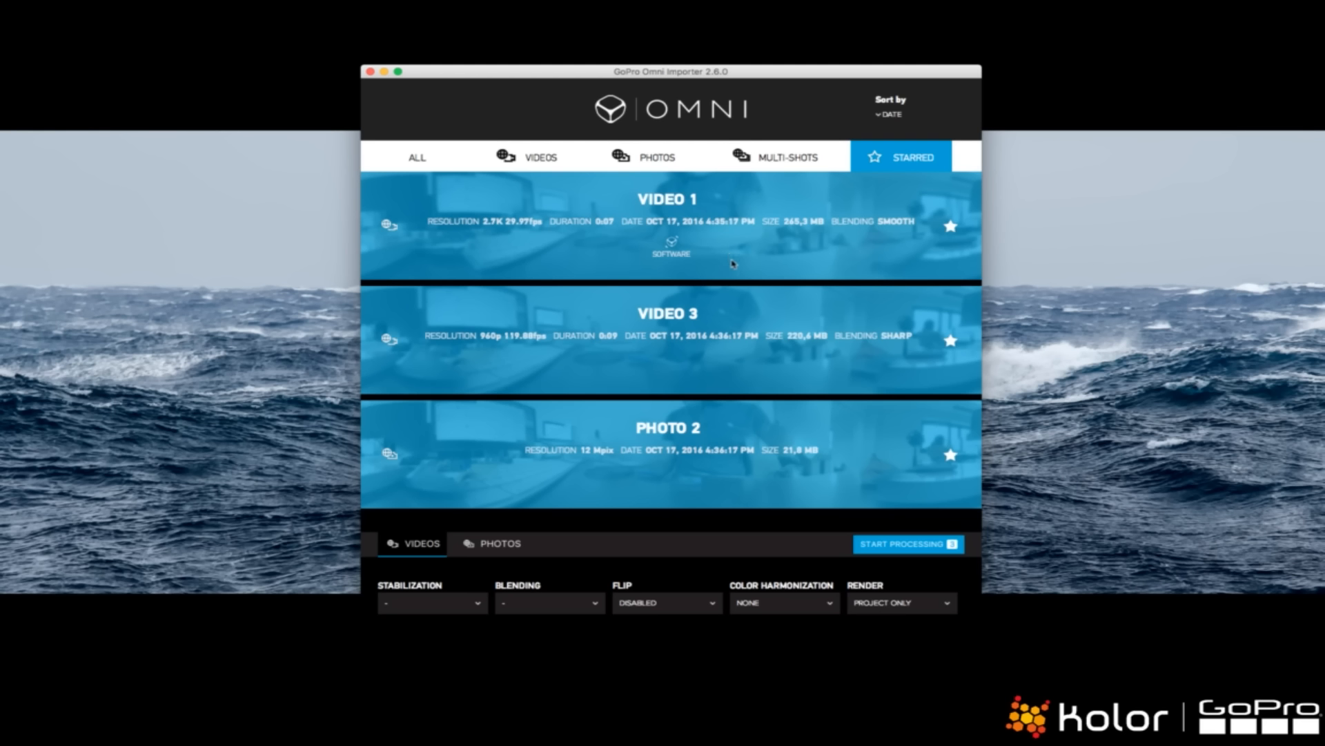
left_click(561, 607)
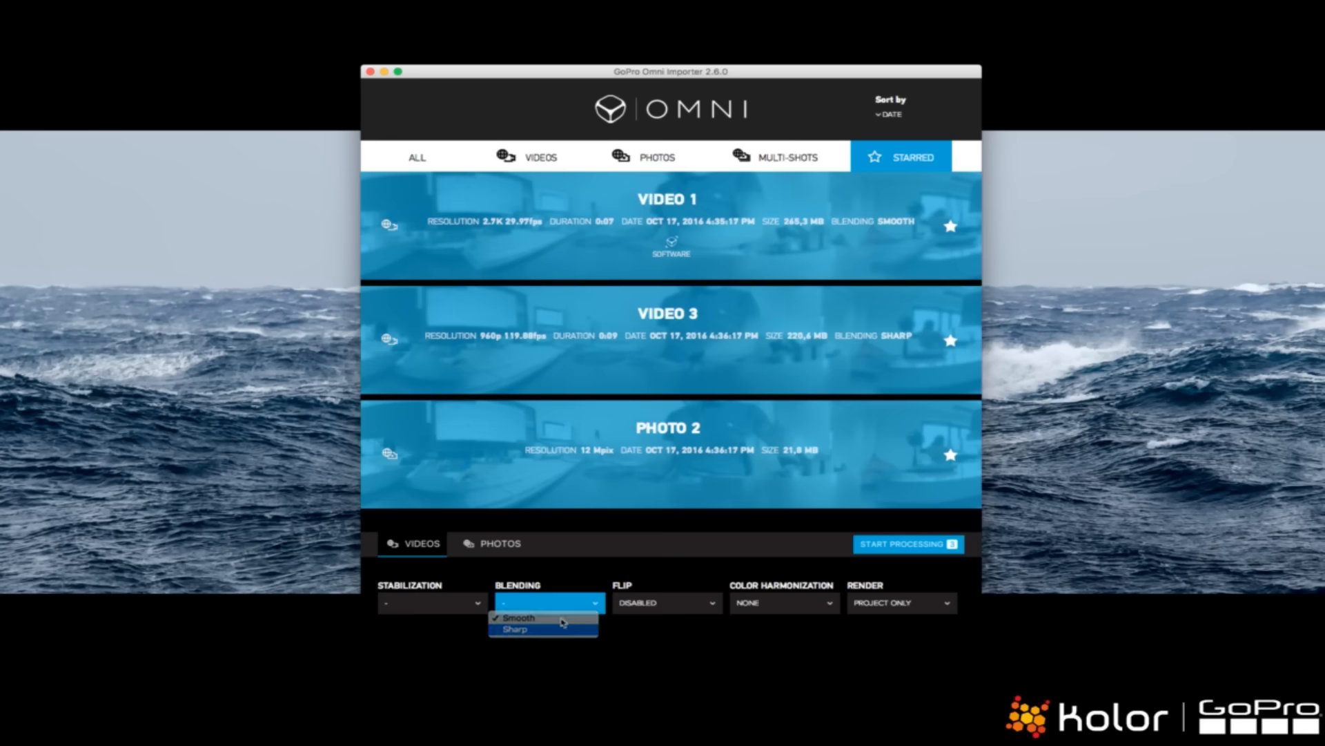
left_click(538, 630)
left_click(773, 603)
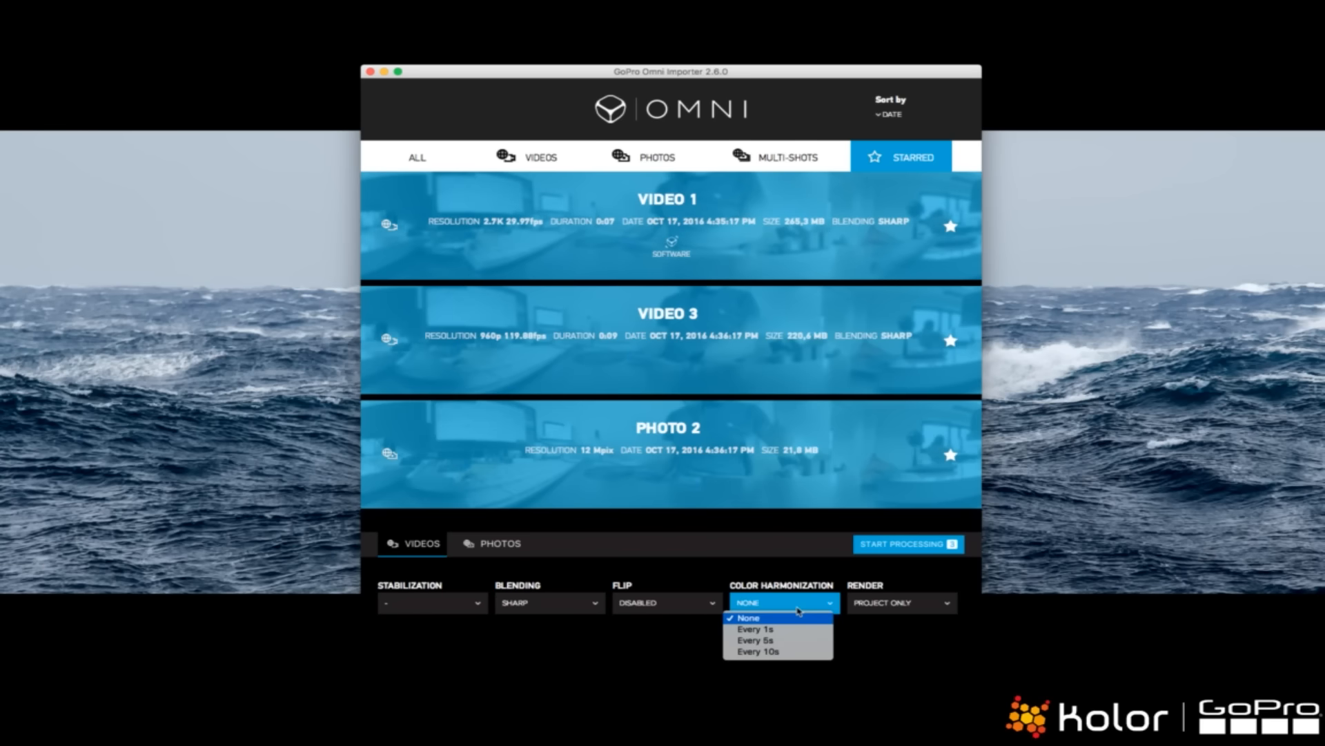
left_click(773, 641)
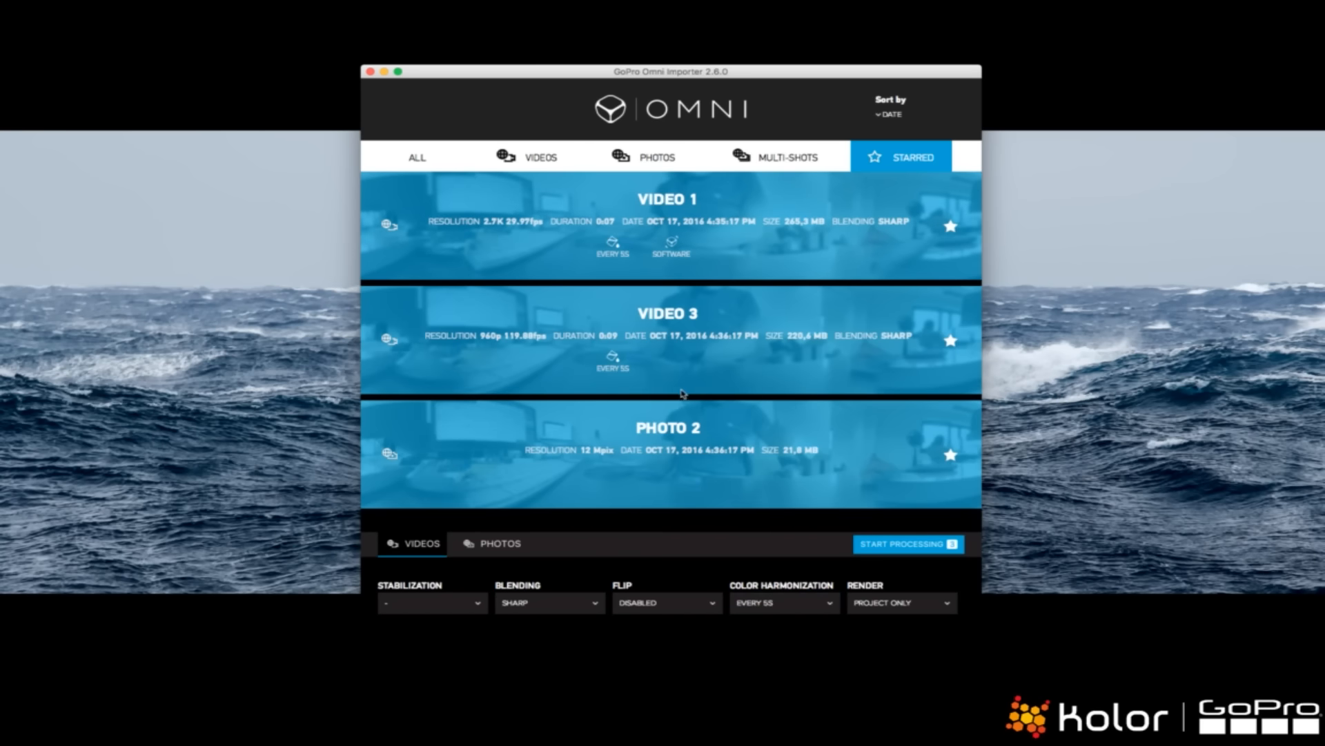
- Set the render format of Video 3 alone to 2K - H.264
left_click(700, 378)
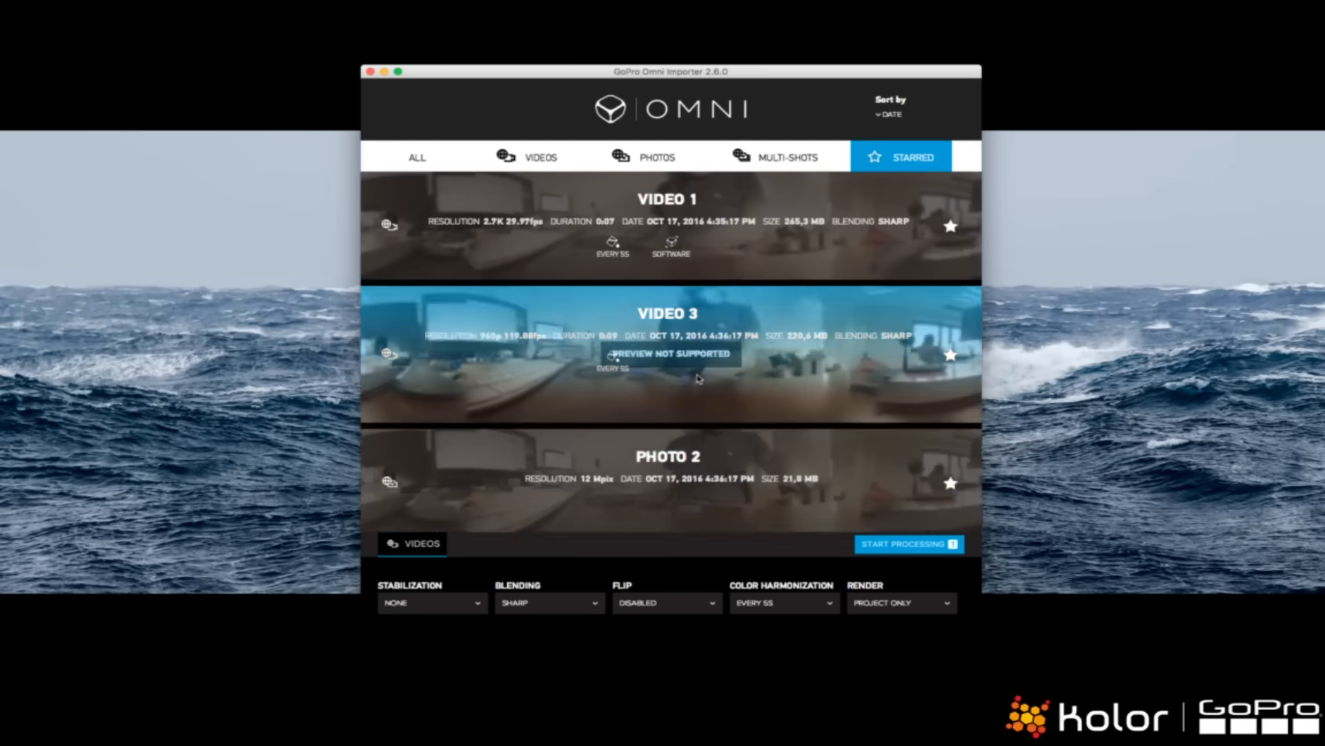
left_click(898, 603)
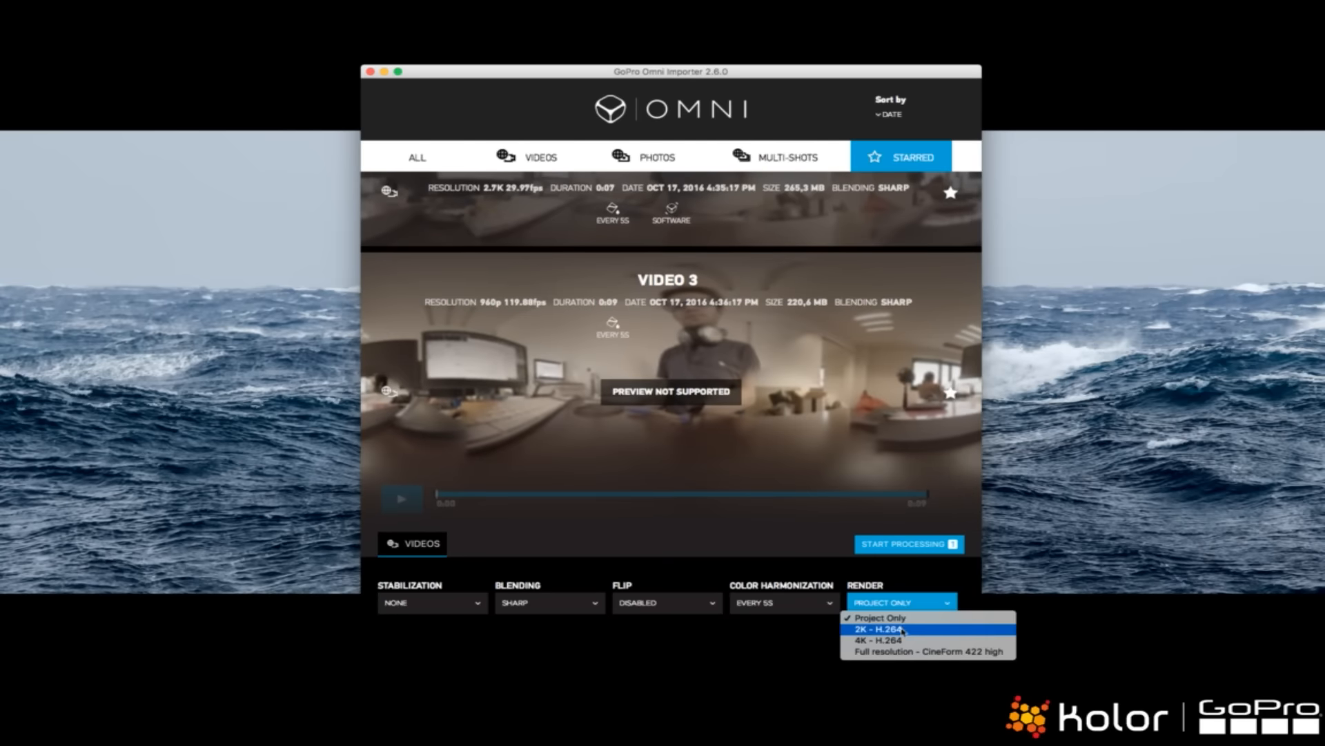
left_click(891, 617)
scroll(725, 311, "up", 2)
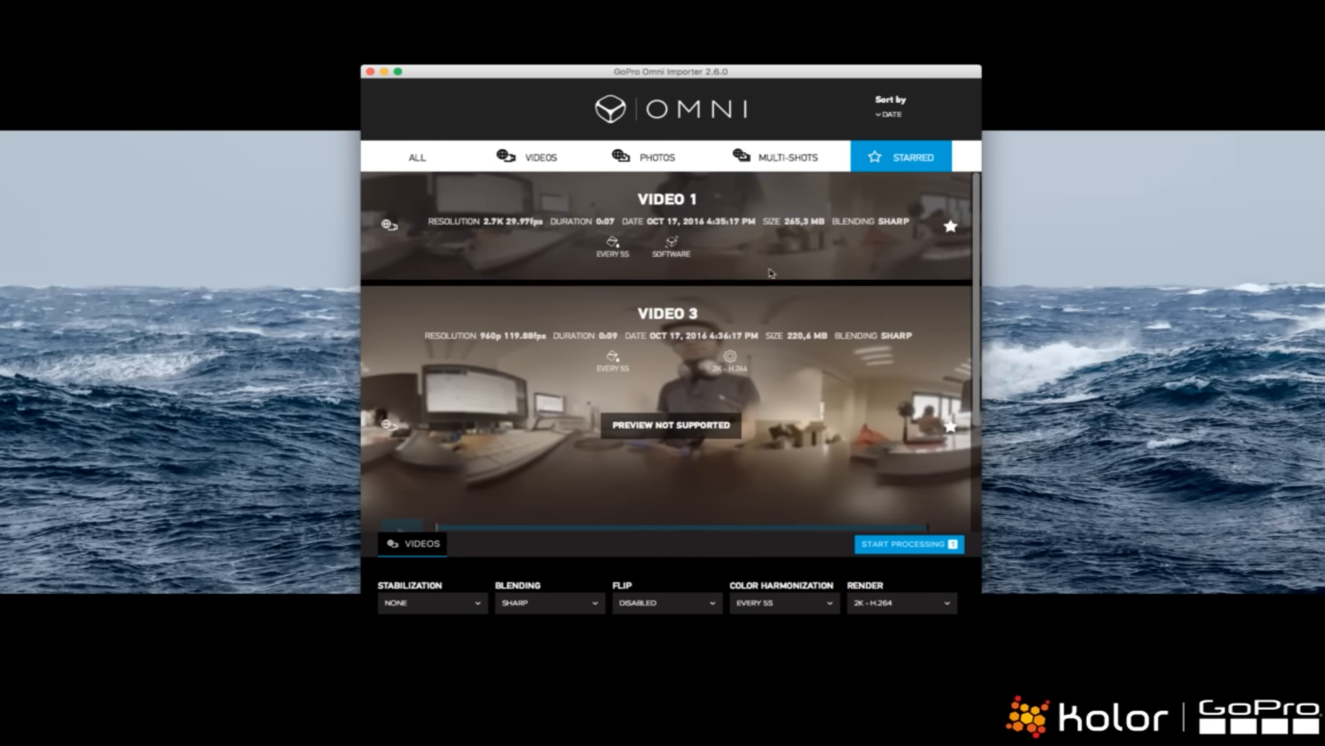
- Expand Video 1 and Video 3 in turn and compare the processing settings of the starred shots
left_click(649, 248)
scroll(597, 355, "down", 4)
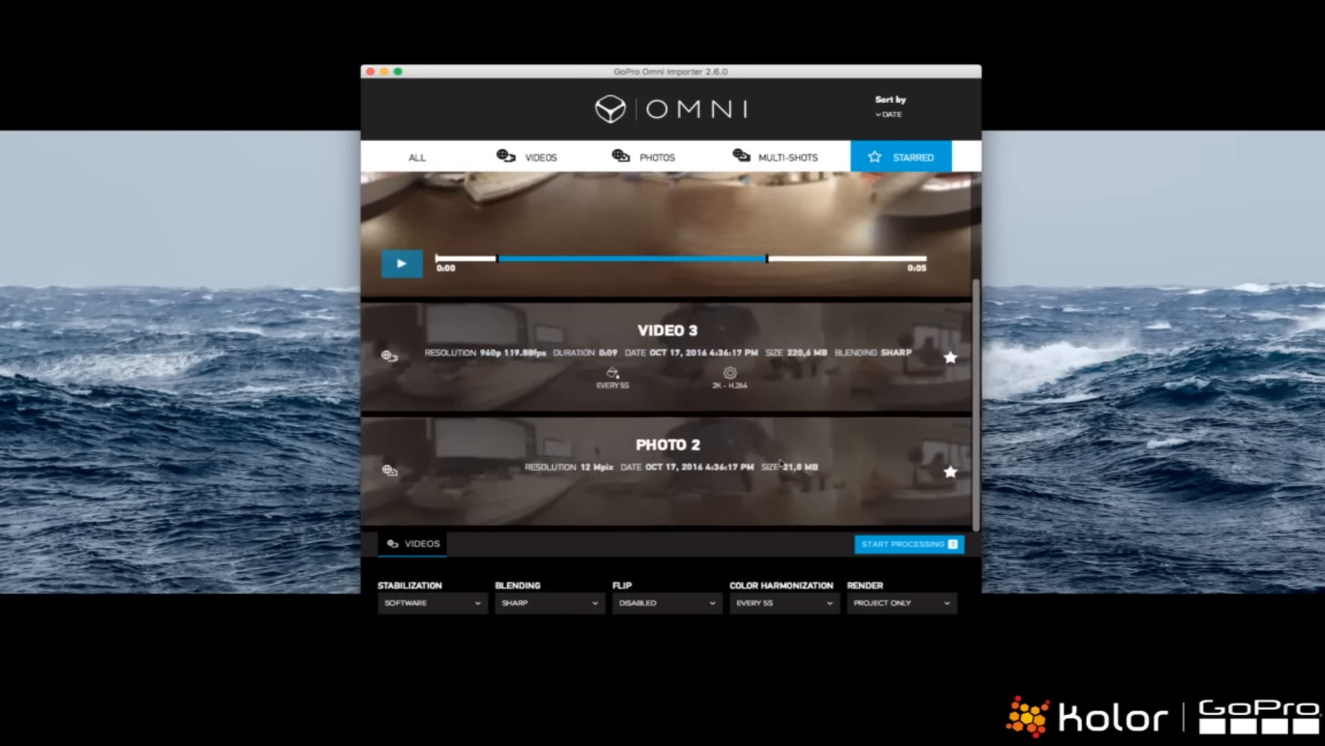
left_click(820, 399)
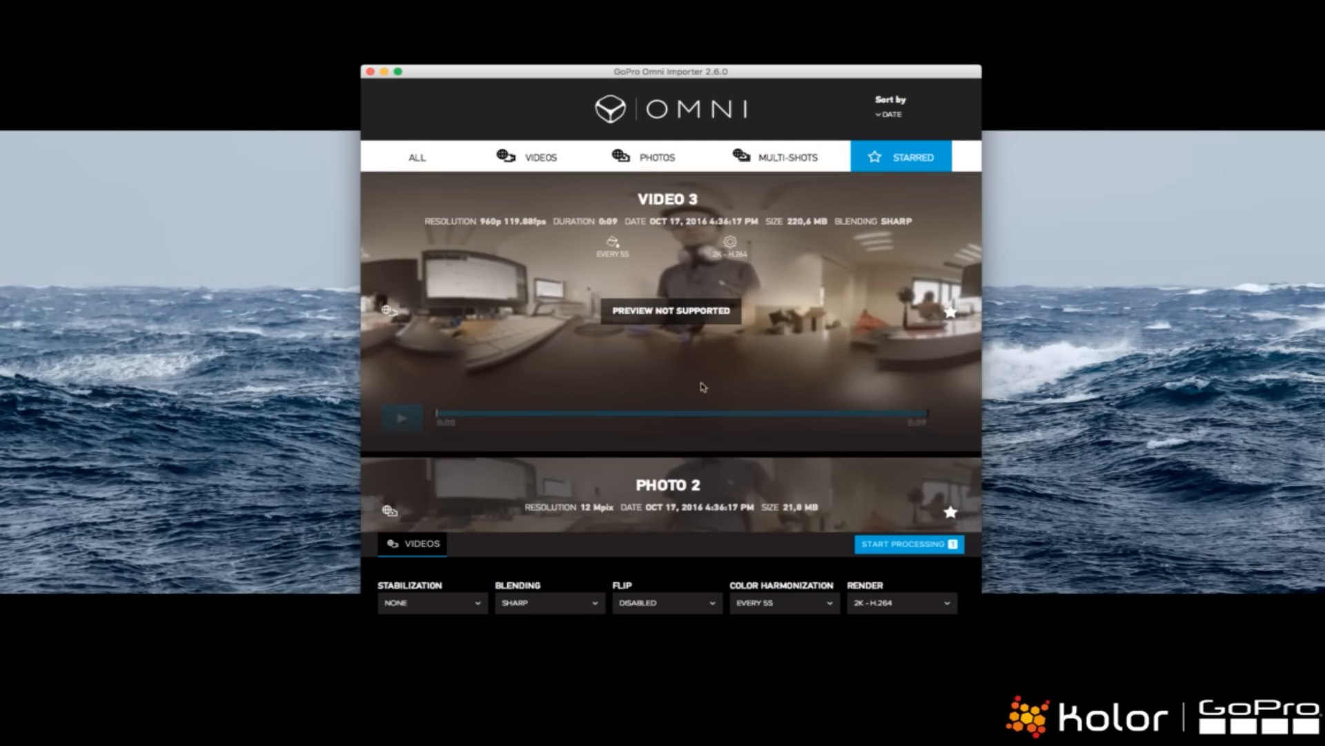
scroll(683, 387, "up", 3)
scroll(663, 399, "down", 3)
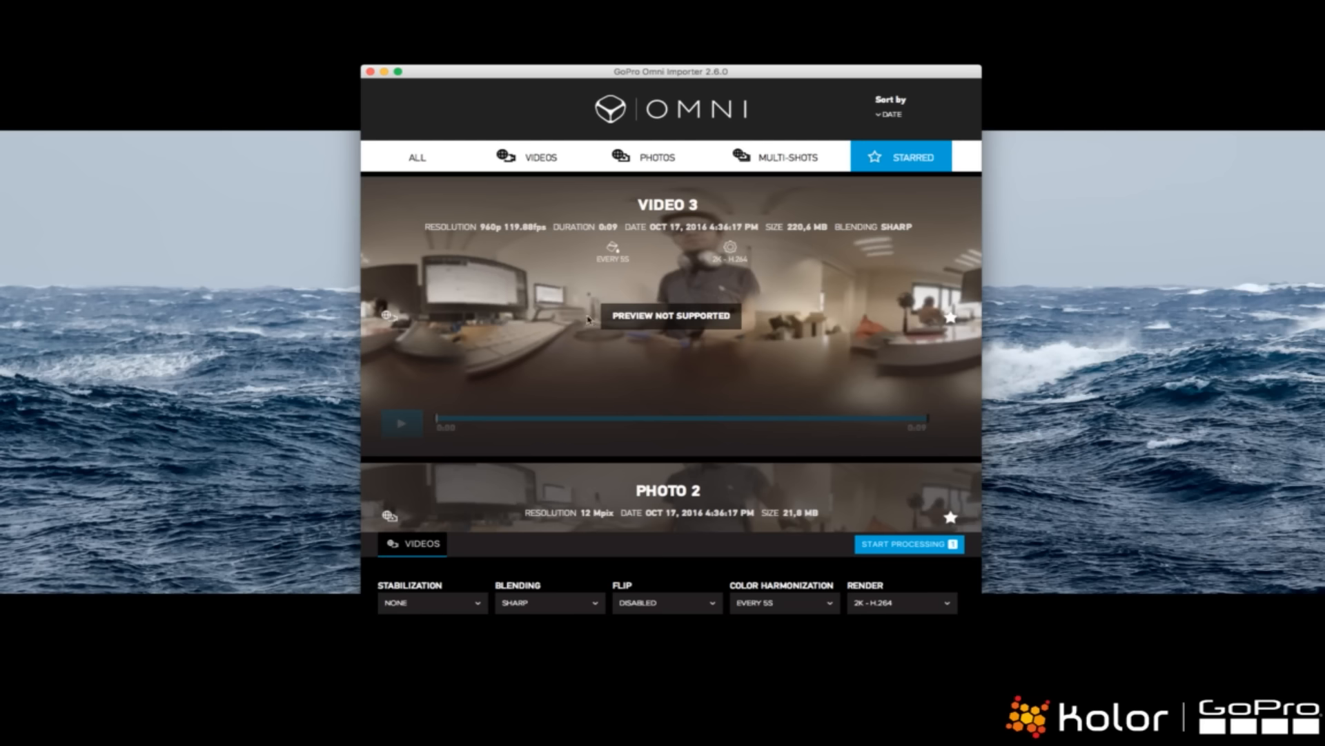
scroll(718, 290, "up", 3)
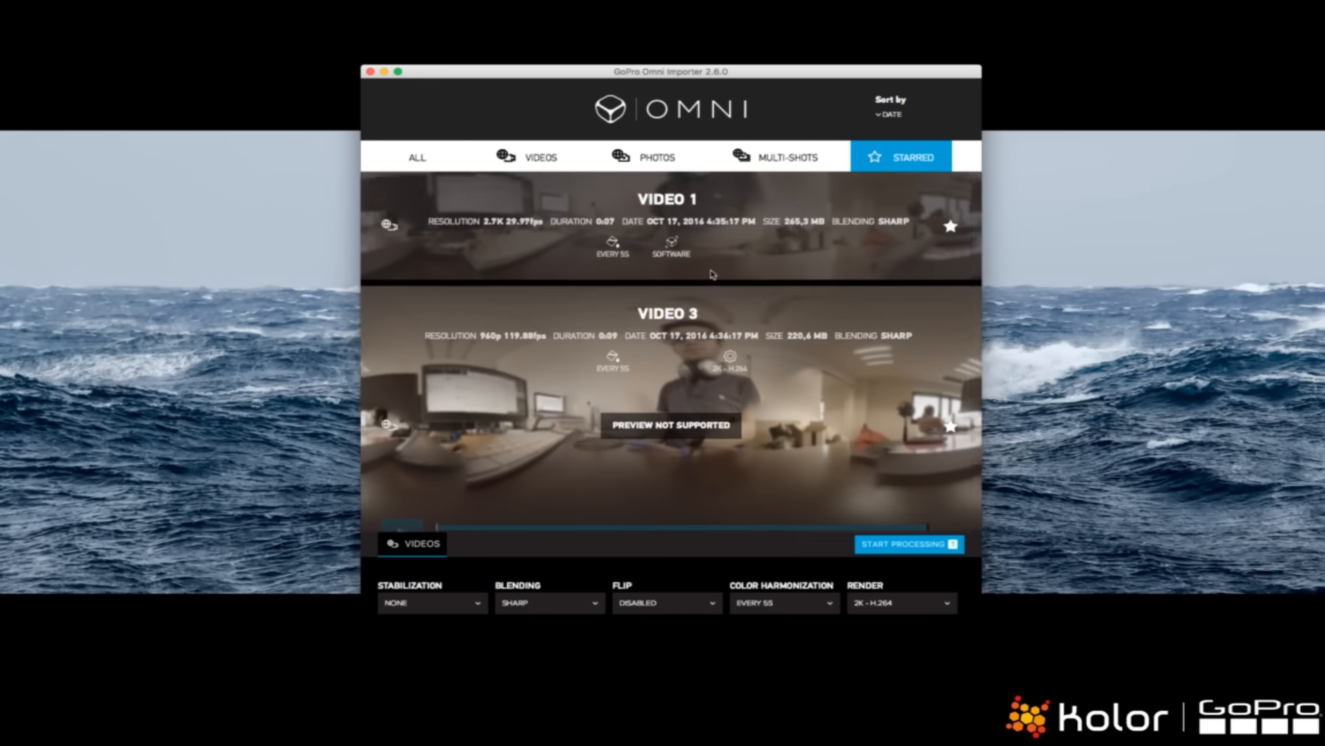
scroll(752, 242, "down", 4)
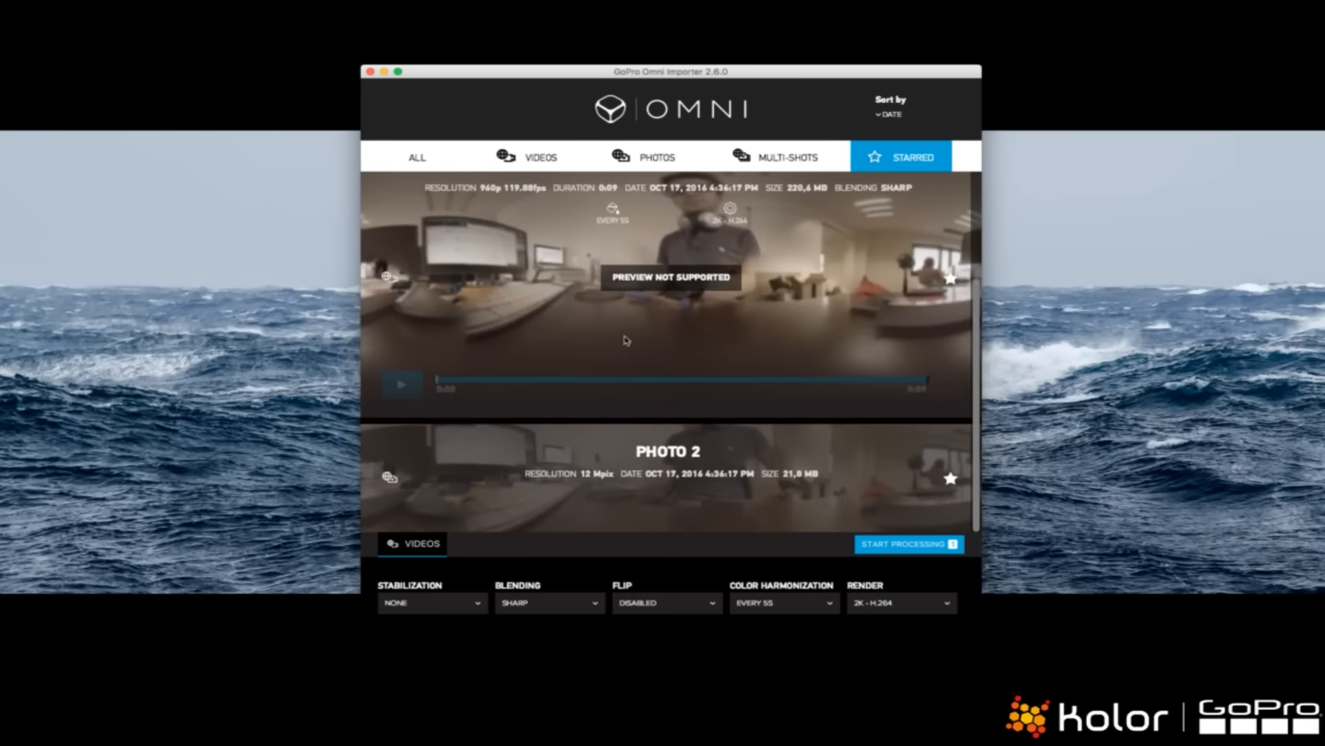
scroll(725, 260, "up", 1)
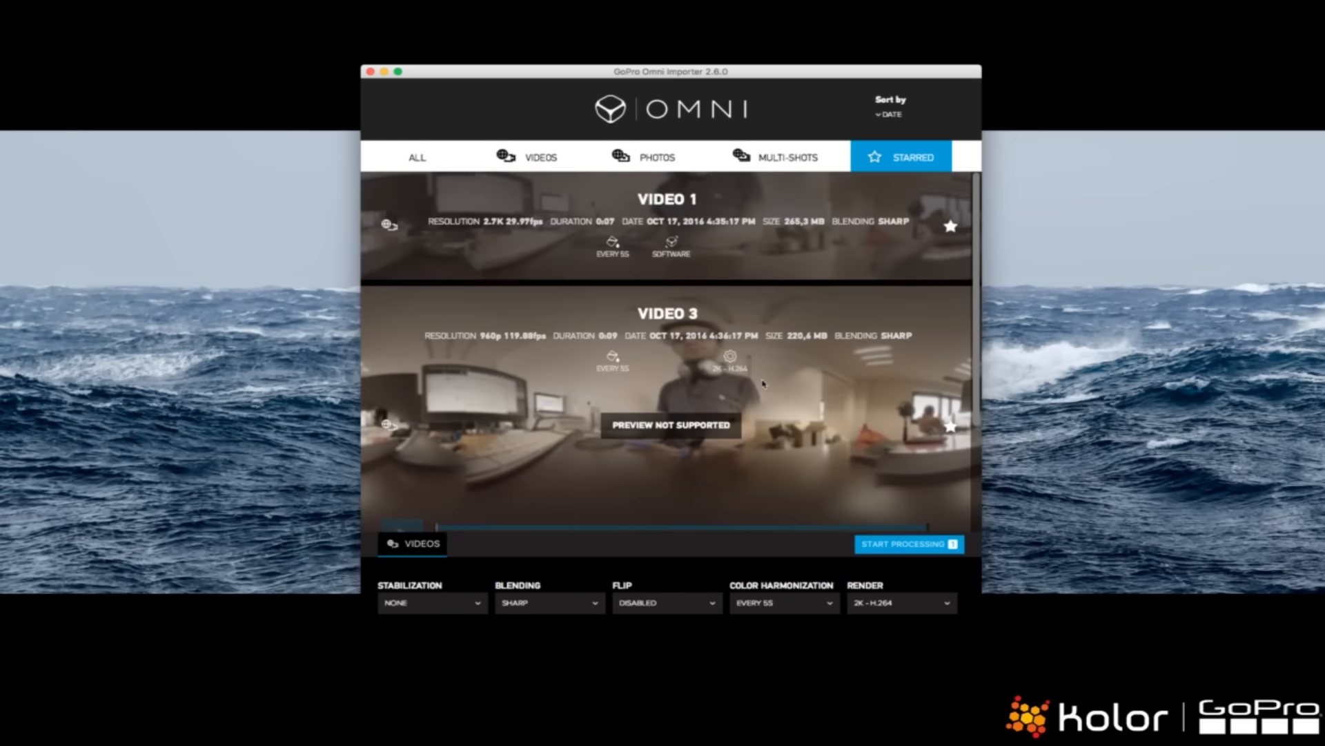
scroll(662, 383, "up", 3)
scroll(663, 383, "down", 4)
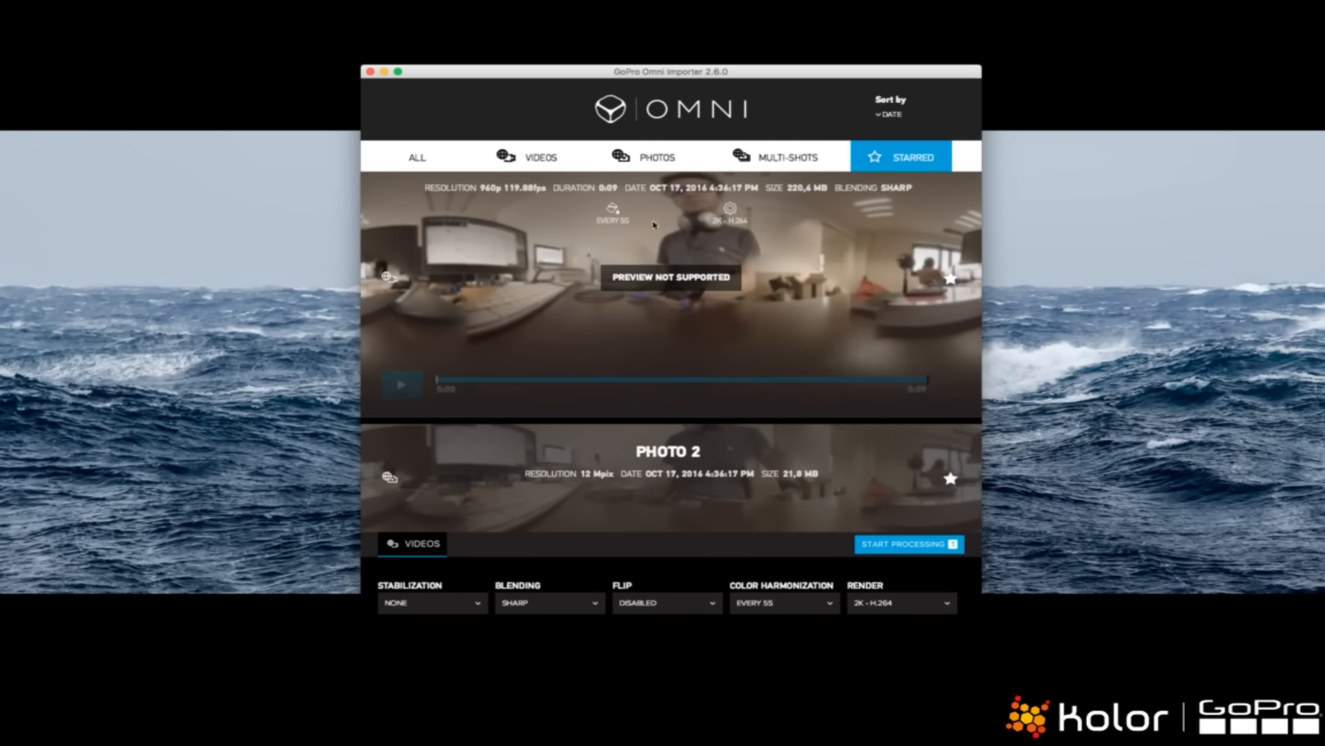
- Review the color harmonization and render options available for Photo 2, and quit the importer
left_click(652, 159)
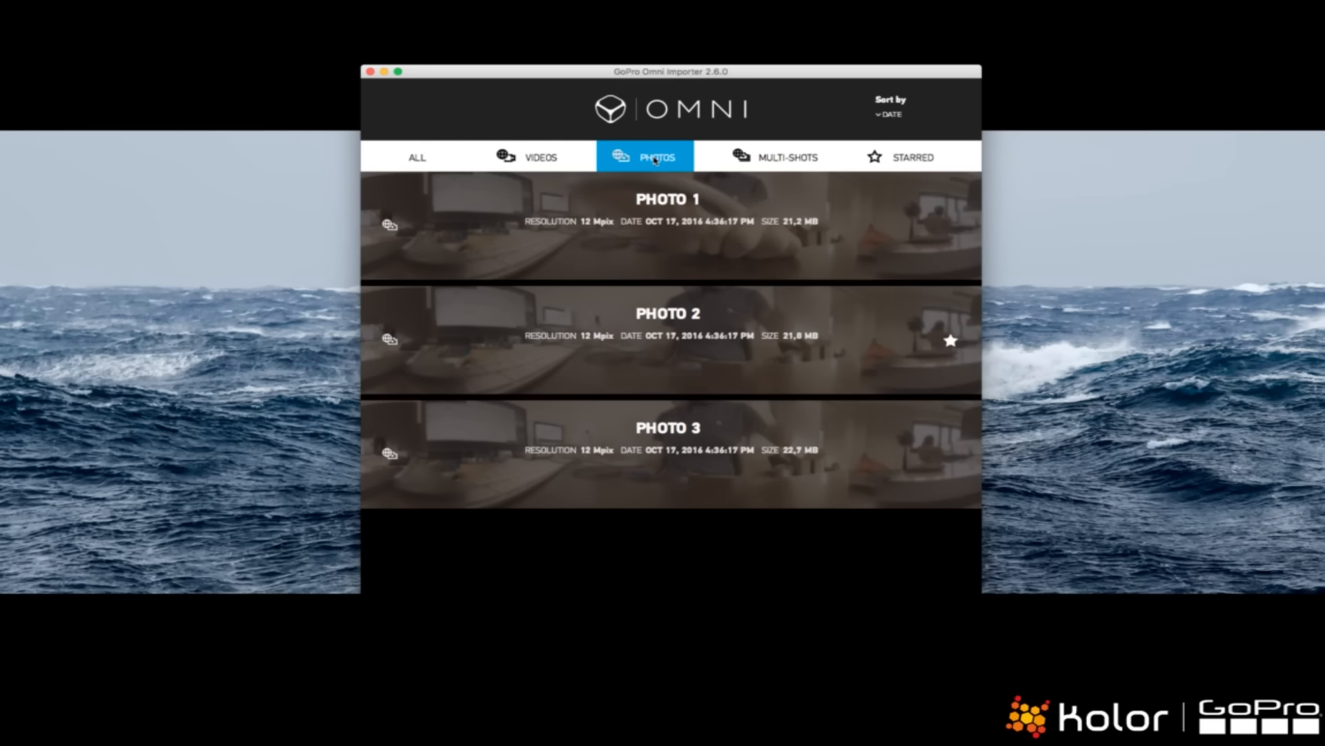
left_click(689, 367)
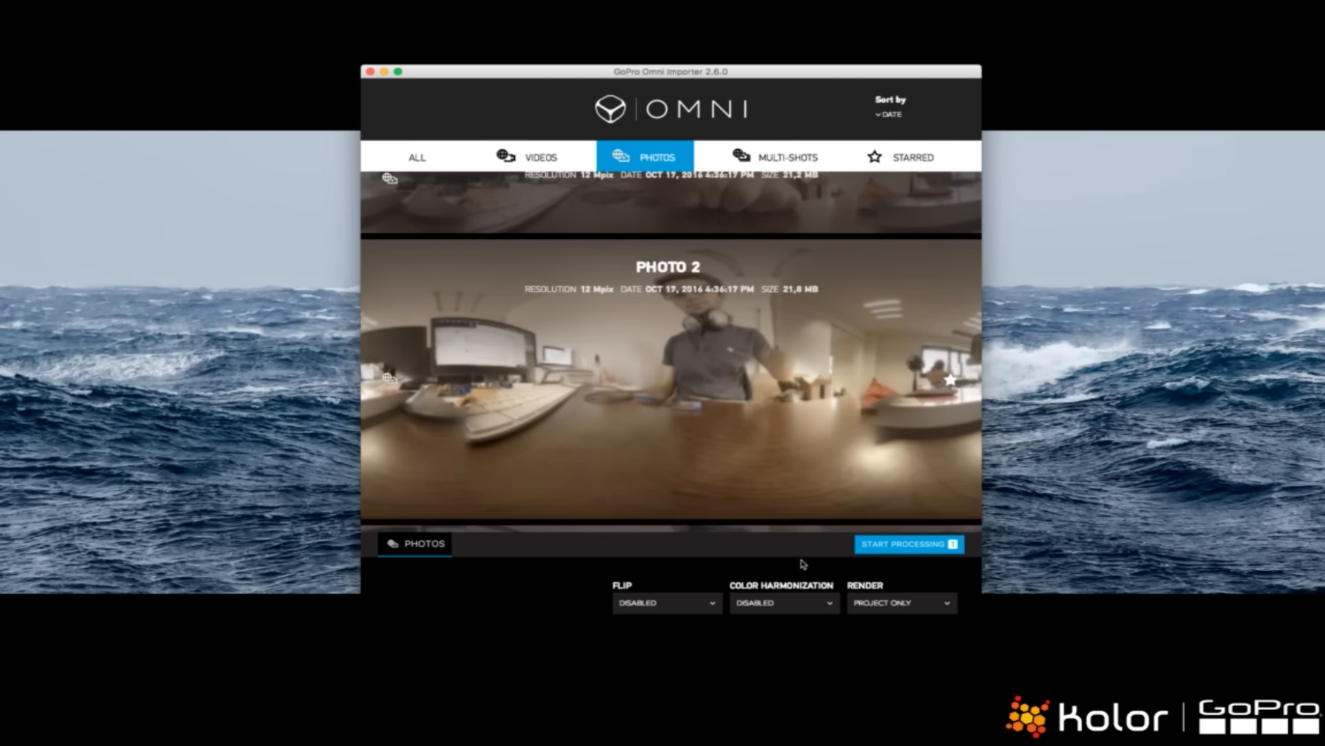
left_click(801, 602)
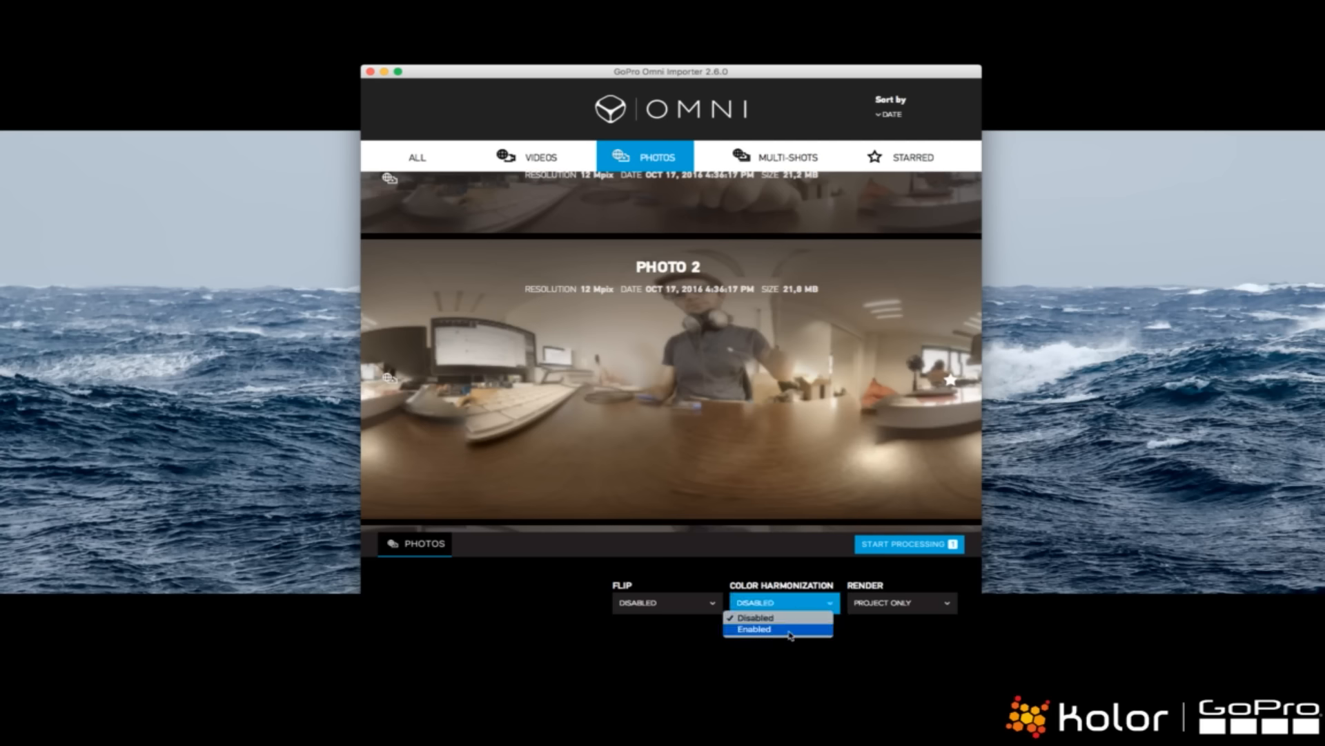
left_click(762, 606)
left_click(891, 603)
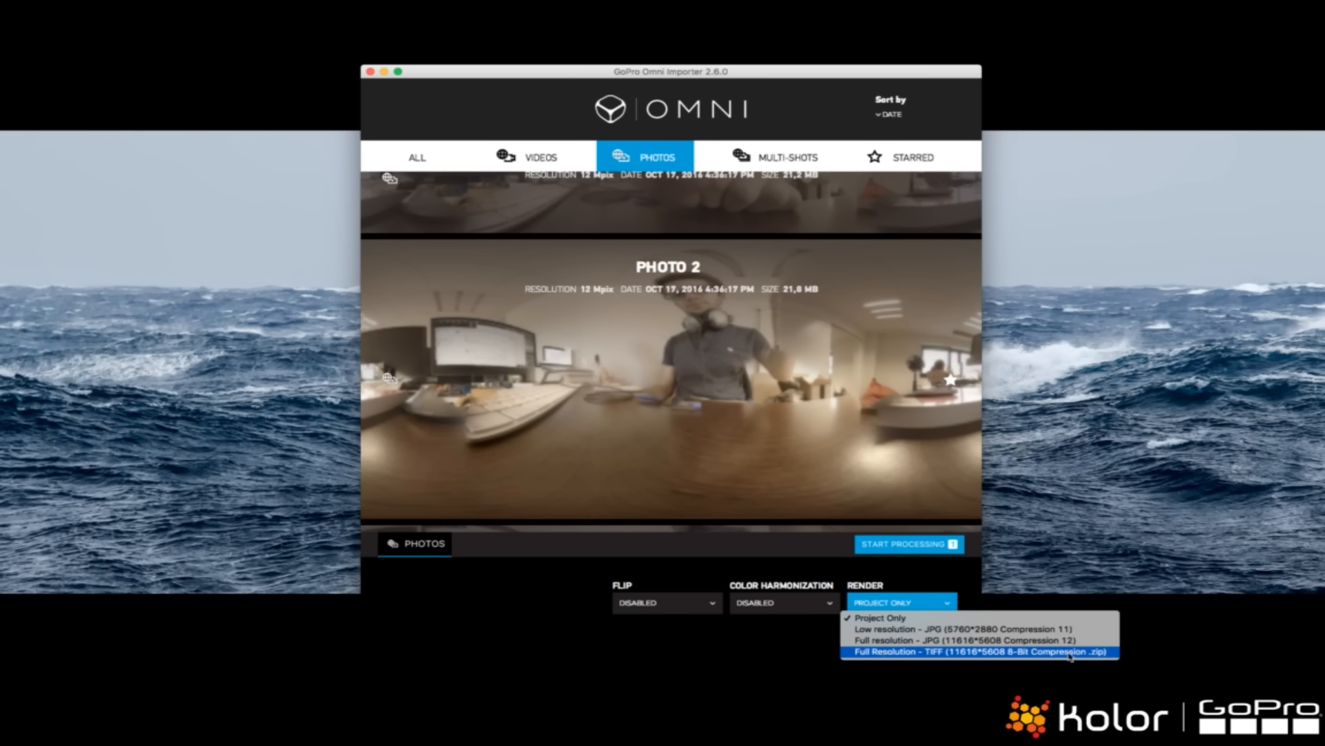
left_click(566, 585)
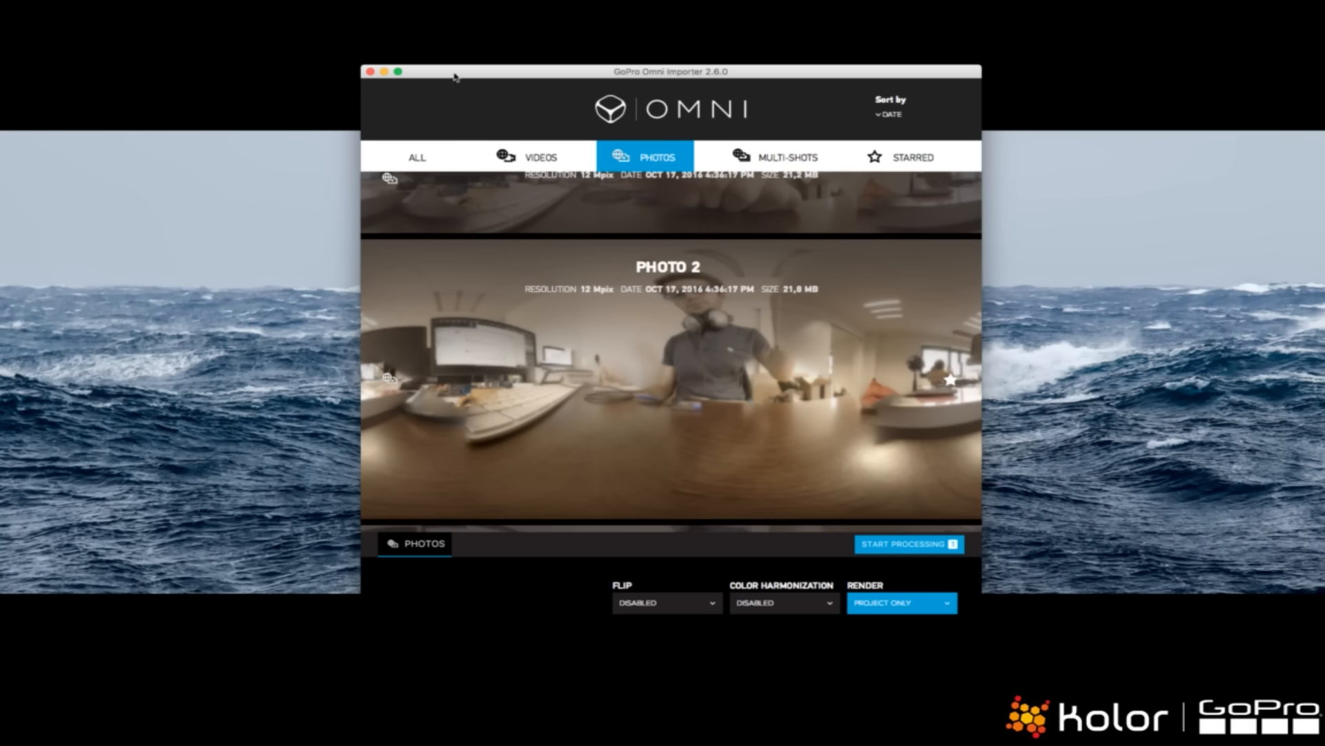
key("super+q")
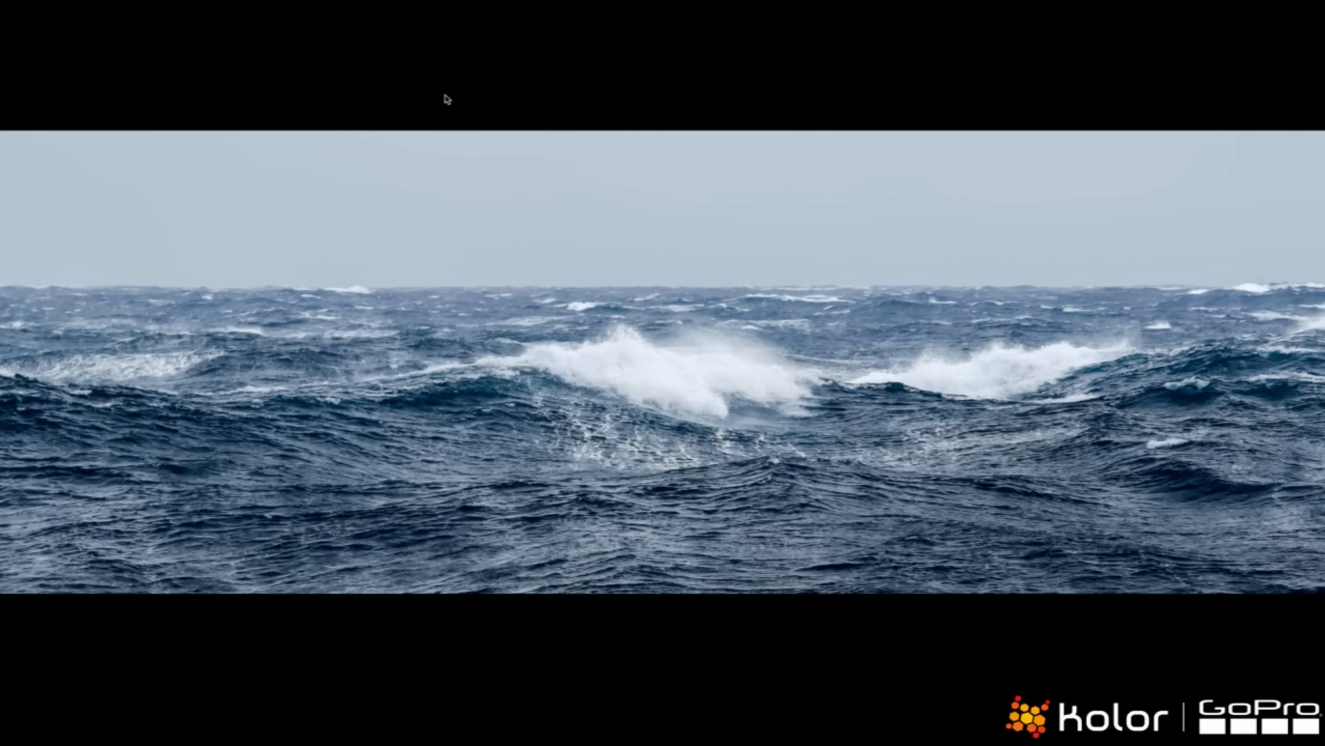
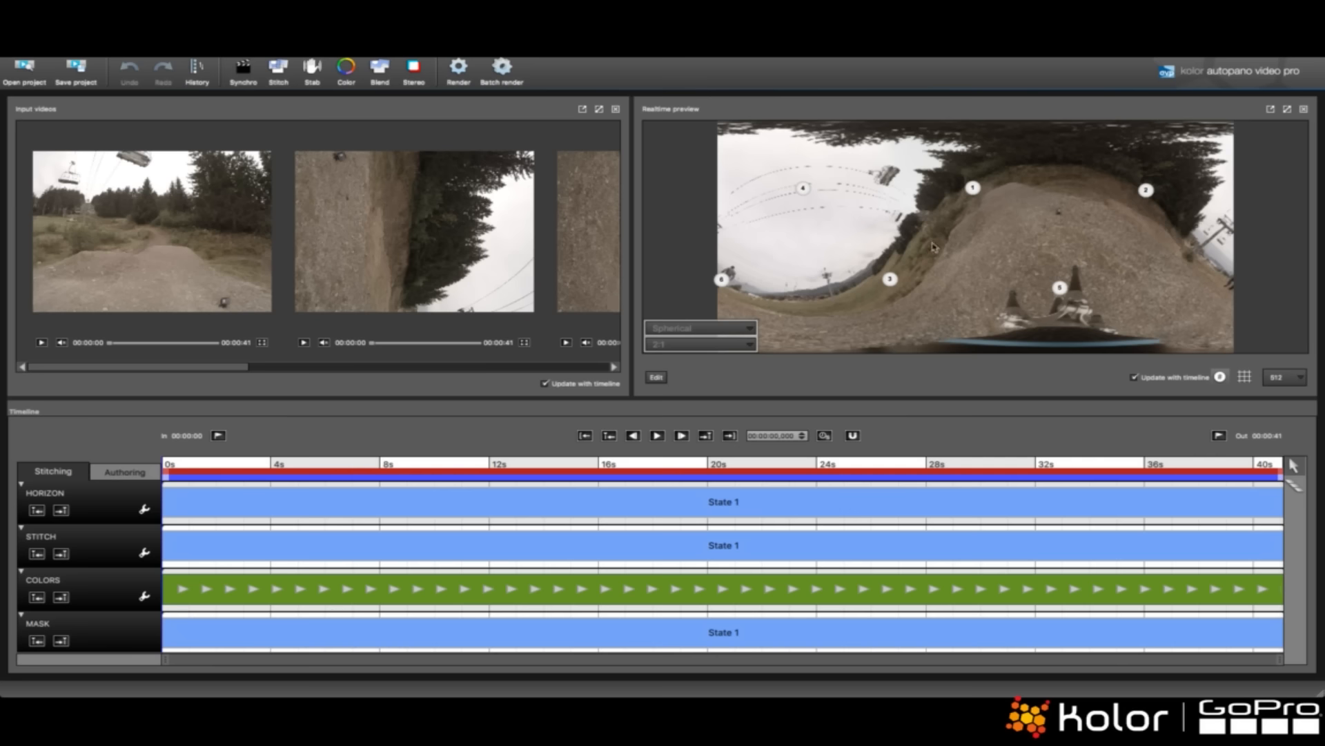
- Rotate the warped panorama in the realtime preview until the horizon is level, and apply the edit
left_click_drag(1038, 180, 1040, 258)
left_click_drag(1181, 252, 1182, 261)
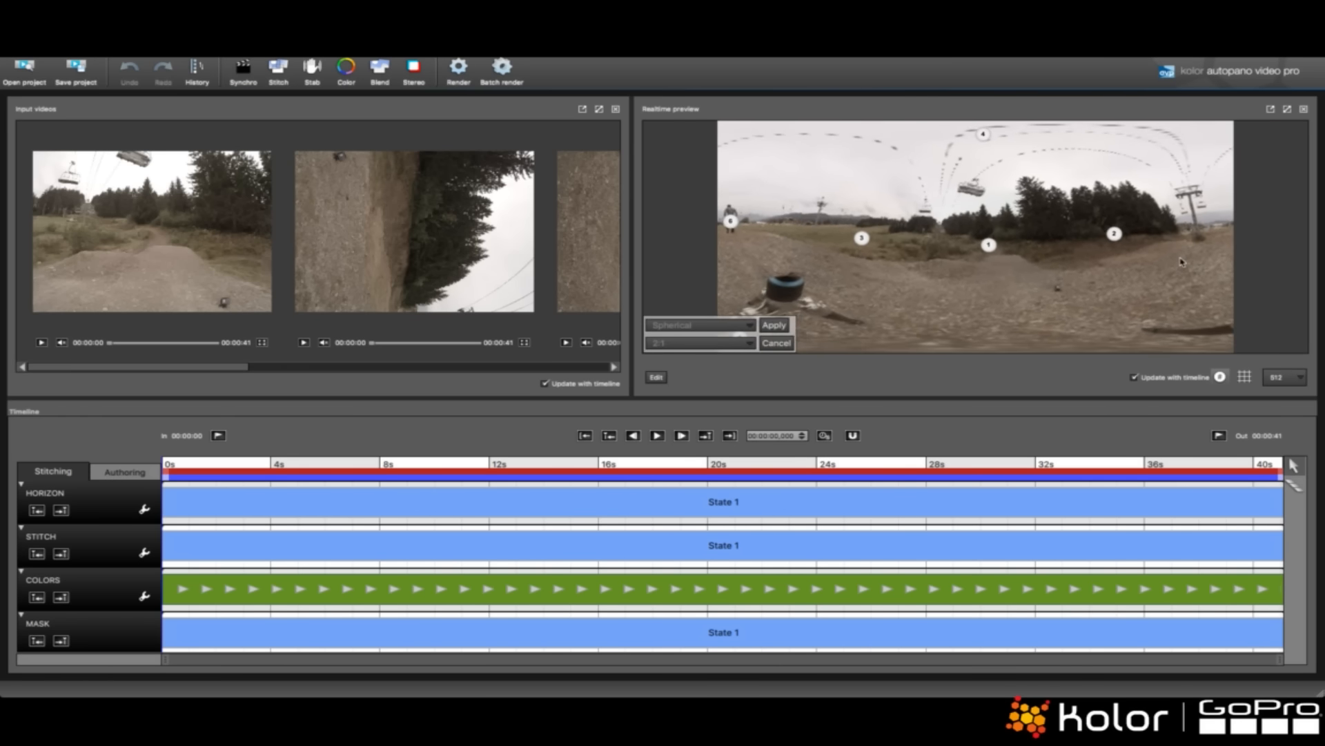
left_click_drag(999, 265, 996, 255)
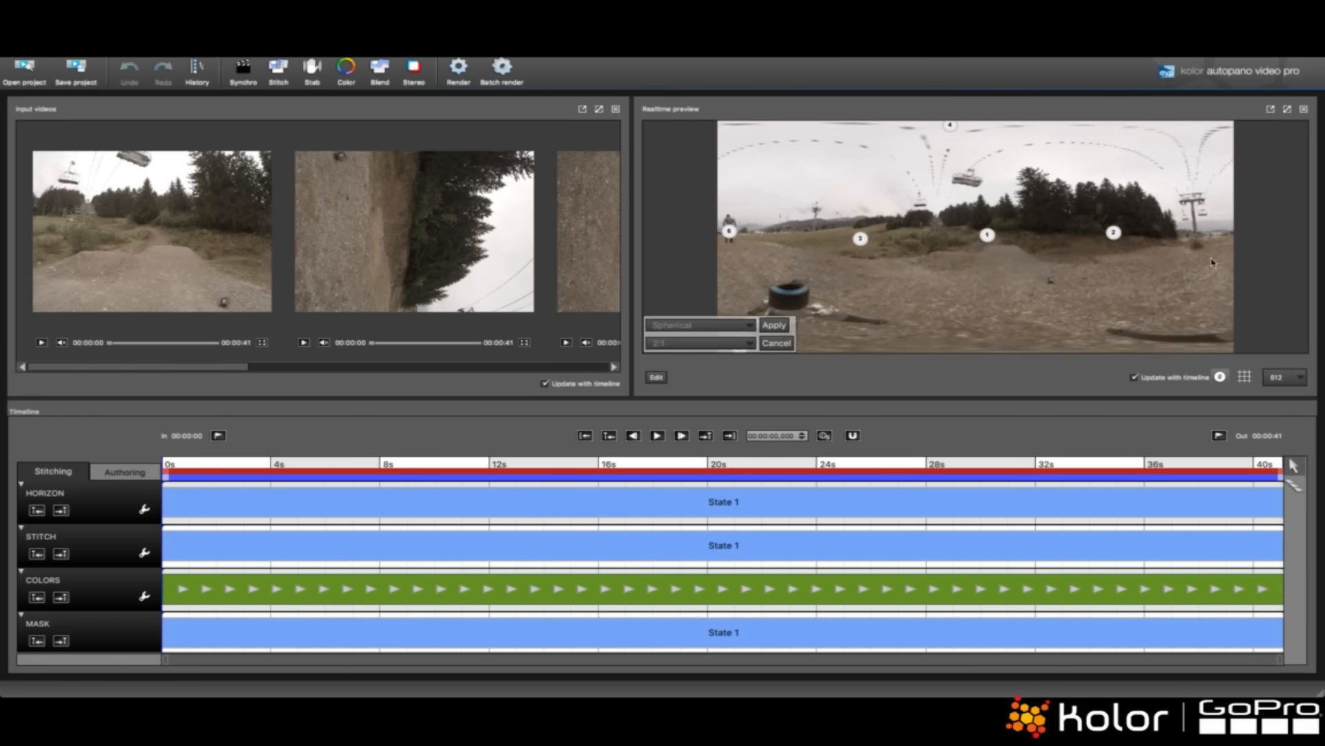
left_click_drag(1214, 263, 1213, 268)
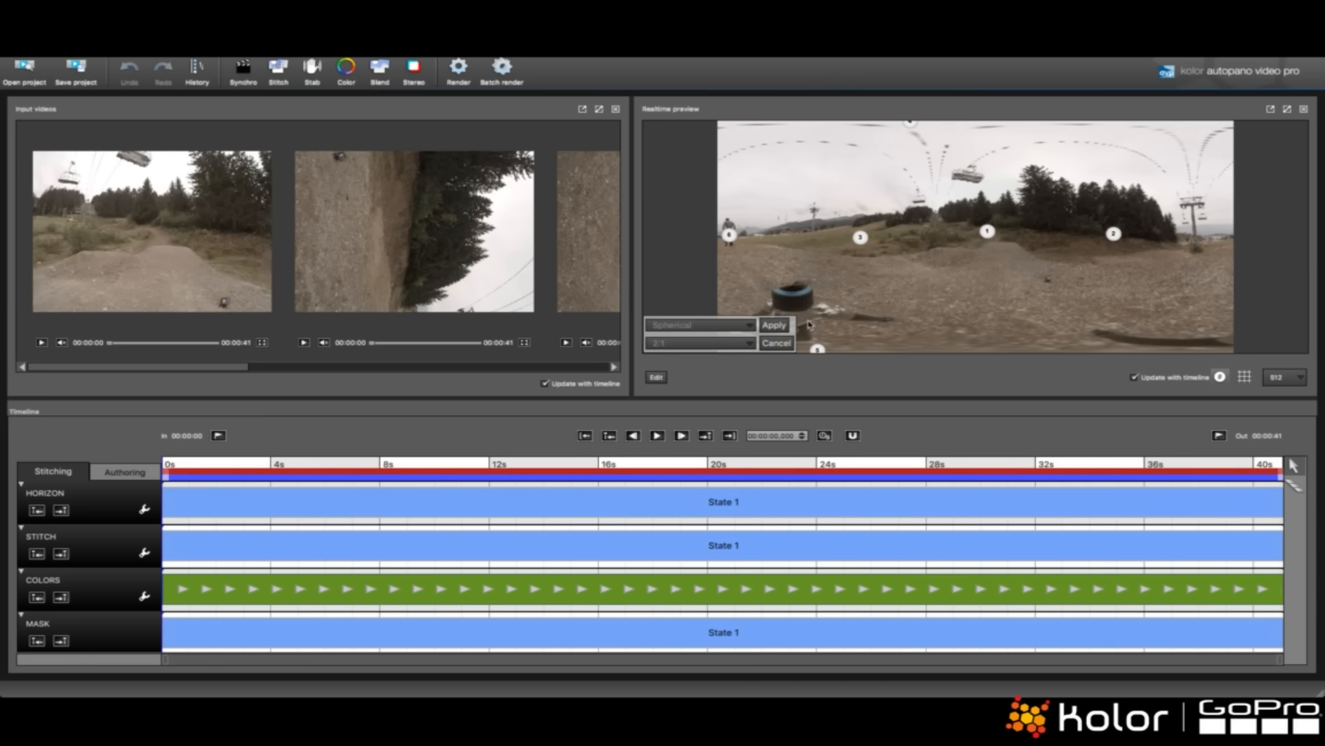
left_click(774, 325)
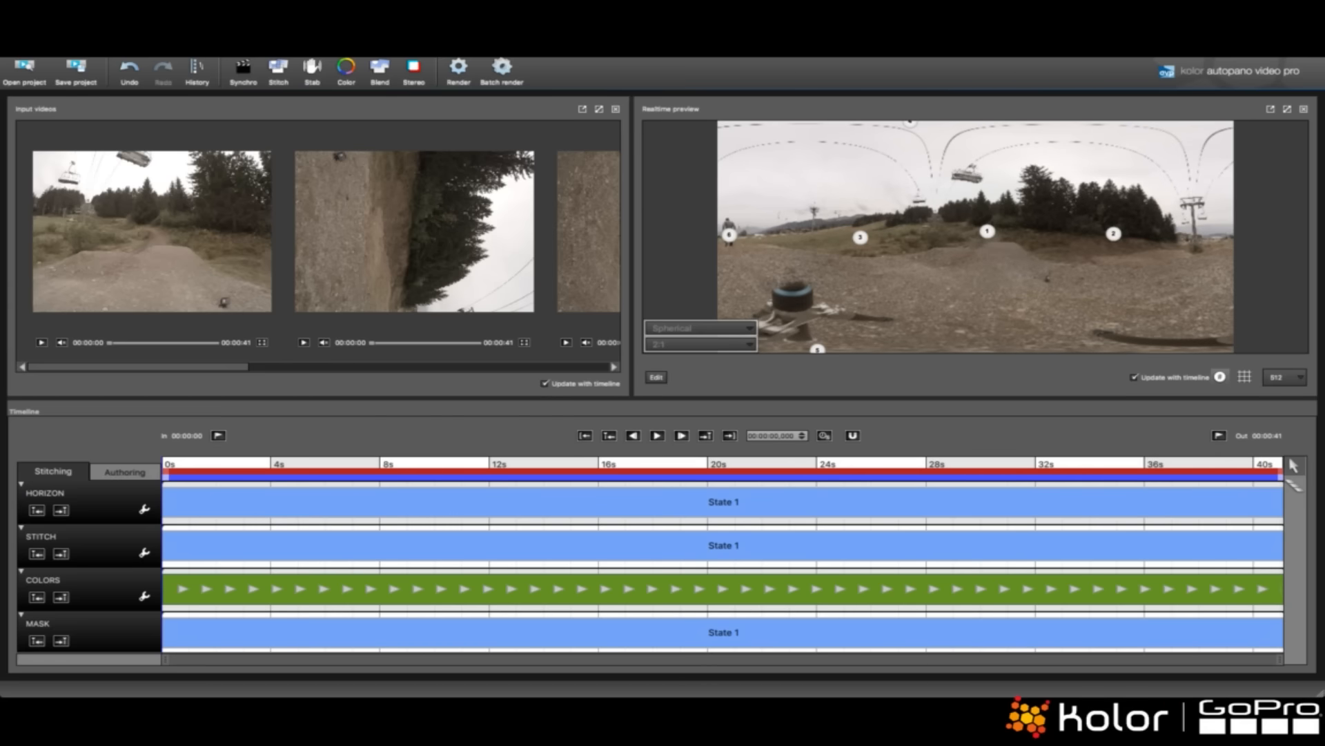
- Close the input videos view and show the project's edit history beside the realtime preview
left_click(643, 81)
left_click(615, 109)
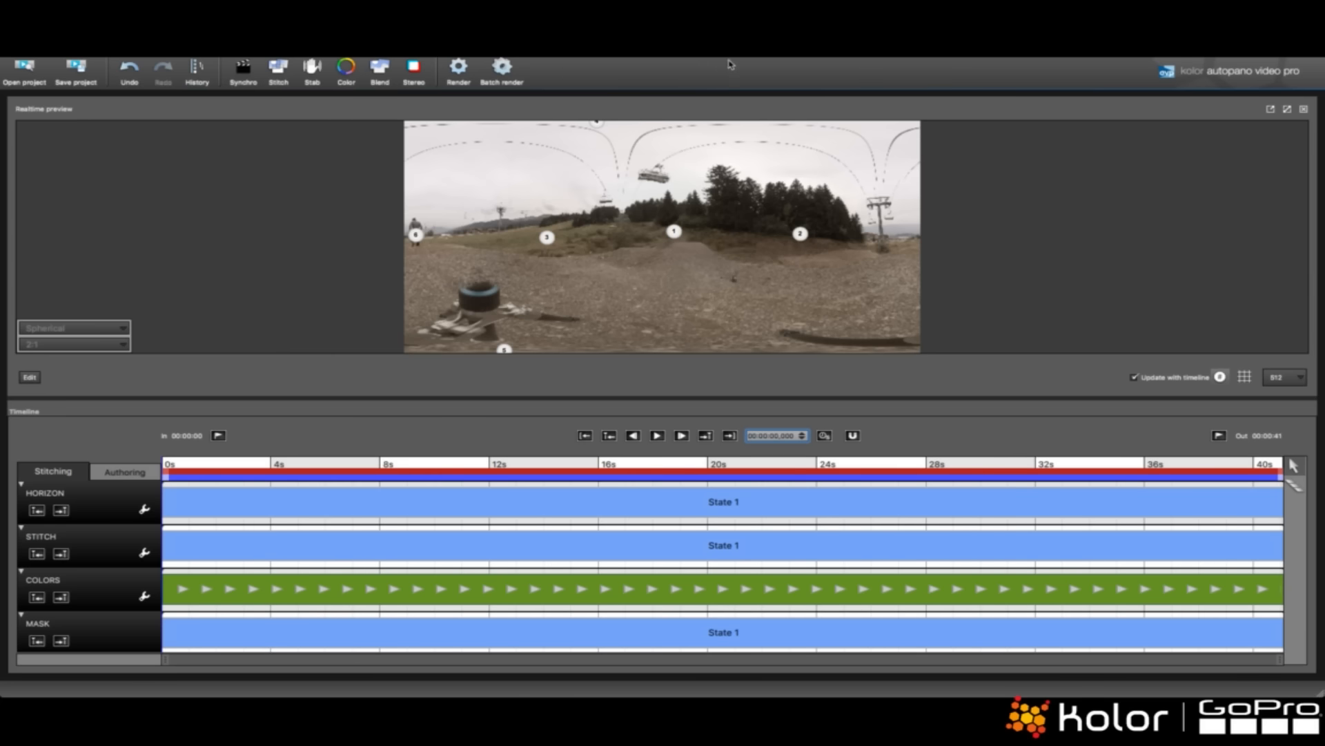
left_click(198, 69)
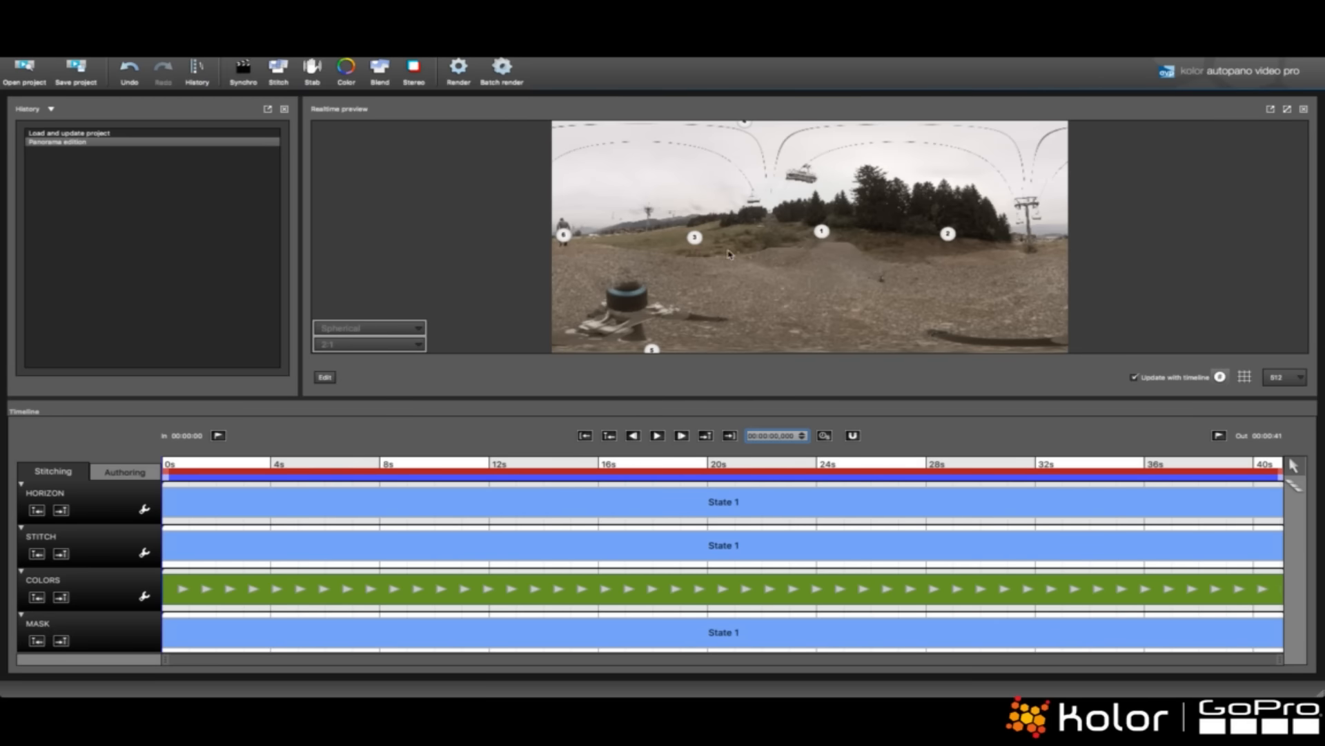
- Shift the panorama sideways, undo and restore that edit, and revert the project to its Load and update project state
left_click_drag(729, 254, 874, 259)
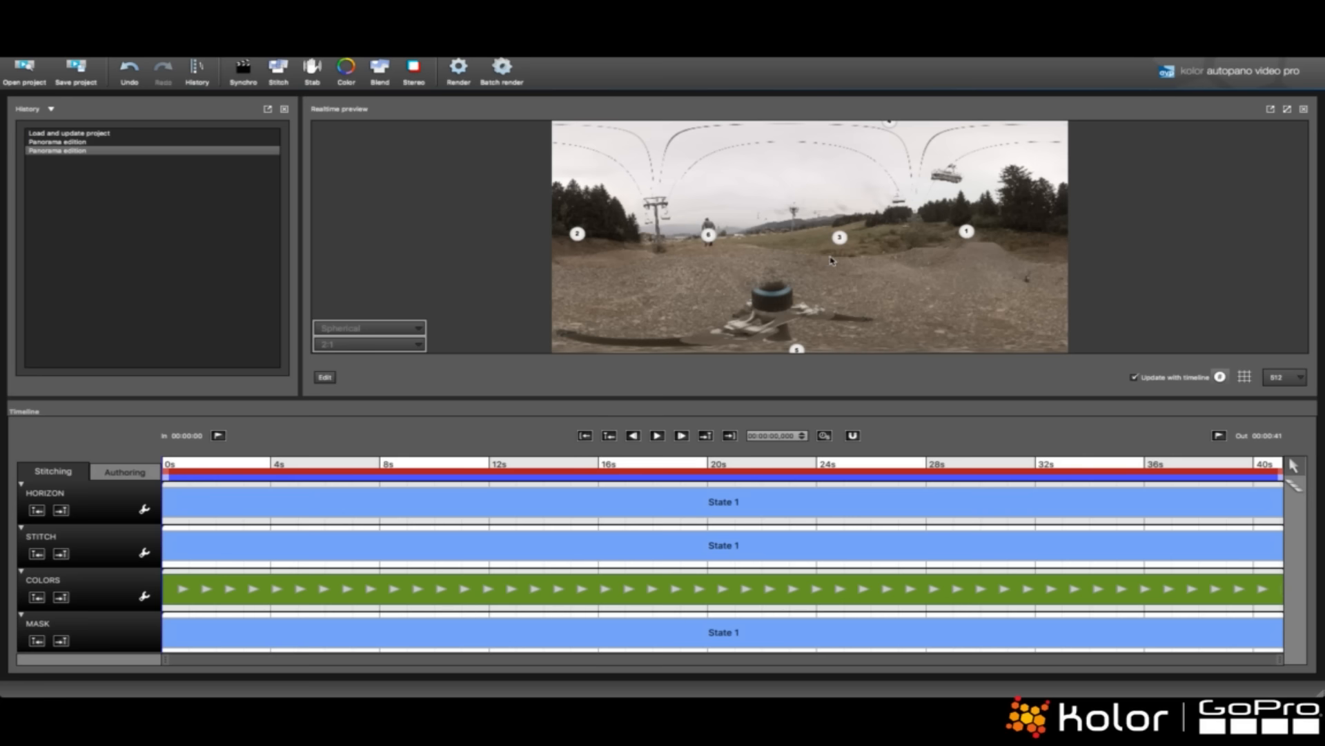
key("ctrl+z")
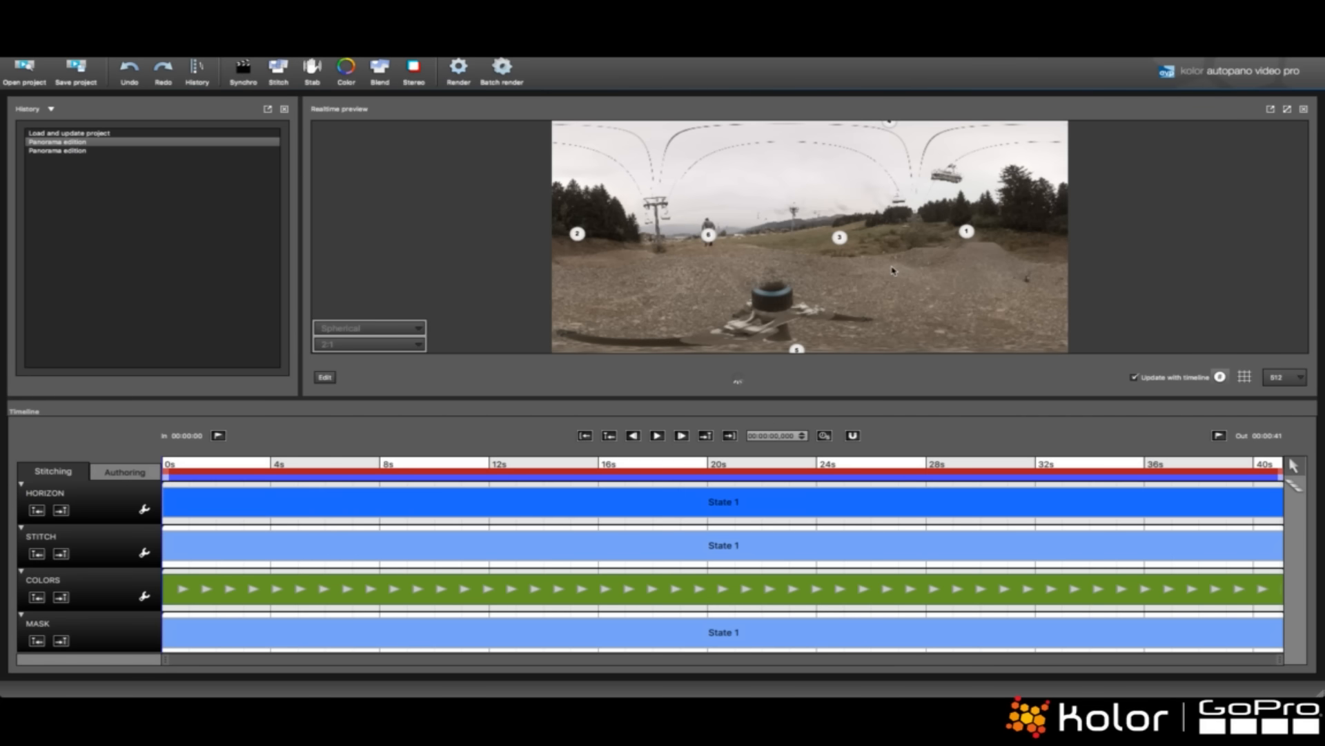
left_click(73, 150)
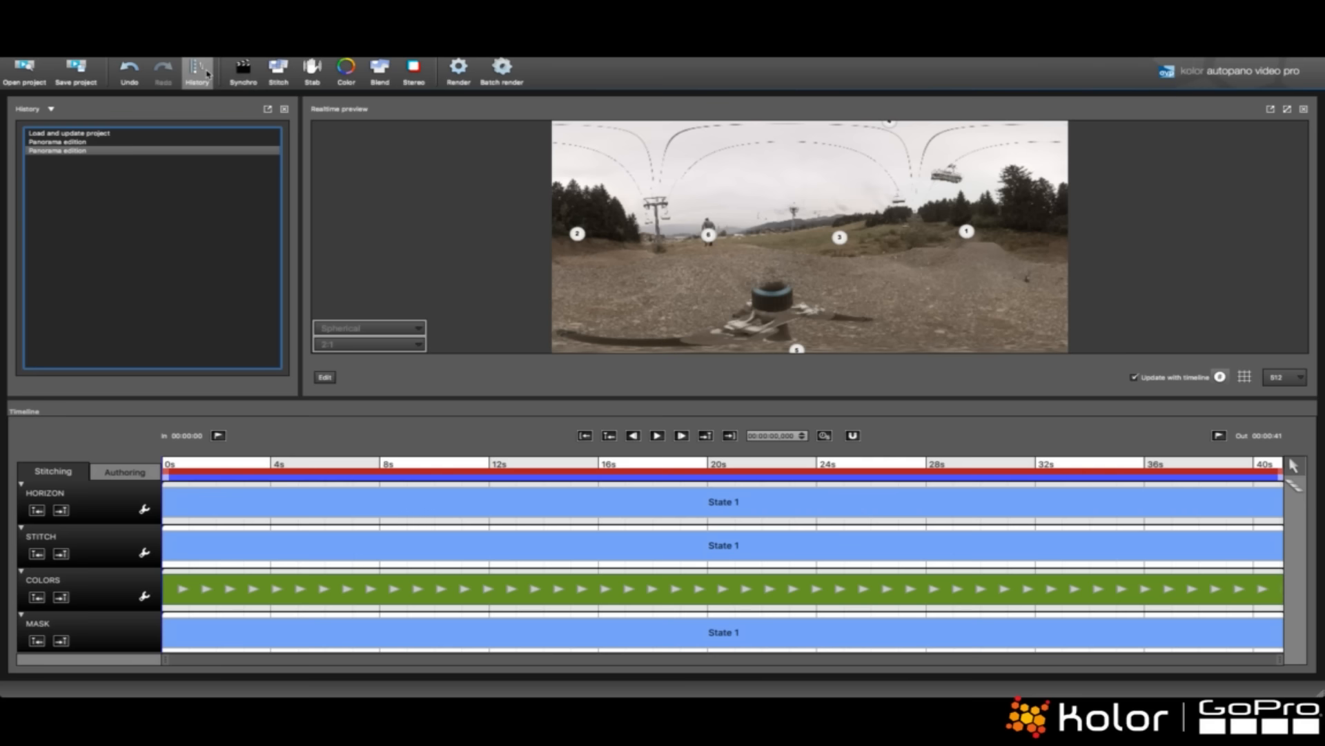
left_click(97, 133)
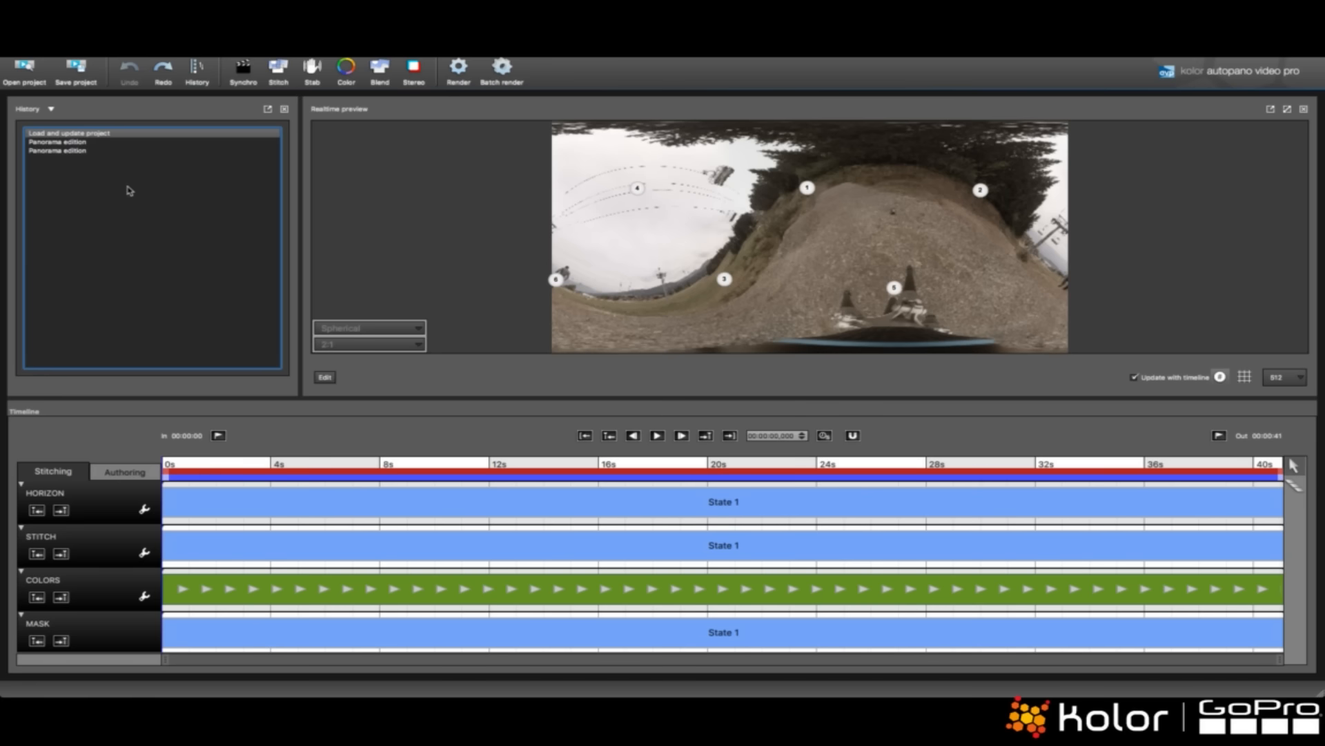
- Level the panorama's horizon again in the realtime preview, with the trees near the middle, and apply it
mouse_move(858, 170)
left_mouse_down()
mouse_move(856, 234)
mouse_move(856, 220)
left_mouse_up()
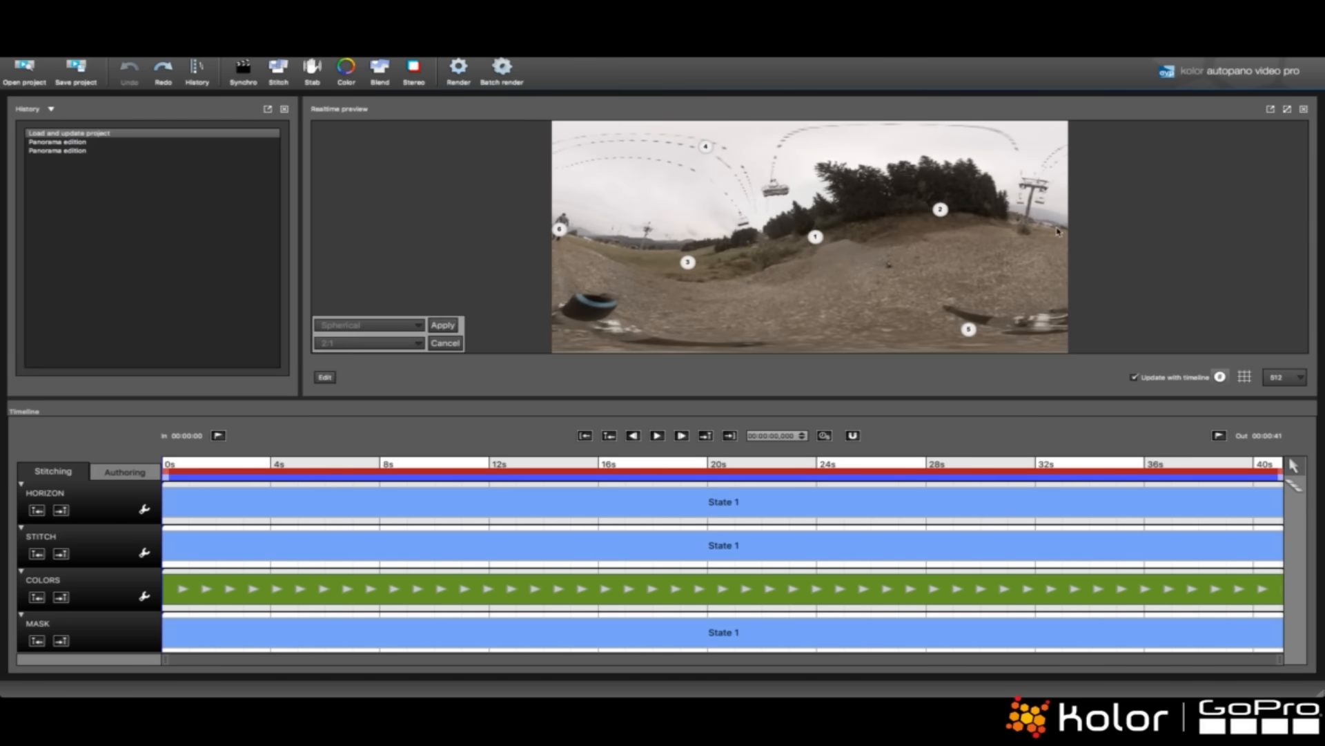
left_click_drag(943, 228, 941, 247)
left_click_drag(838, 240, 837, 246)
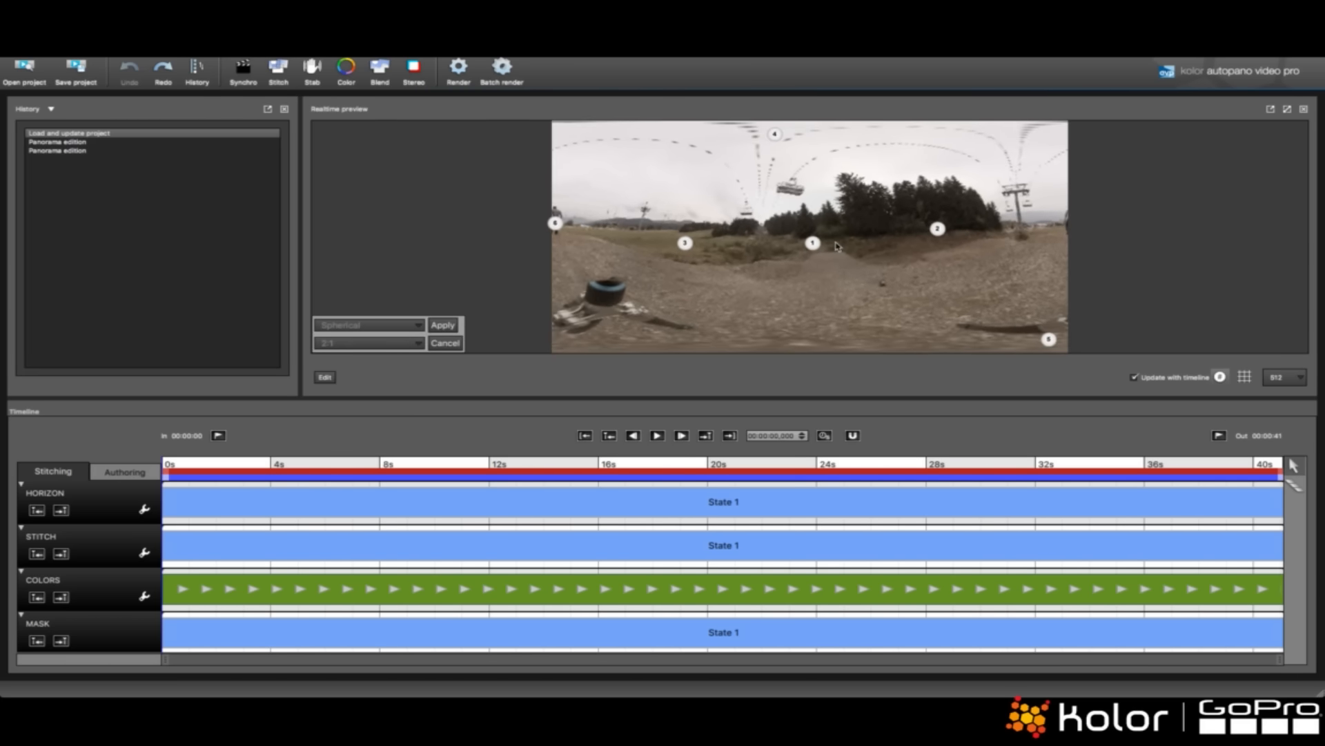
key("Return")
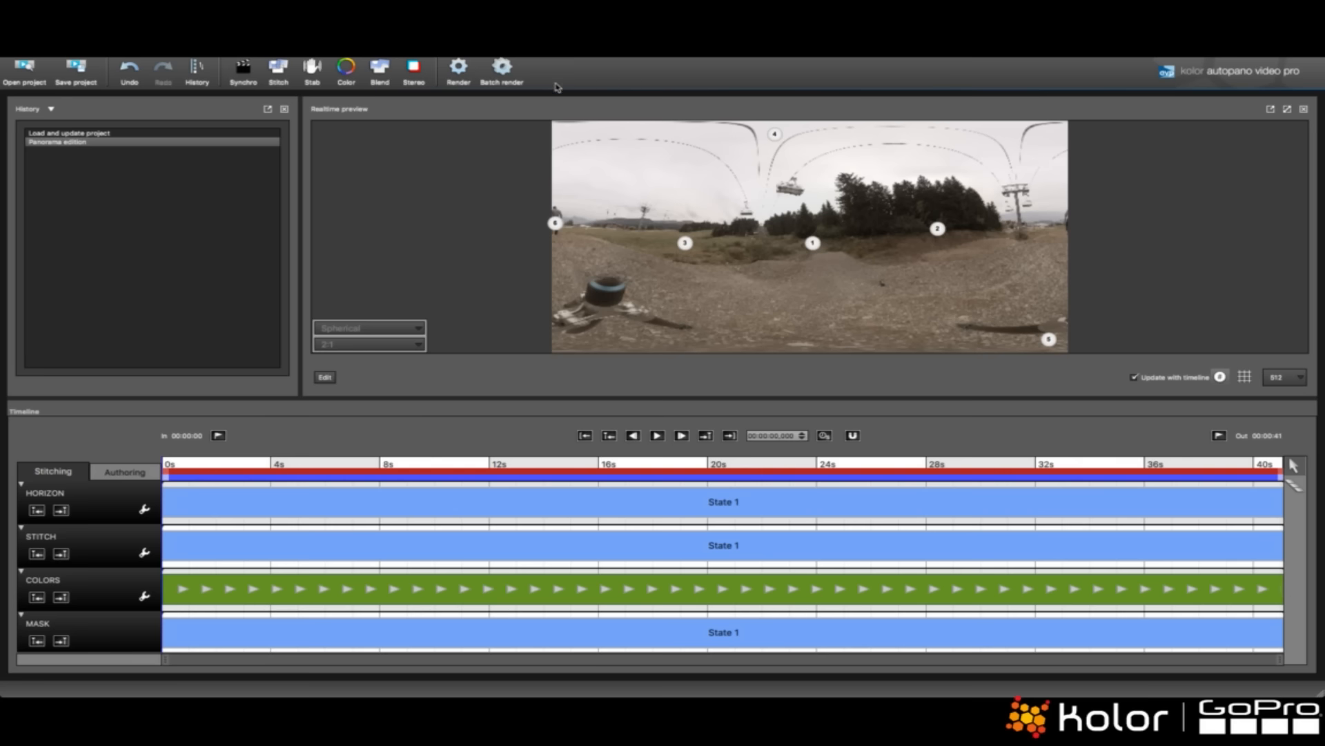
- Apply the Smooth blending preset to the panorama
left_click(380, 69)
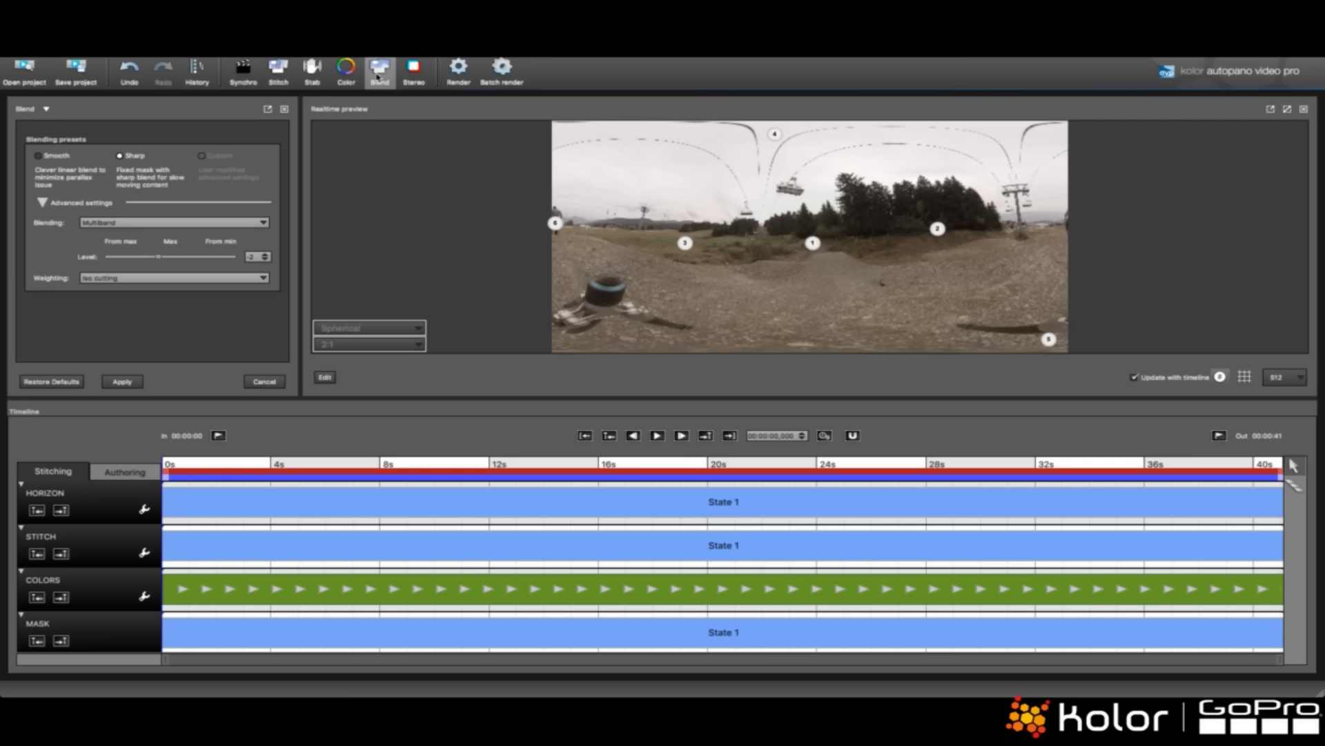
left_click(40, 154)
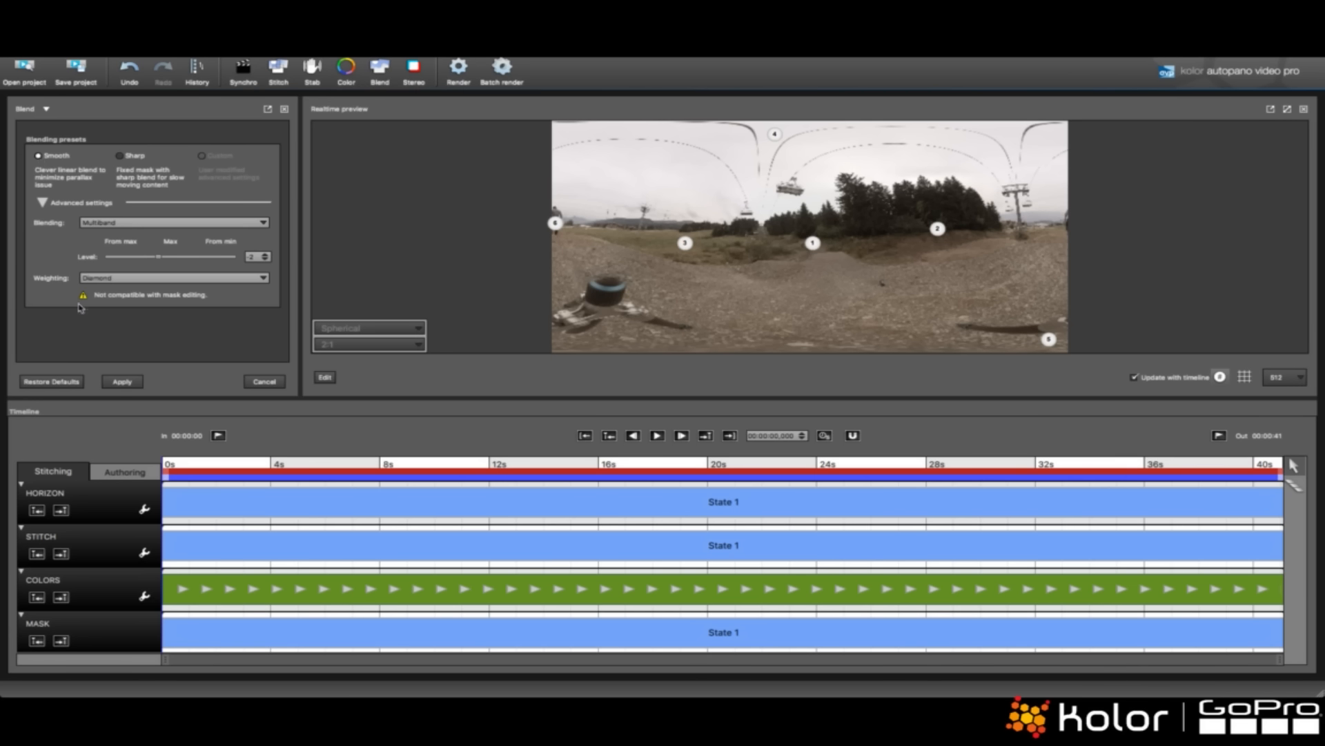
left_click(122, 383)
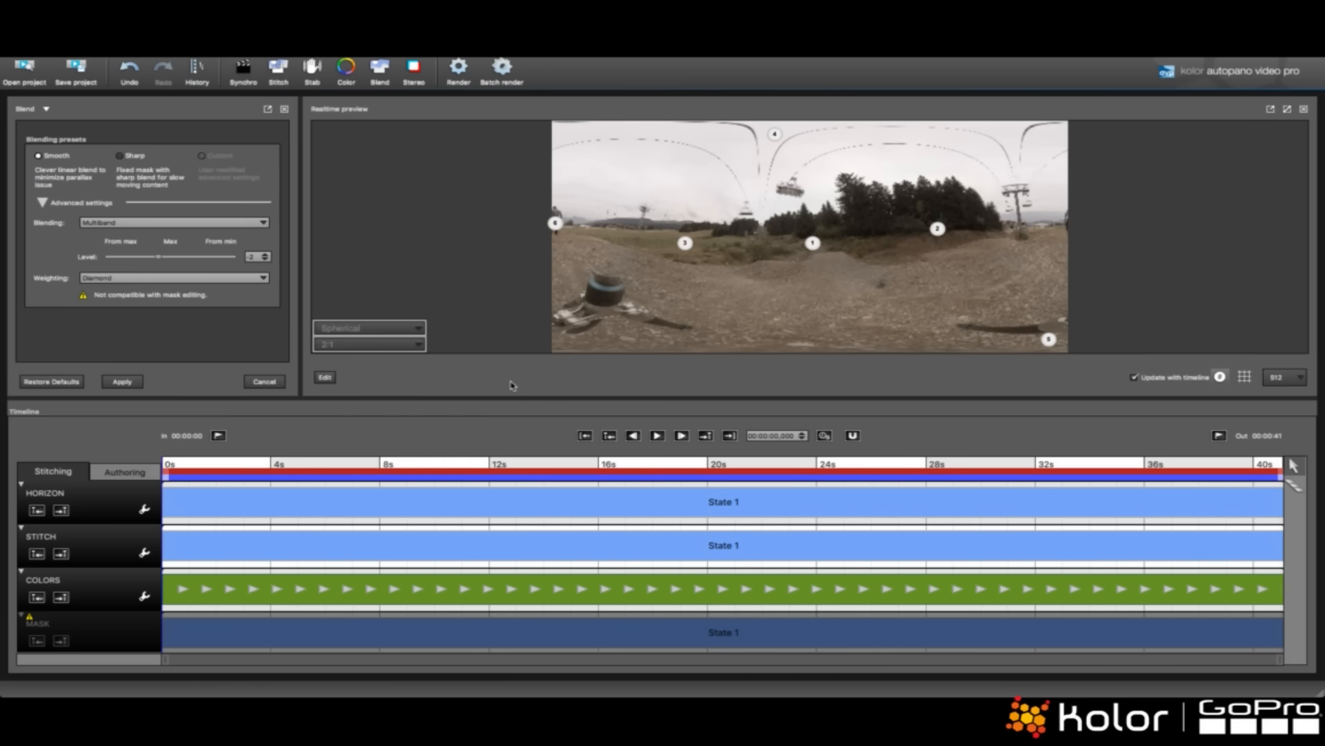
- Mark the timeline's in point at about 5 s and its out point at about 24 s
left_click(429, 465)
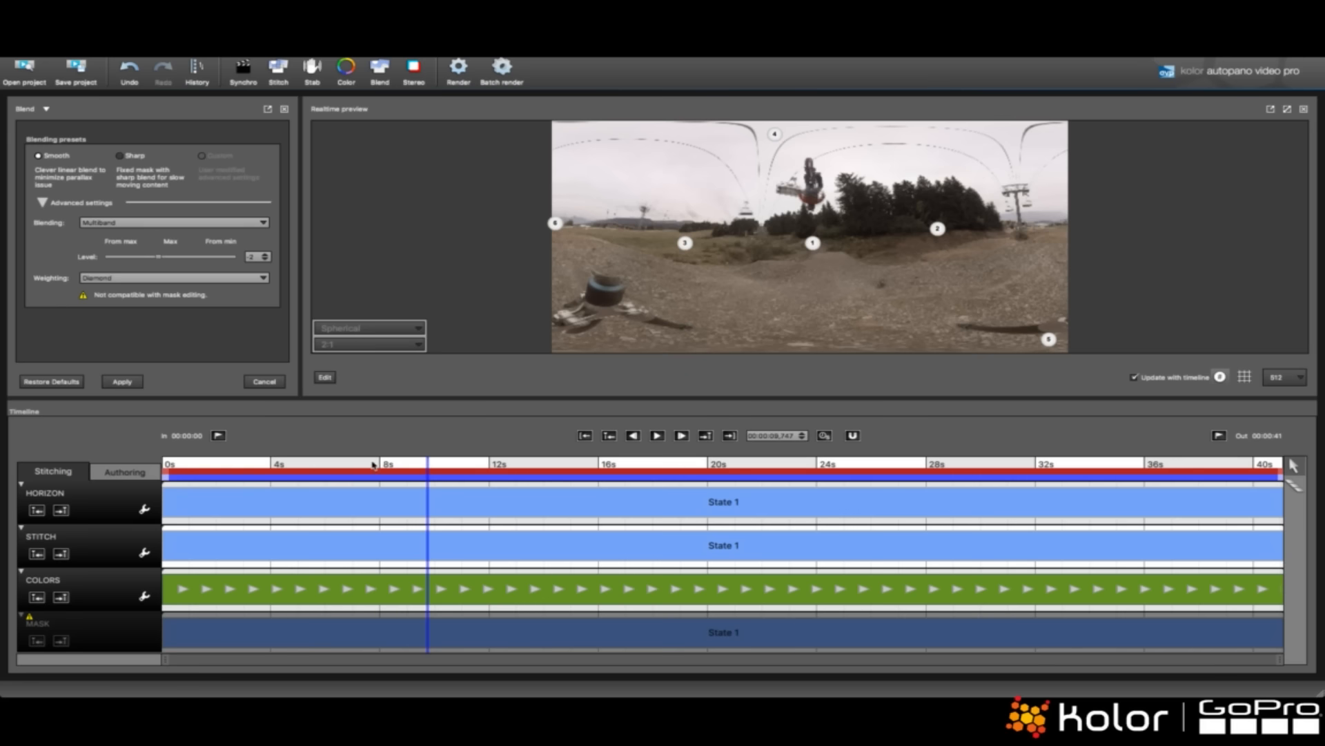
left_click(319, 465)
key("i")
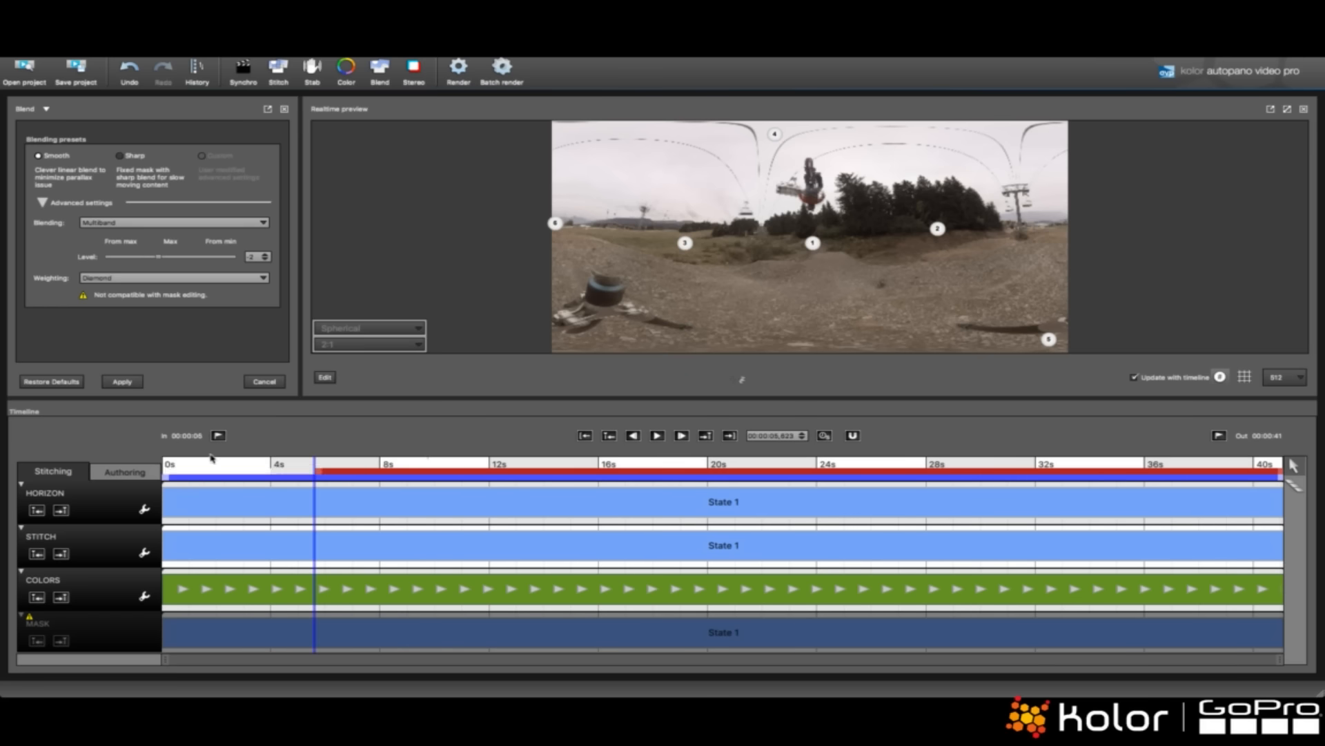
left_click(840, 467)
key("o")
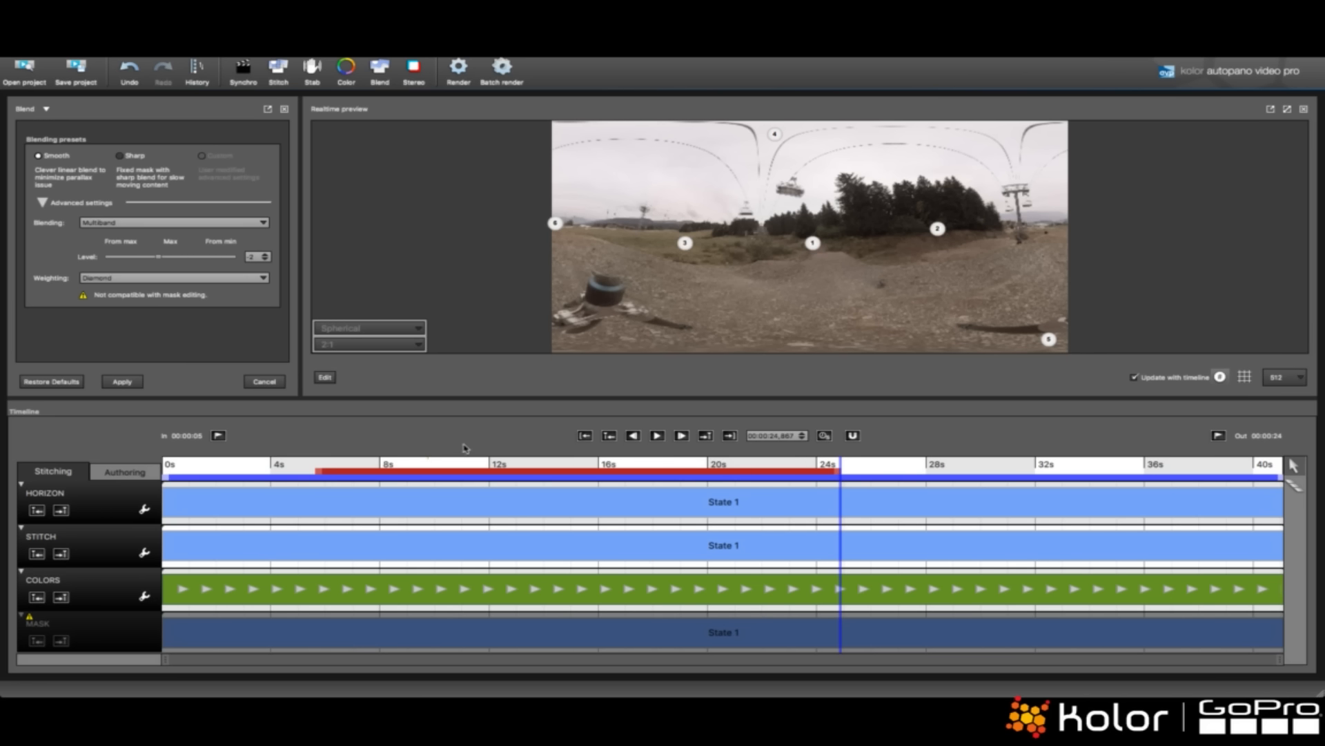
- Fit the blue timeline range from the in point to about 13 s and set the out point there
mouse_move(166, 478)
left_mouse_down()
mouse_move(338, 486)
mouse_move(296, 486)
left_mouse_up()
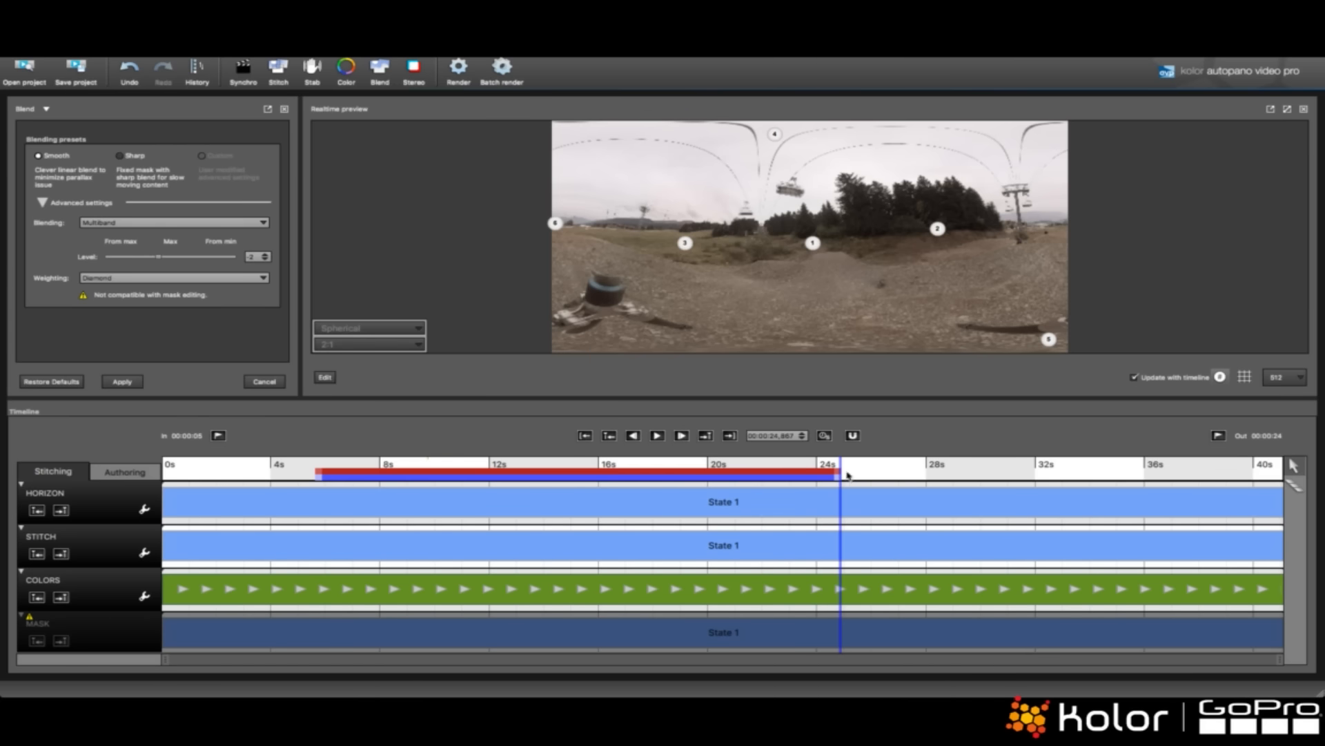
left_click_drag(841, 475, 540, 484)
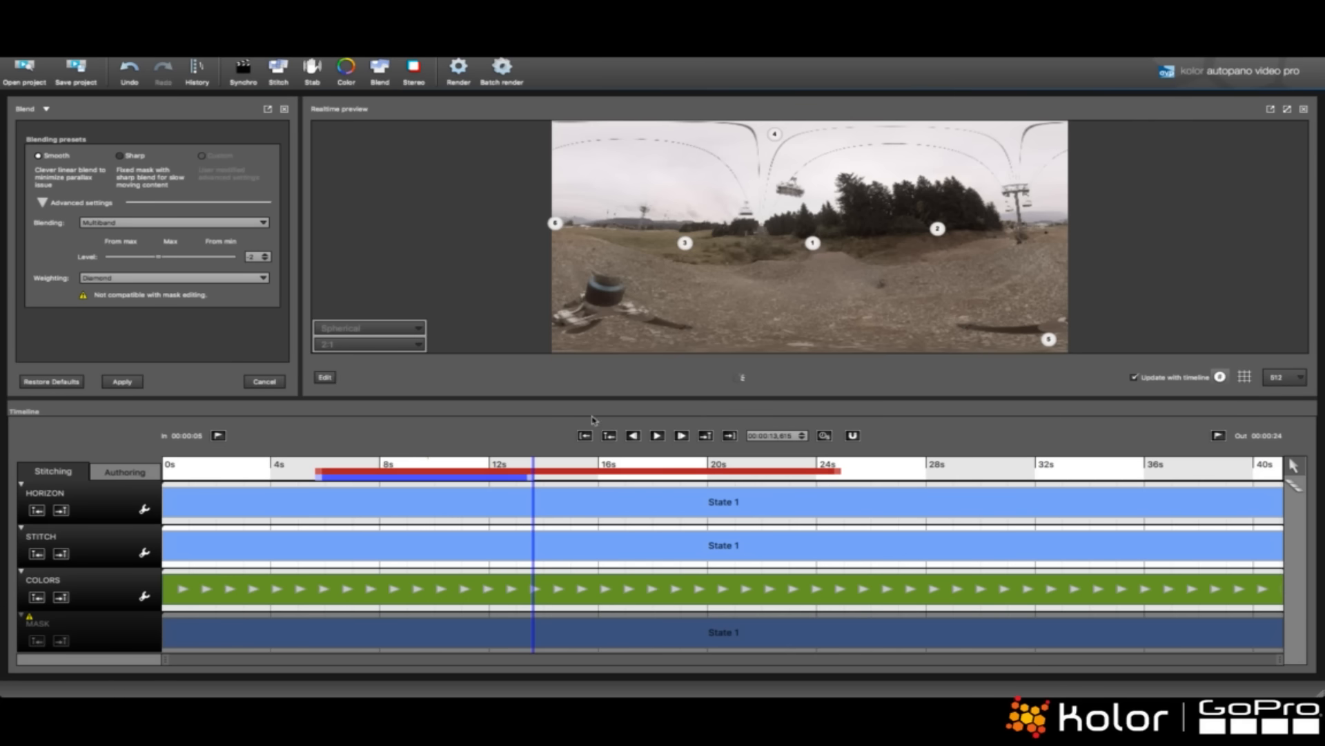
key("o")
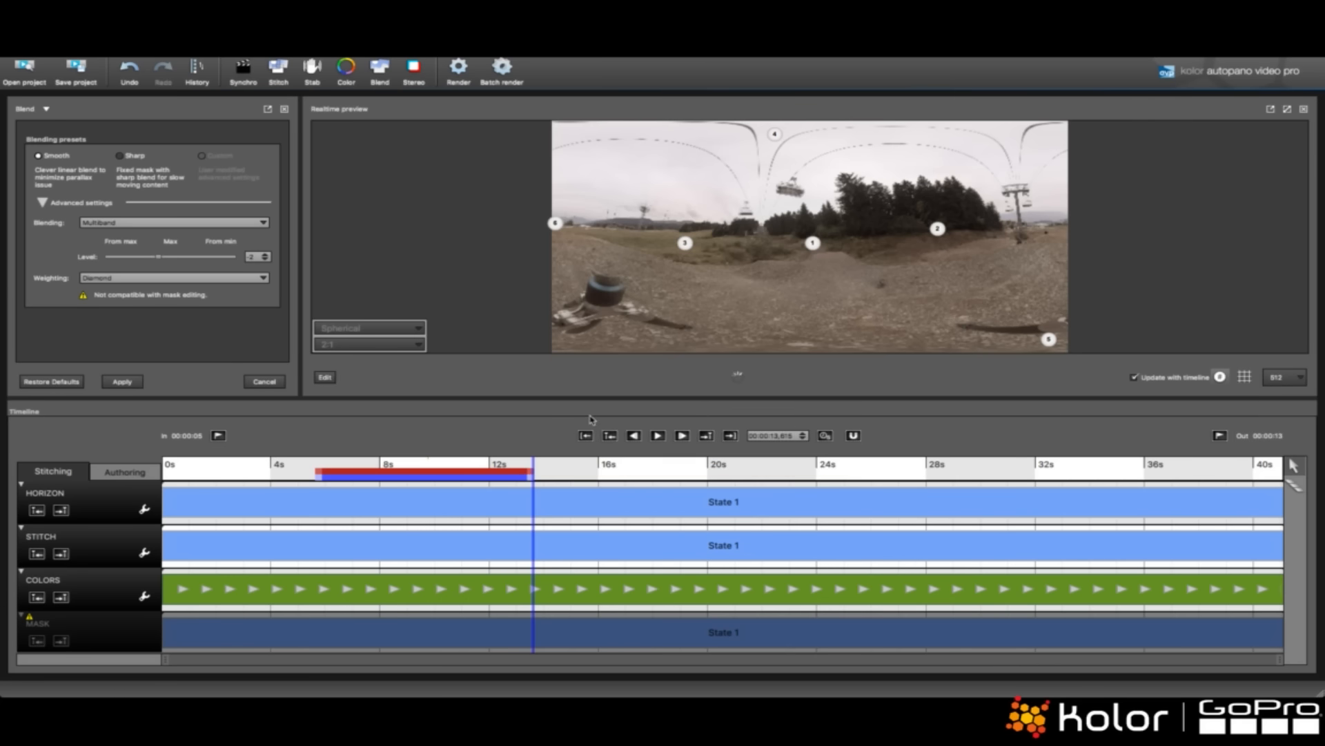
- Extend the blue timeline range and the out point to about 18 s
left_click(575, 467)
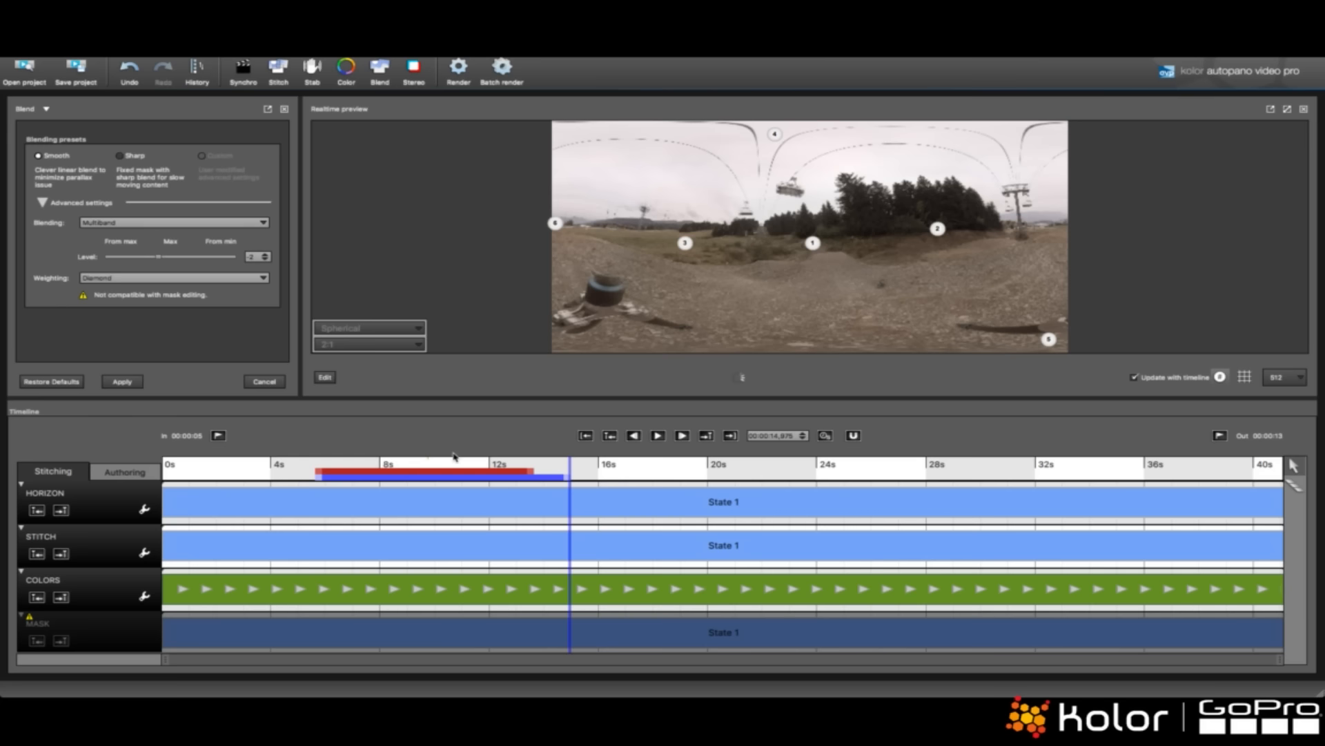
left_click(668, 467)
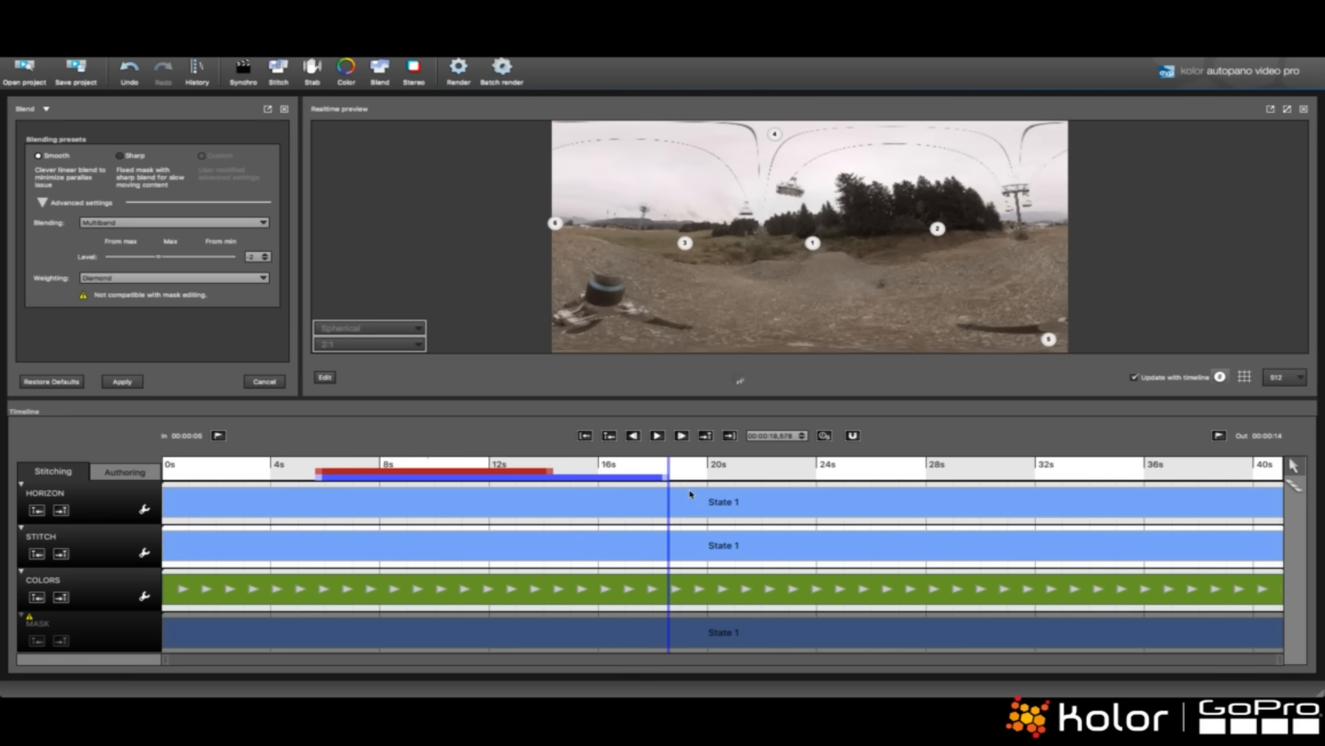
key("o")
- Try tilting the panorama in the realtime preview and play a short stretch up to about 19 s
left_click_drag(757, 282, 899, 239)
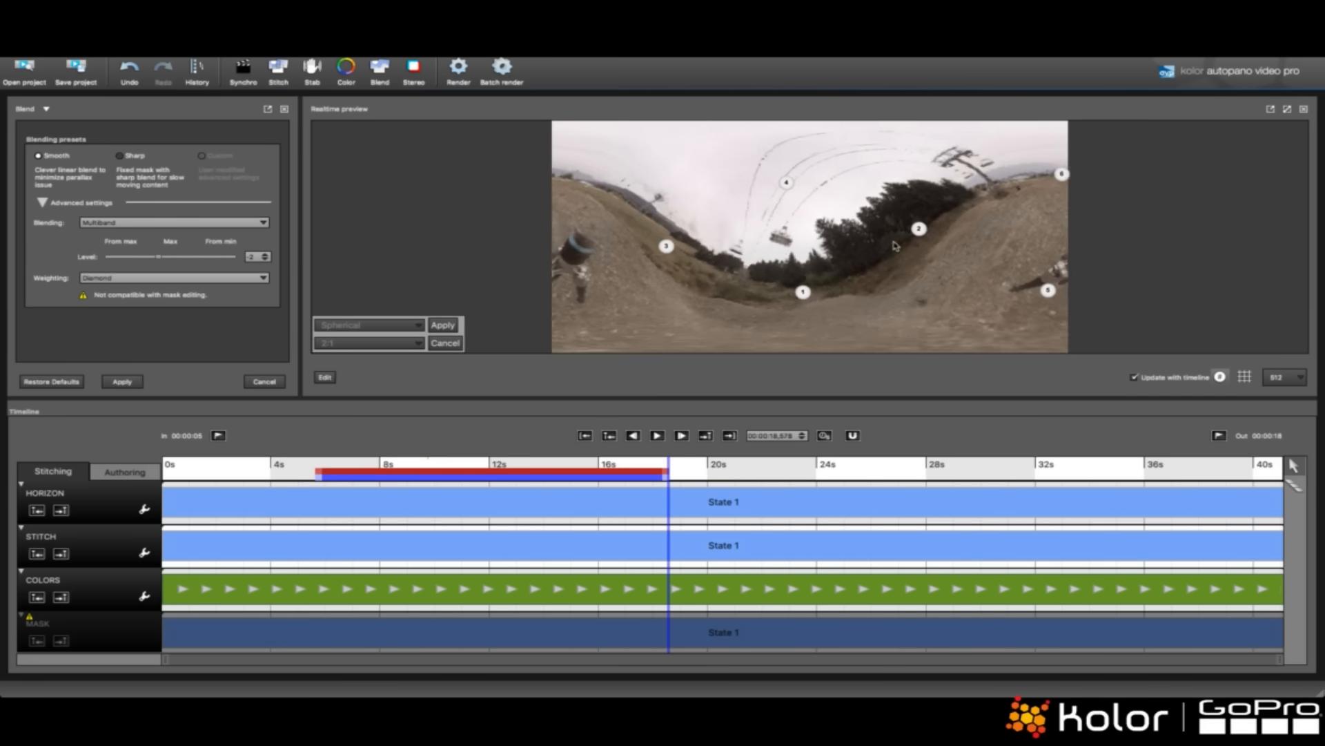
key("space")
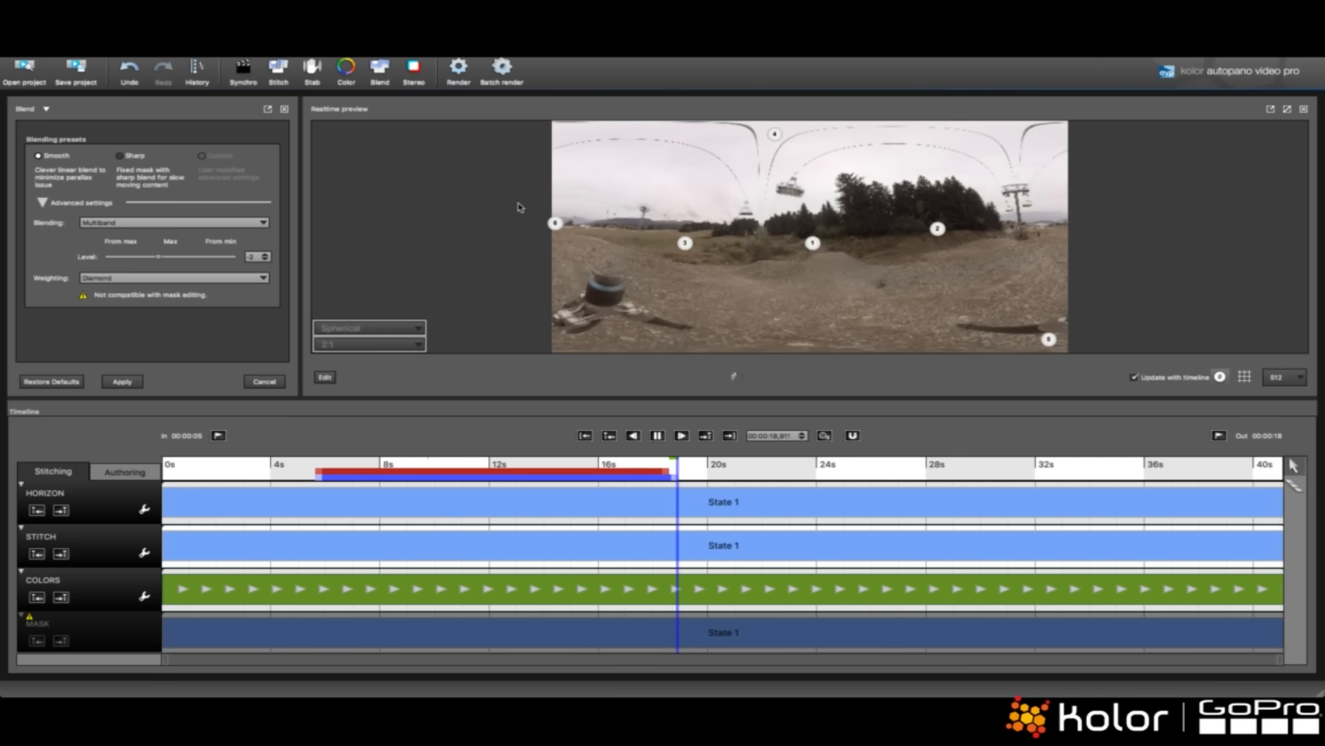
key("space")
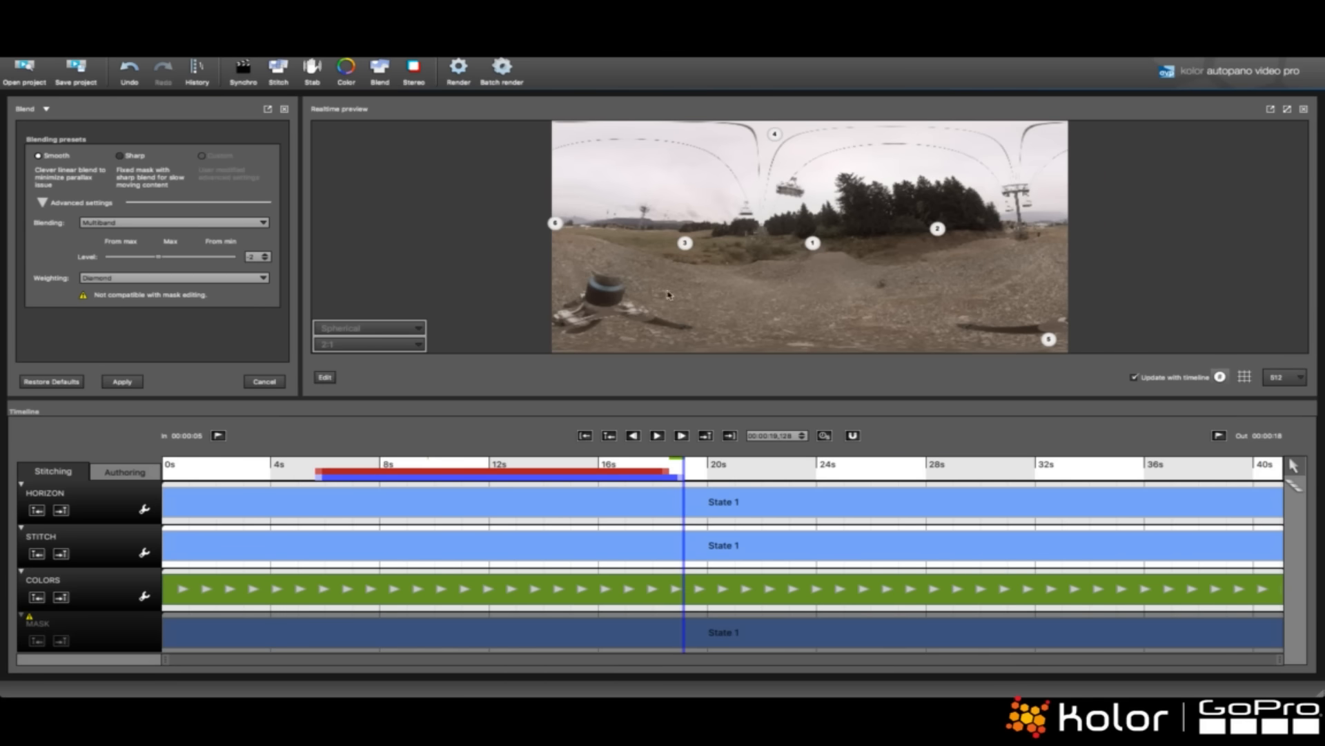
- Tilt the panorama in the realtime preview so the horizon bends into a deep U shape, applying the changed orientation
left_click_drag(880, 230, 858, 278)
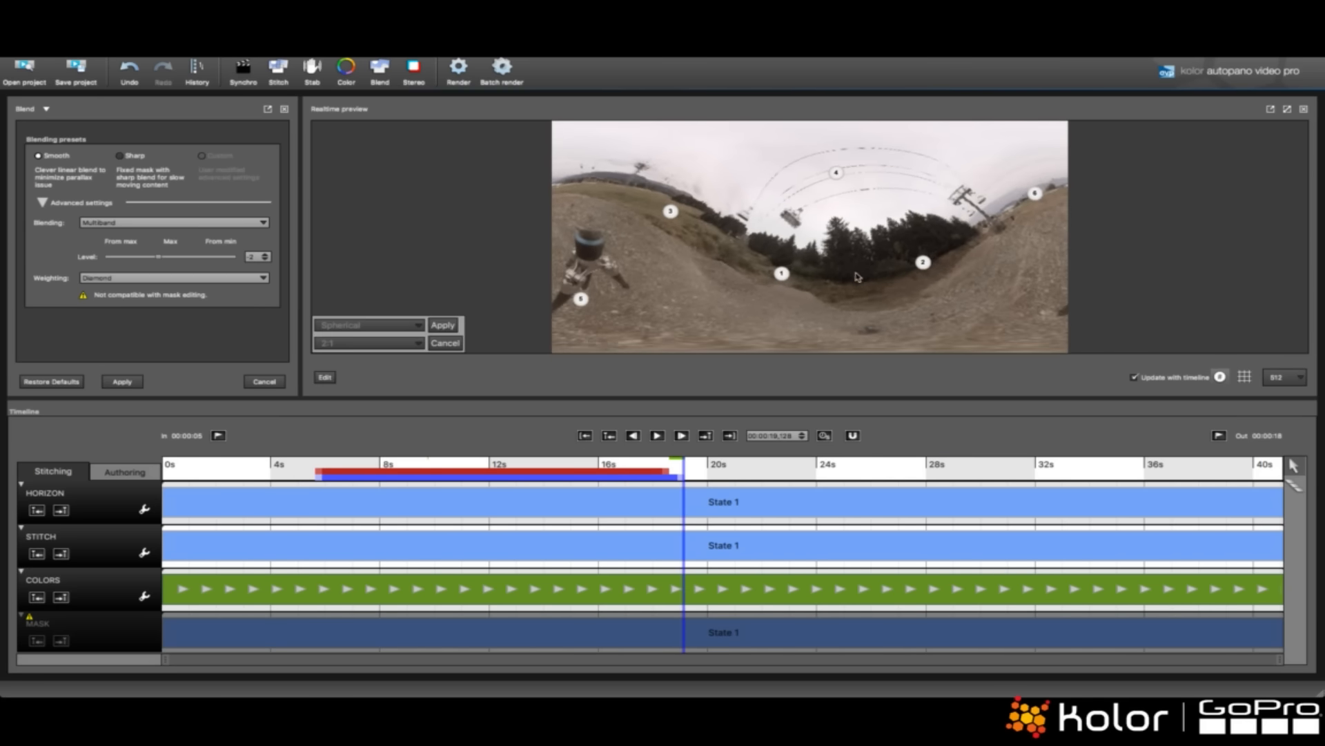
left_click(444, 326)
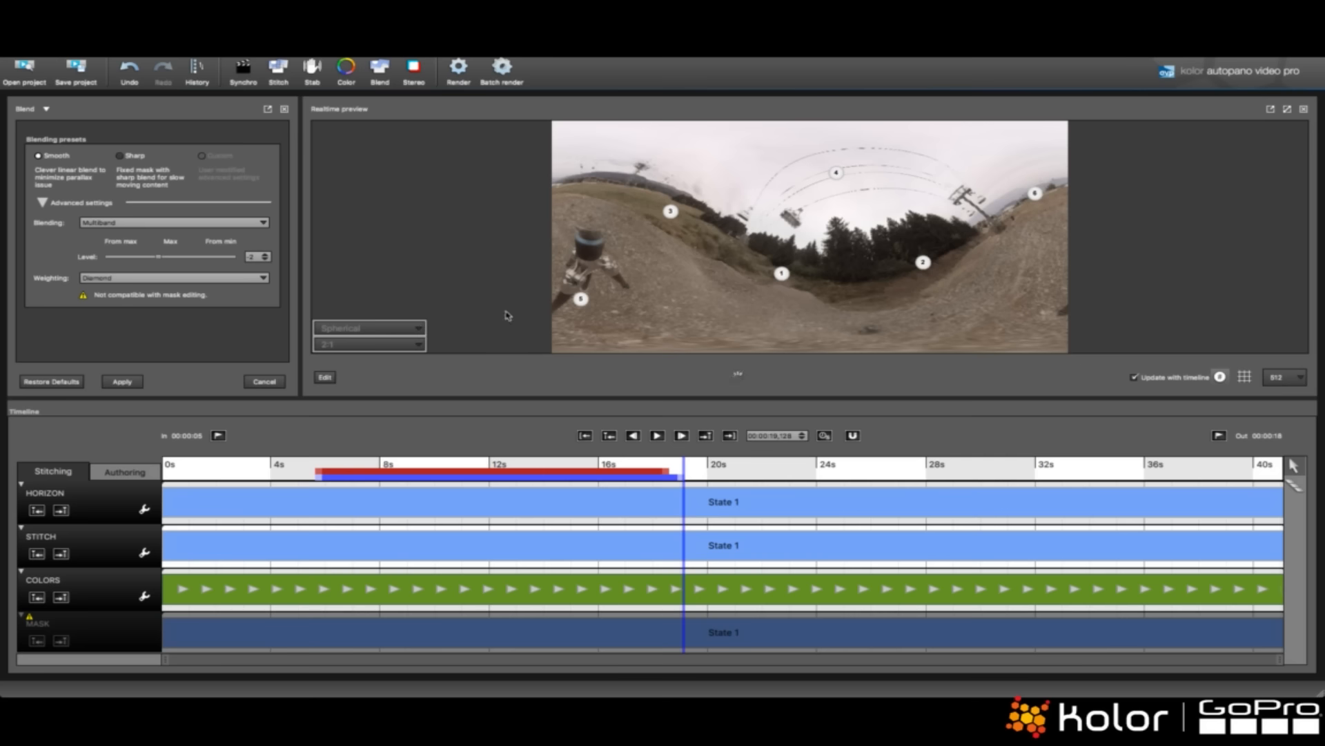
left_click_drag(801, 256, 854, 359)
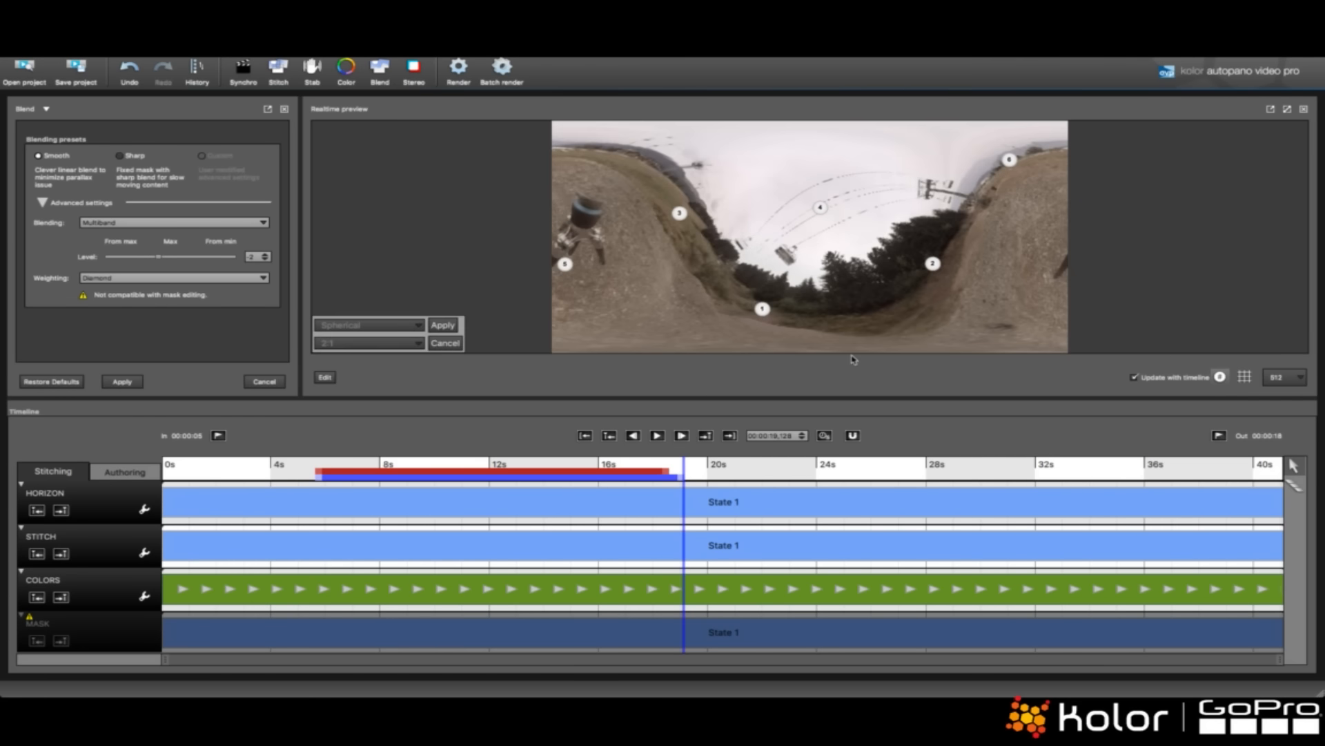
left_click_drag(800, 299, 800, 281)
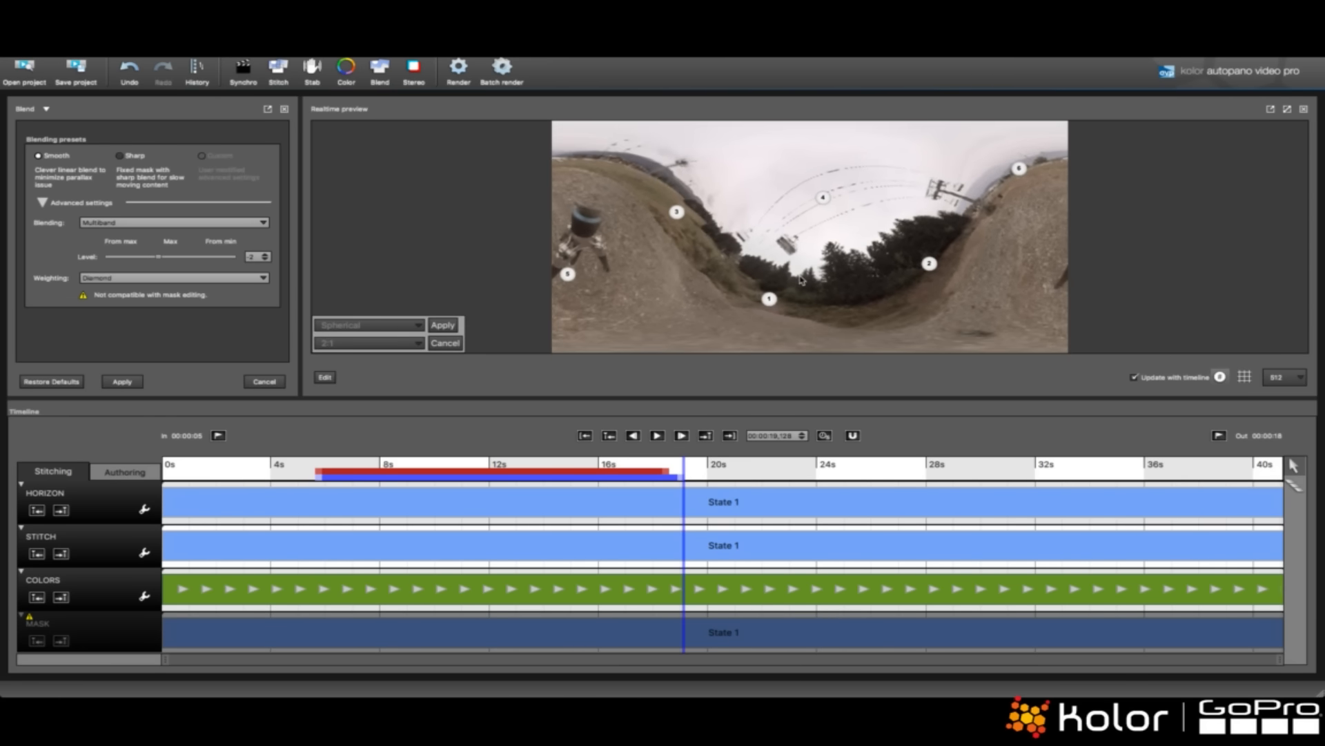
key("Return")
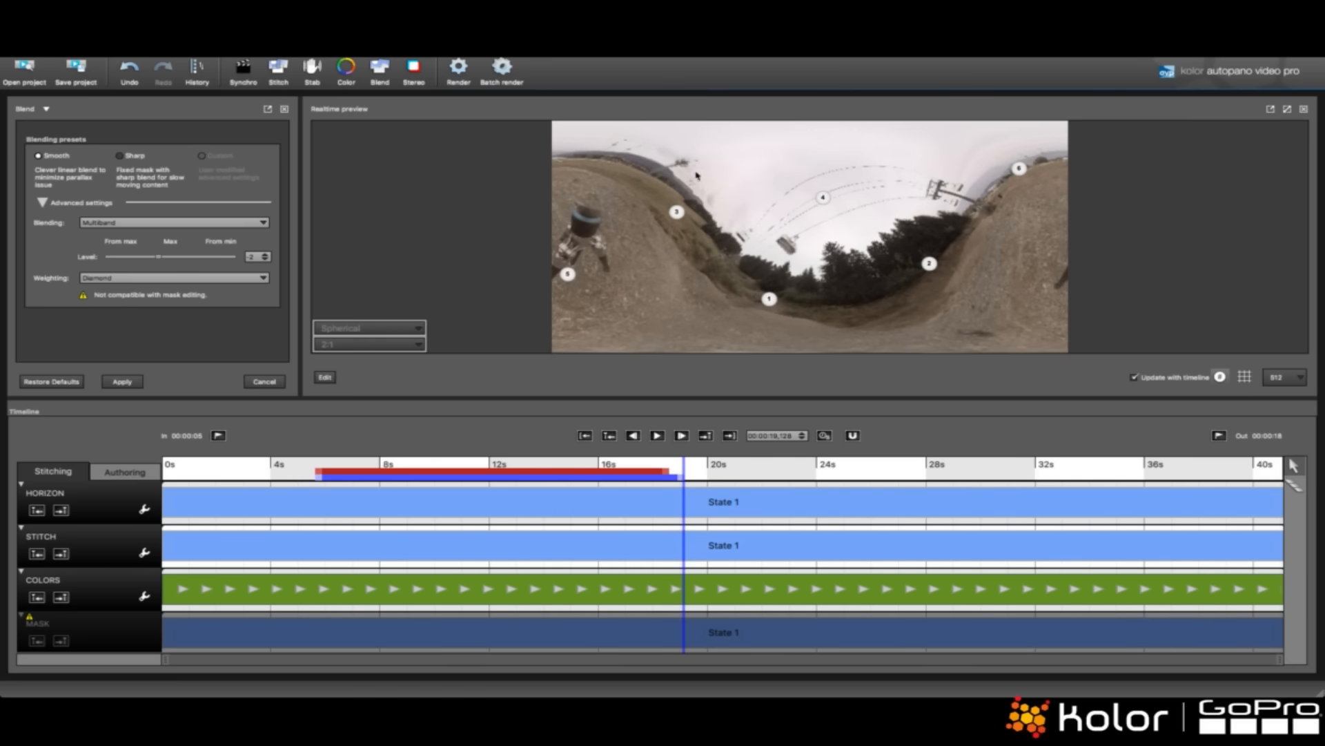
- Level the horizon straight across the realtime preview with the tree line in the middle, and apply the orientation
left_click_drag(843, 278, 835, 222)
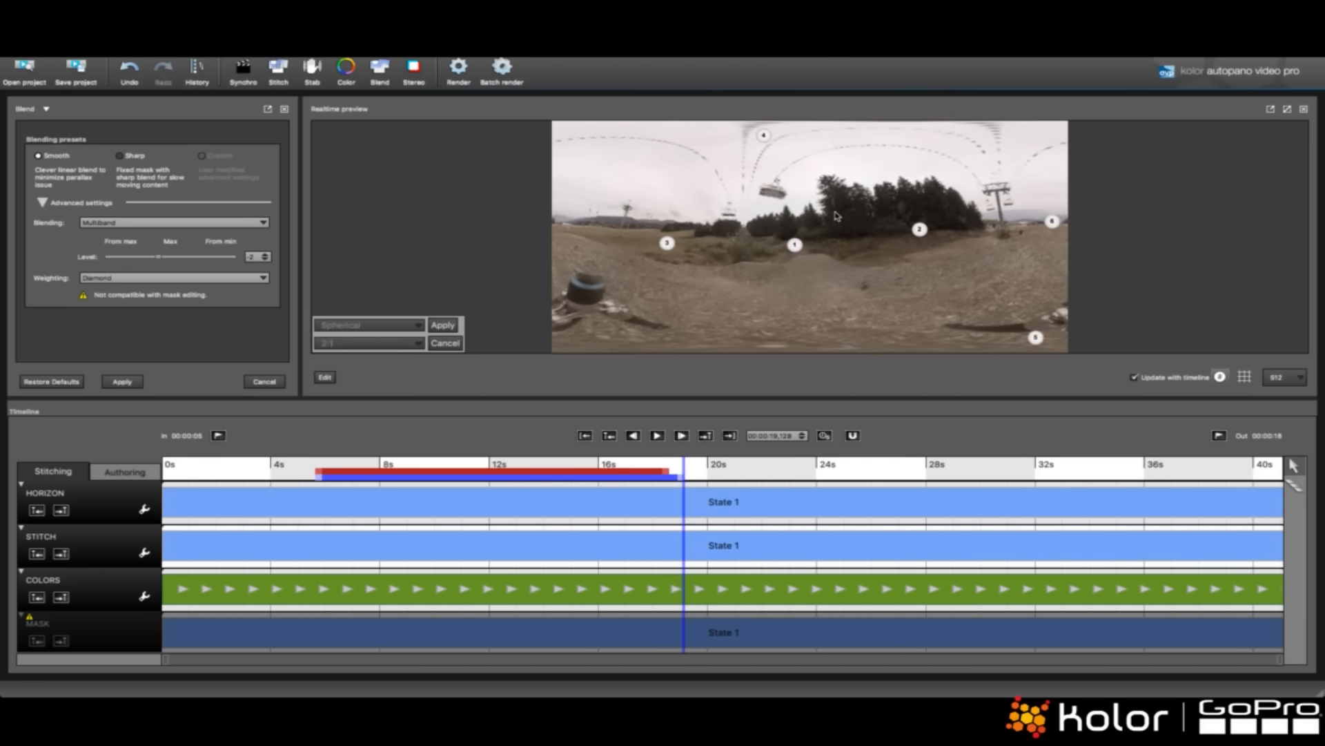
key("Return")
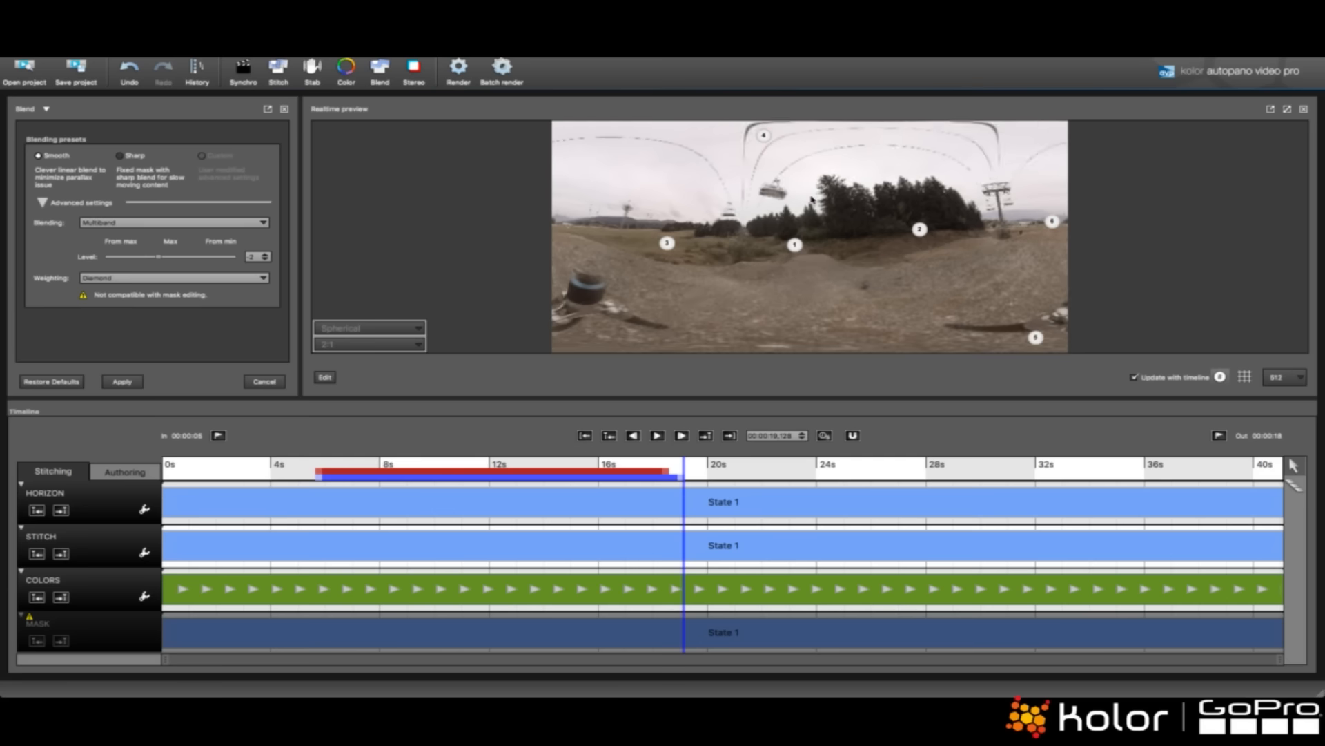
left_click_drag(733, 233, 749, 233)
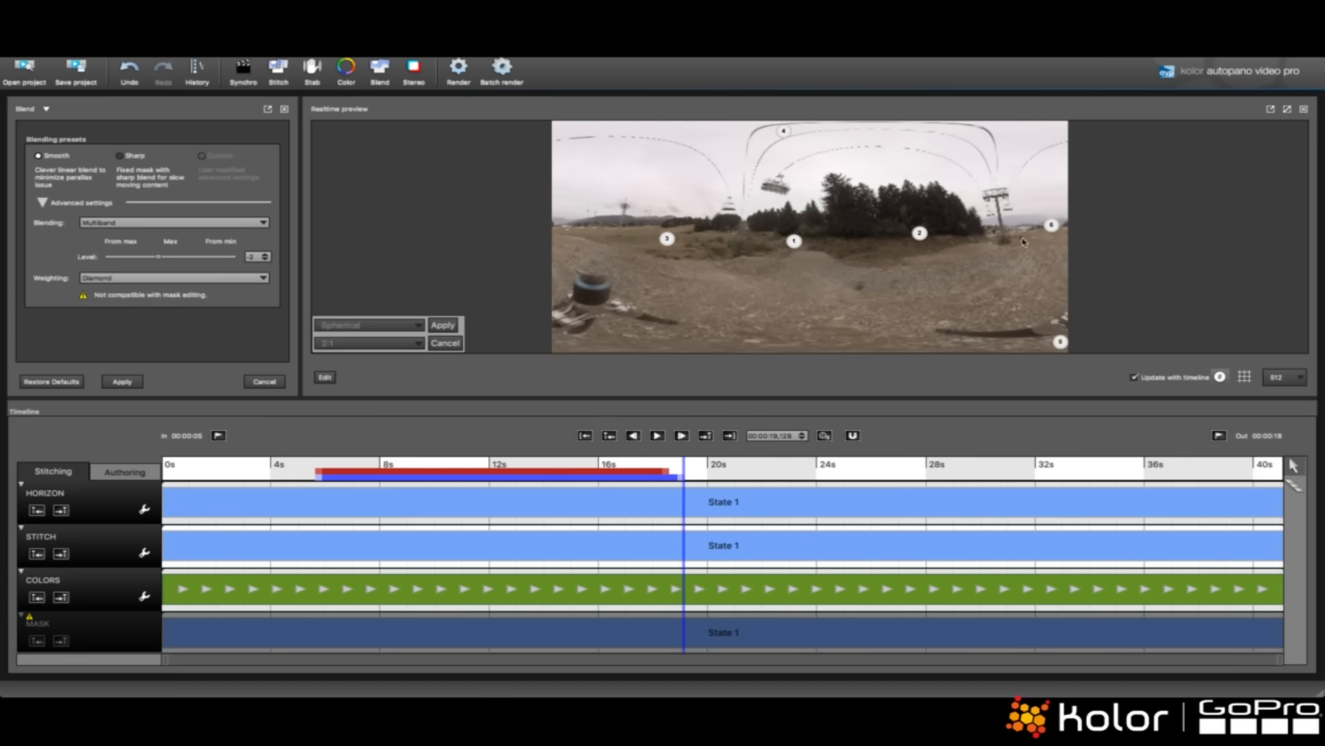
left_click_drag(1052, 258, 1051, 260)
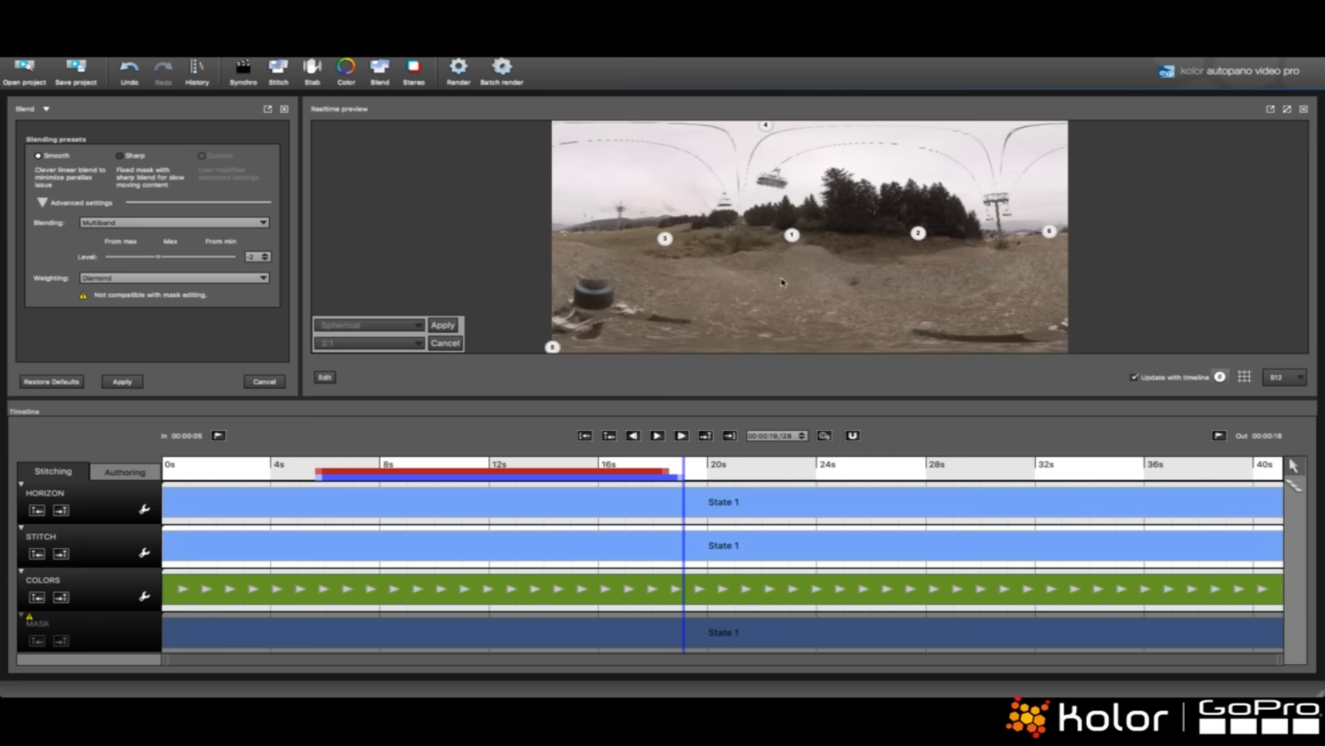
key("Return")
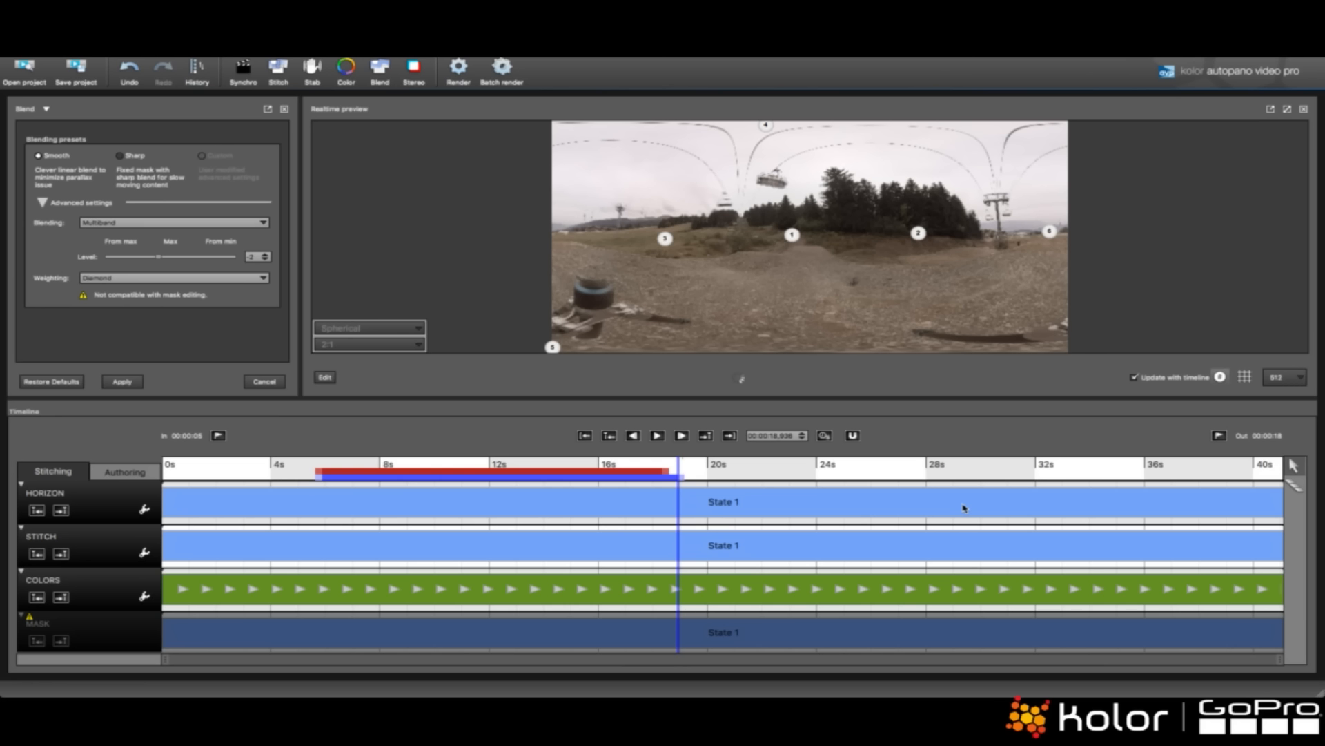
- Pick the Cutter tool, move the playhead to about 17.7 s and play the stitched preview
left_click(1295, 490)
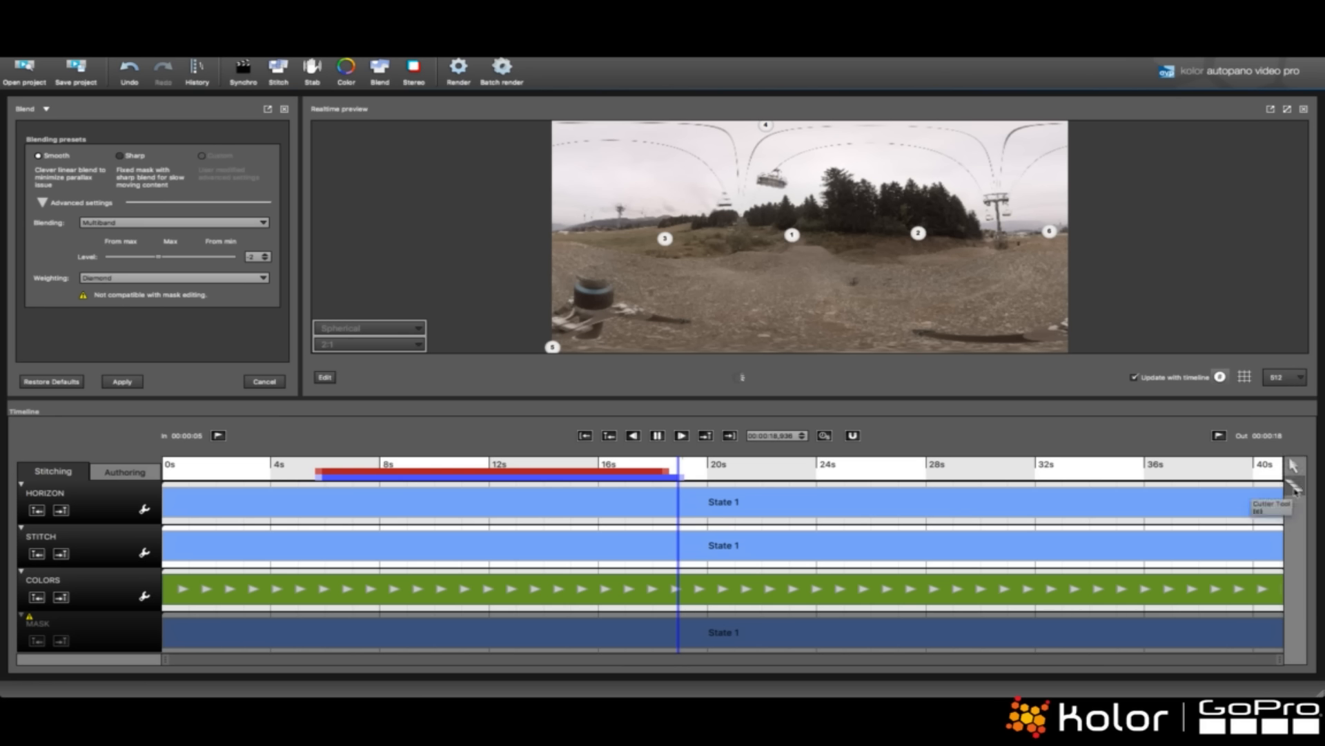
left_click(647, 464)
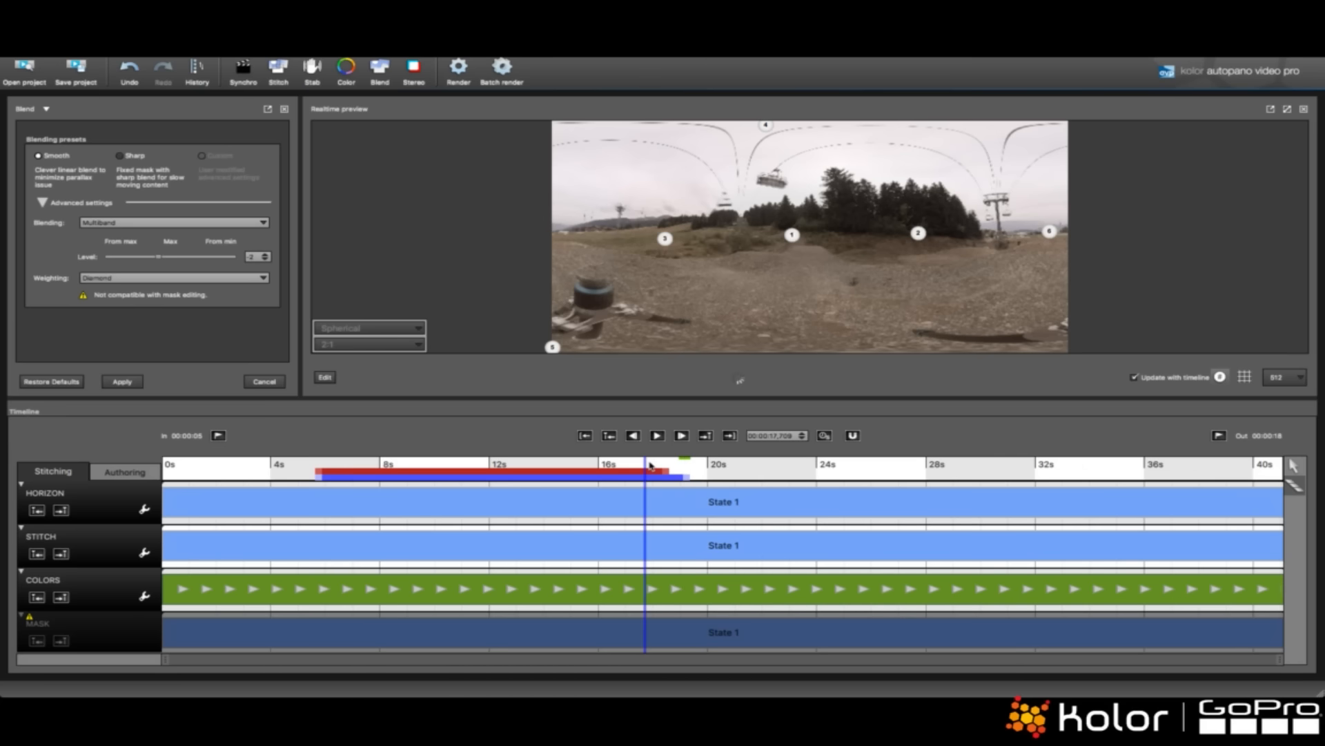
key("space")
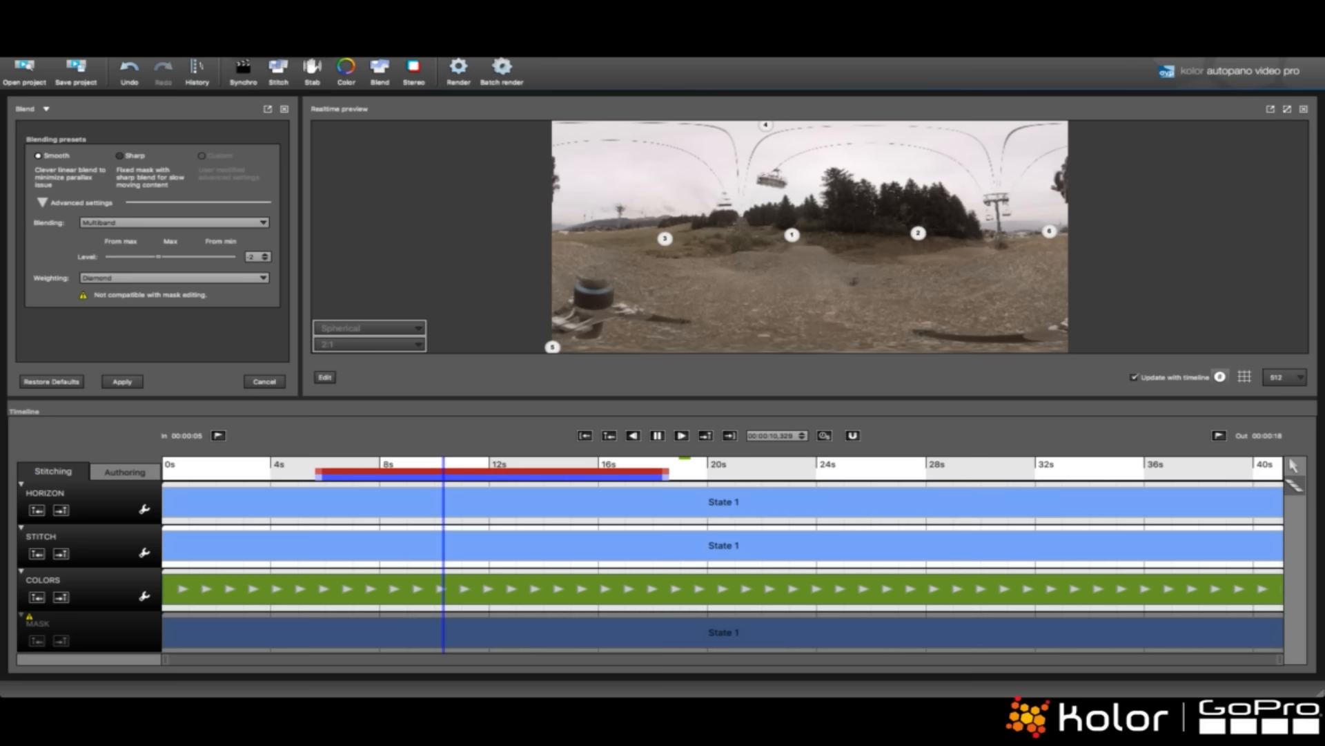
- View the Video files merger with its input and output fields, and close it without merging anything
left_click(317, 55)
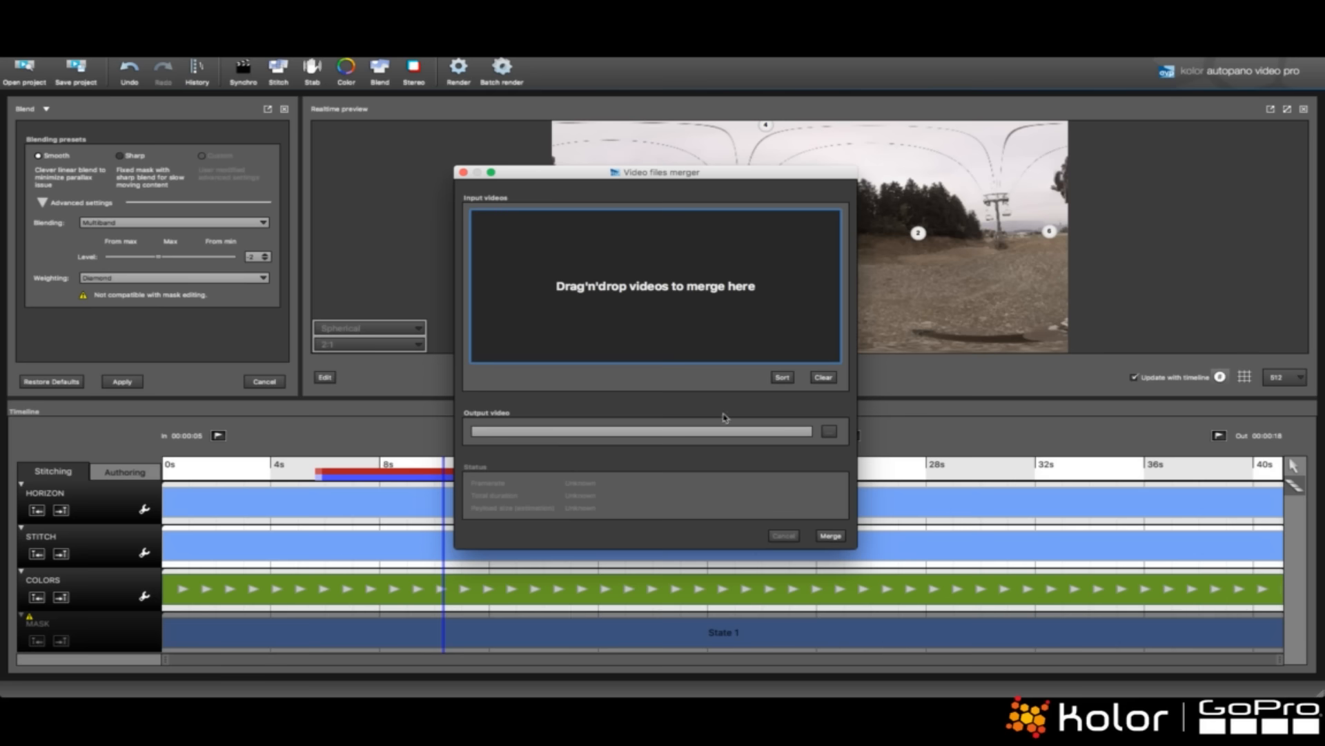
left_click(495, 429)
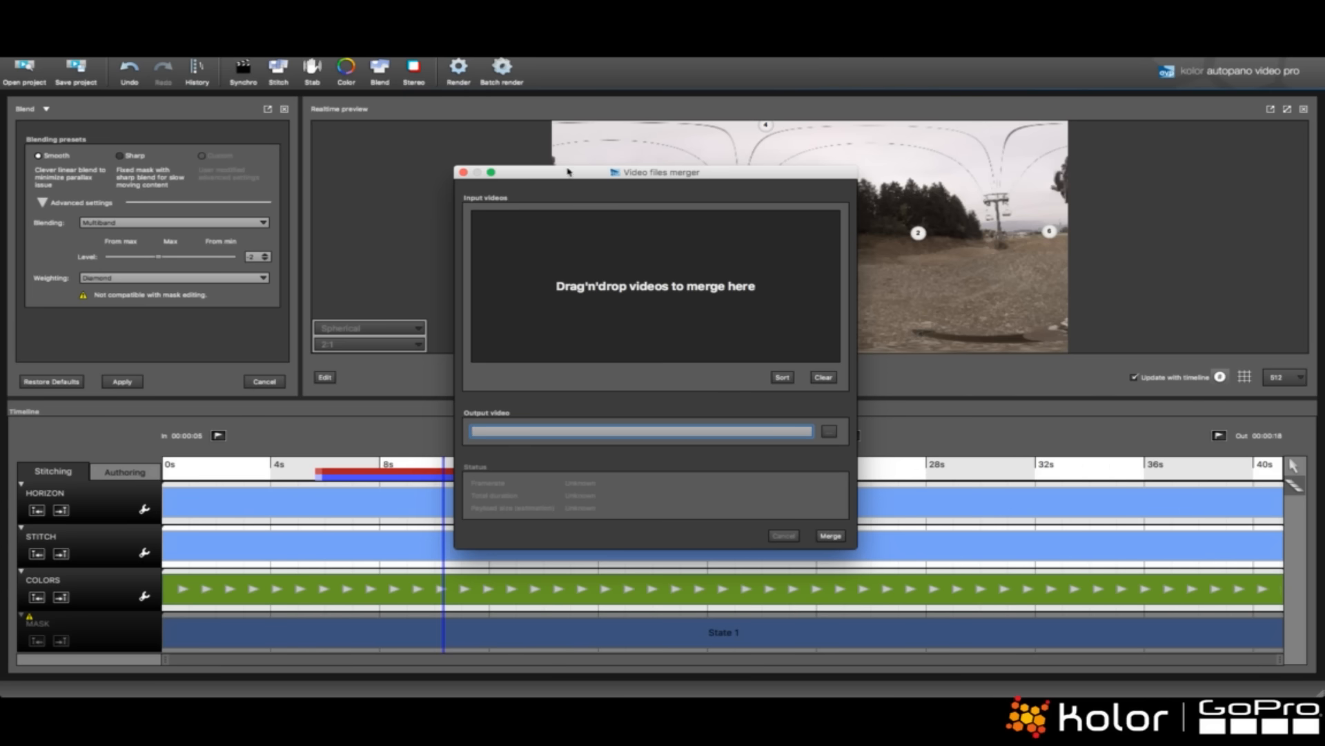
left_click_drag(568, 172, 636, 108)
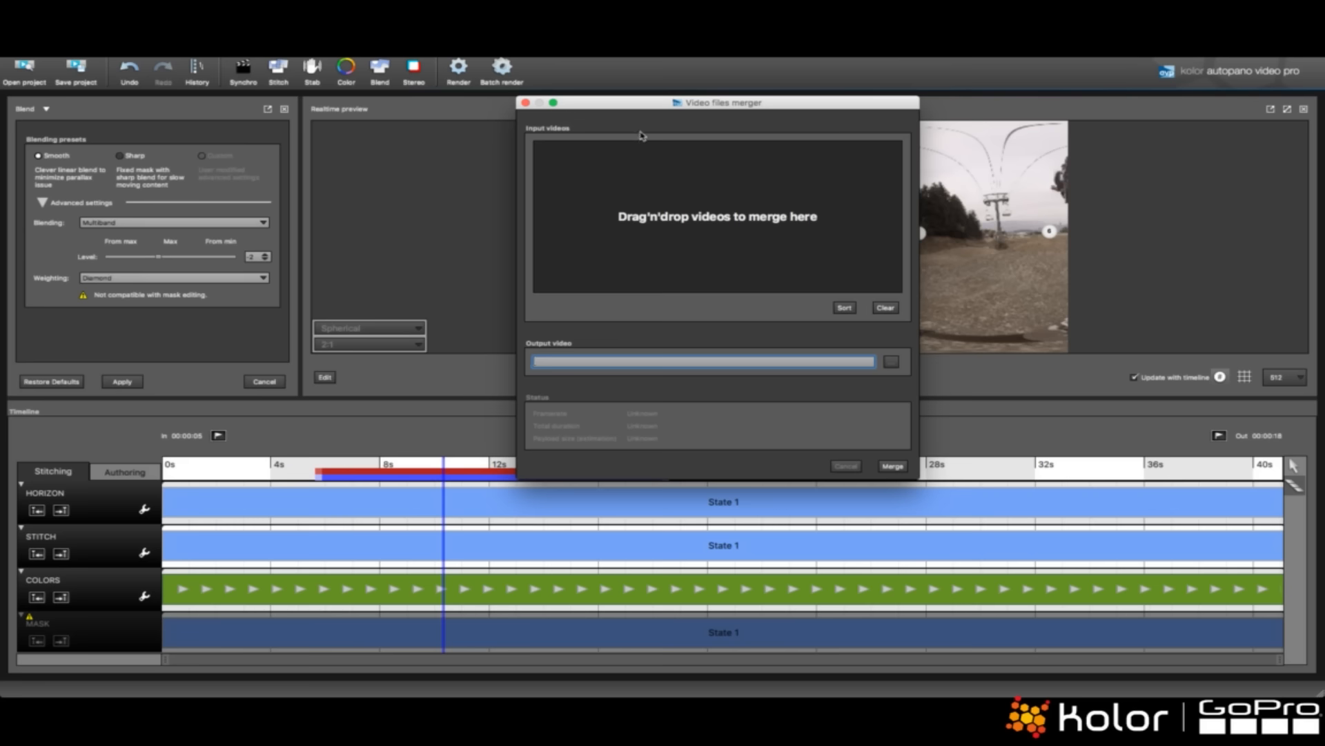
left_click(527, 103)
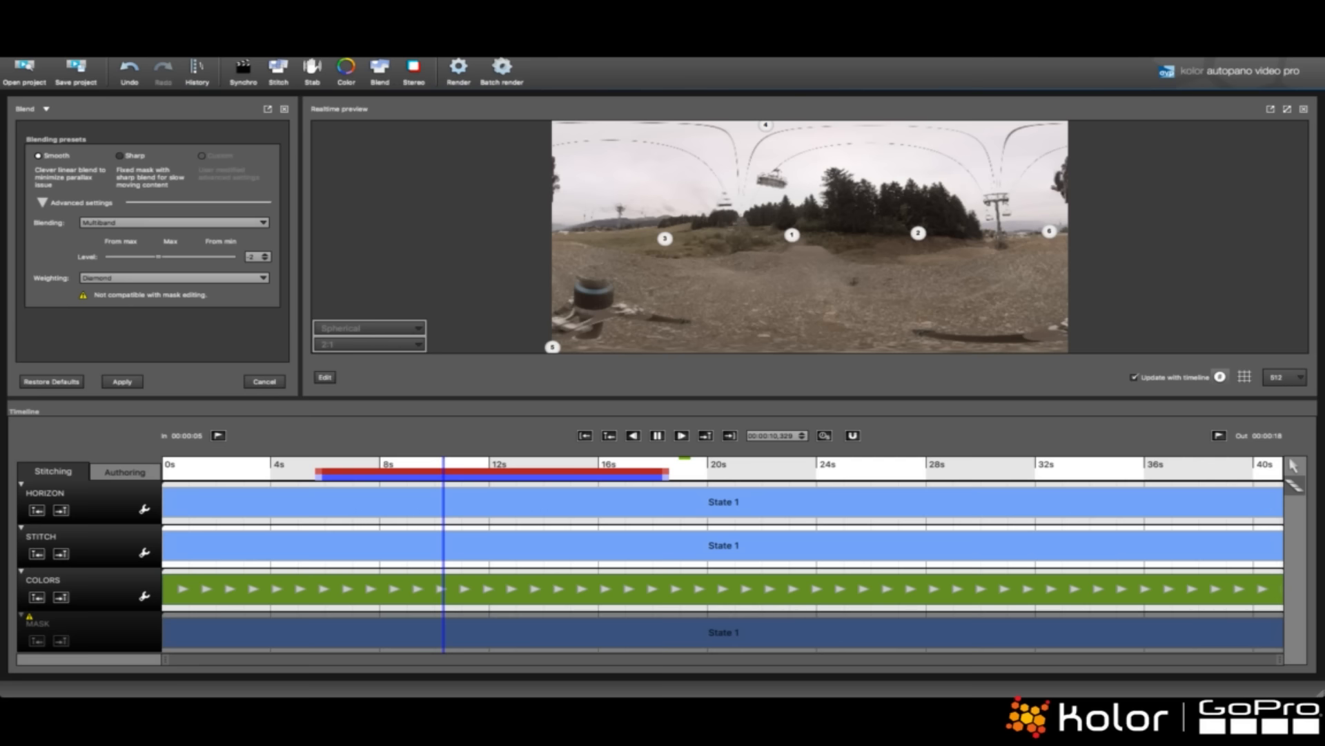
- Start a new project without saving the current one and add a single back-to-back fisheye video to it
left_click(457, 162)
left_click(686, 384)
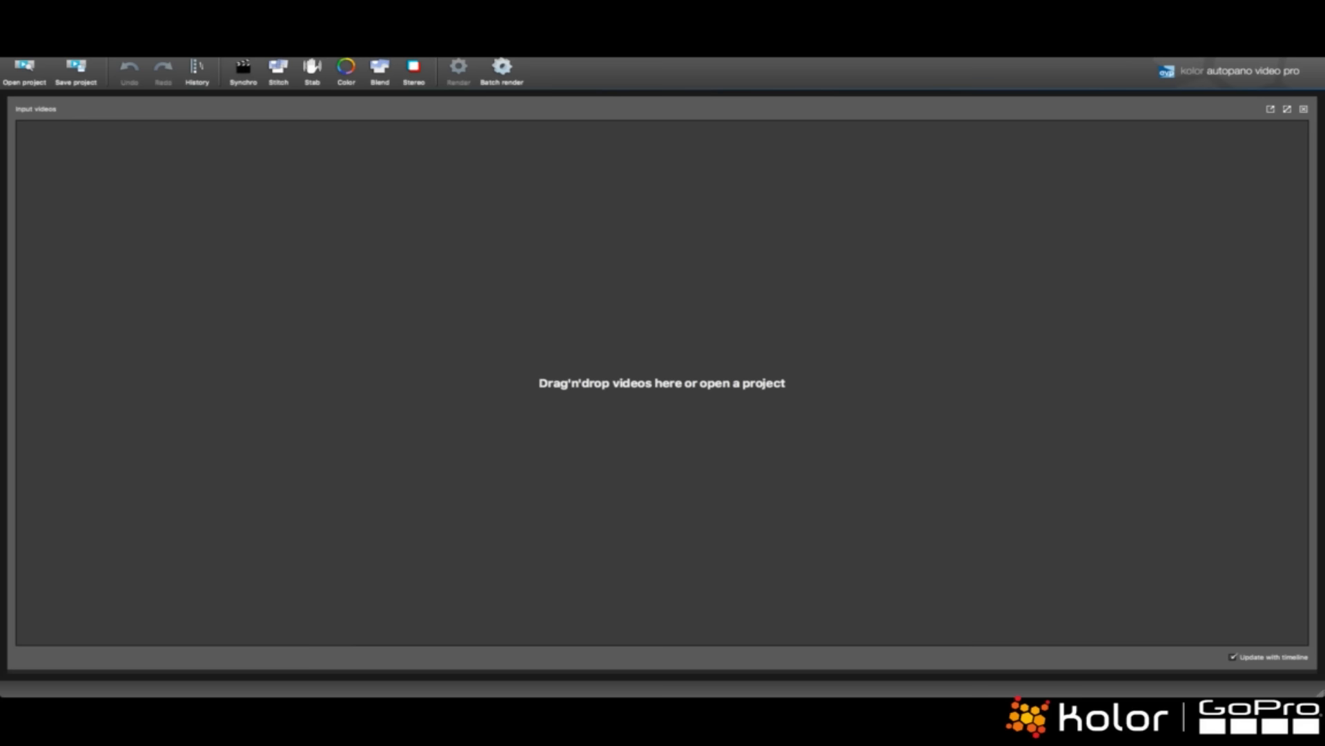
left_click_drag(1, 233, 548, 332)
left_click_drag(1, 234, 798, 385)
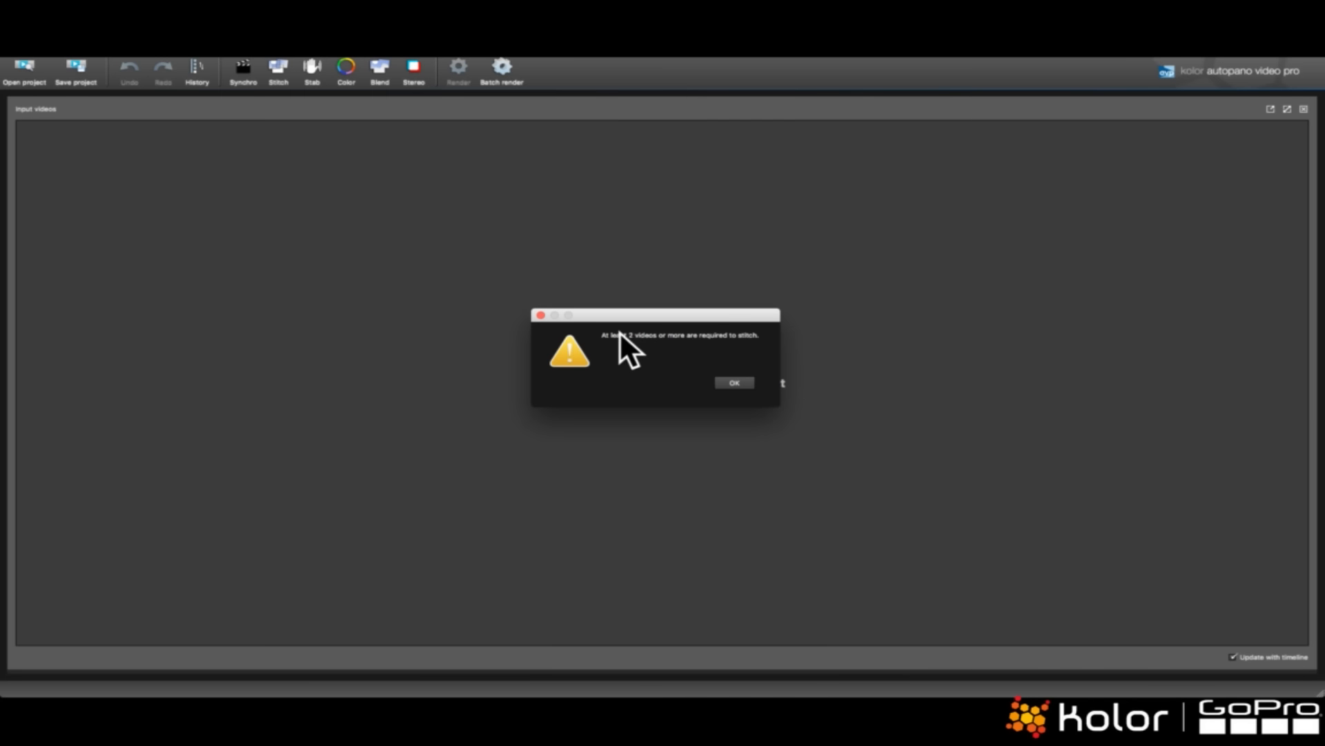
left_click(735, 383)
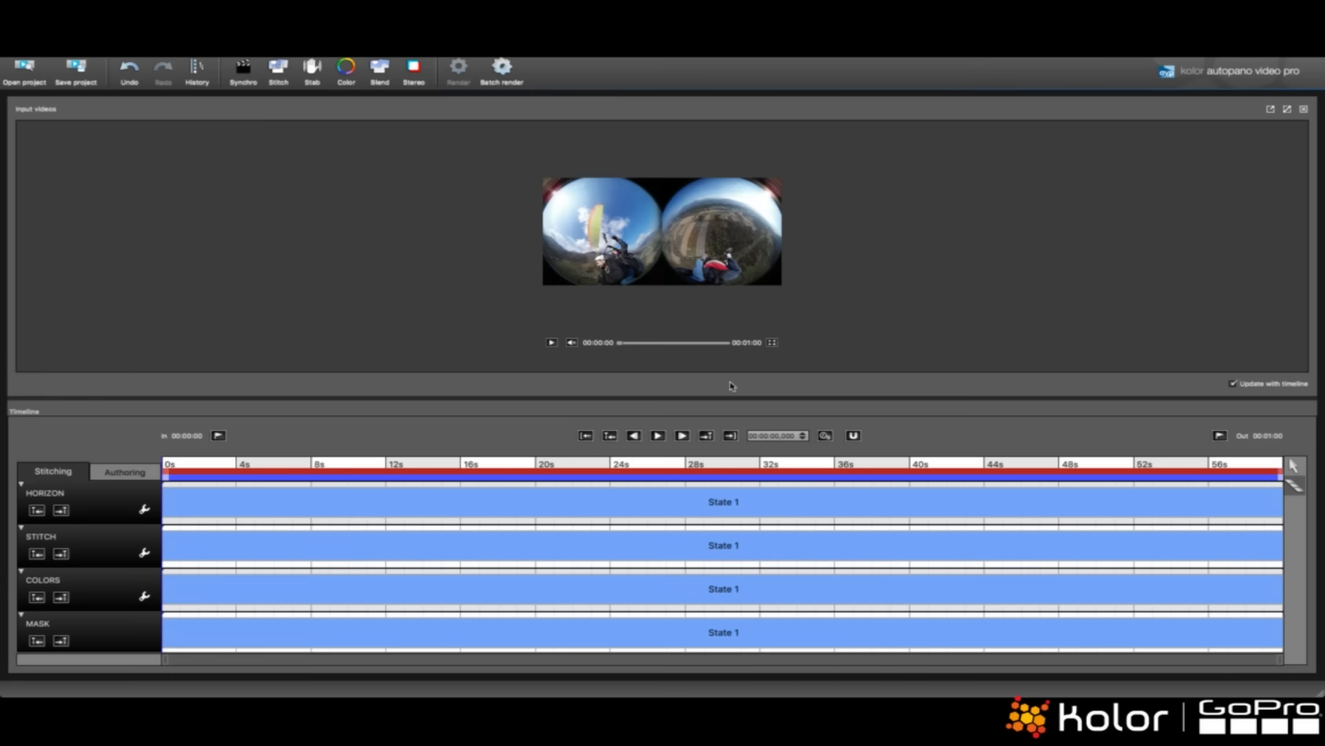
- Play the back-to-back fisheye clip from about 9 s to about 11 s
left_click(336, 460)
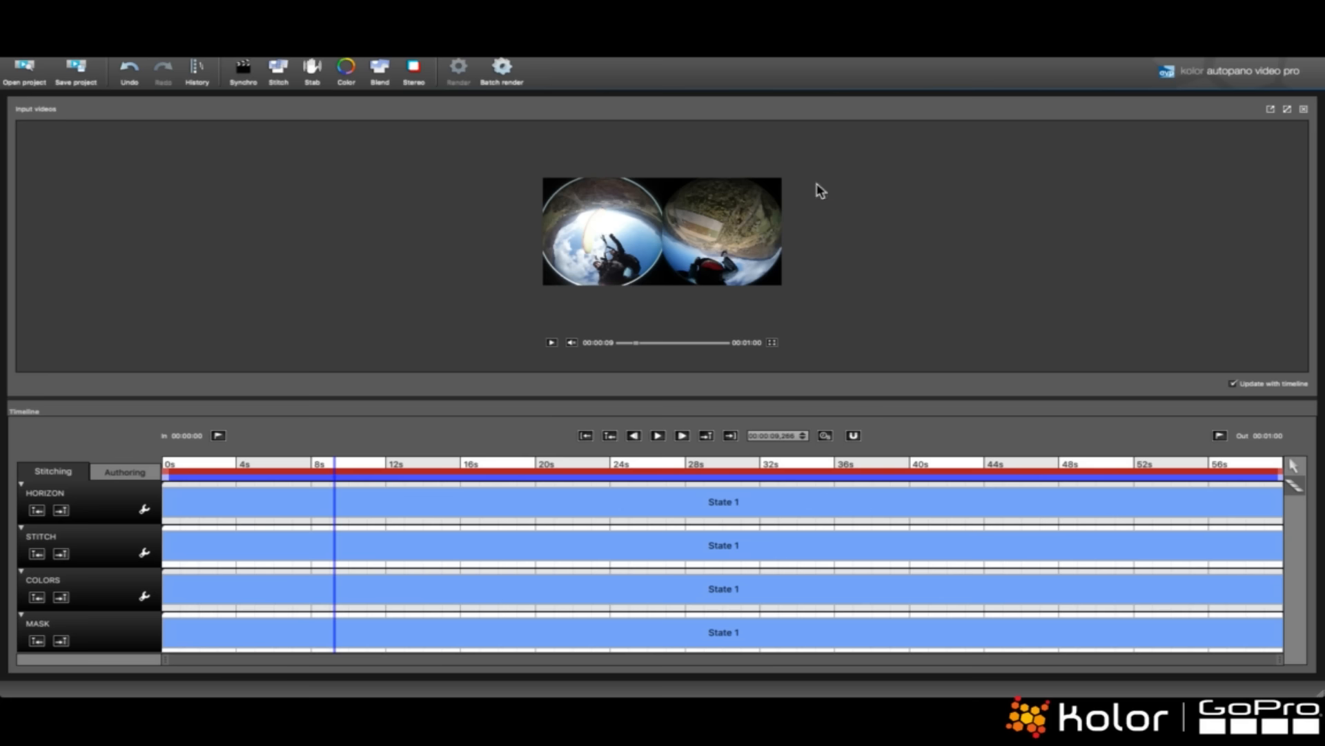
key("space")
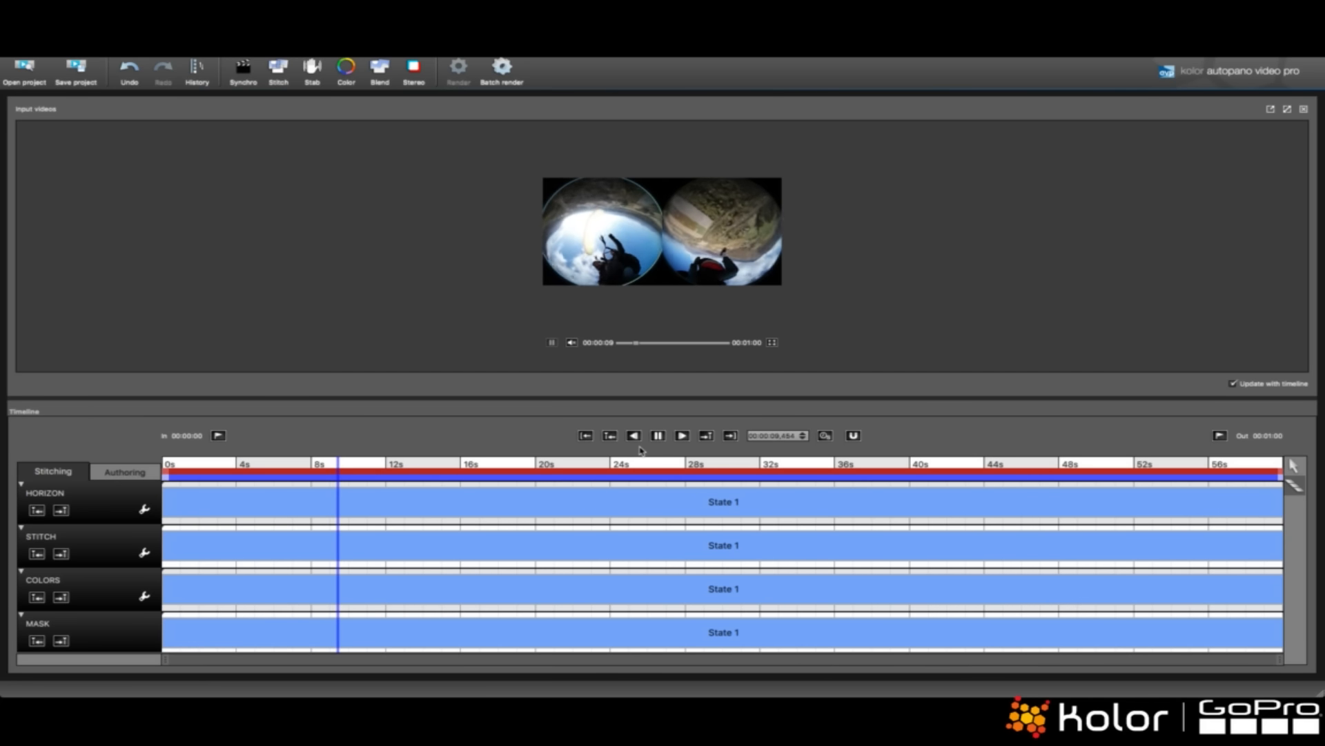
key("space")
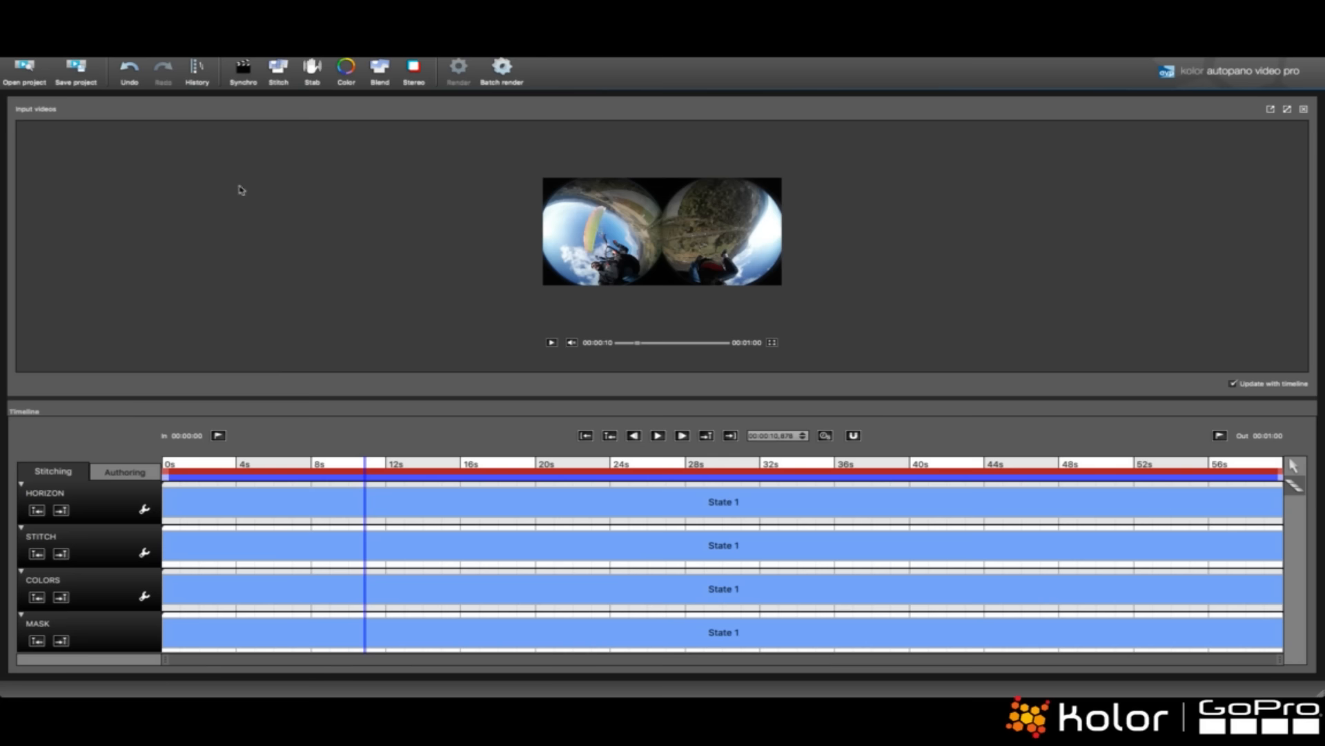
- Start a new empty project, discarding the changes to the single-video one
key("super+n")
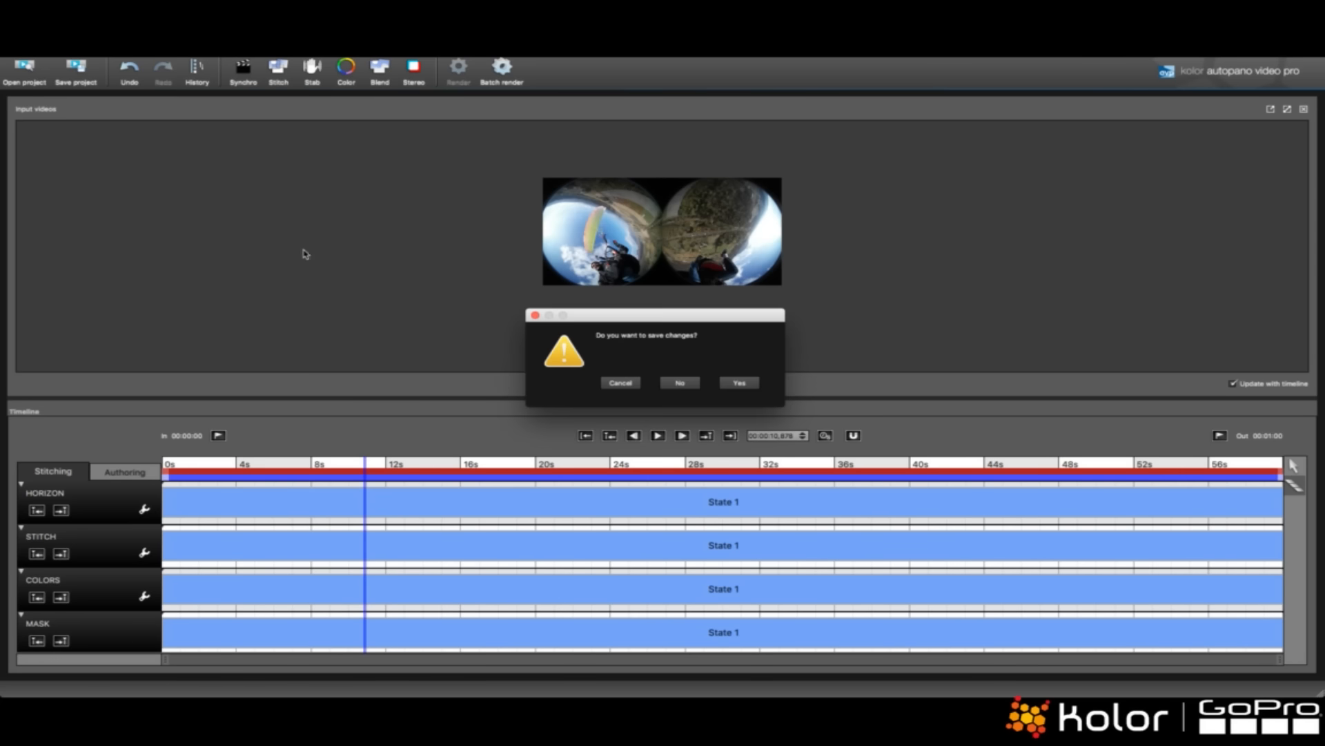
left_click(678, 384)
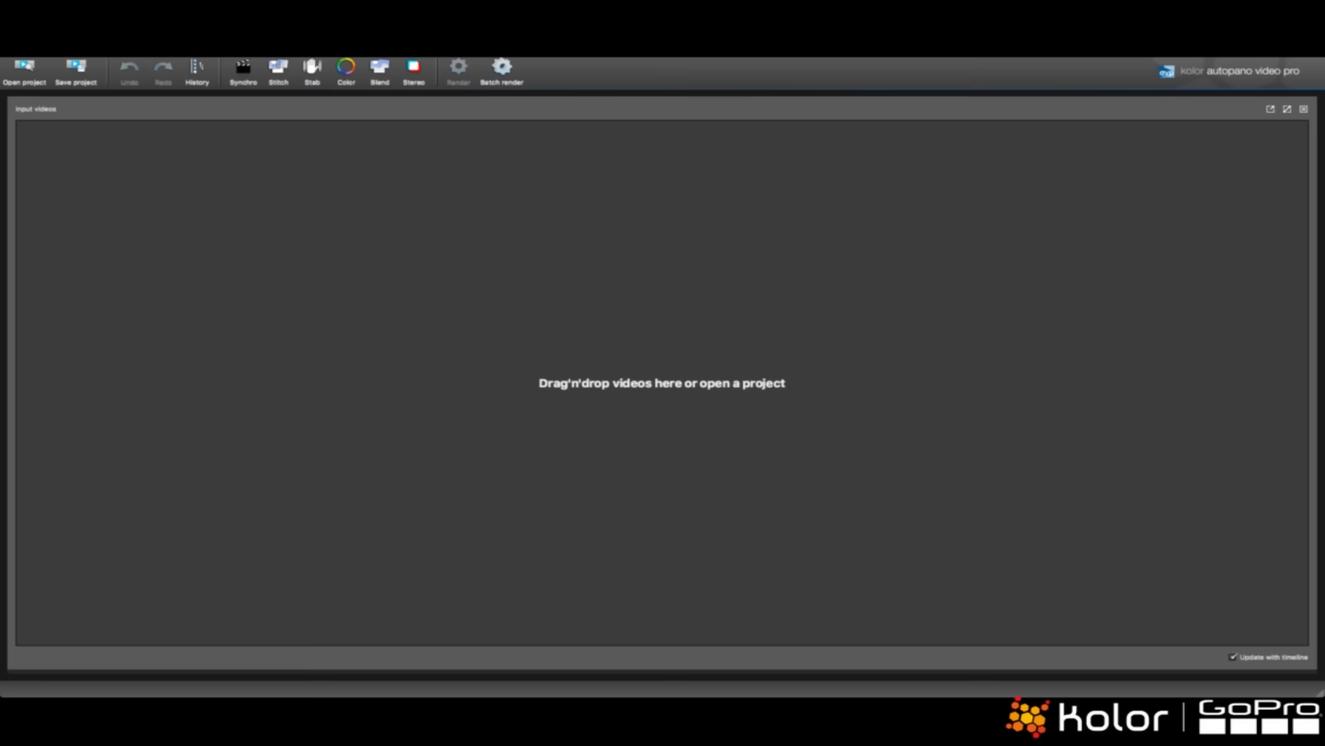
- Switch to Finder, duplicate B2B-1.MP4 in the 4-B2B folder and add the original and its copy to the project as input videos
key("super+Tab")
left_click_drag(682, 355, 820, 213)
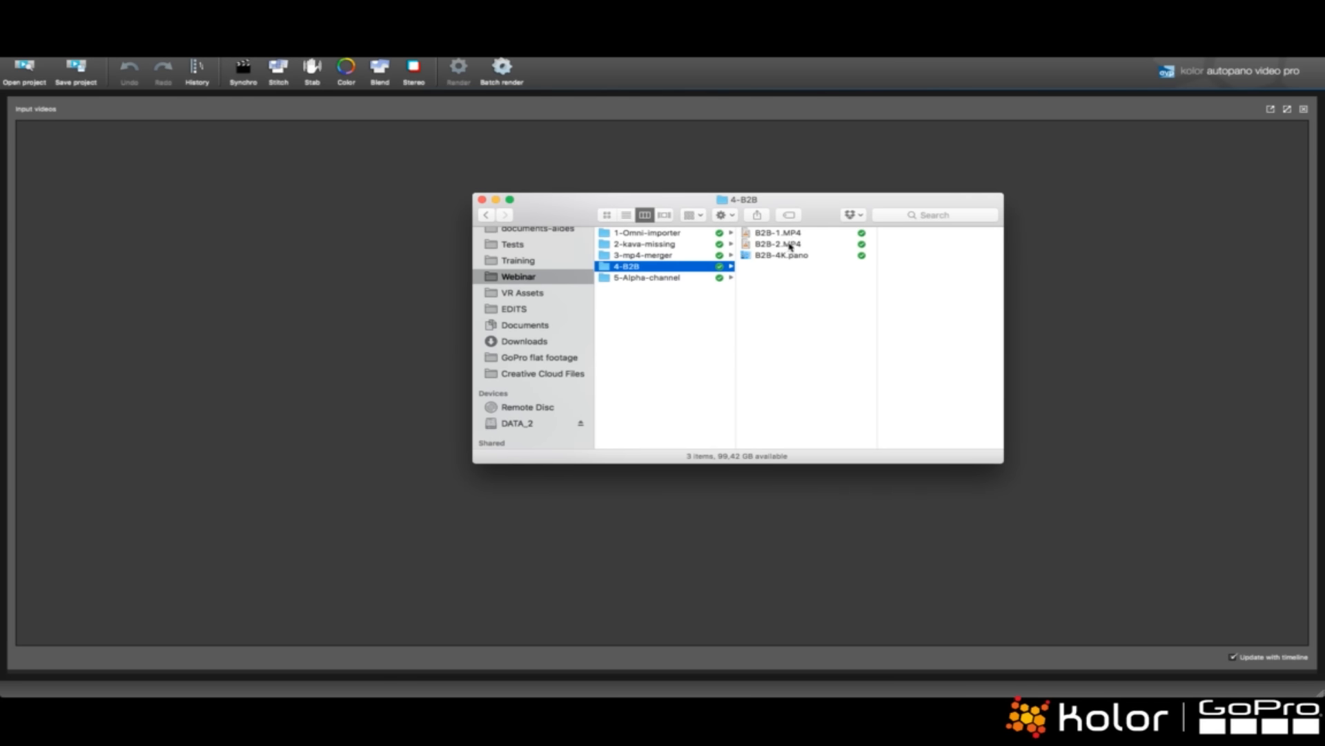
left_click(779, 233)
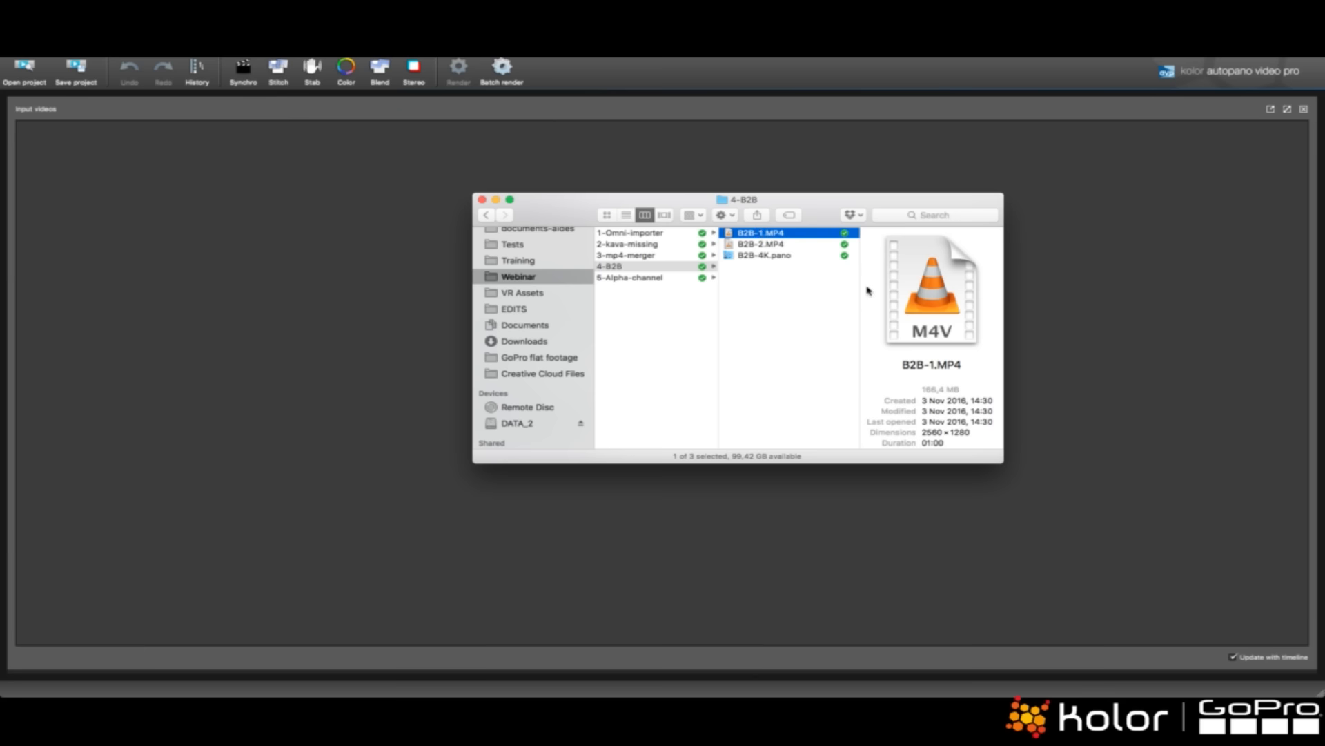
key("super+d")
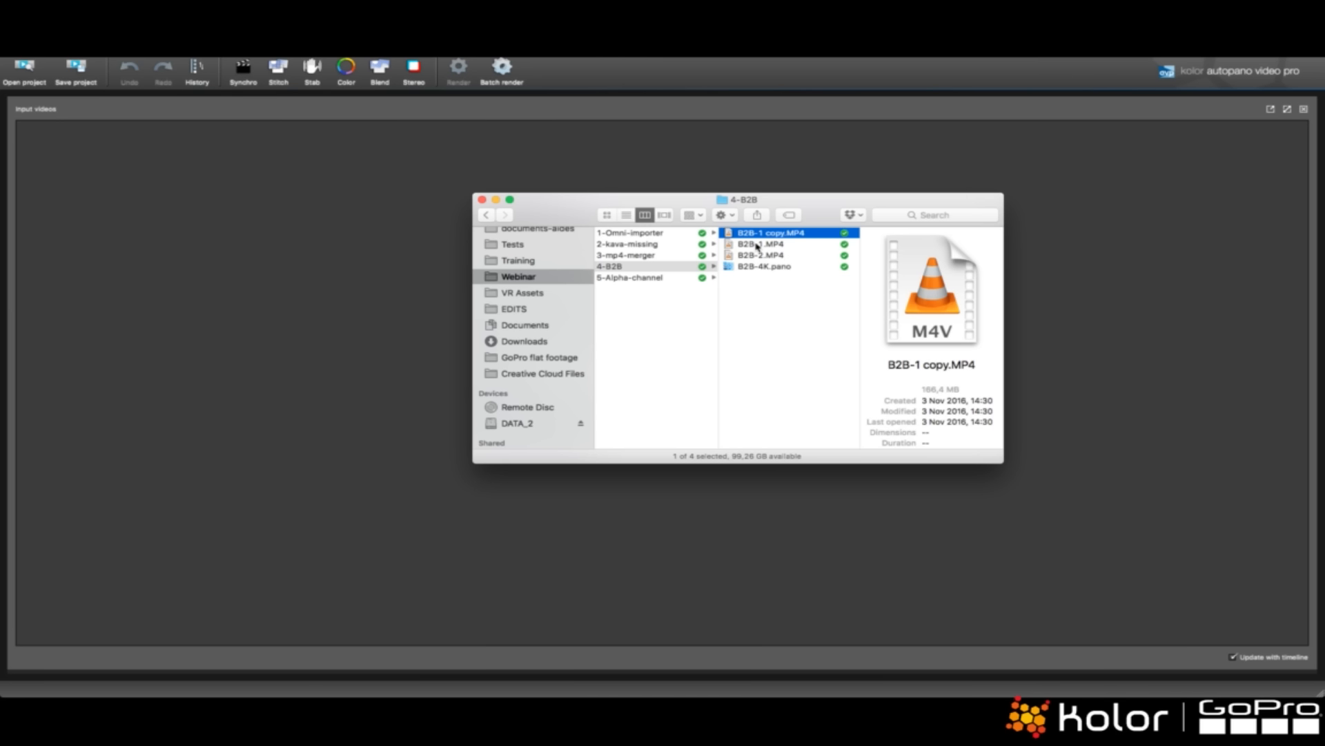
left_click(828, 245, "shift")
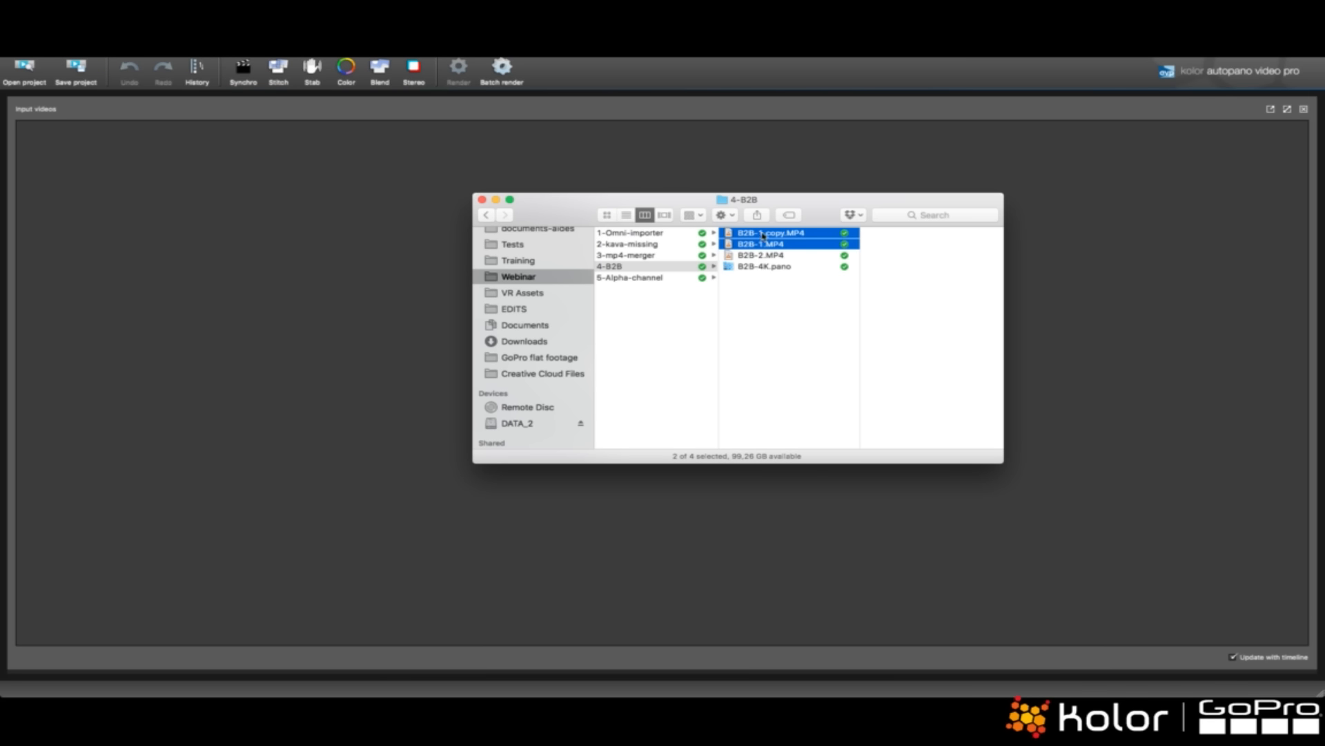
left_click_drag(763, 236, 390, 269)
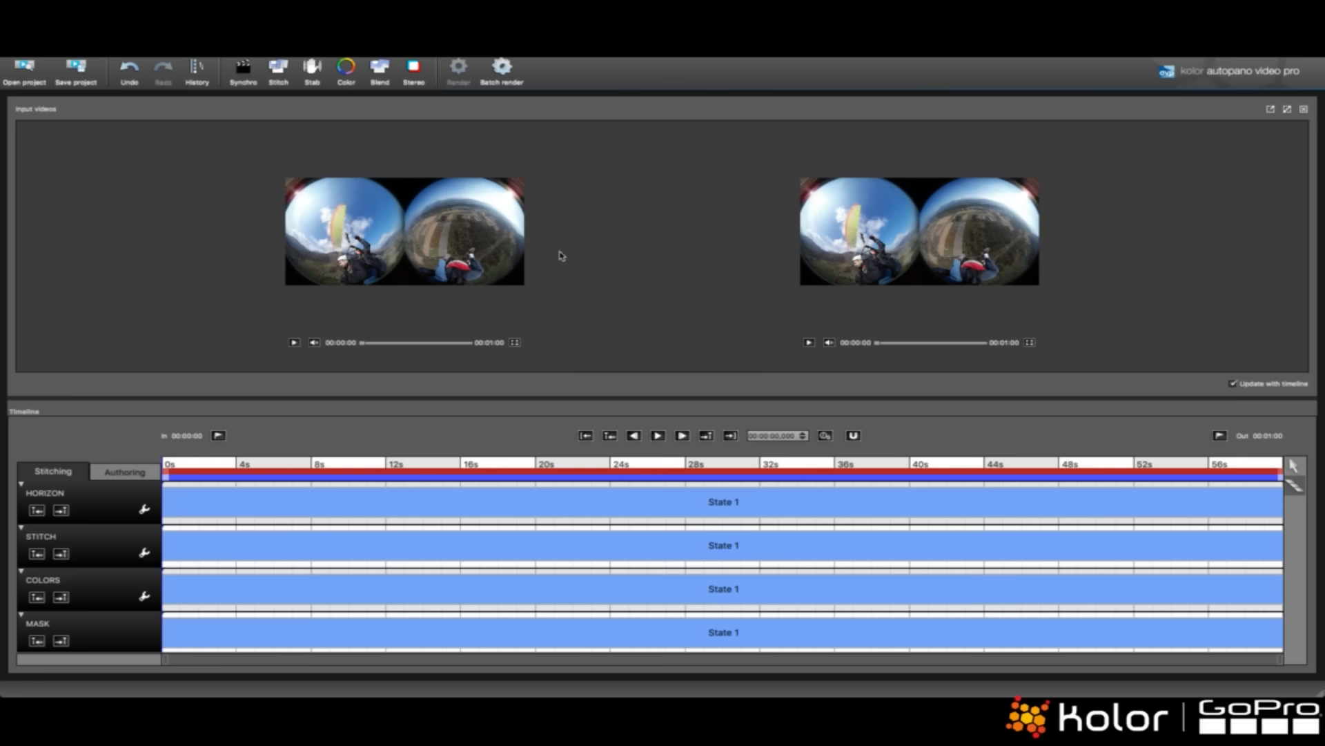
- Stitch the two input videos with the lens model option, using a fisheye lens with an 8 mm focal length
left_click(274, 72)
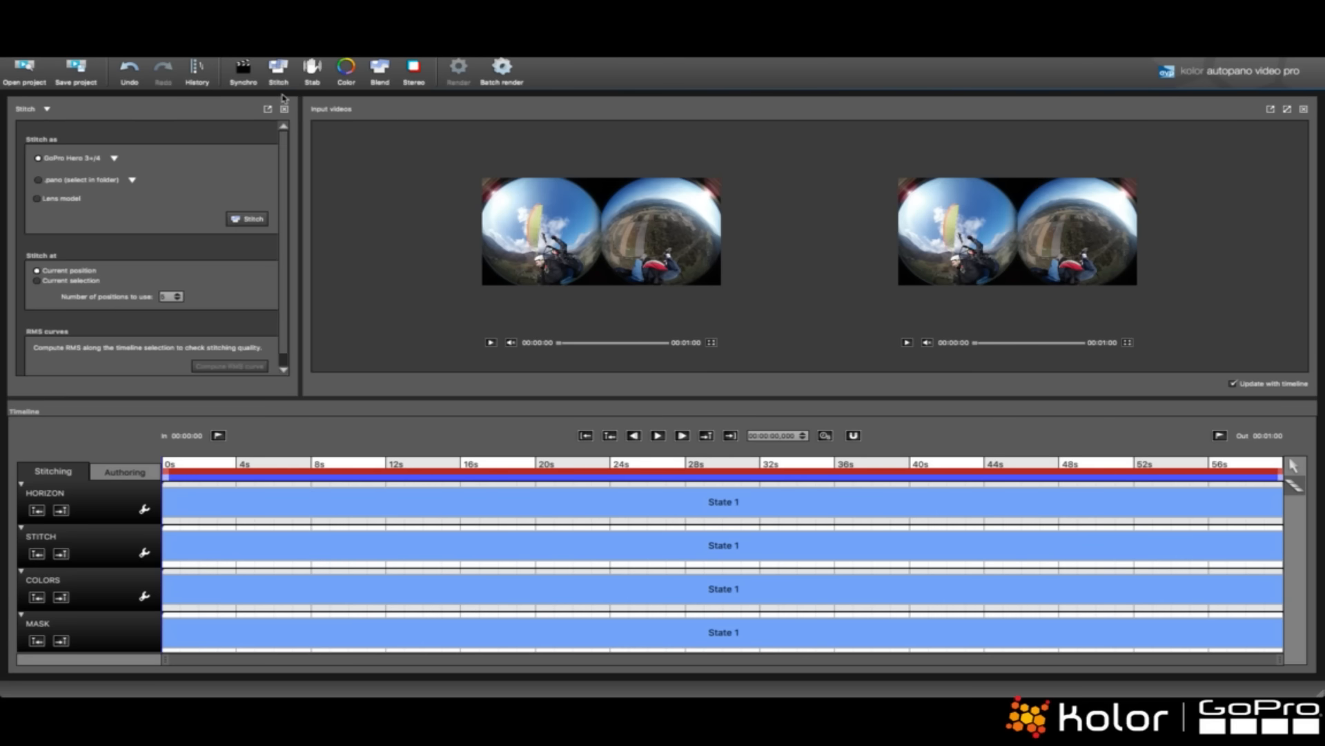
left_click(114, 158)
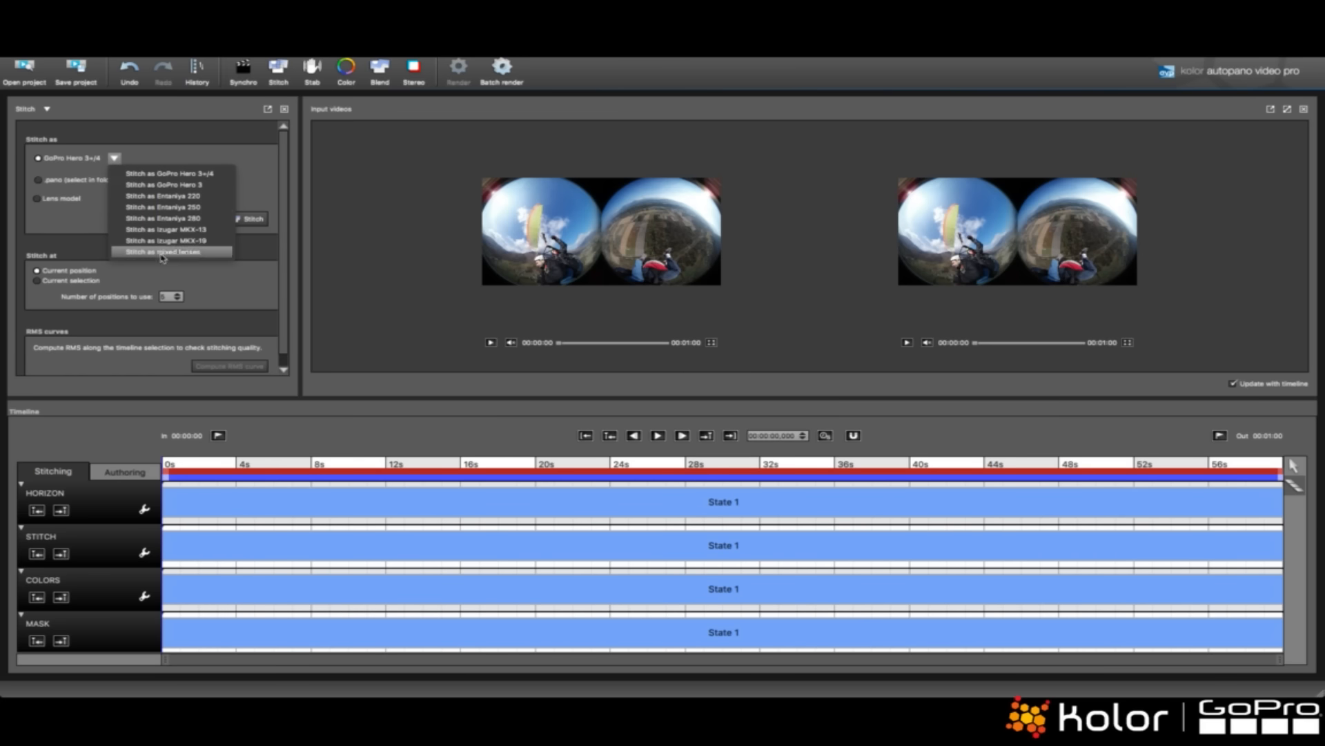
left_click(170, 175)
left_click(38, 198)
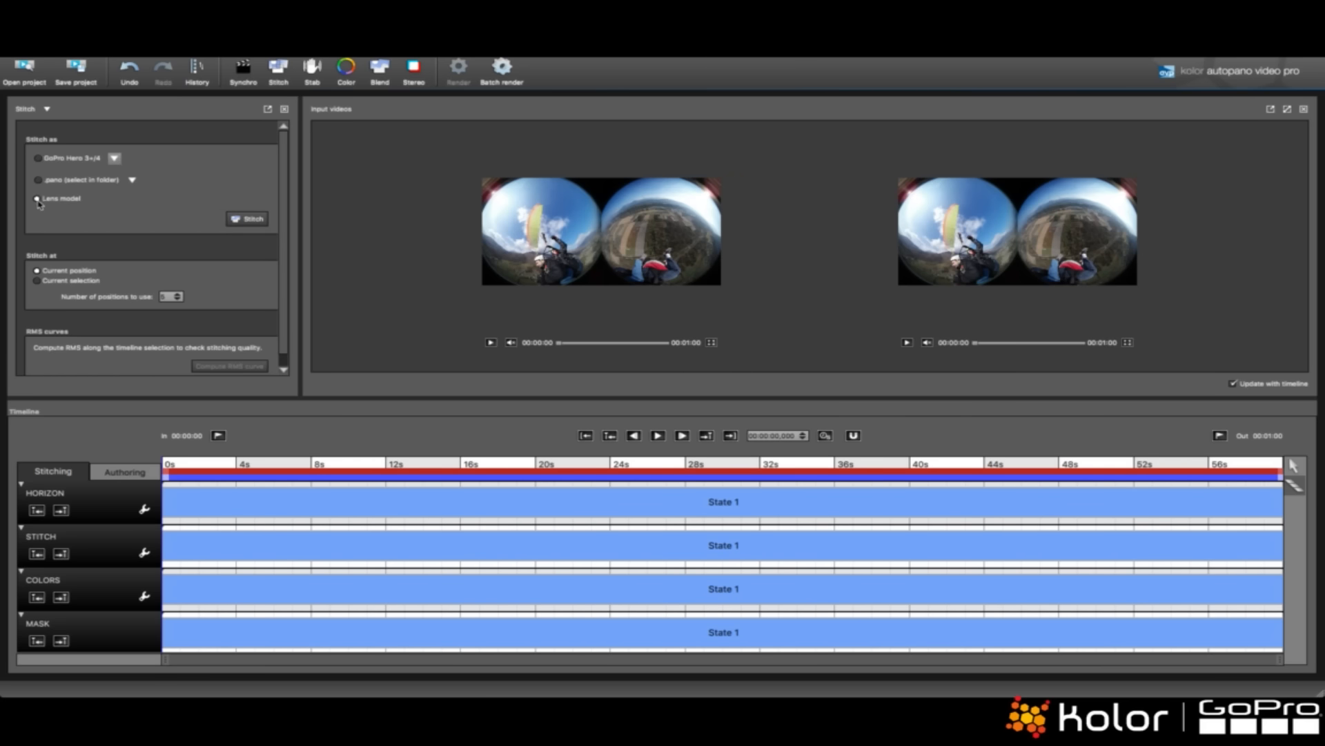
left_click(247, 218)
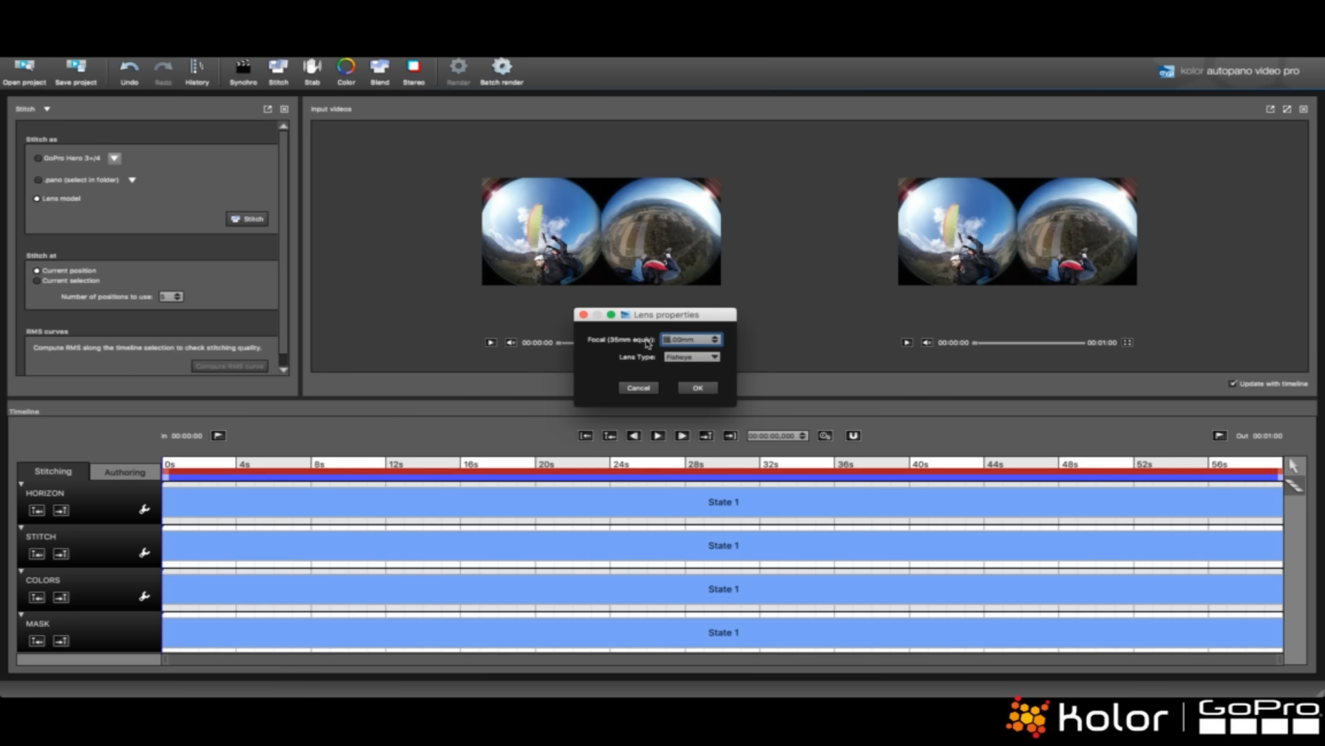
type("8")
key("Return")
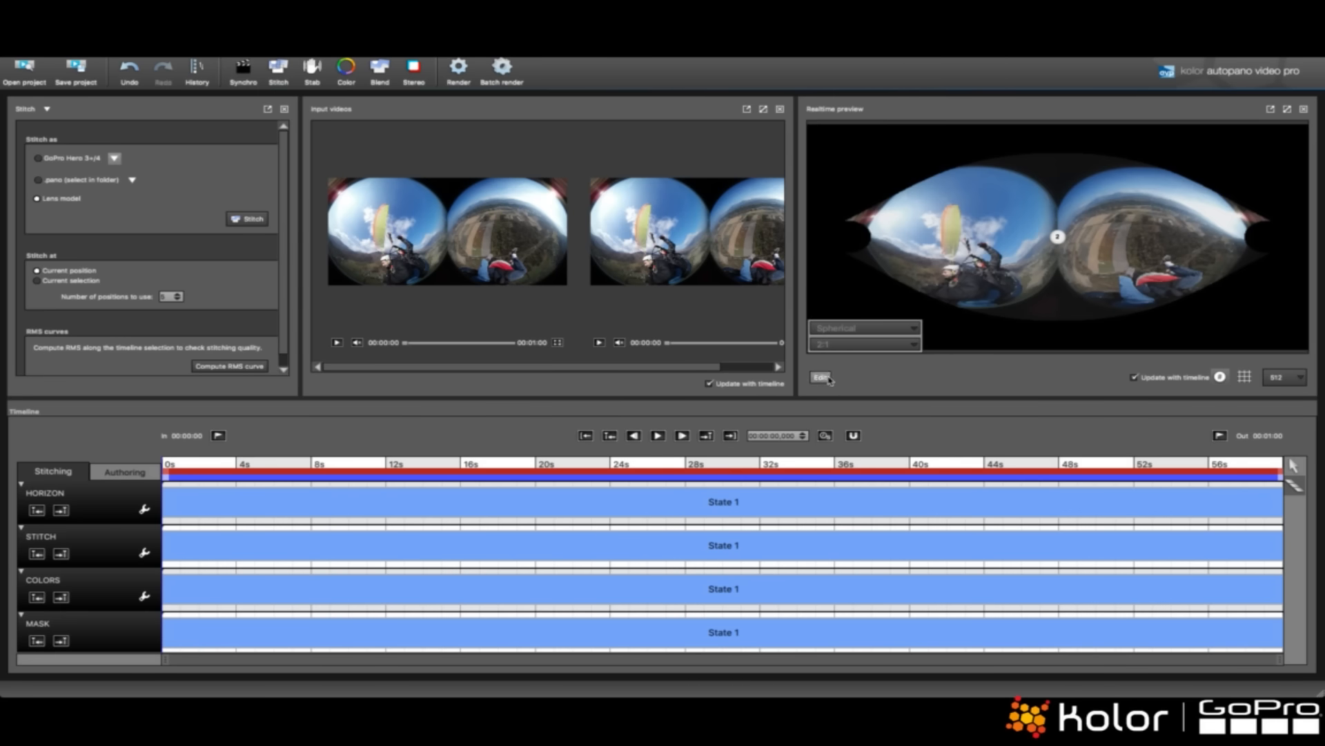
- Hide the input videos, open the stitched panorama in the full-size panorama editor and bring up its image settings
left_click(780, 109)
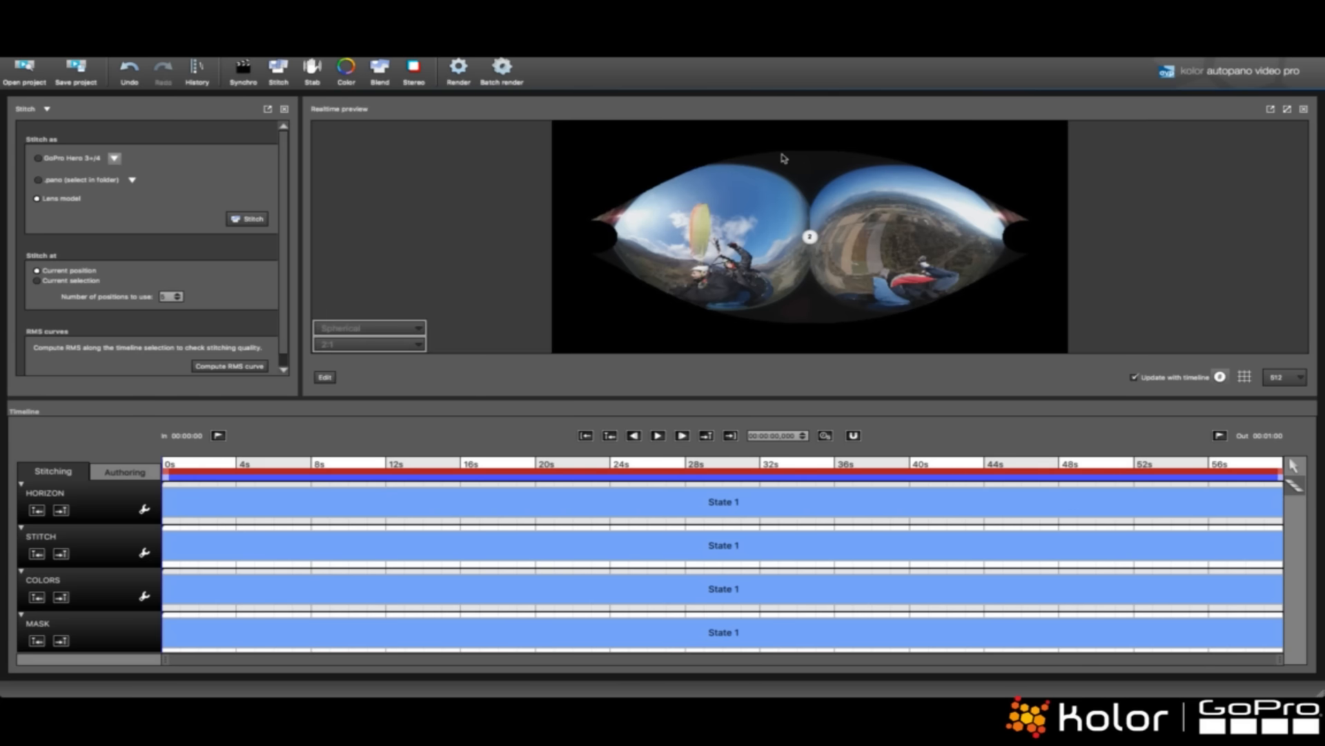
left_click(325, 378)
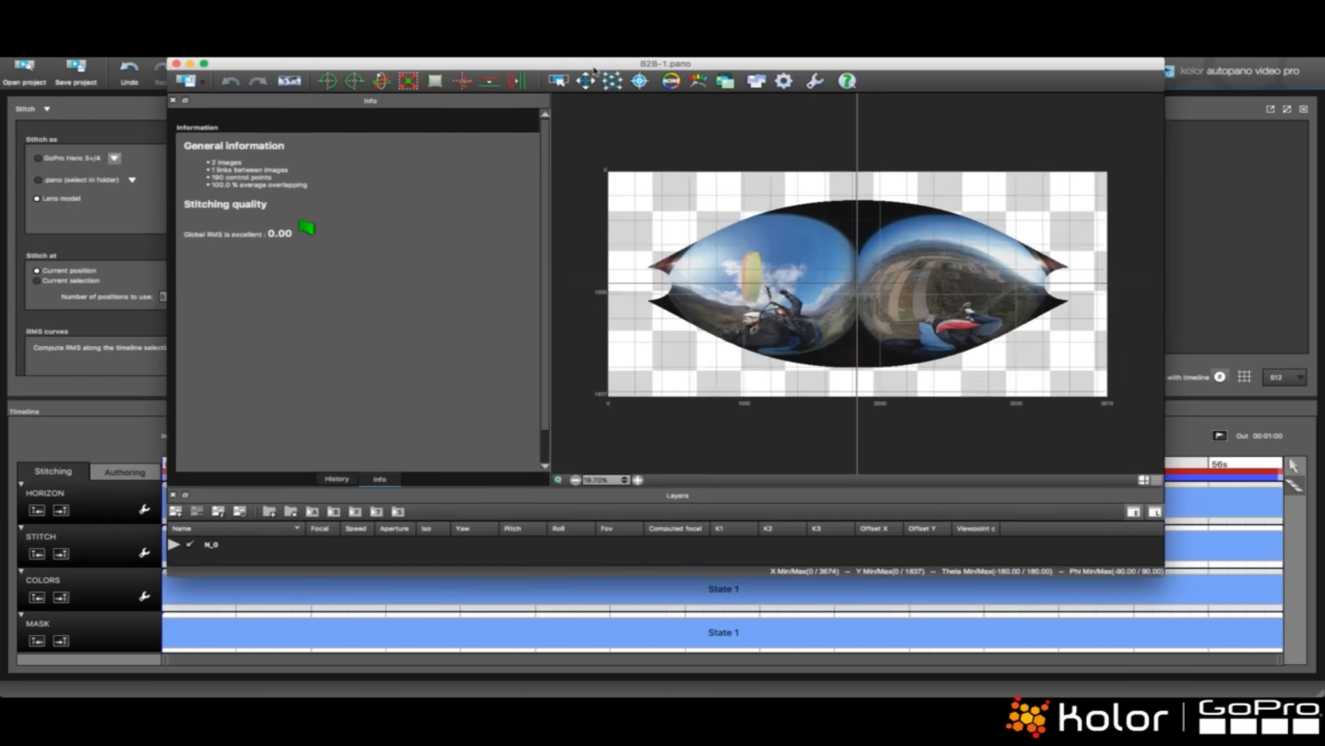
double_click(605, 64)
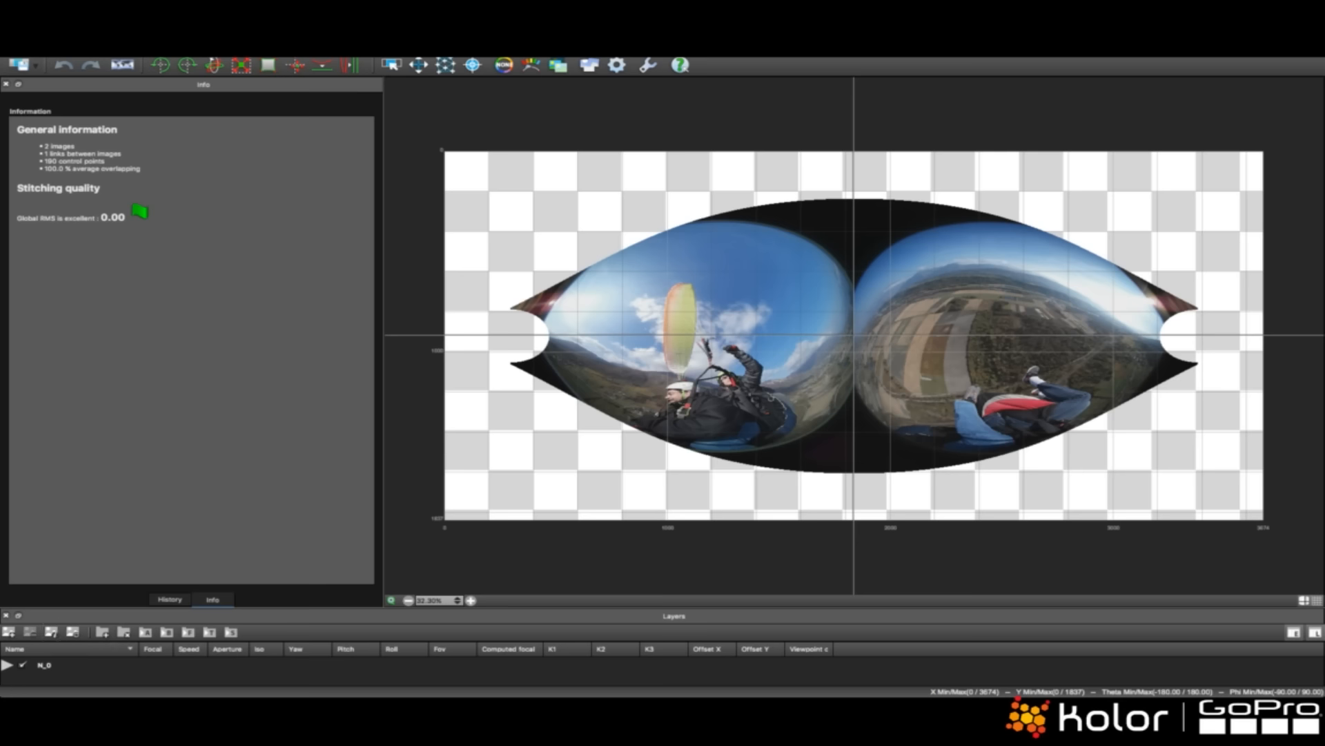
left_click(51, 632)
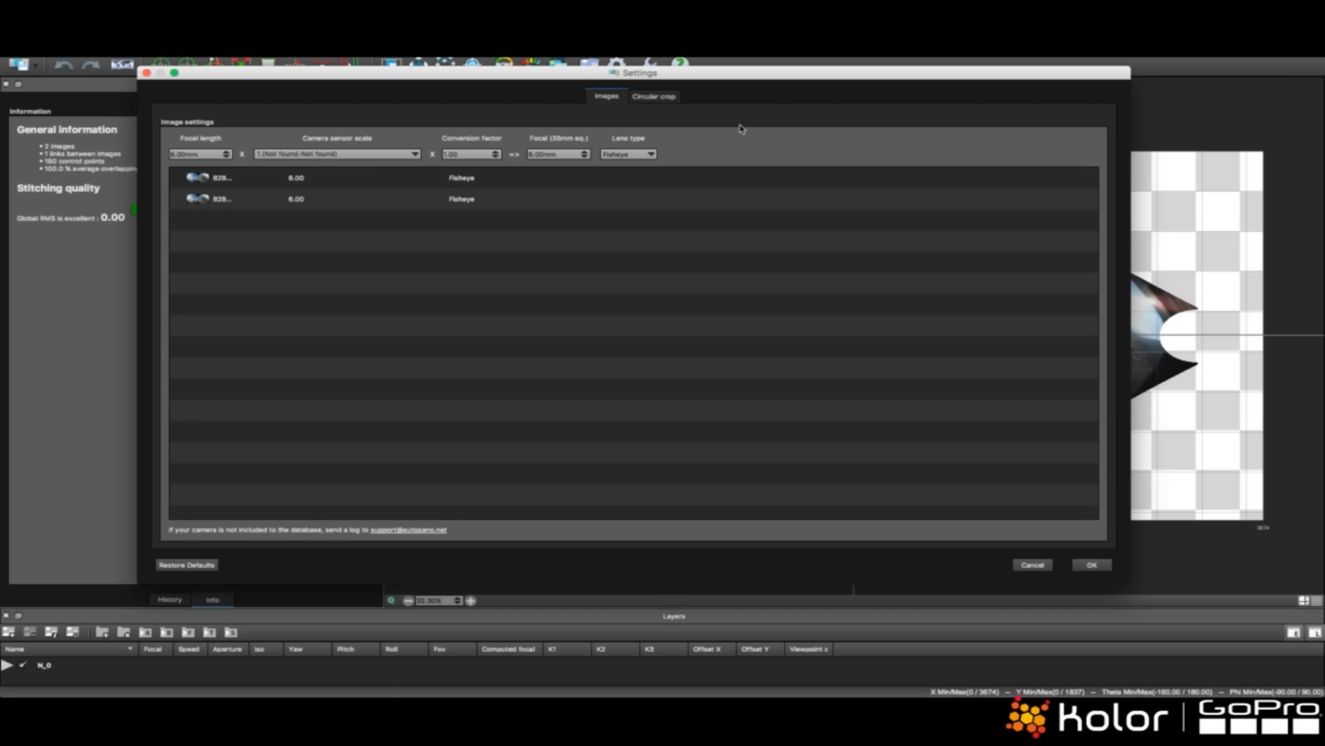
- Fit the circular crop of B2B-1 copy.MP4.jpg around its left fisheye, centred at about X -642, Y -1 with a radius of about 640
left_click(657, 97)
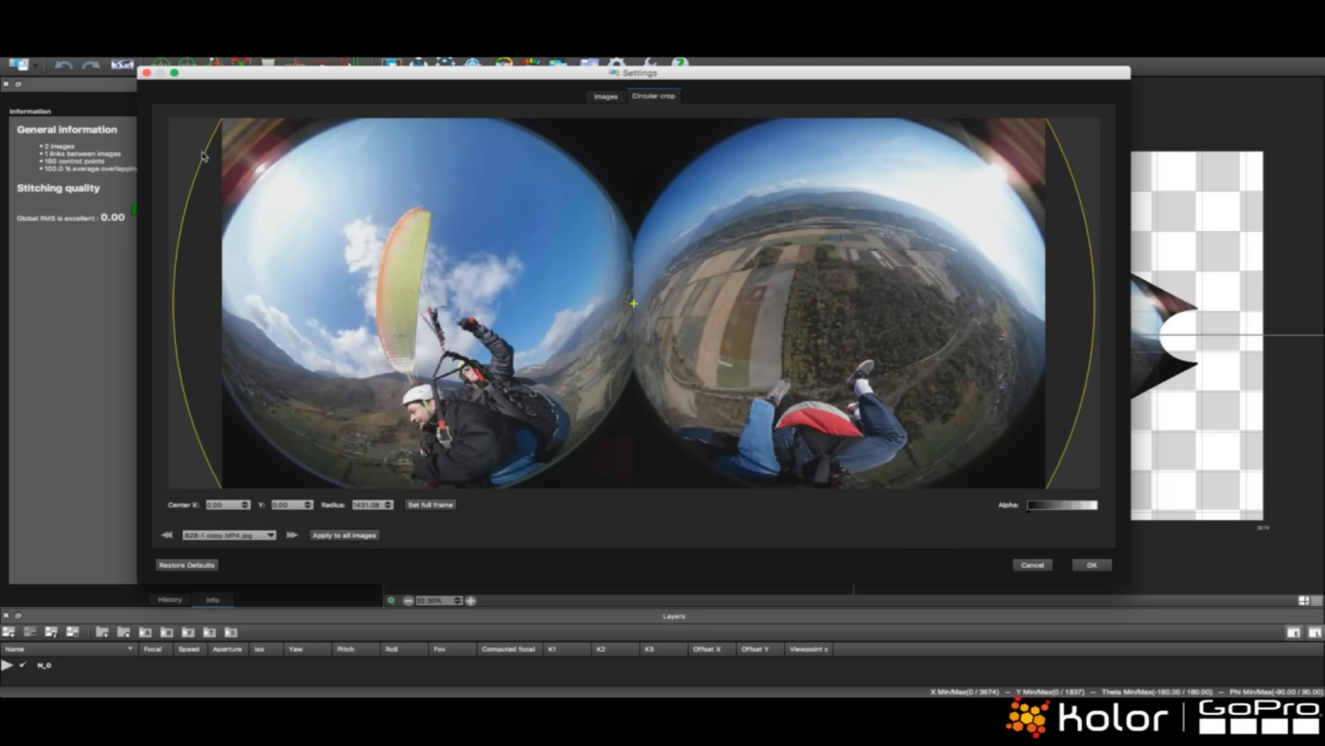
left_click_drag(202, 154, 653, 333)
left_click_drag(790, 363, 370, 271)
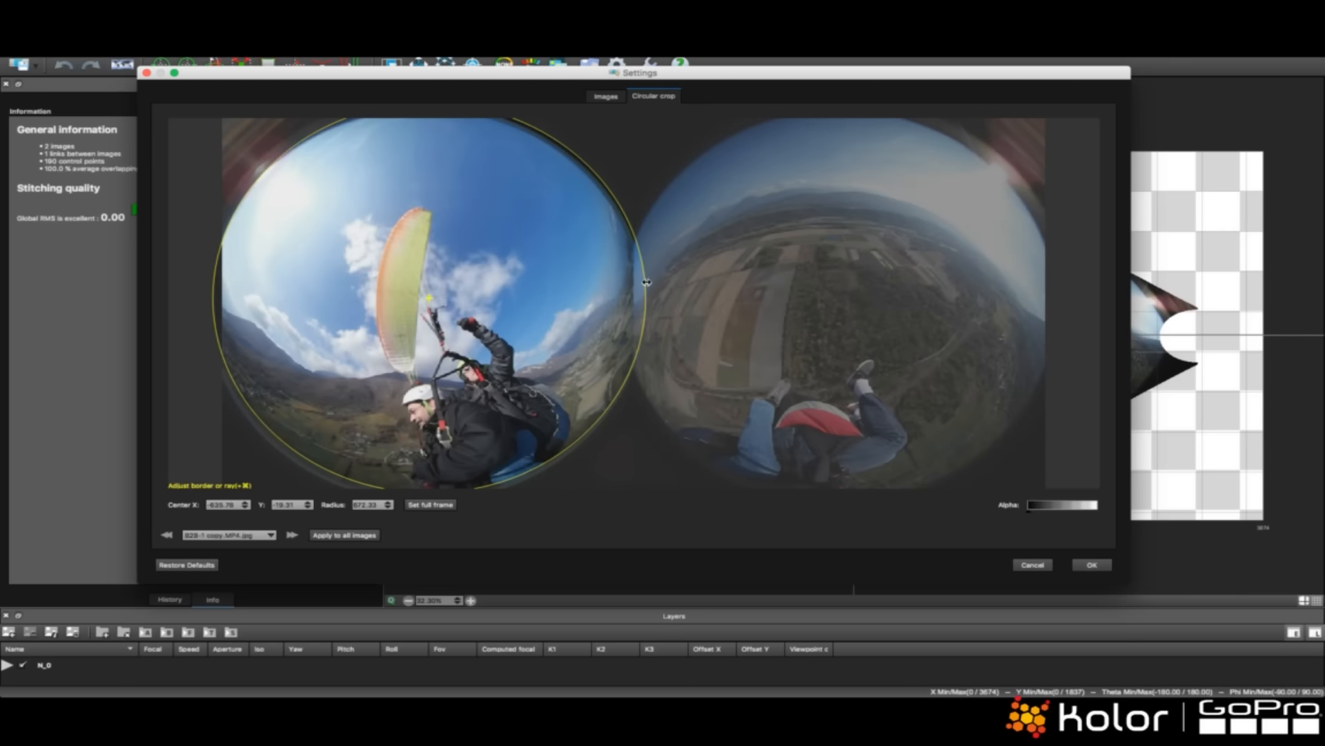
left_click_drag(647, 282, 631, 283)
left_click_drag(453, 294, 457, 295)
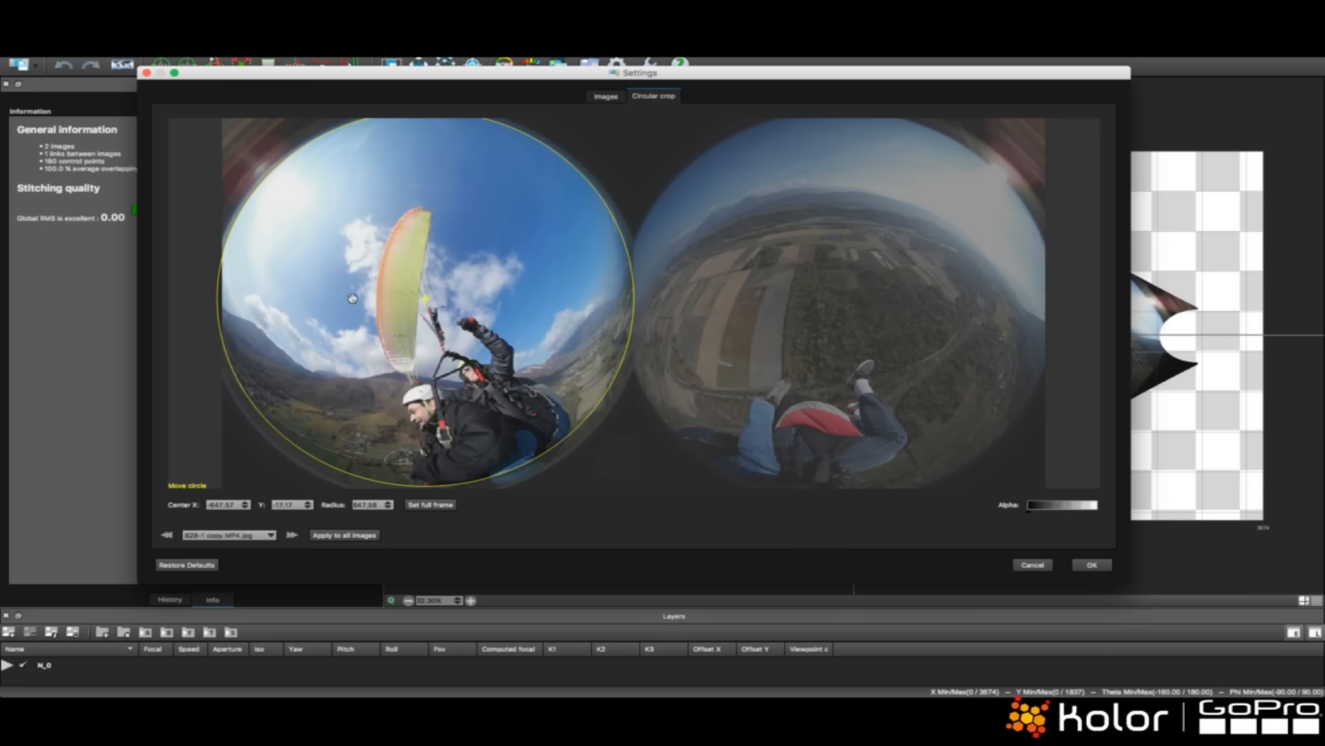
left_click_drag(218, 300, 224, 302)
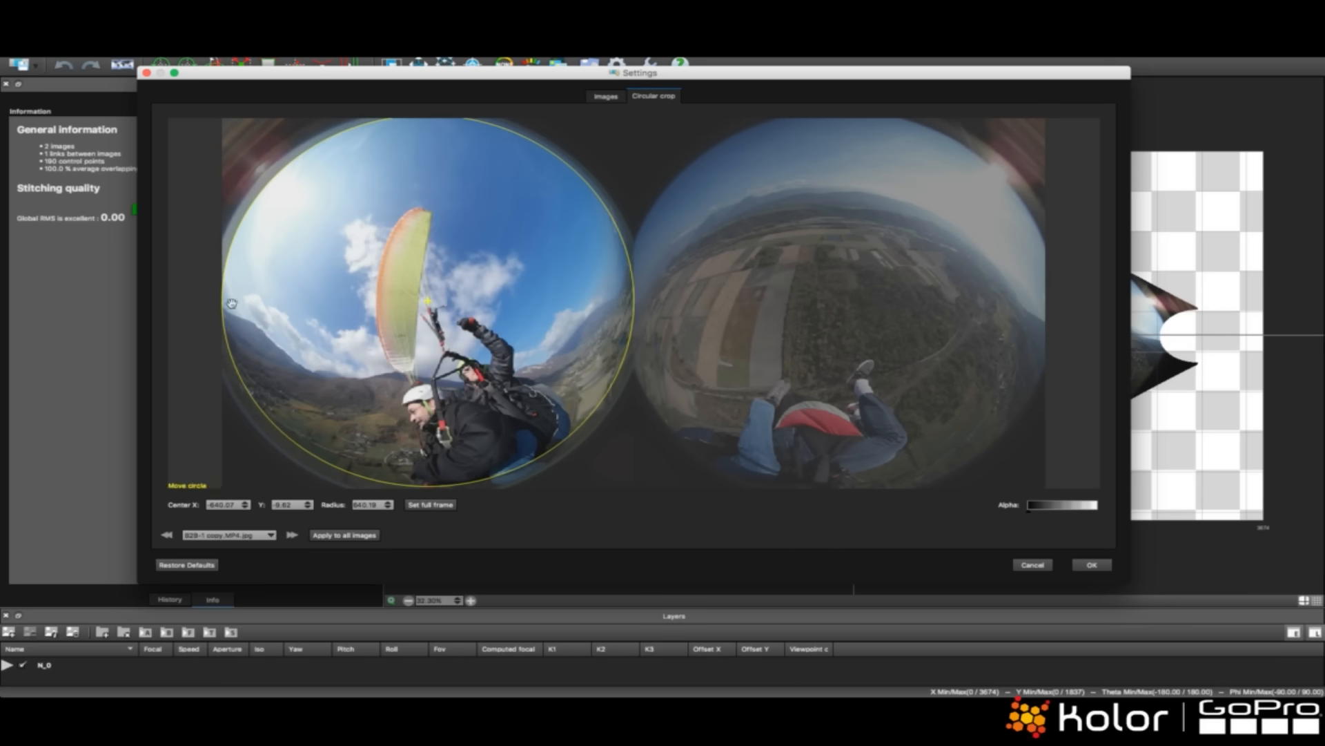
left_click_drag(470, 302, 470, 306)
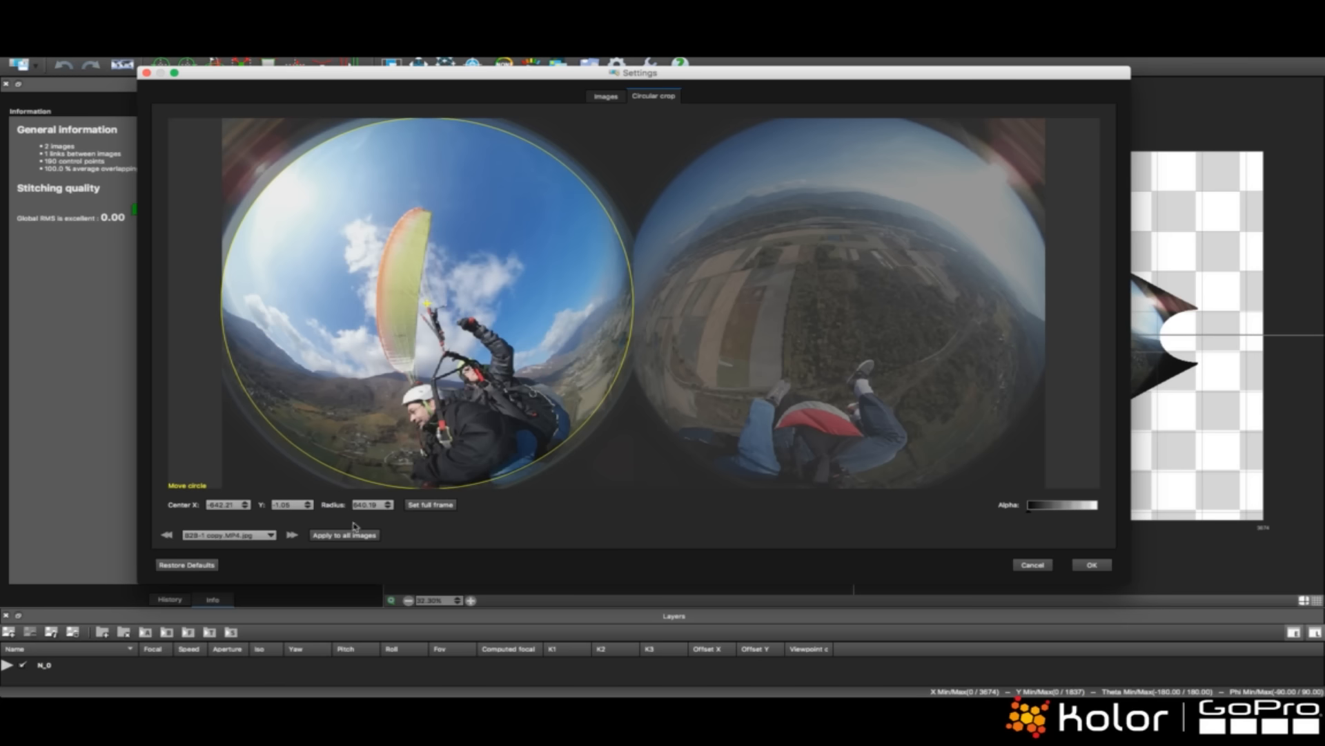
- Move the circular crop of B2B-1.MP4.jpg onto its right fisheye, centred at about X 640, Y -7, and apply the crops
left_click(293, 536)
left_click_drag(467, 343, 879, 339)
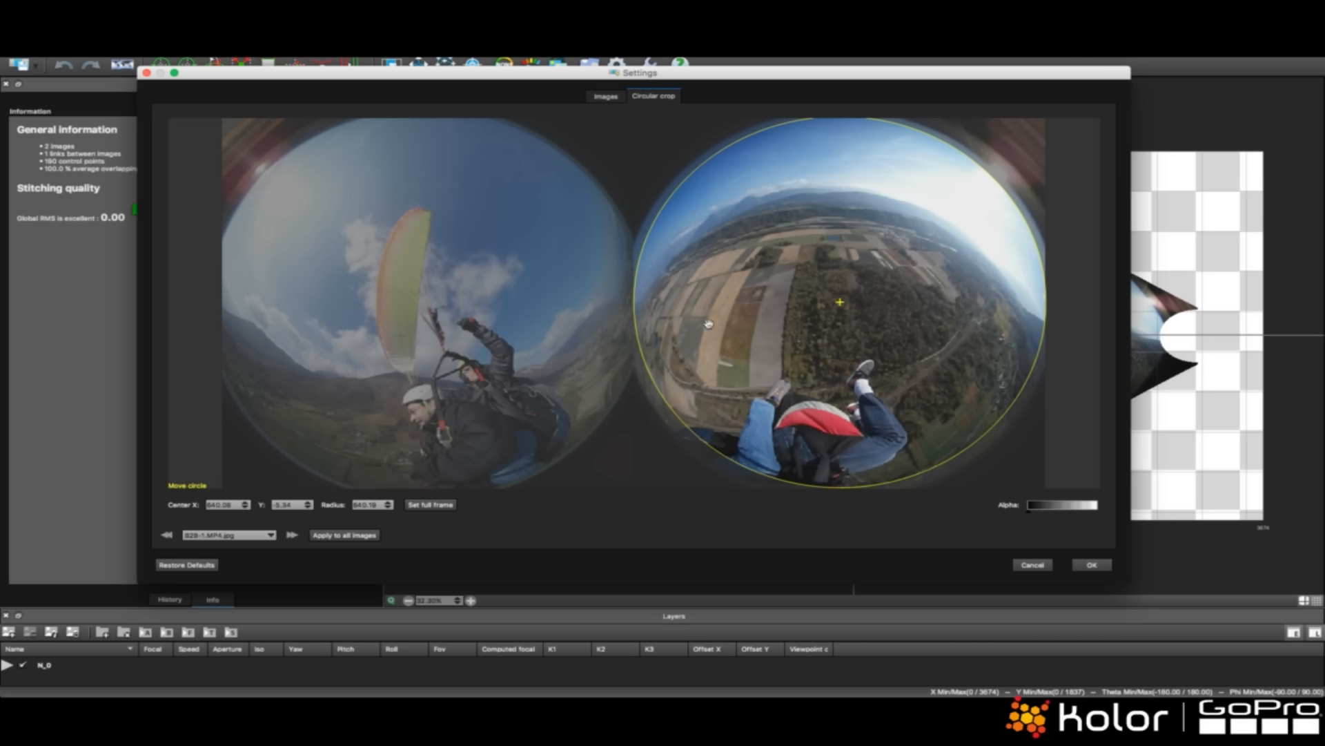
left_click(1092, 565)
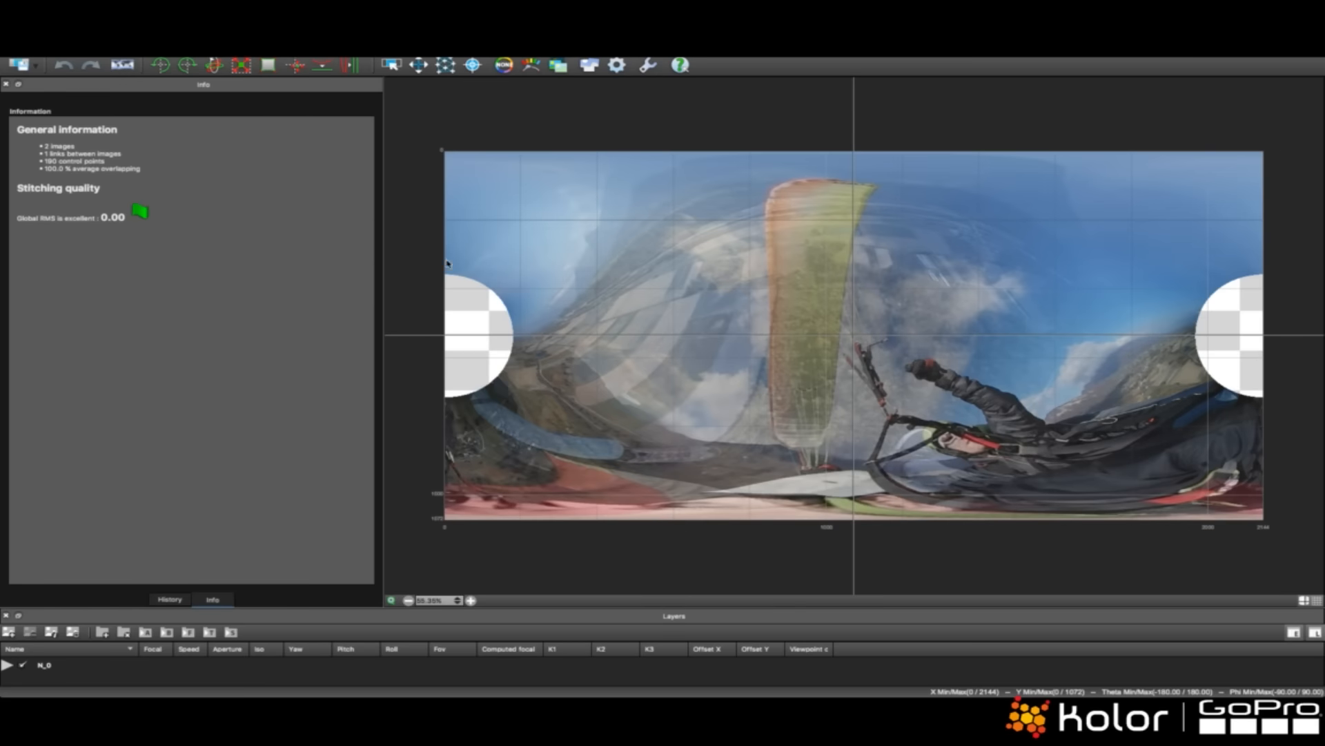
- Open the link between the two images in the control point editor and delete all its existing control points
left_click(445, 65)
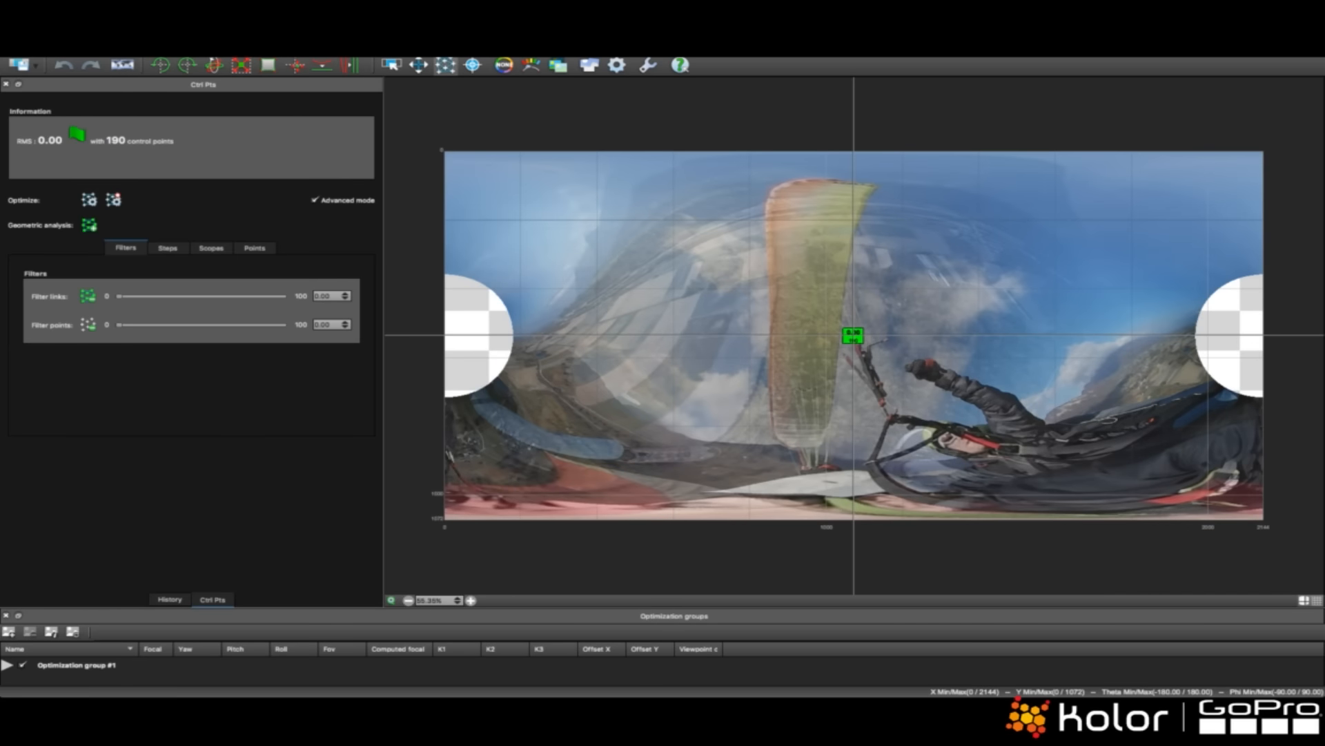
left_click(853, 335)
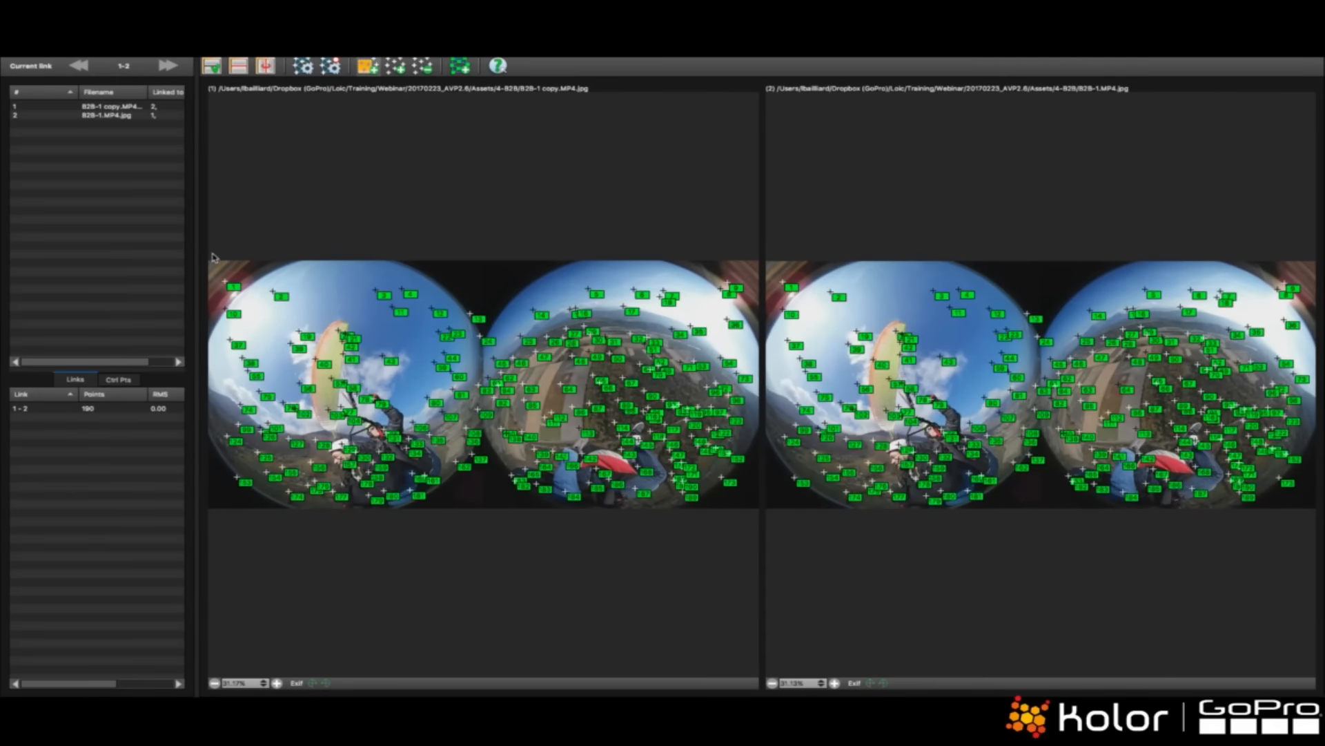
left_click_drag(214, 240, 800, 595)
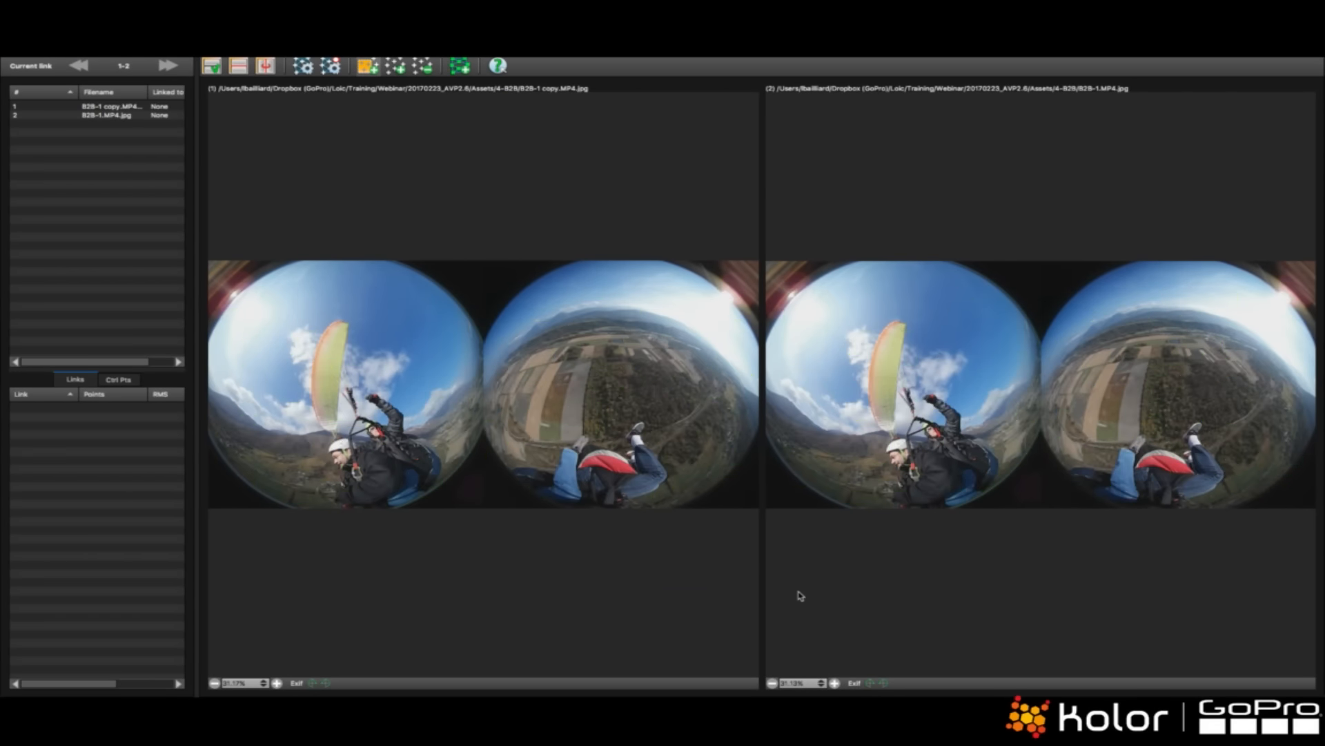
- Run a geometric analysis to detect new control points between the two images and optimize the panorama, keeping the editor in view
left_click(461, 66)
left_click_drag(465, 48, 499, 48)
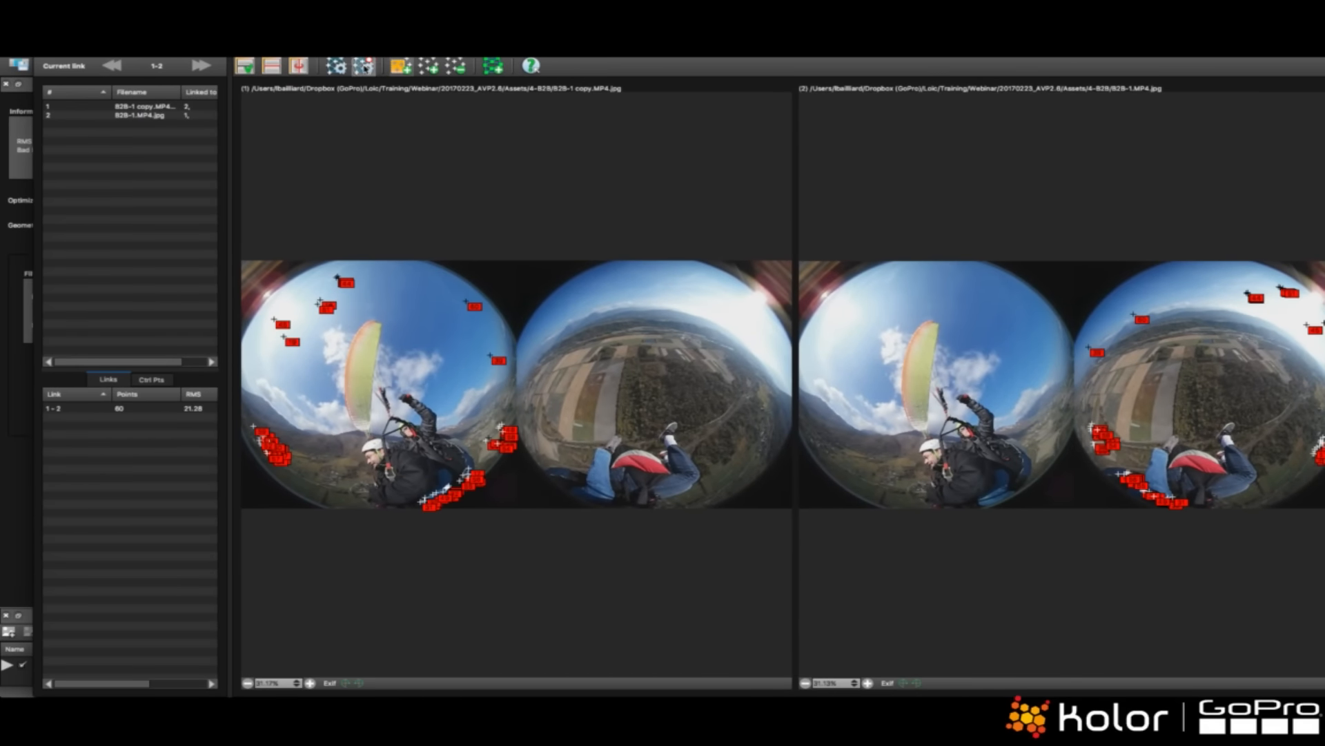
left_click_drag(359, 48, 563, 268)
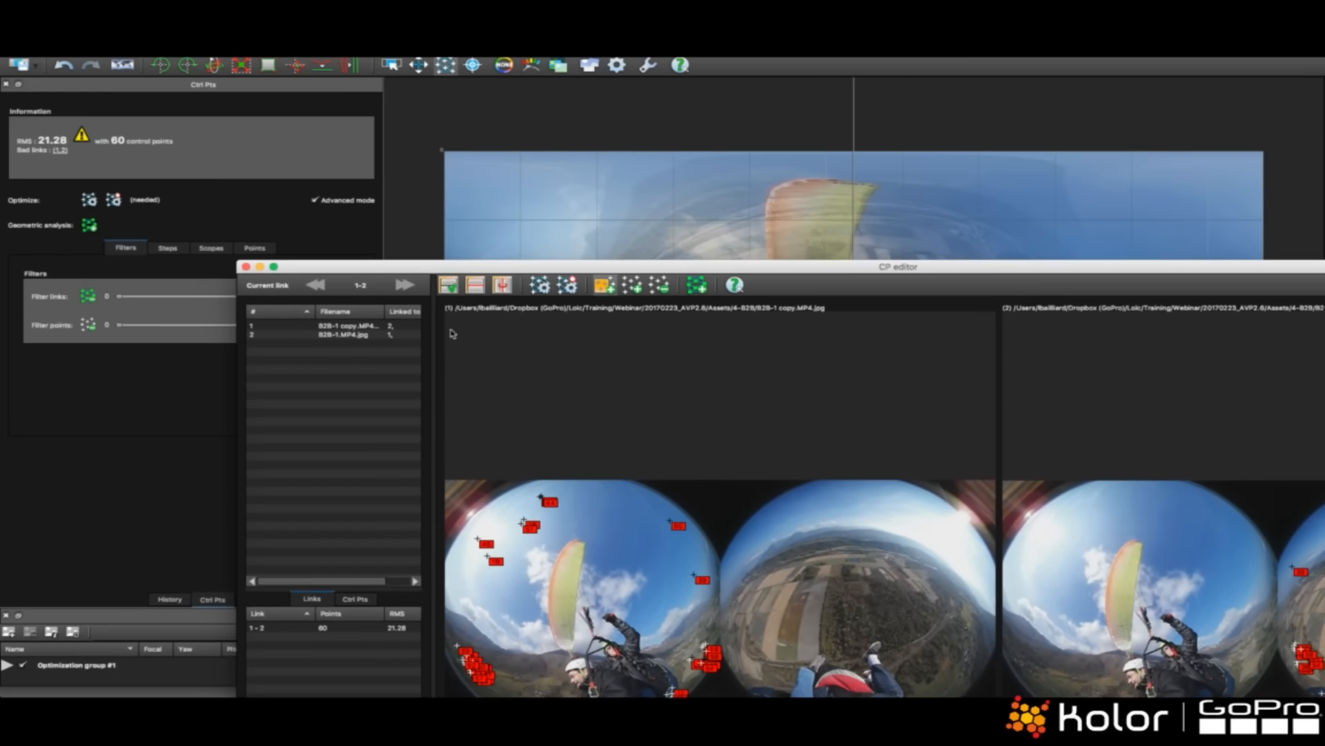
left_click(566, 284)
left_click_drag(624, 266, 621, 261)
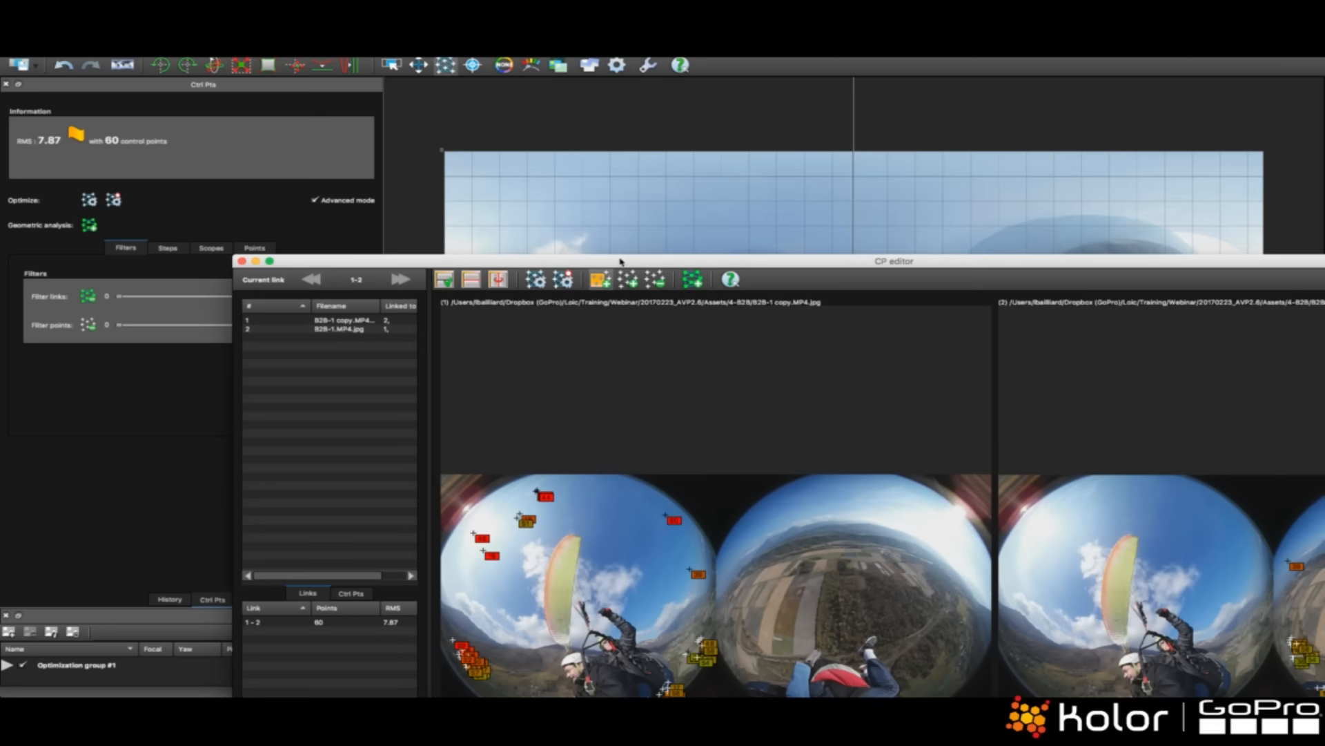
left_click_drag(910, 263, 737, 90)
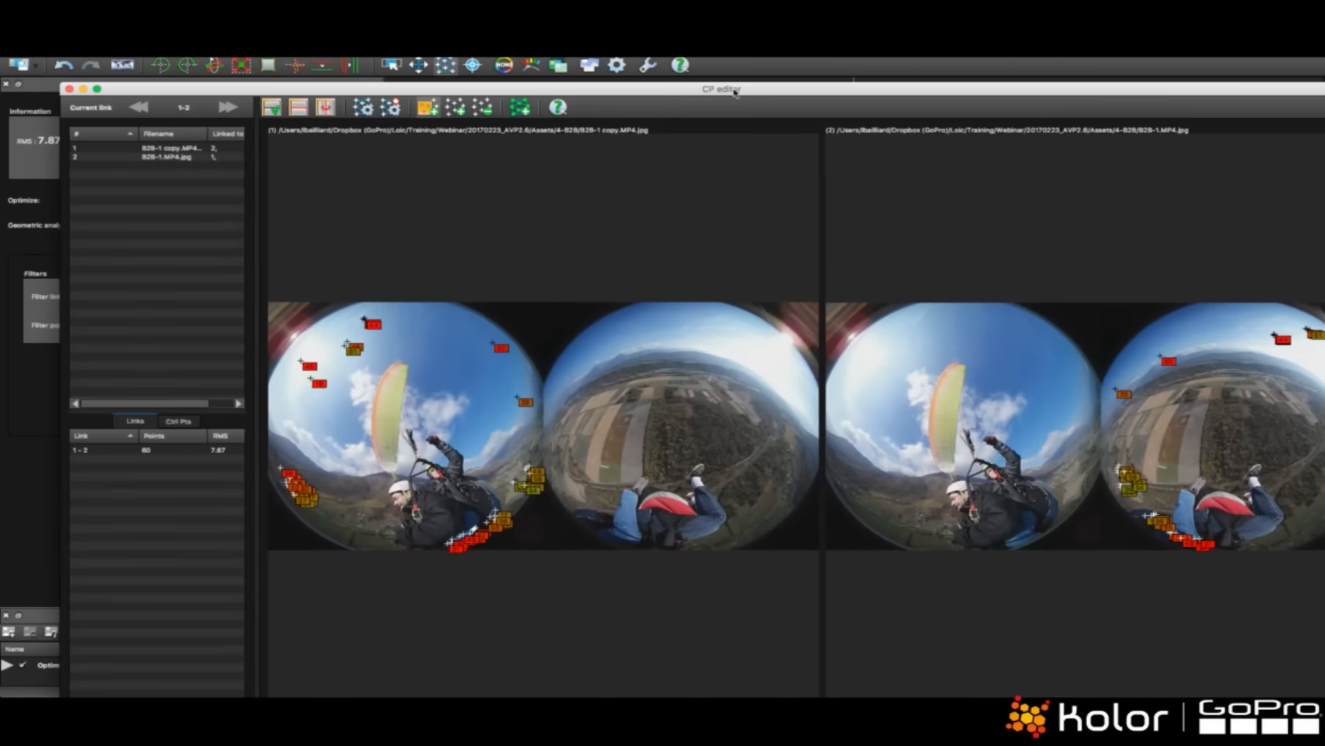
- Add control points between matching overlap areas on both edges of the two cropped fisheyes, and optimize the panorama again
left_click_drag(503, 445, 570, 522)
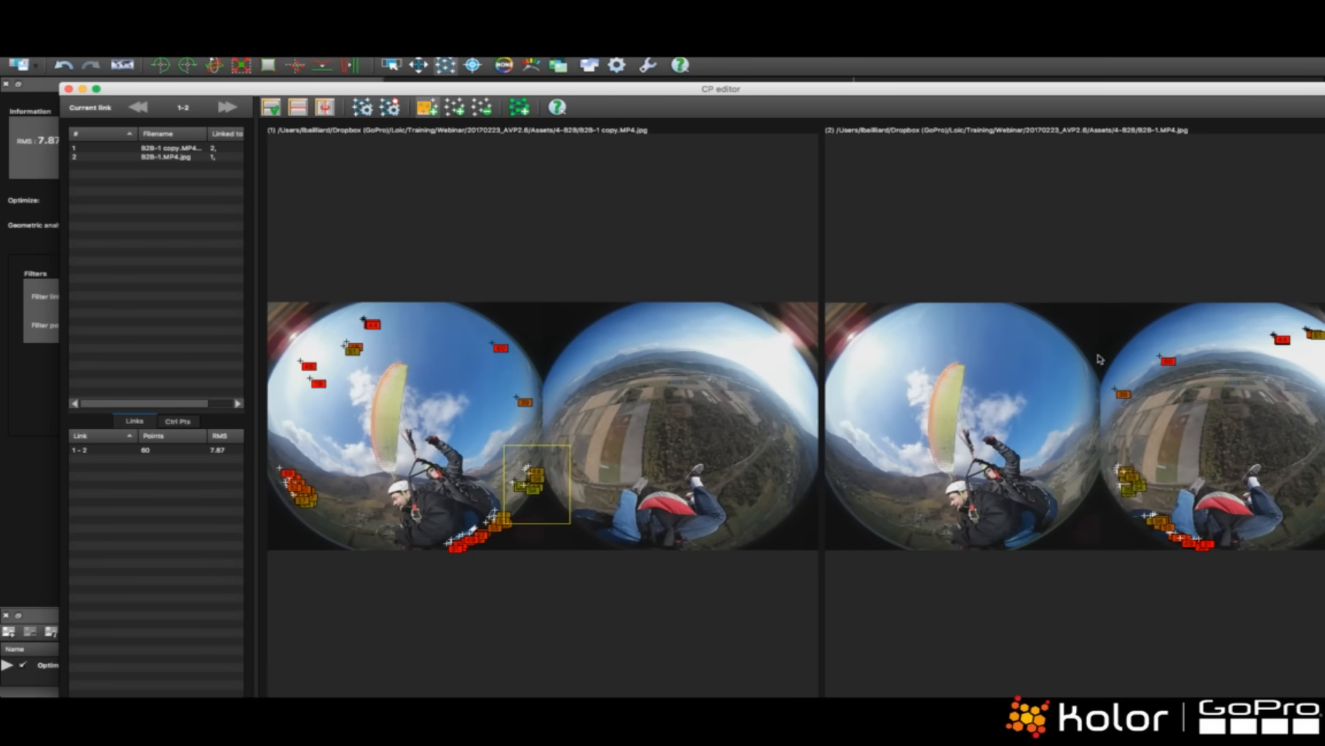
left_click_drag(1097, 345, 1182, 544)
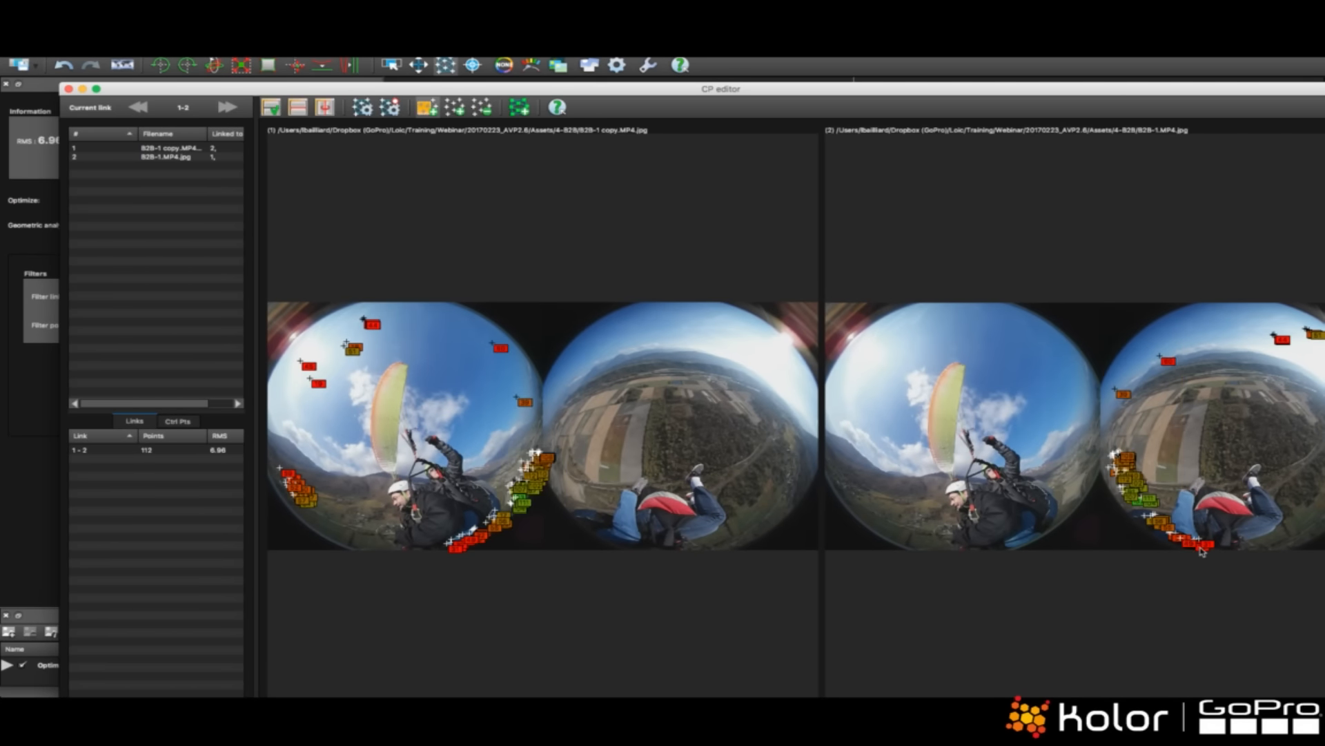
left_click_drag(334, 317, 225, 476)
left_click_drag(1257, 290, 1321, 387)
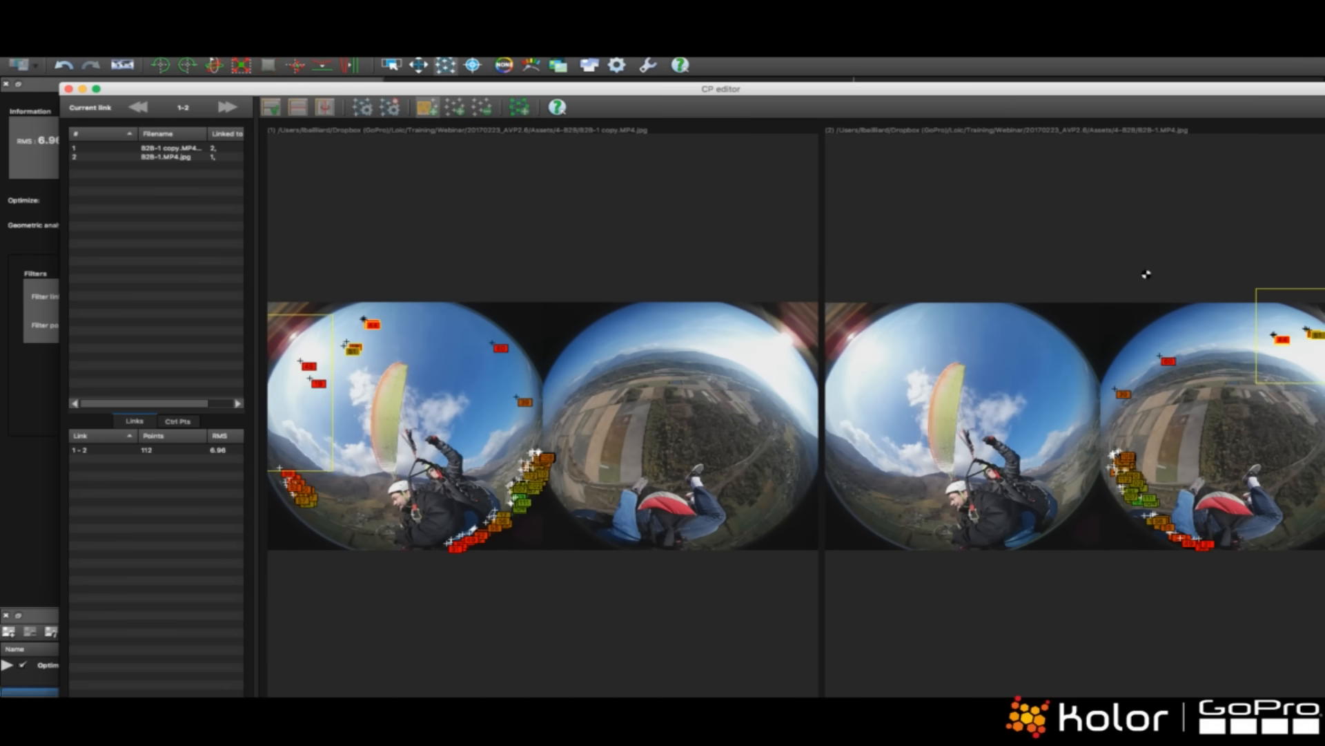
left_click(389, 107)
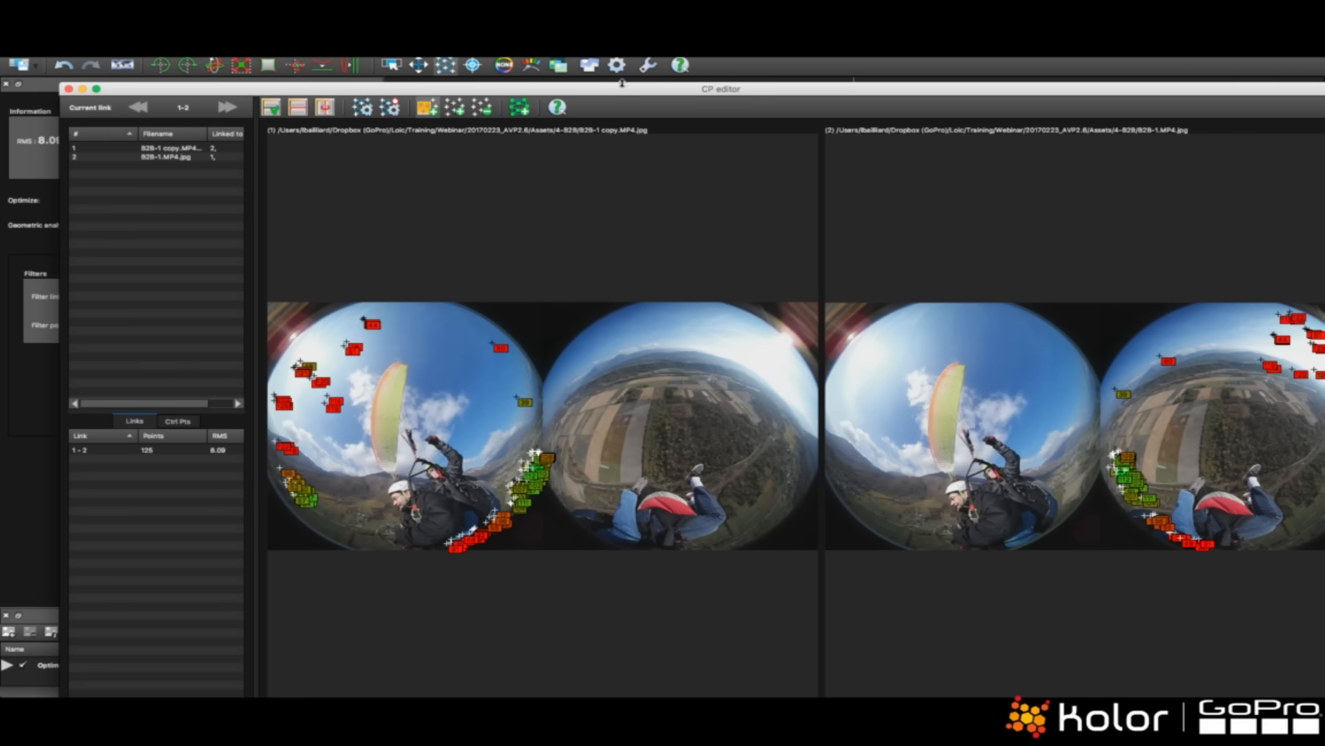
- List the control points of link 1-2, delete those with an RMS above 6, and re-optimize the panorama
left_click(189, 423)
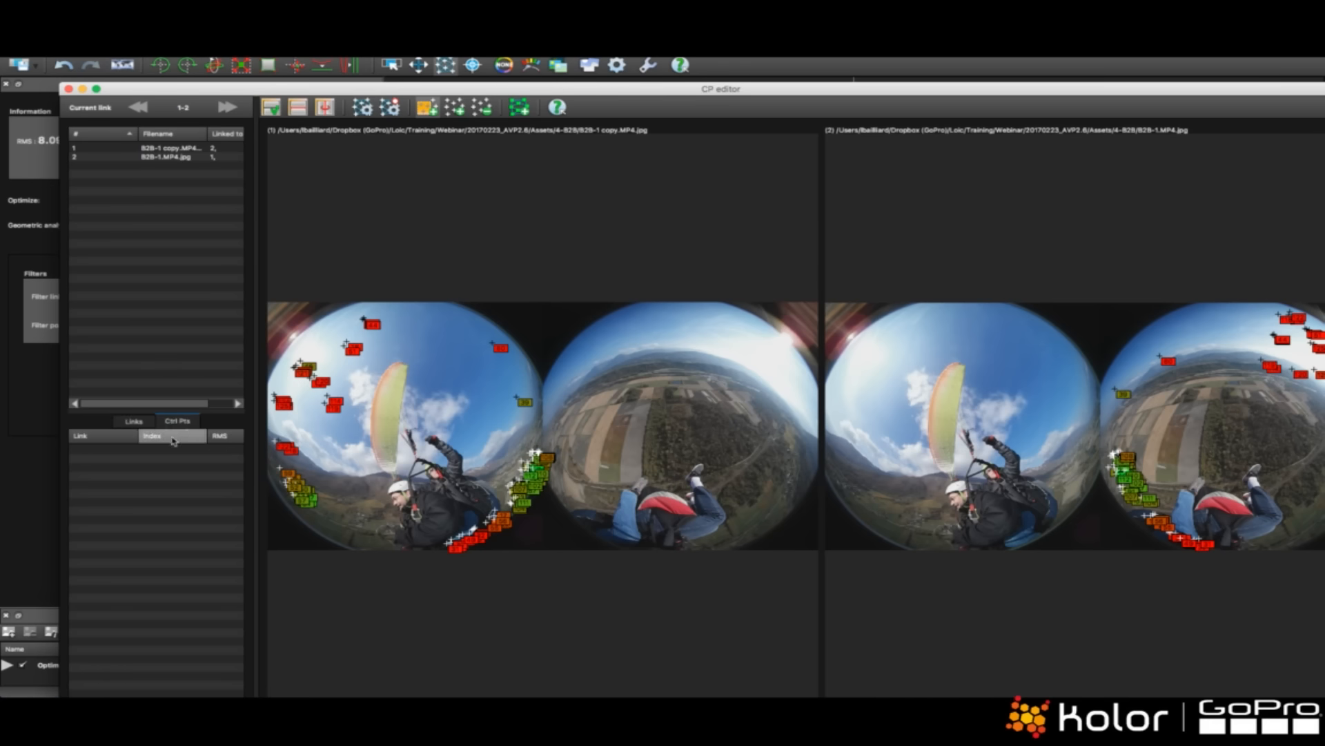
left_click(131, 424)
left_click(124, 450)
left_click(188, 423)
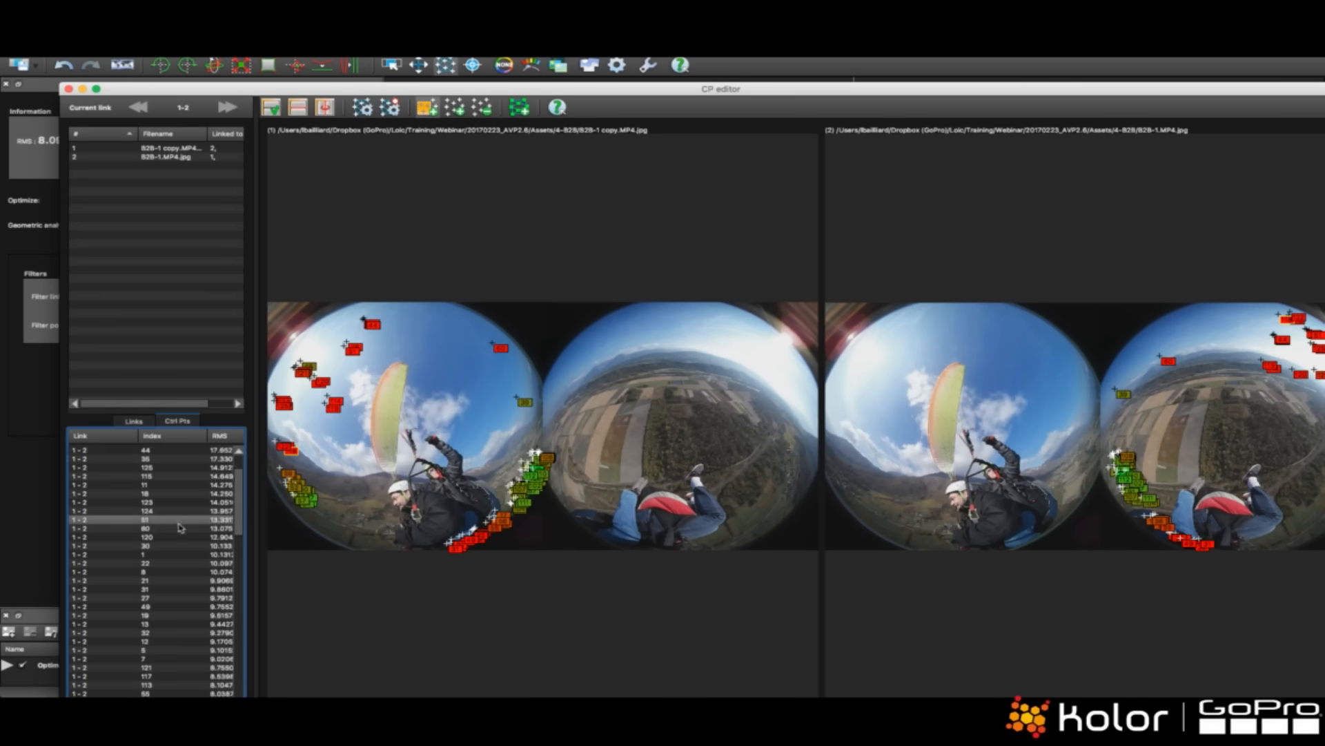
scroll(173, 524, "down", 6)
left_click(190, 668, "shift")
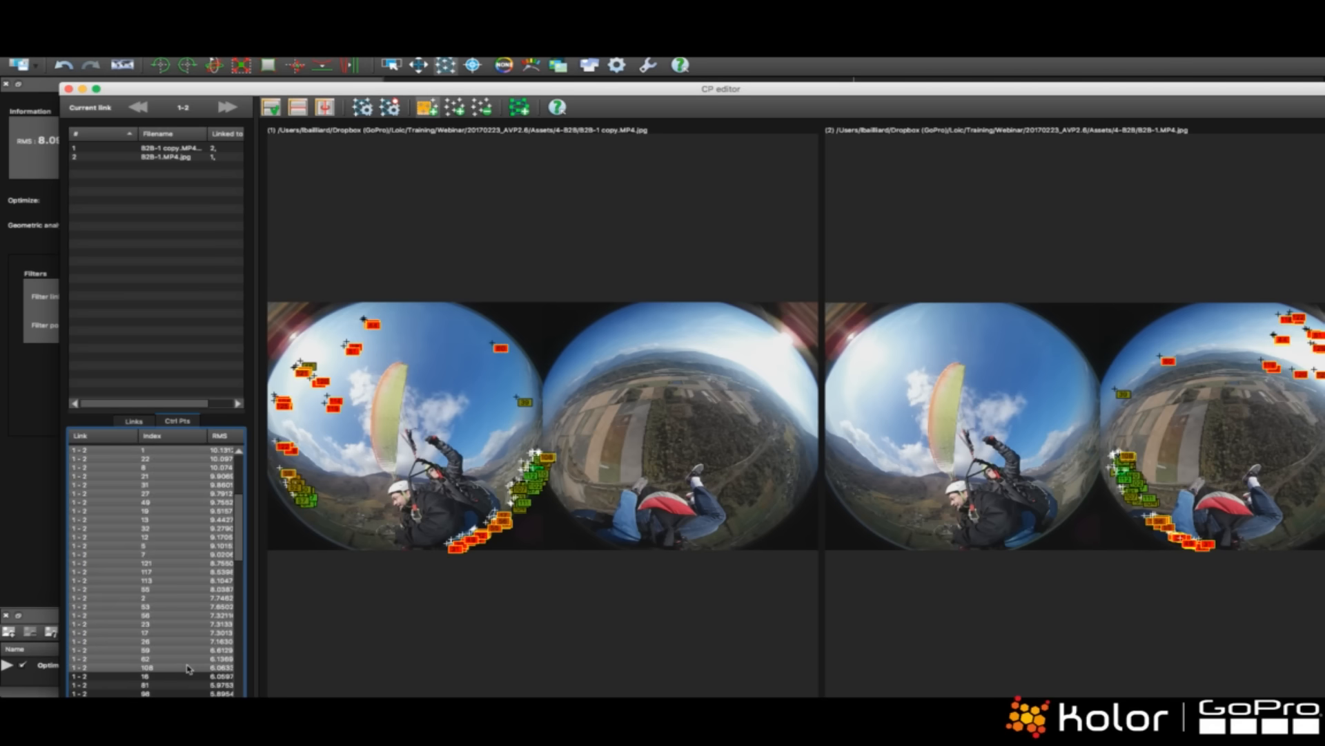
key("Delete")
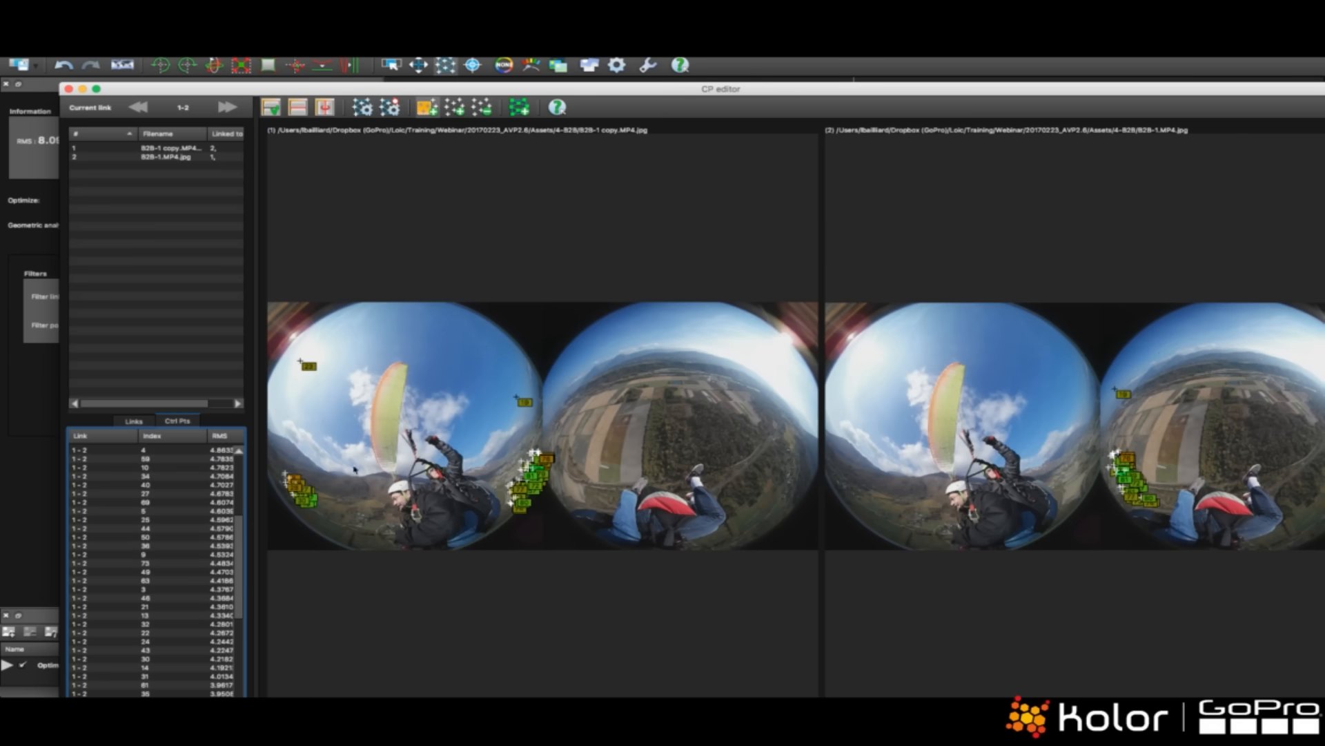
left_click(389, 107)
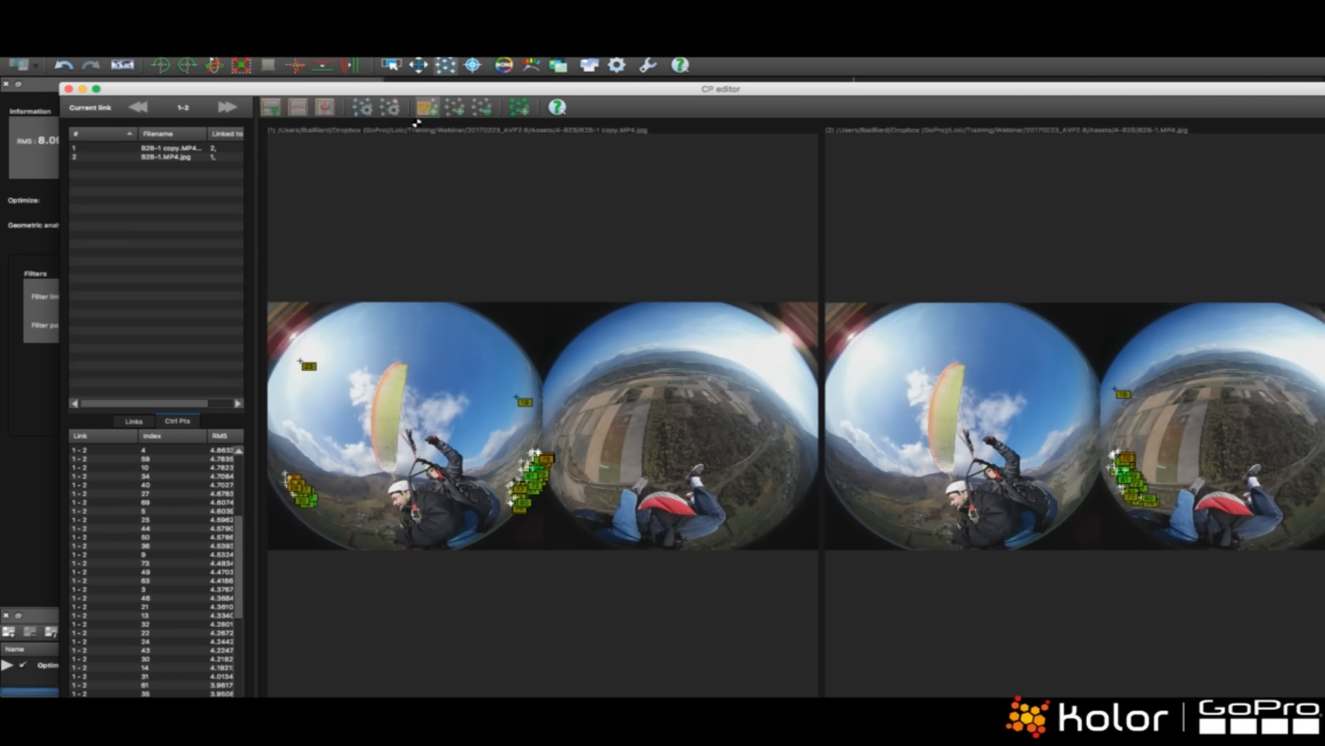
- Close the control point editor and reorient the stitched panorama until the horizon is level and the pilot is near the centre, applying the changes
left_click(68, 89)
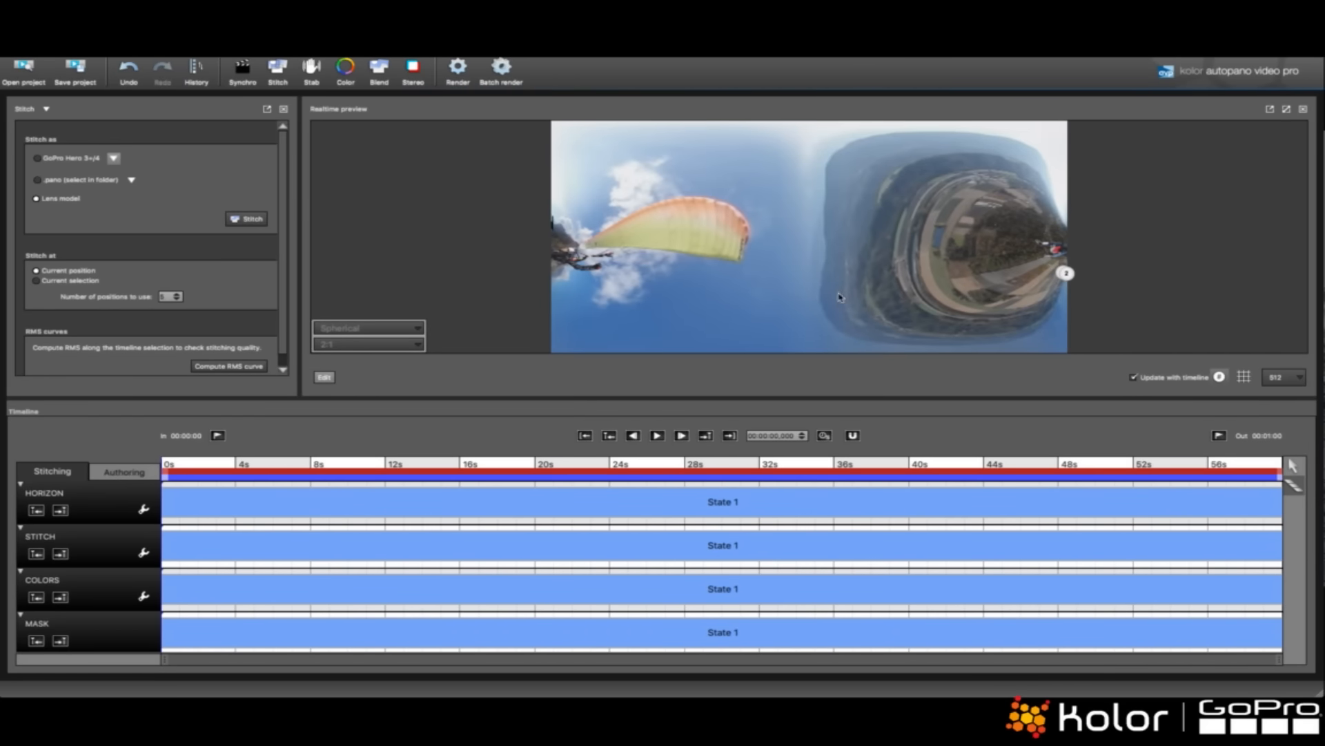
left_click_drag(839, 295, 831, 212)
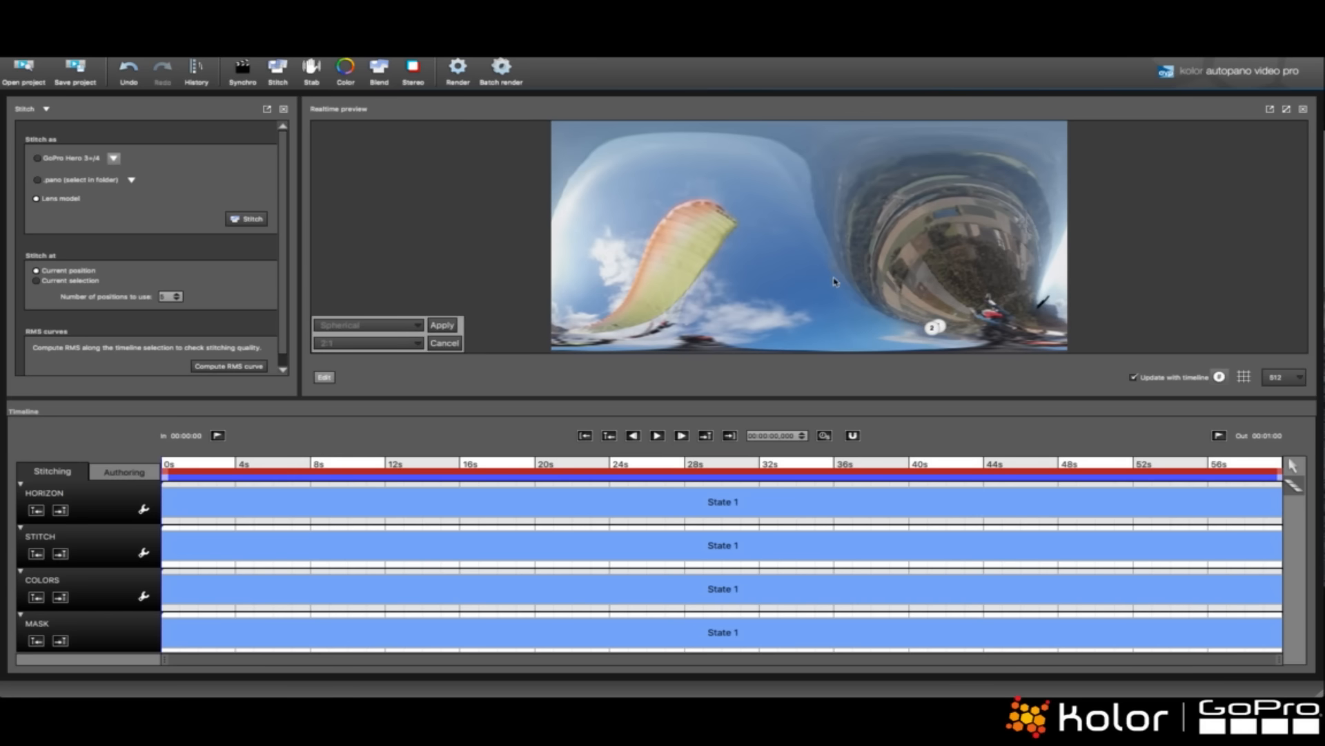
left_click_drag(834, 280, 1002, 323)
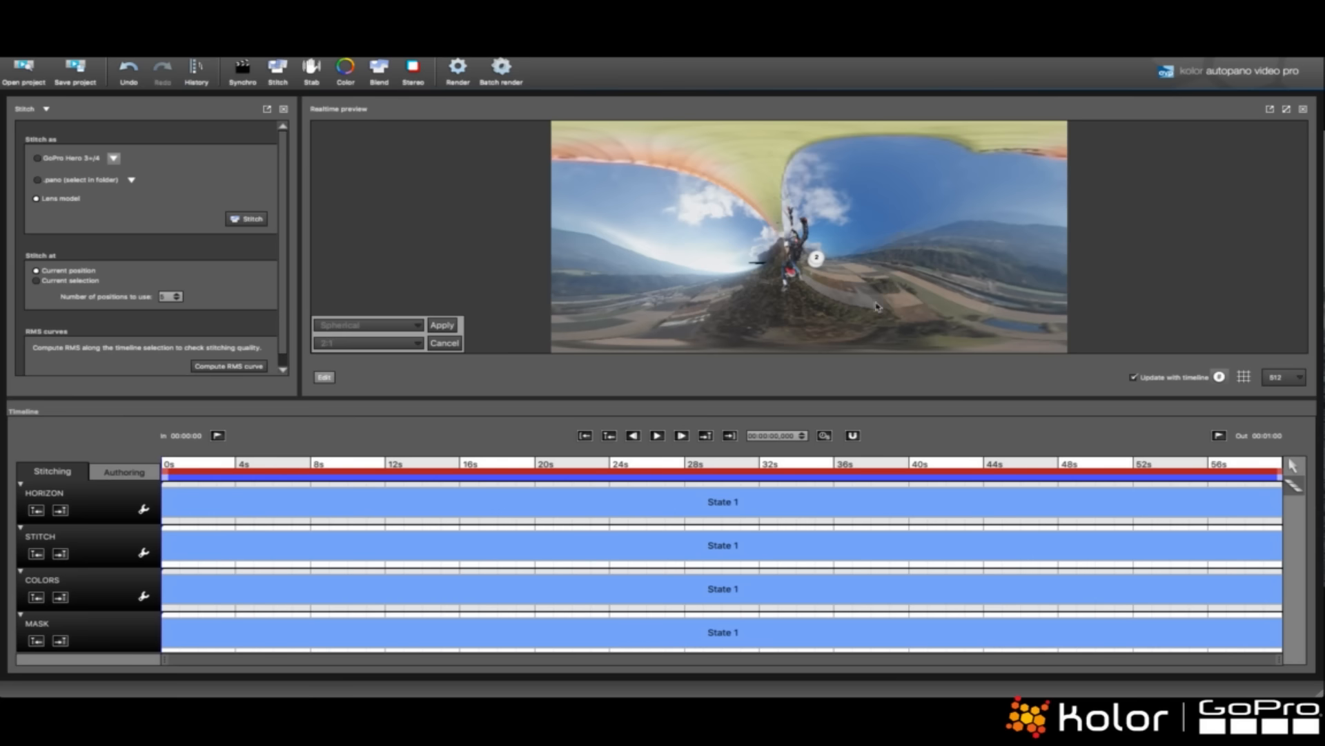
left_click(442, 324)
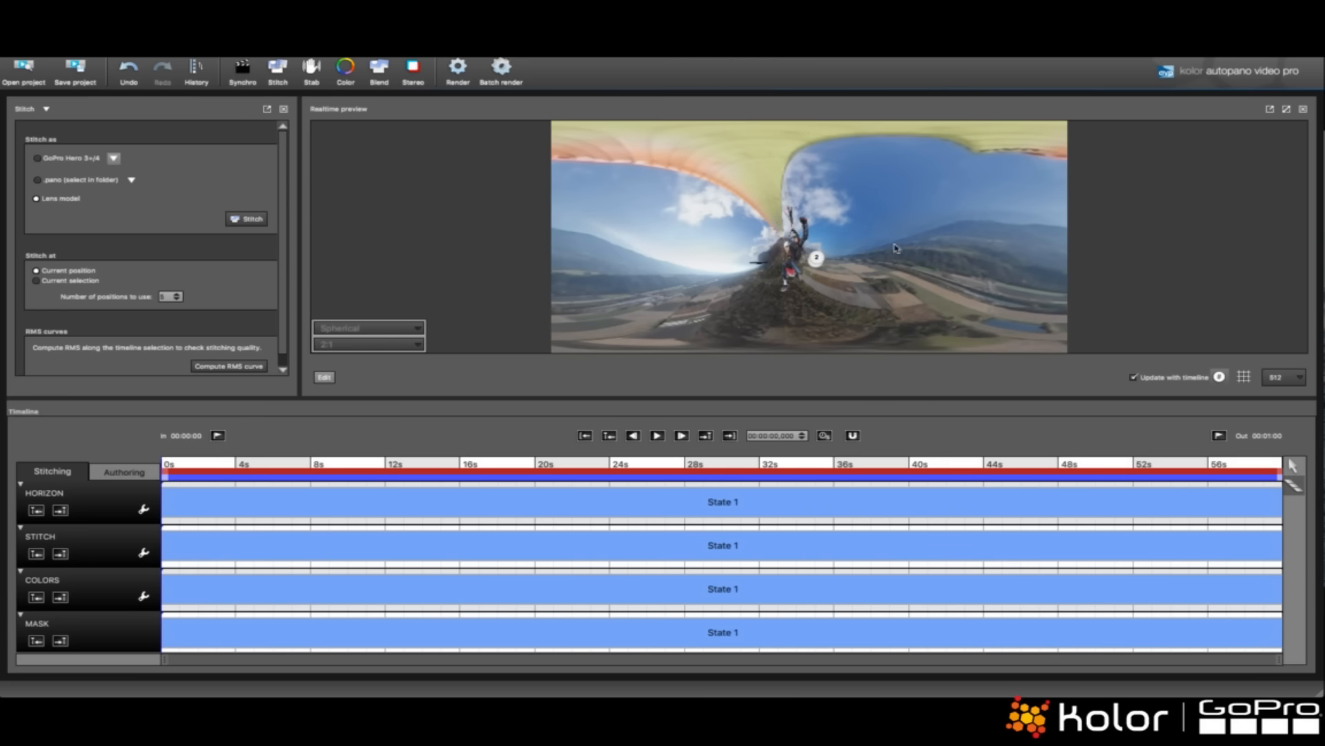
left_click_drag(780, 270, 806, 265)
left_click_drag(1015, 236, 1017, 244)
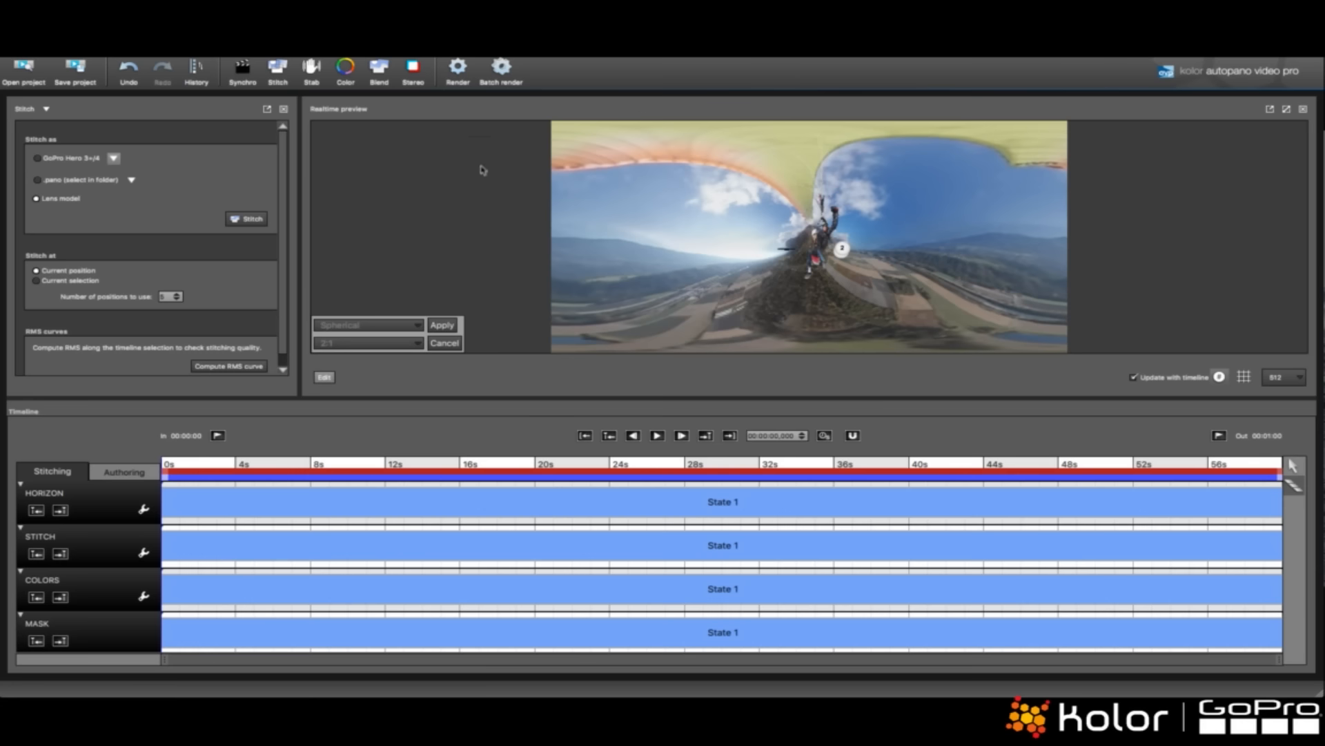
left_click(442, 325)
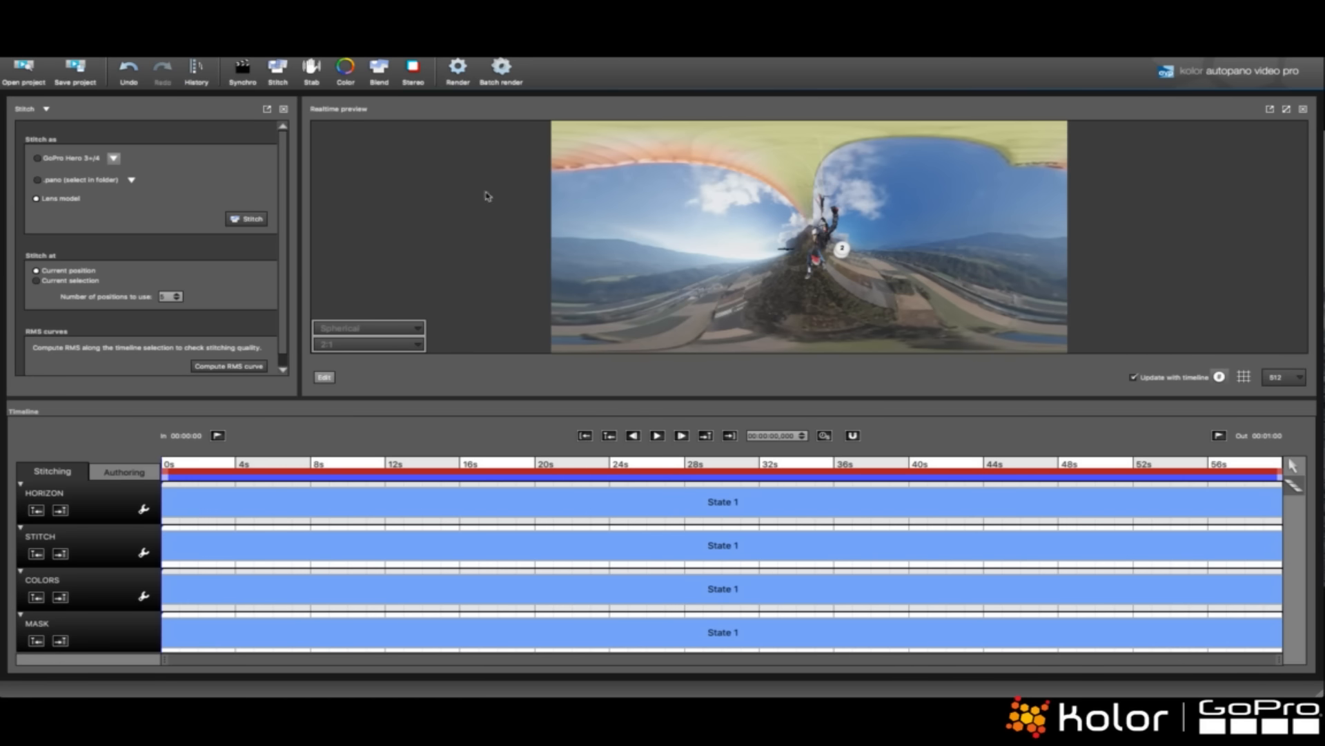
- Save the project as B2B-1 in the 4-B2B folder and start a new empty project
key("super+s")
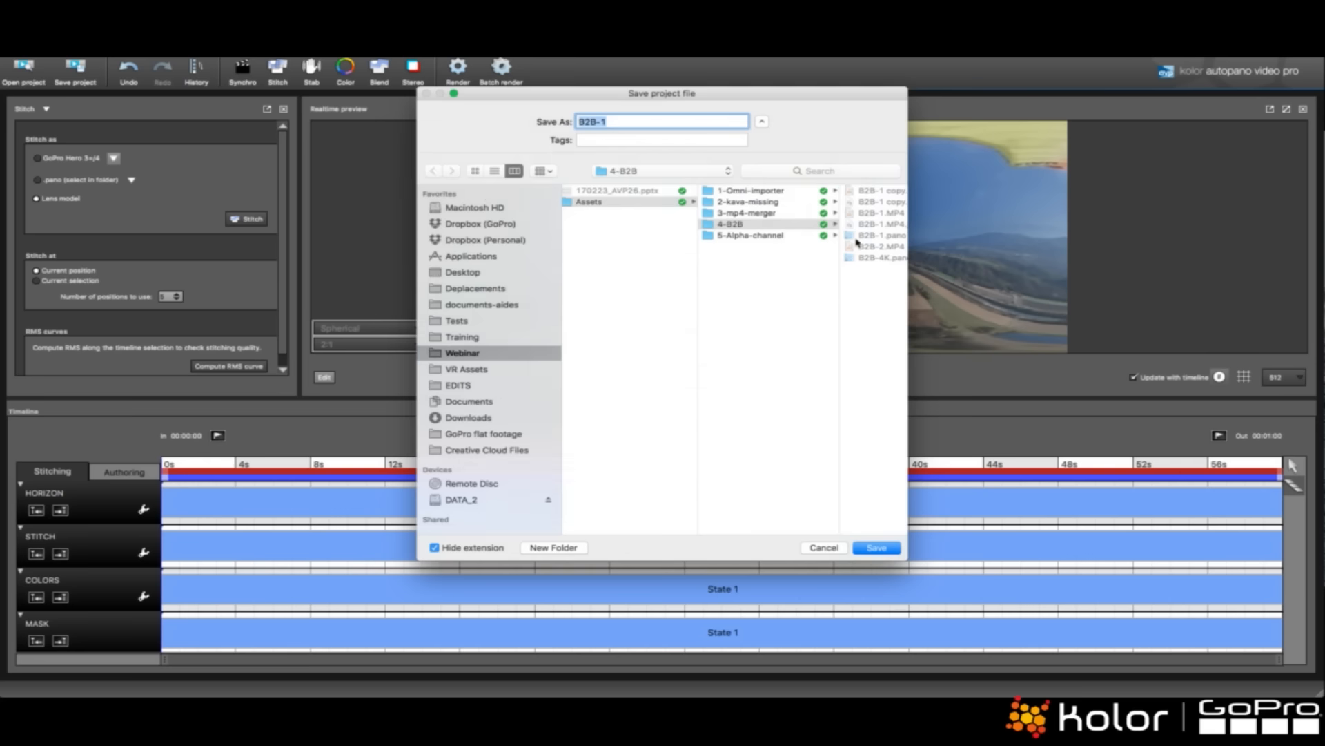
left_click(876, 548)
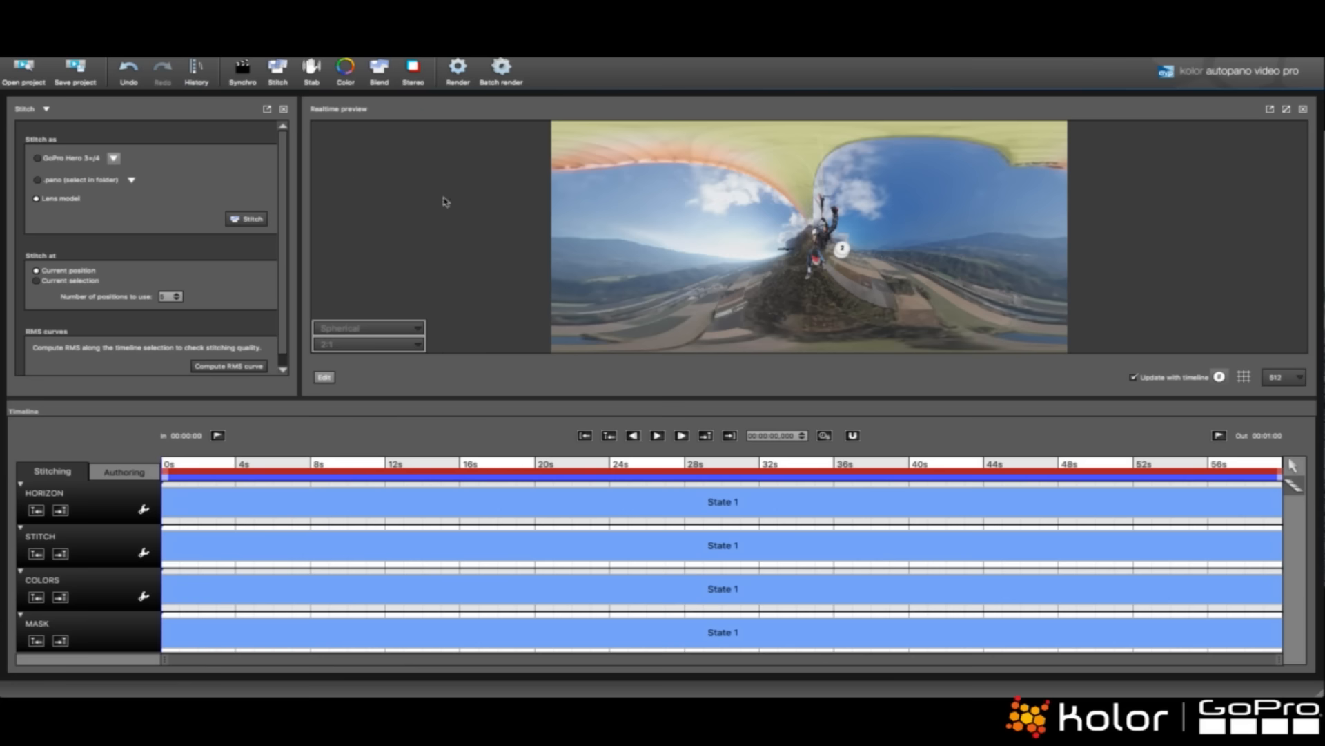
key("super+n")
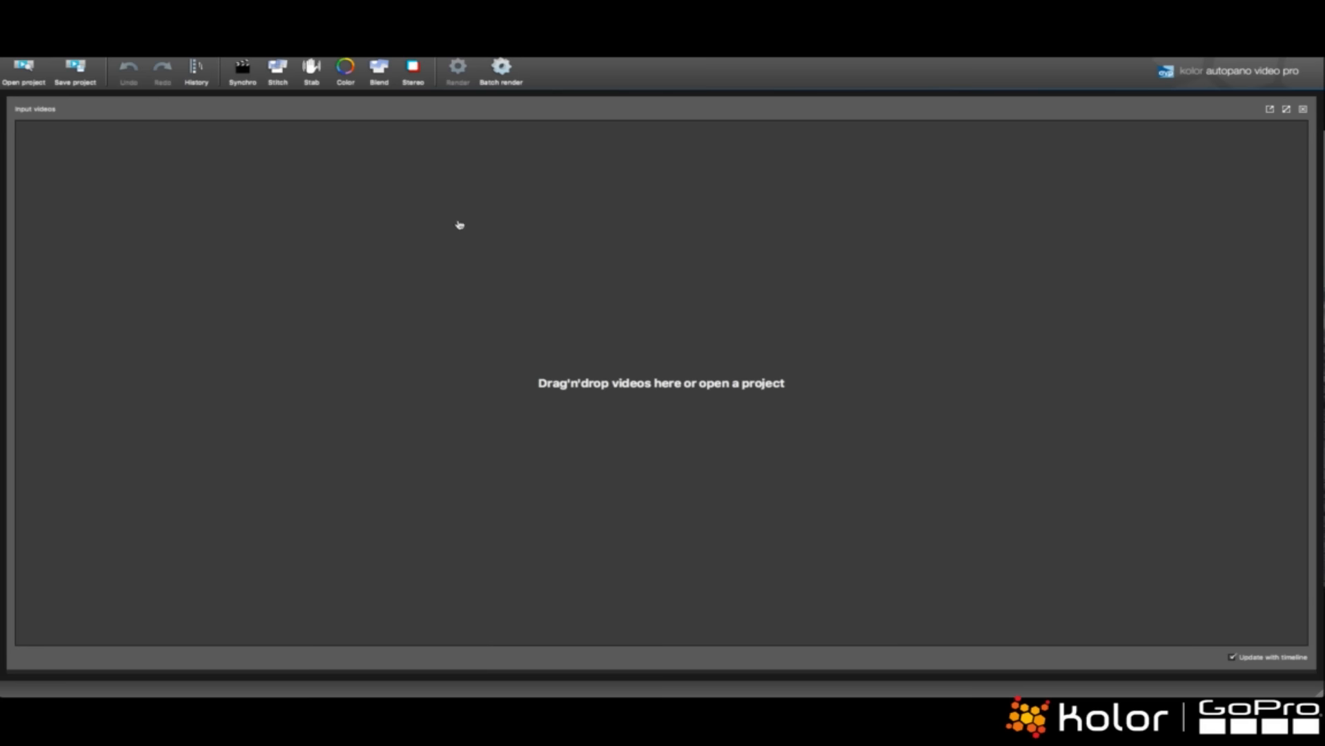
- Duplicate B2B-2.MP4 in the 4-B2B folder and import both the original and the copy into the new project
key("super+Tab")
left_click(731, 395)
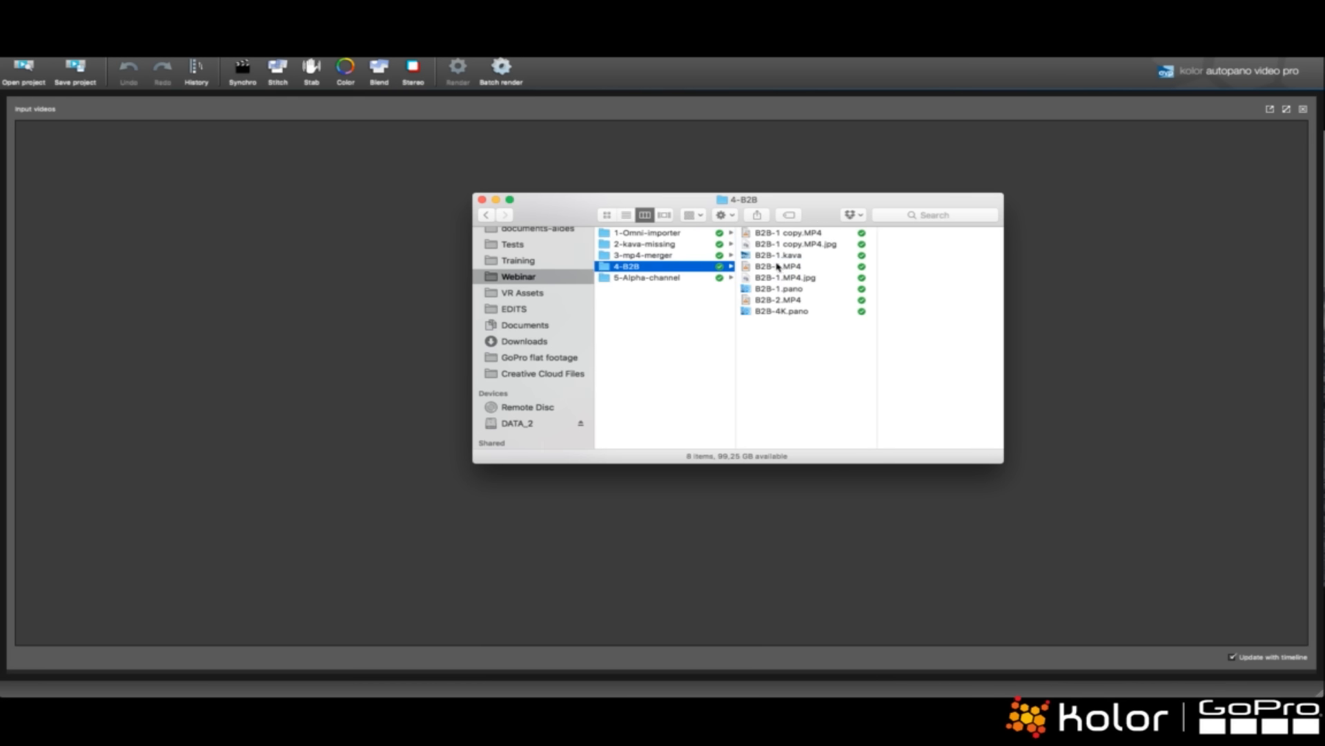
left_click(777, 301)
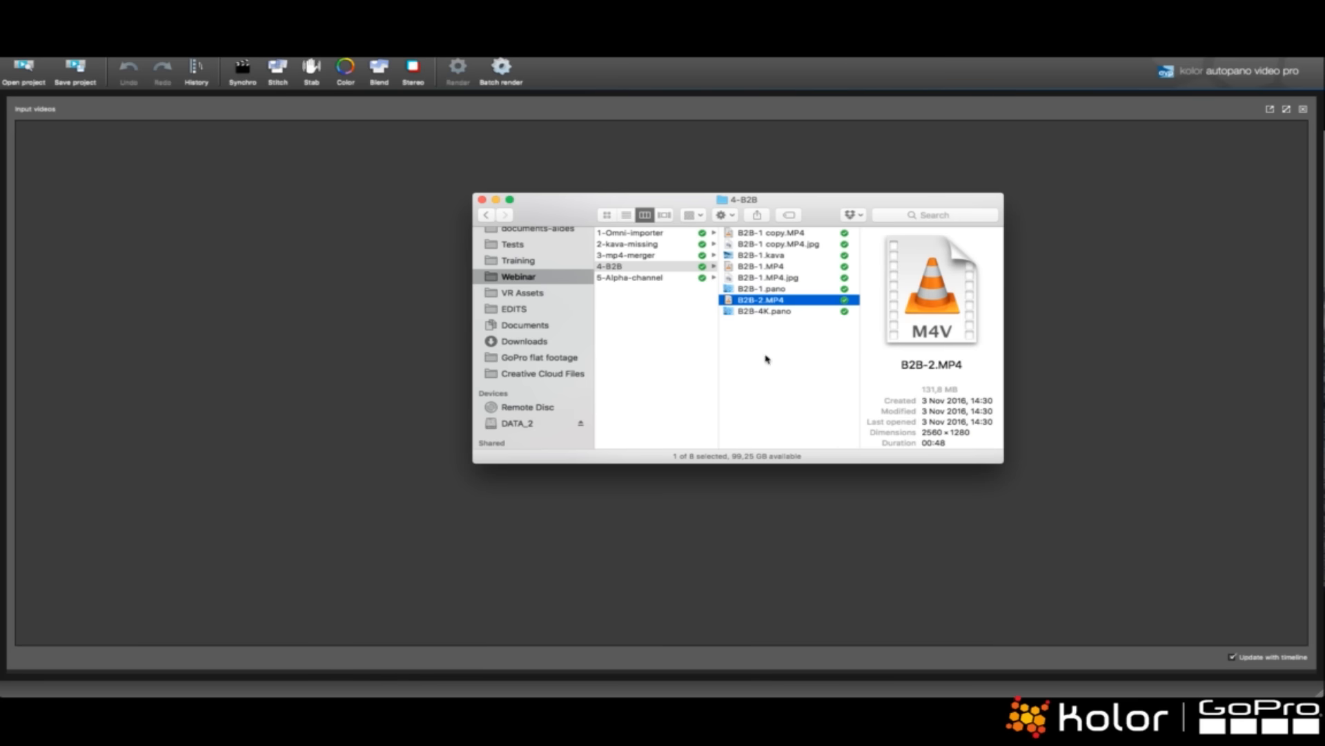
key("super+d")
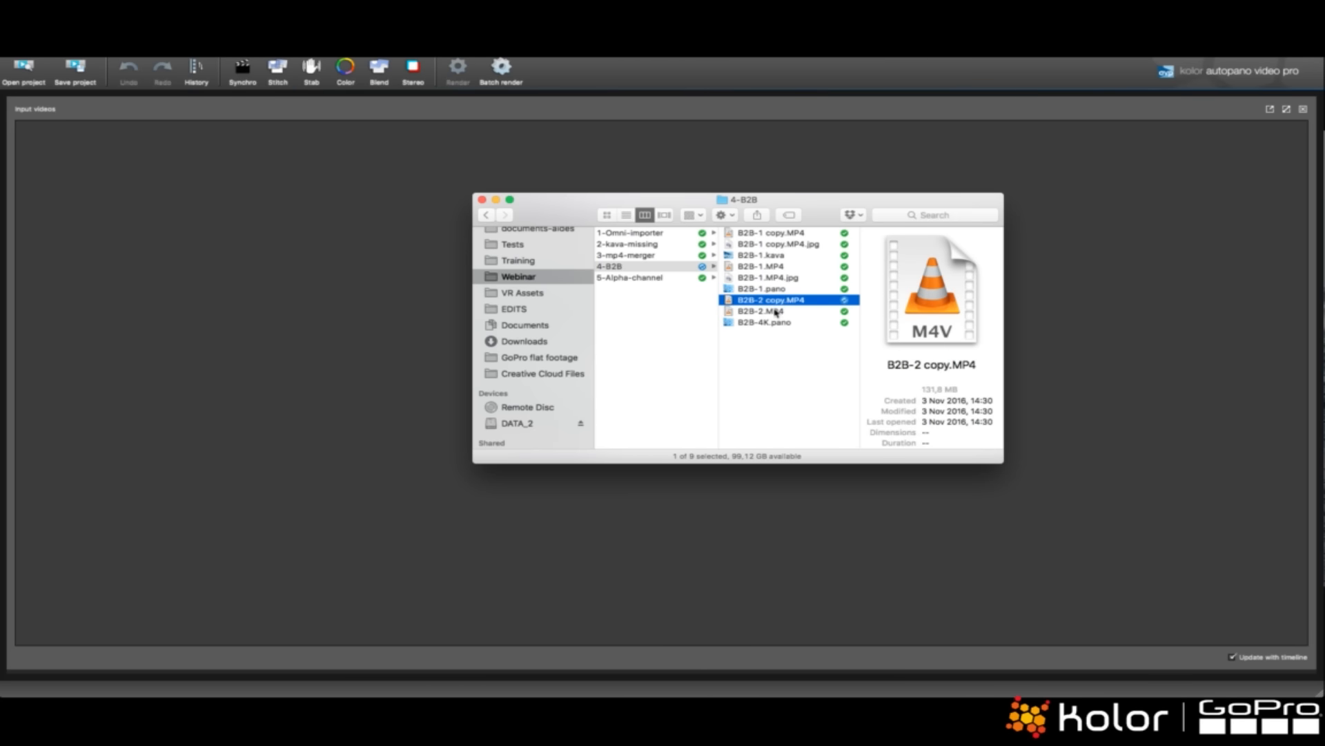
left_click(773, 312, "shift")
left_click_drag(773, 312, 394, 312)
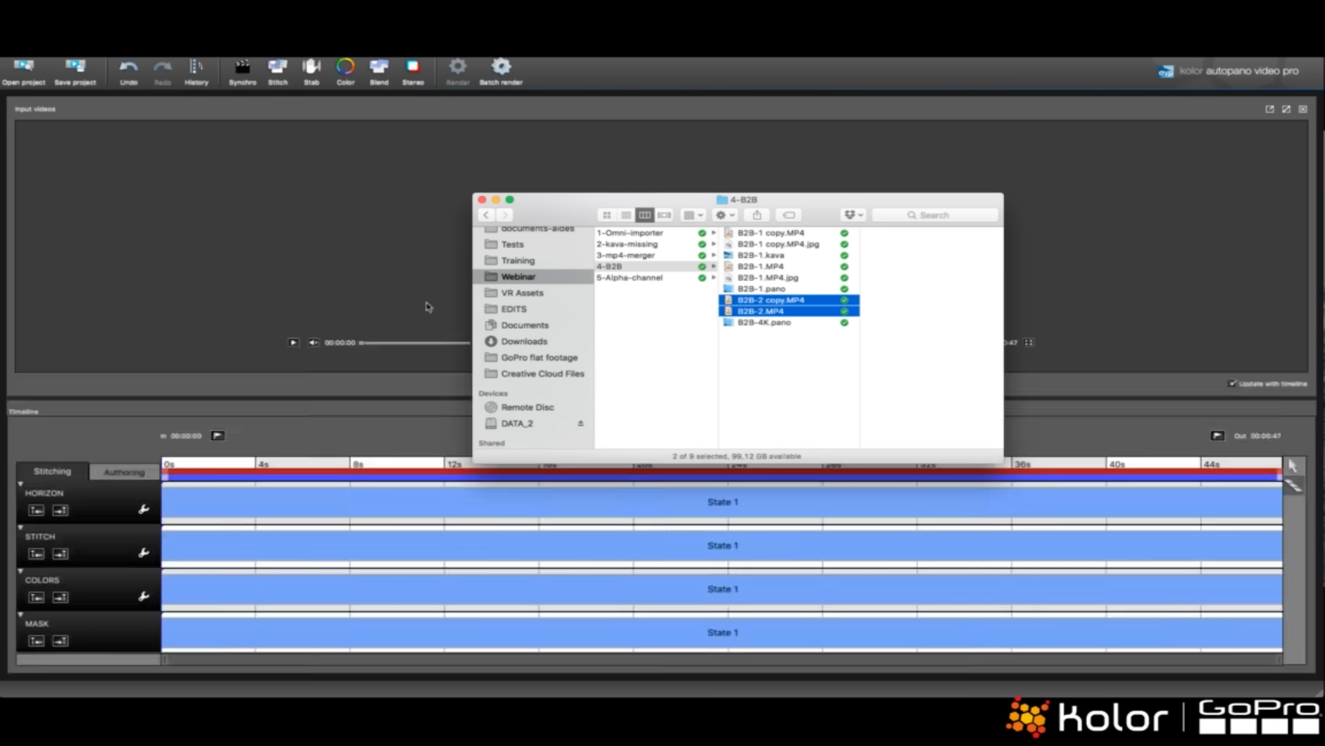
left_click(211, 316)
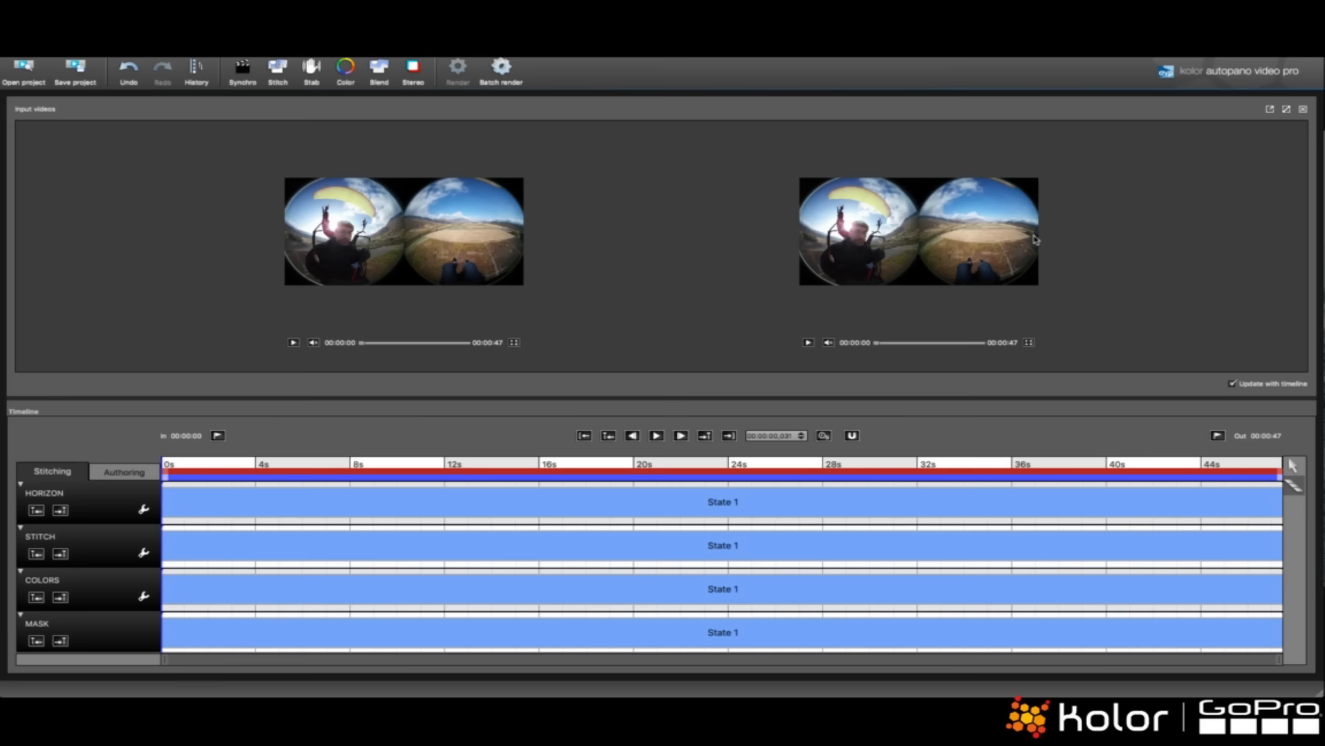
- Show the stitching options and choose stitching from a .pano file selected in a folder
left_click(278, 72)
left_click(38, 181)
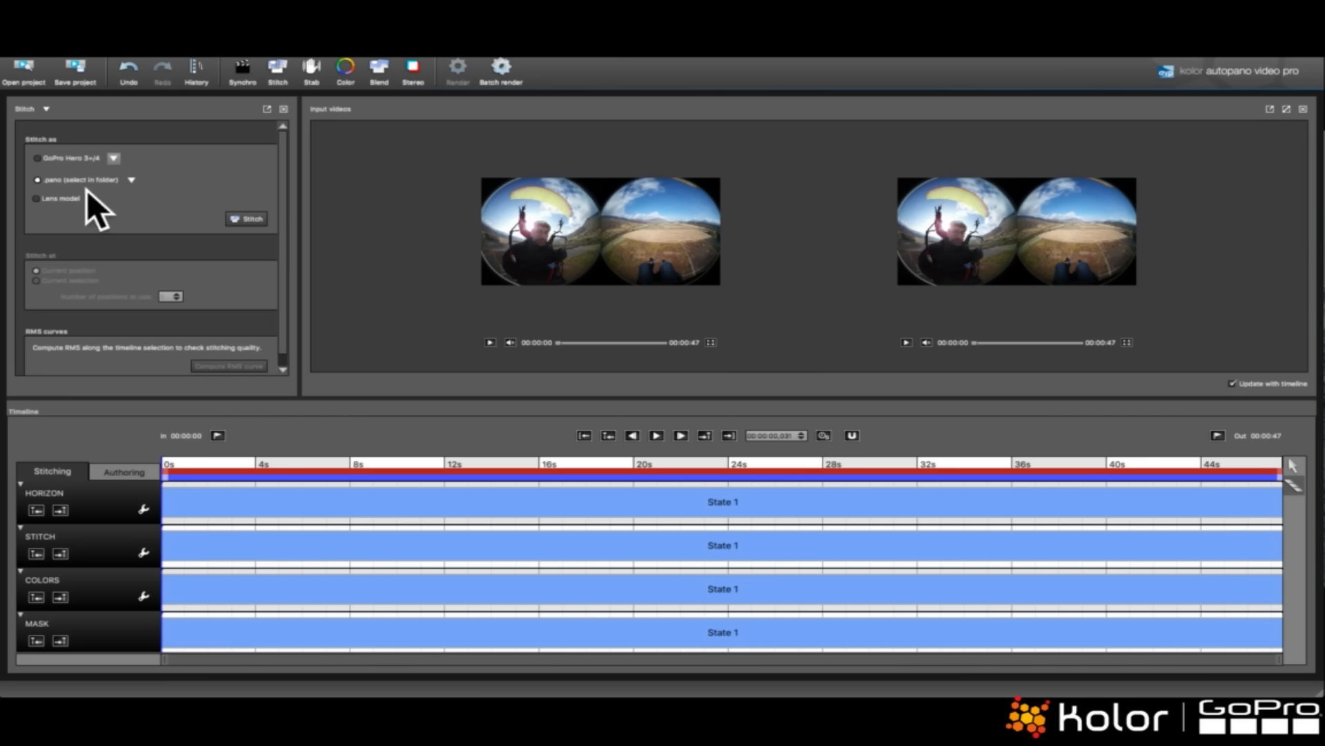
left_click(253, 219)
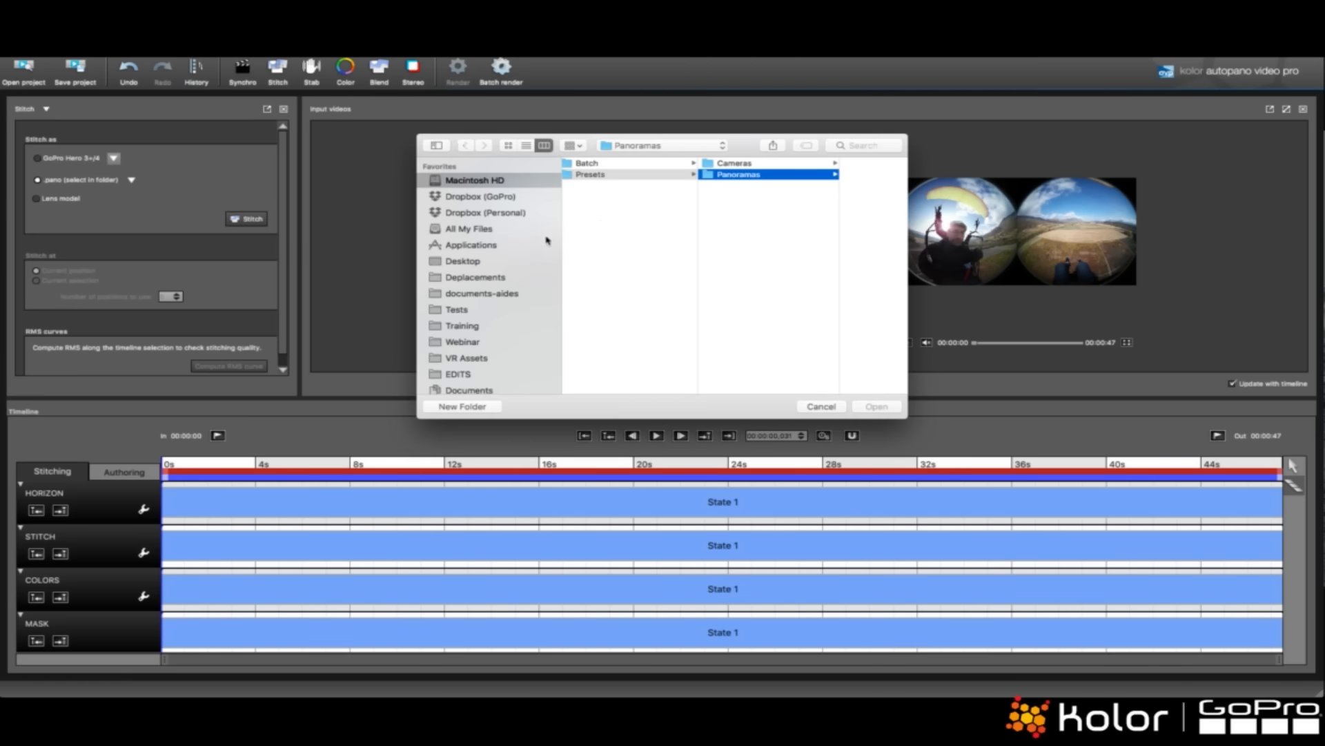
left_click(476, 342)
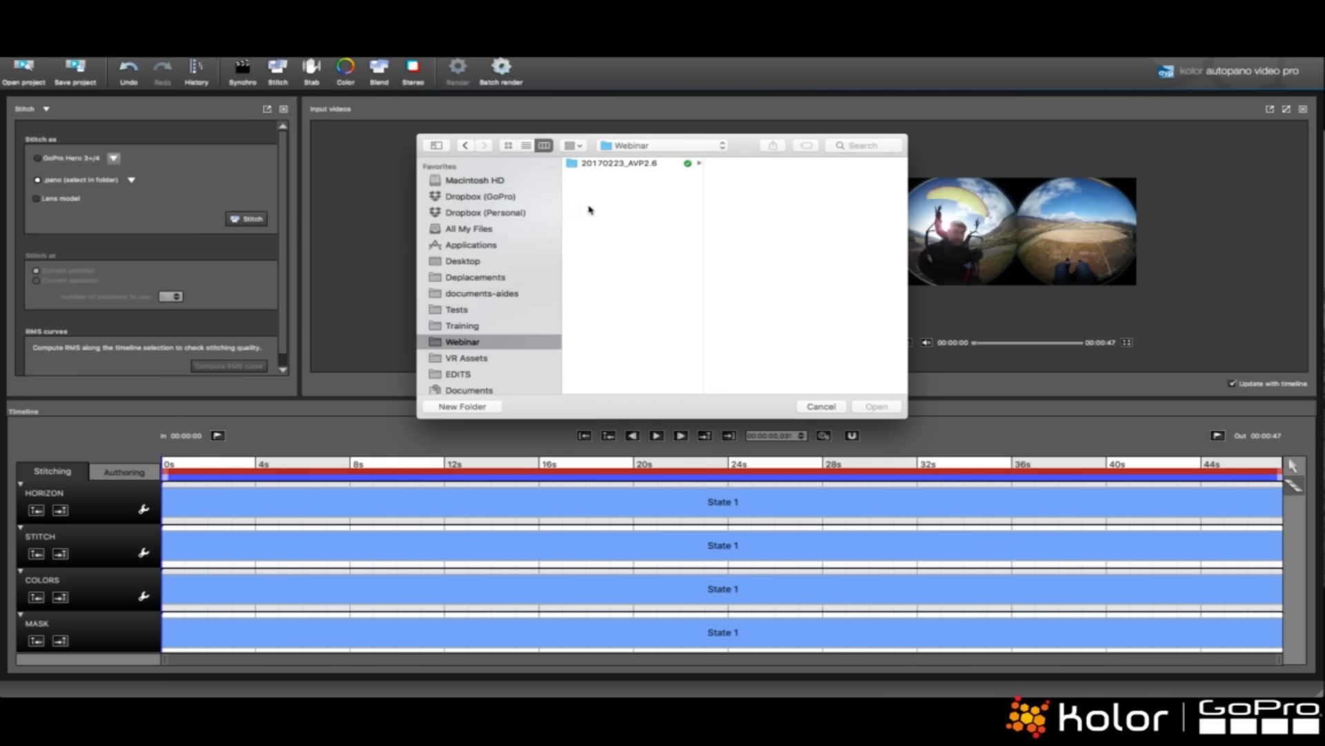
left_click(620, 164)
left_click(730, 175)
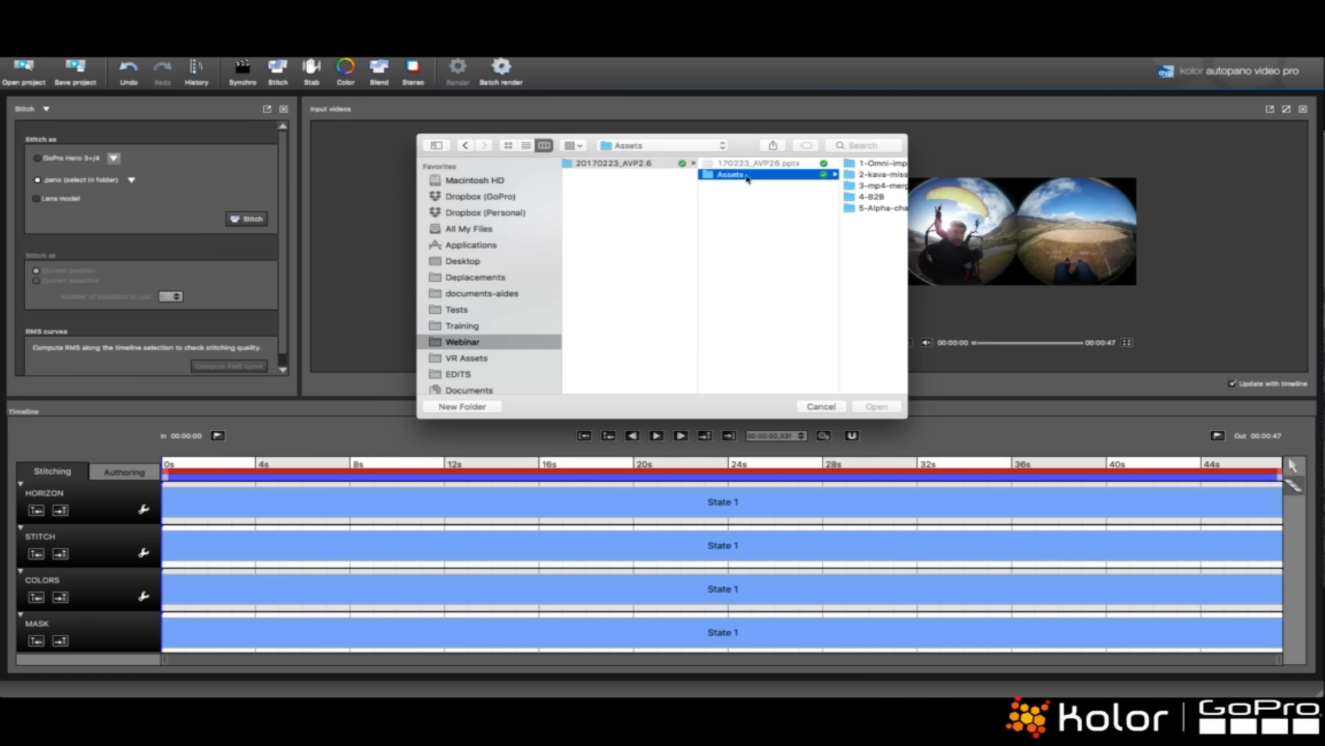
left_click(871, 179)
left_click(701, 185)
left_click(686, 197)
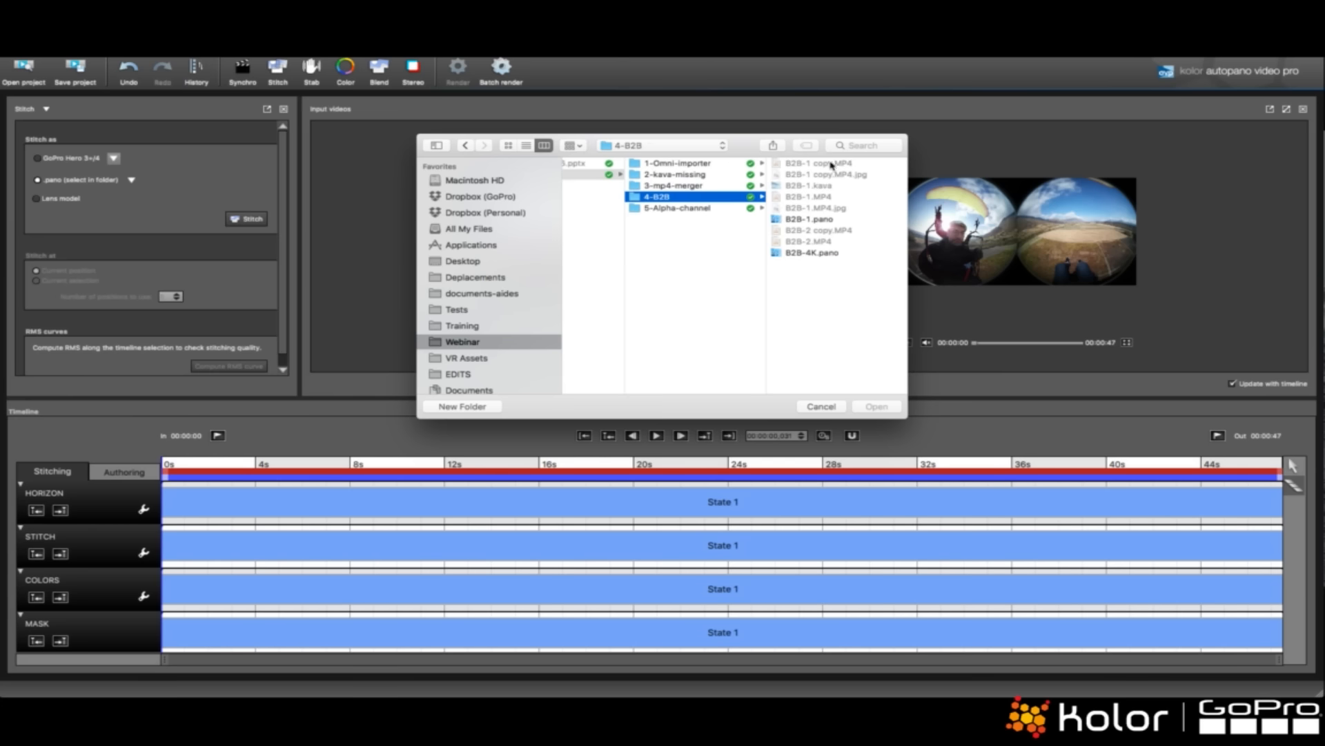
left_click(814, 219)
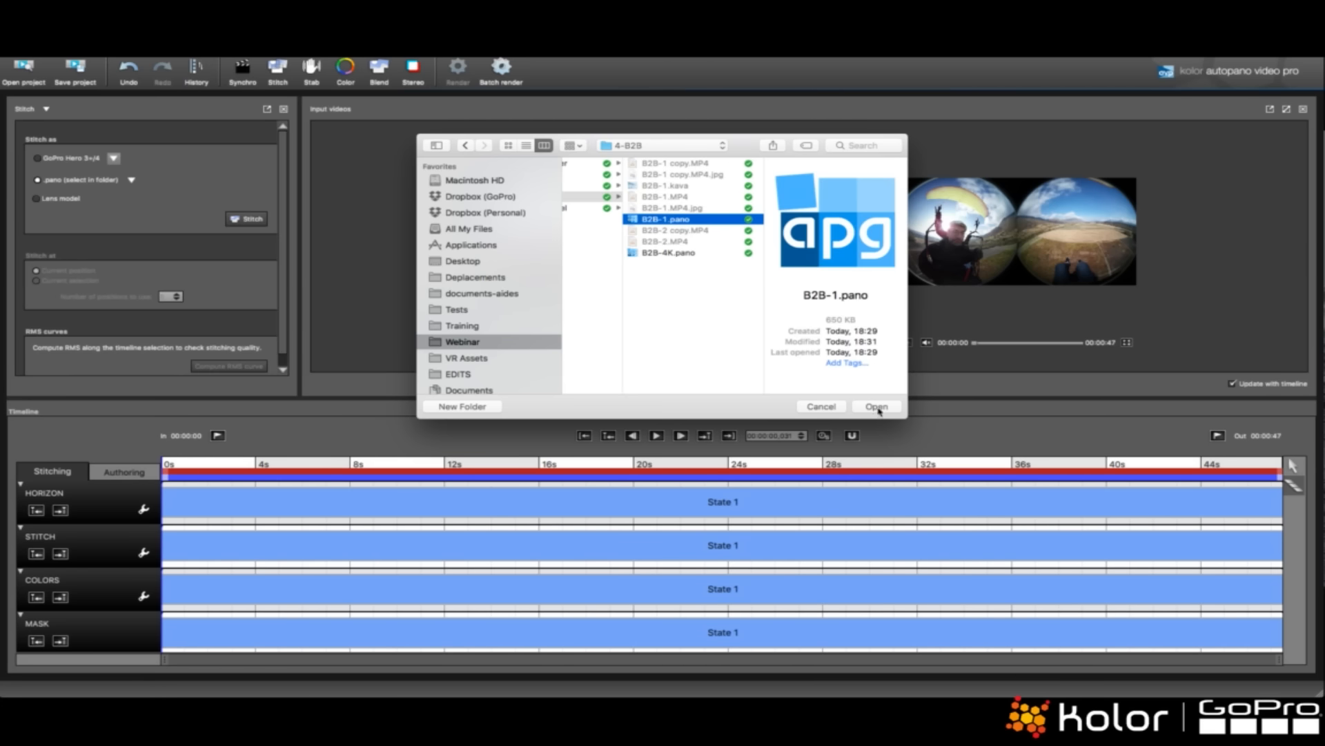
left_click(831, 408)
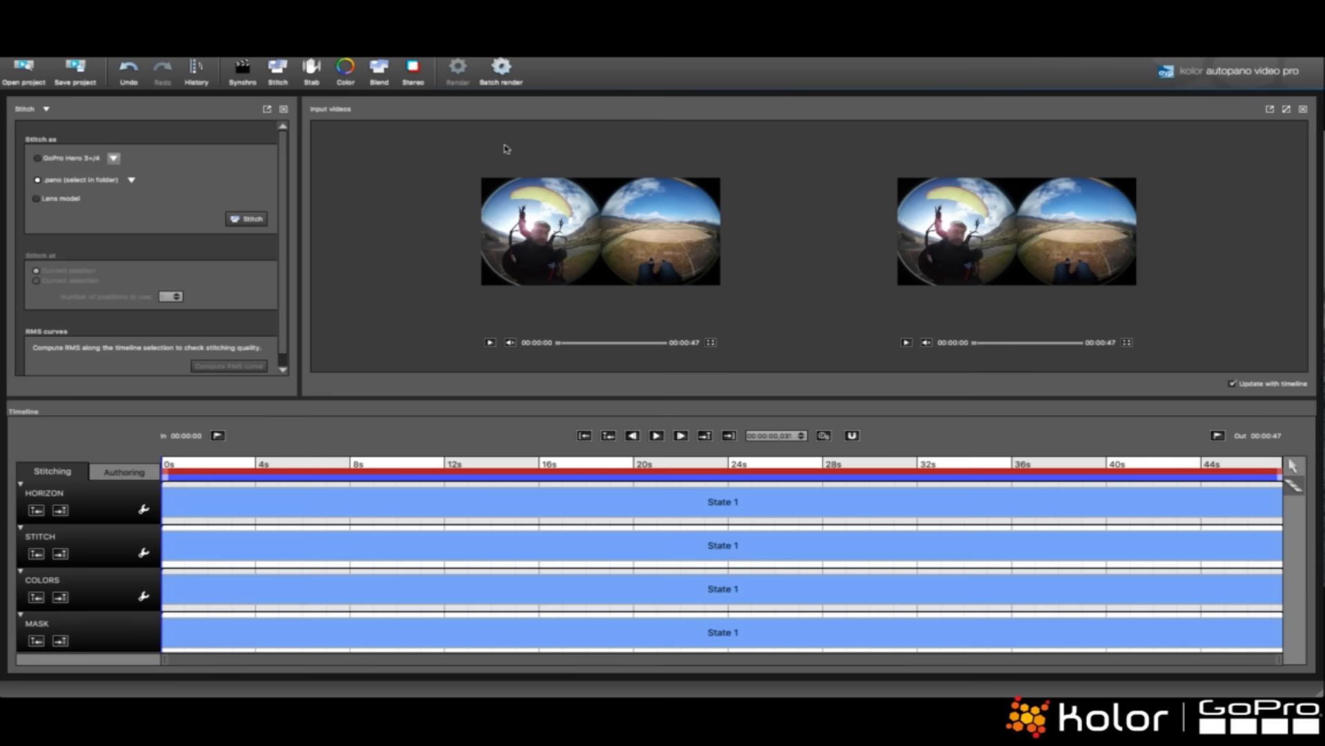
- Examine which camera presets and .pano templates are available for stitching, leaving the current choice as it is
left_click(114, 158)
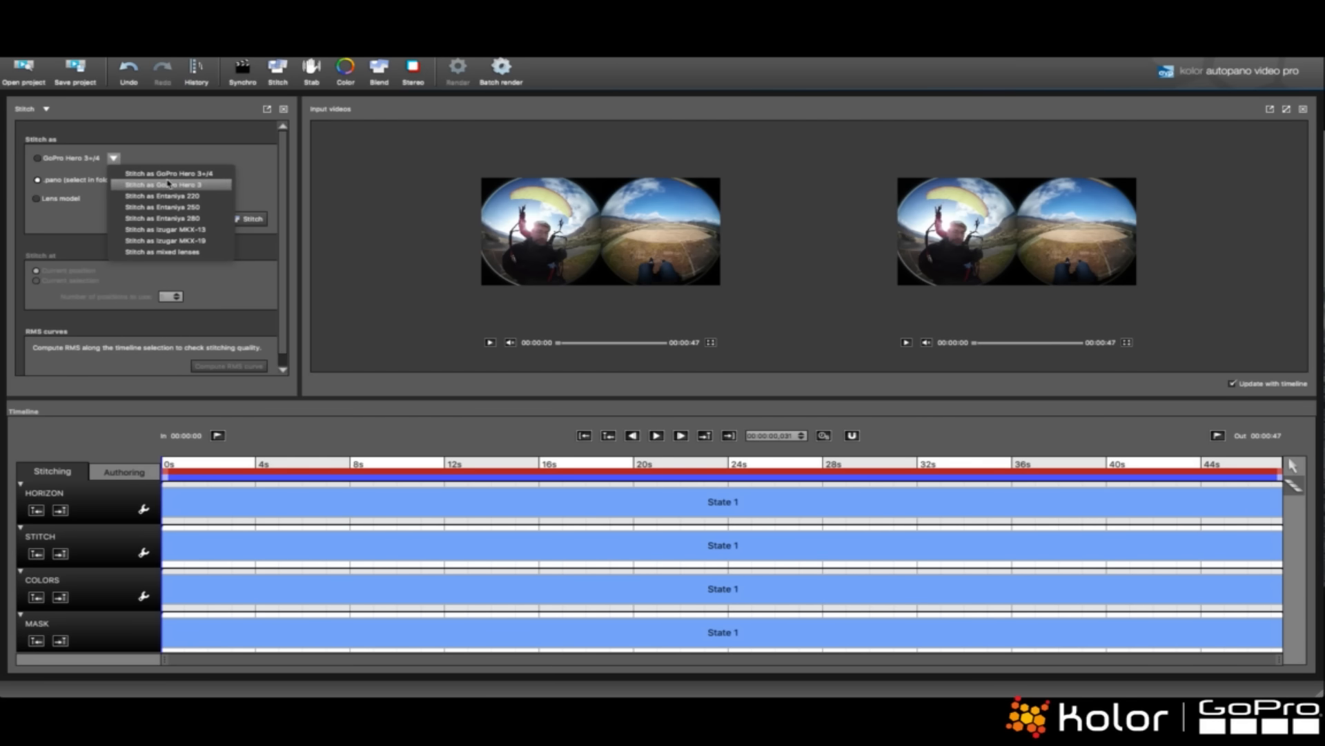
left_click(184, 147)
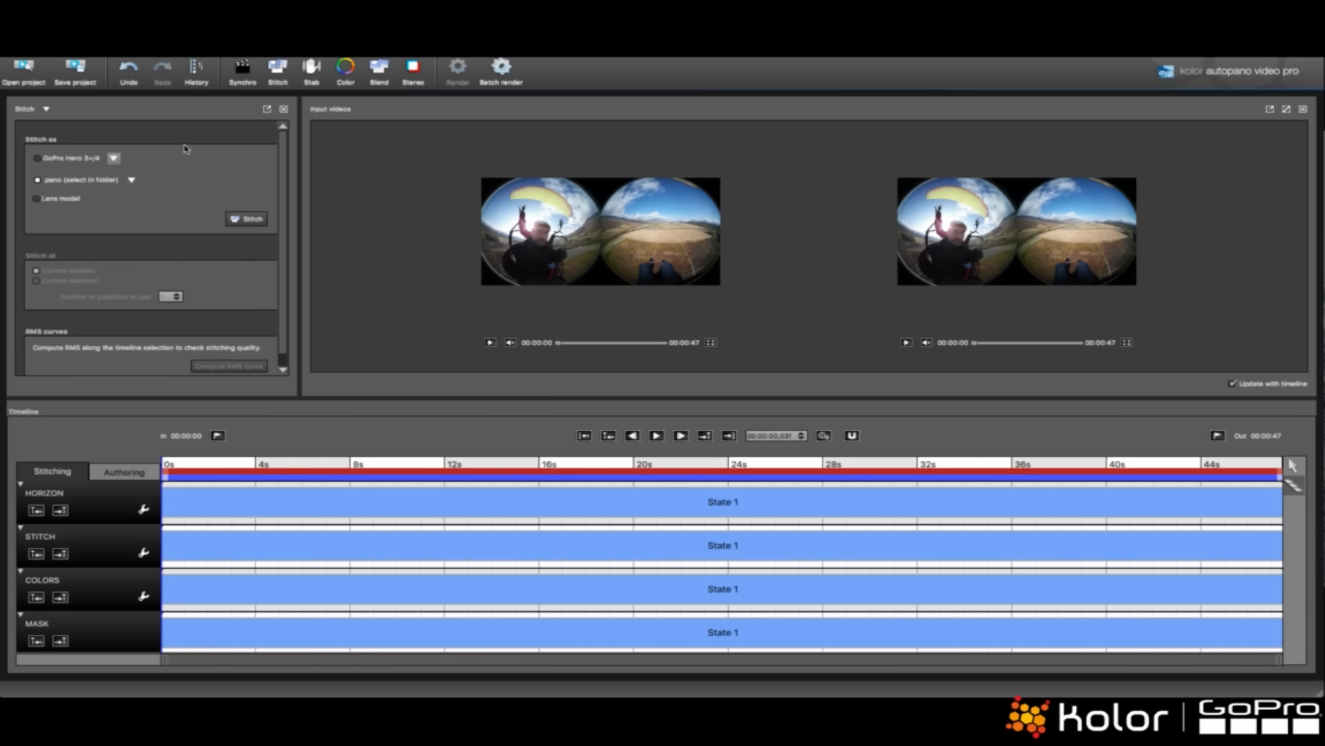
left_click(131, 180)
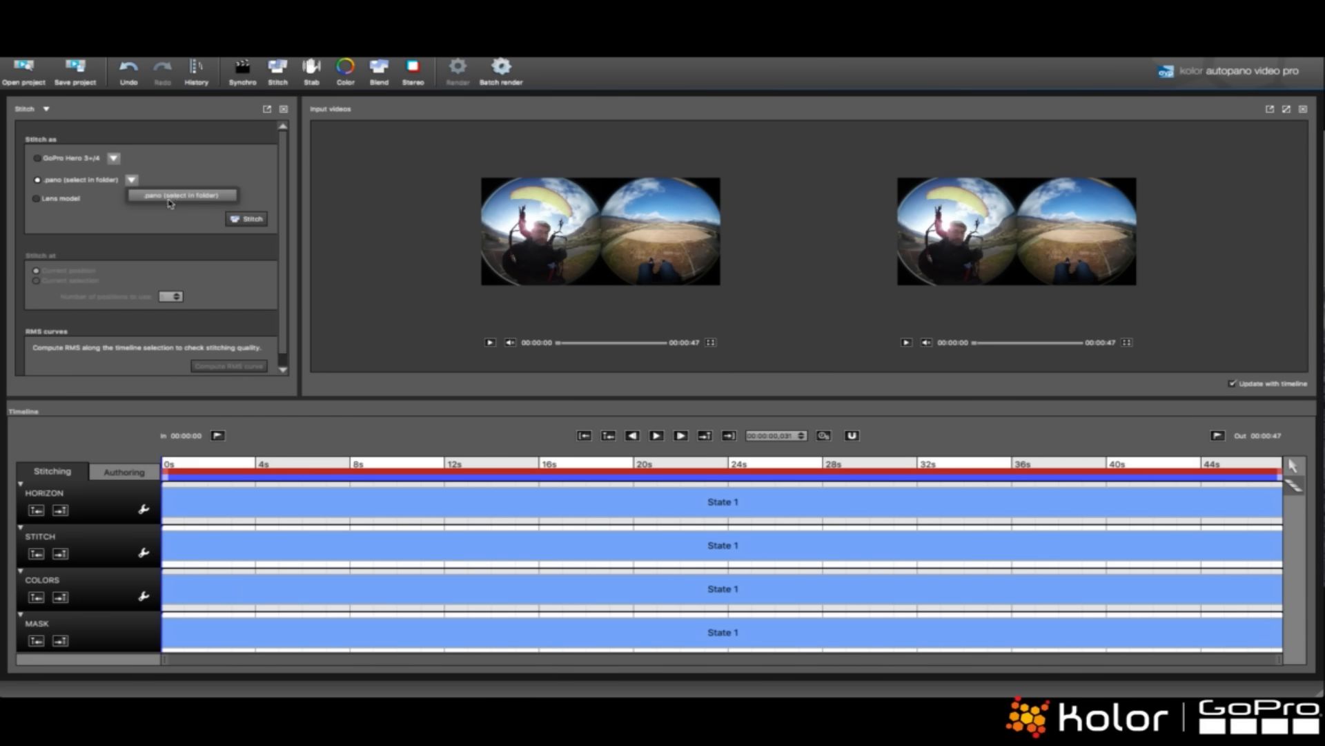
left_click(175, 169)
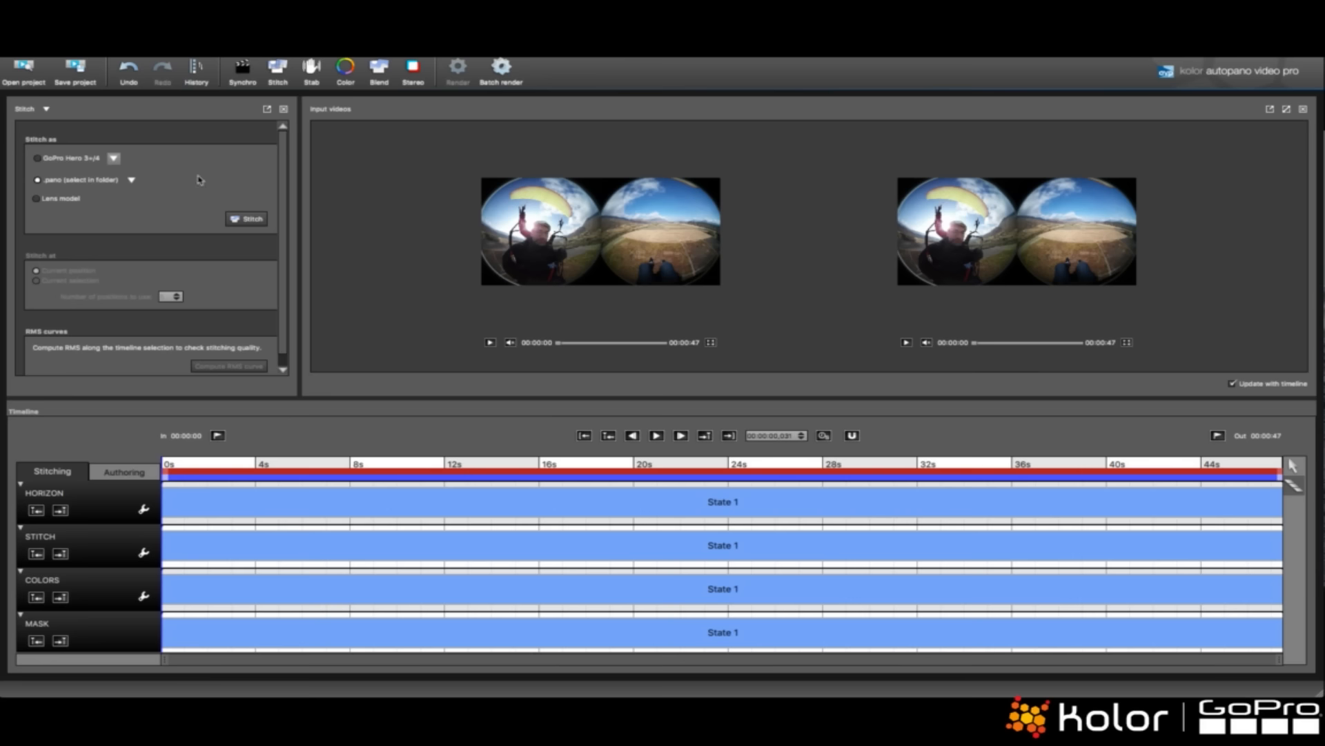
- Open the Edition preferences and show the application's data location folder in the file browser
left_click(150, 33)
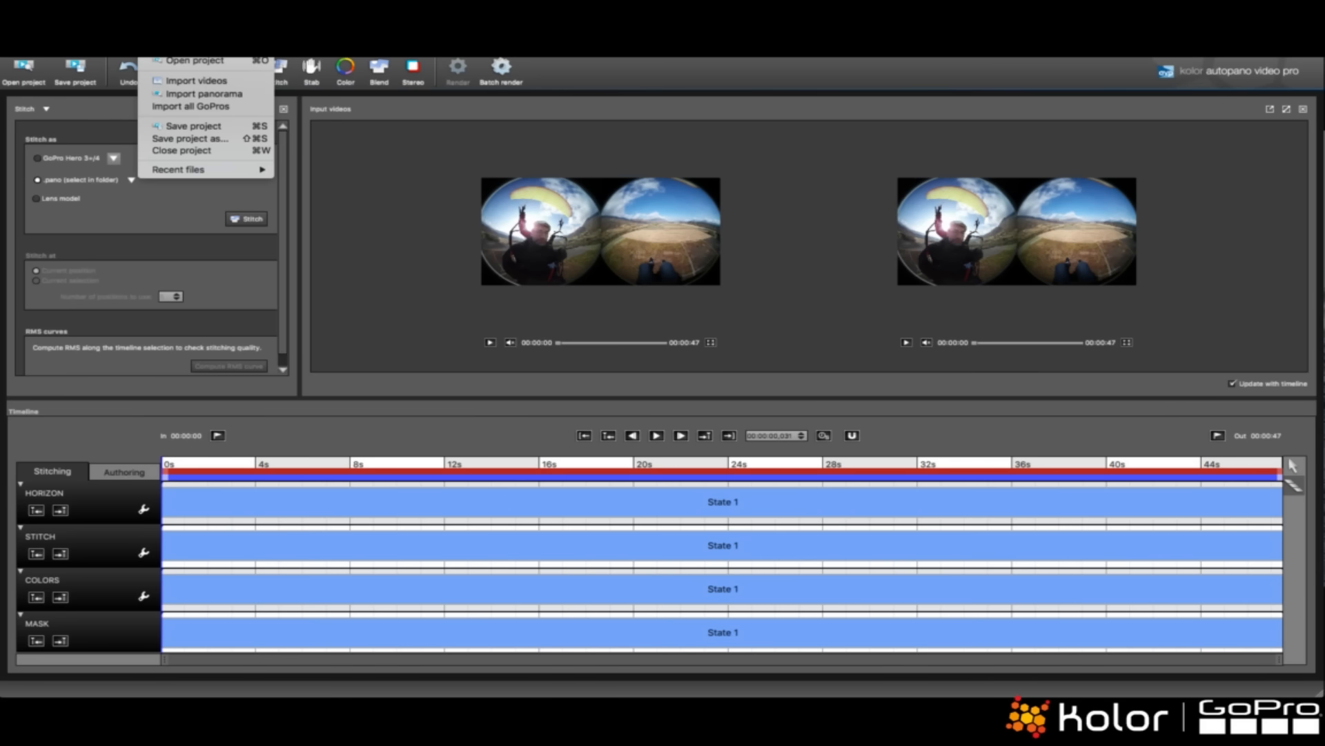
mouse_move(96, 34)
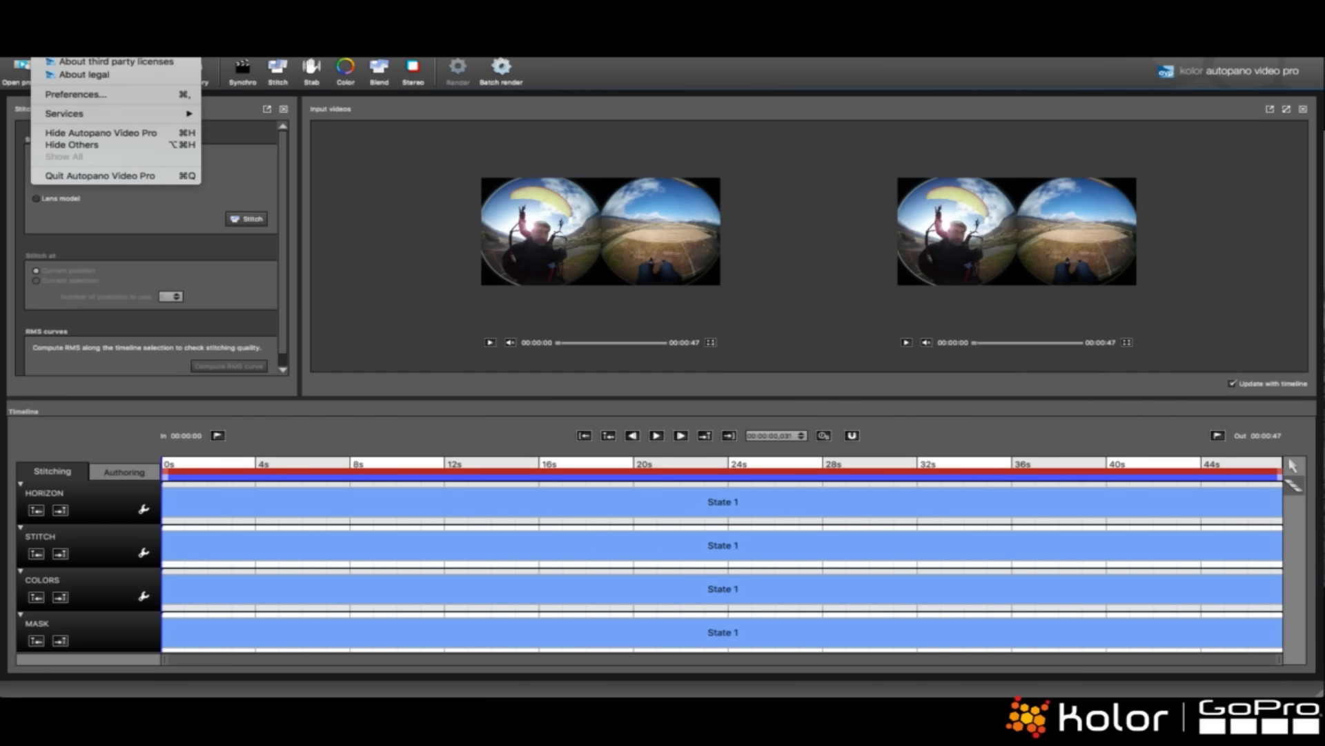
left_click(108, 97)
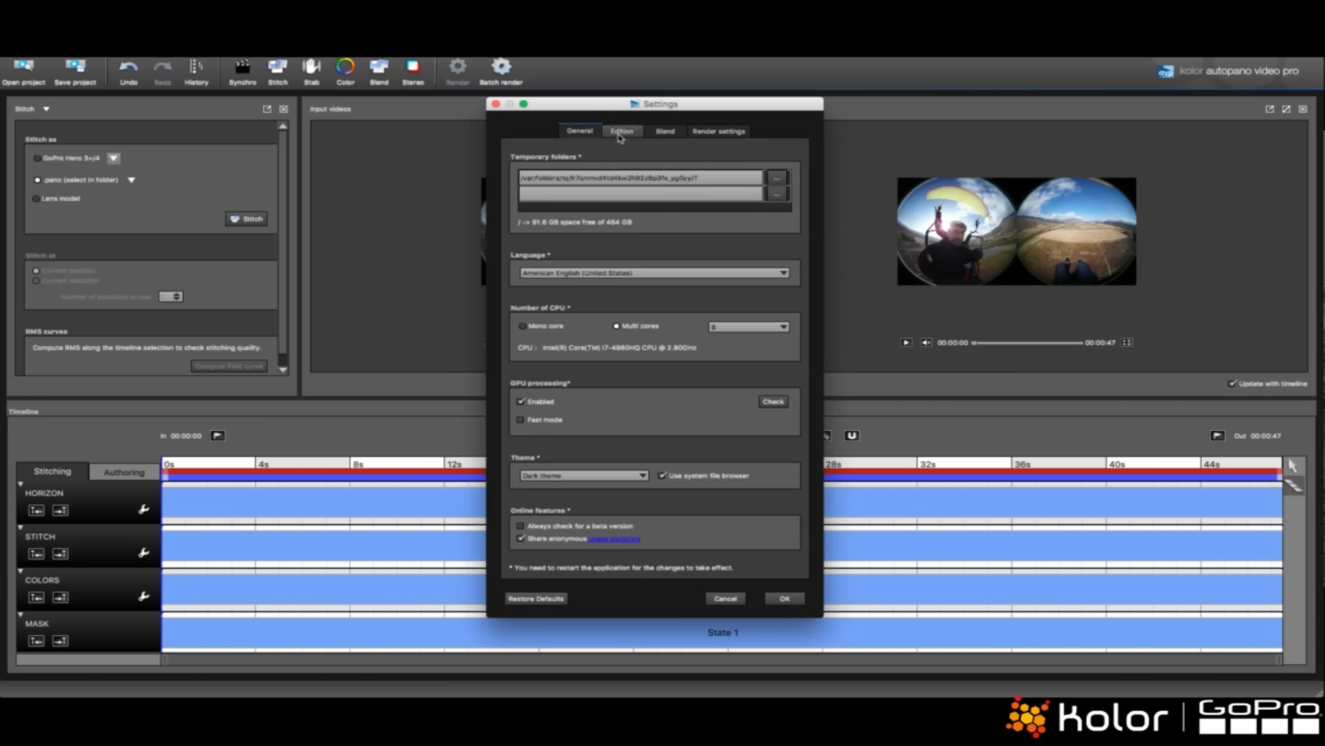
left_click(620, 137)
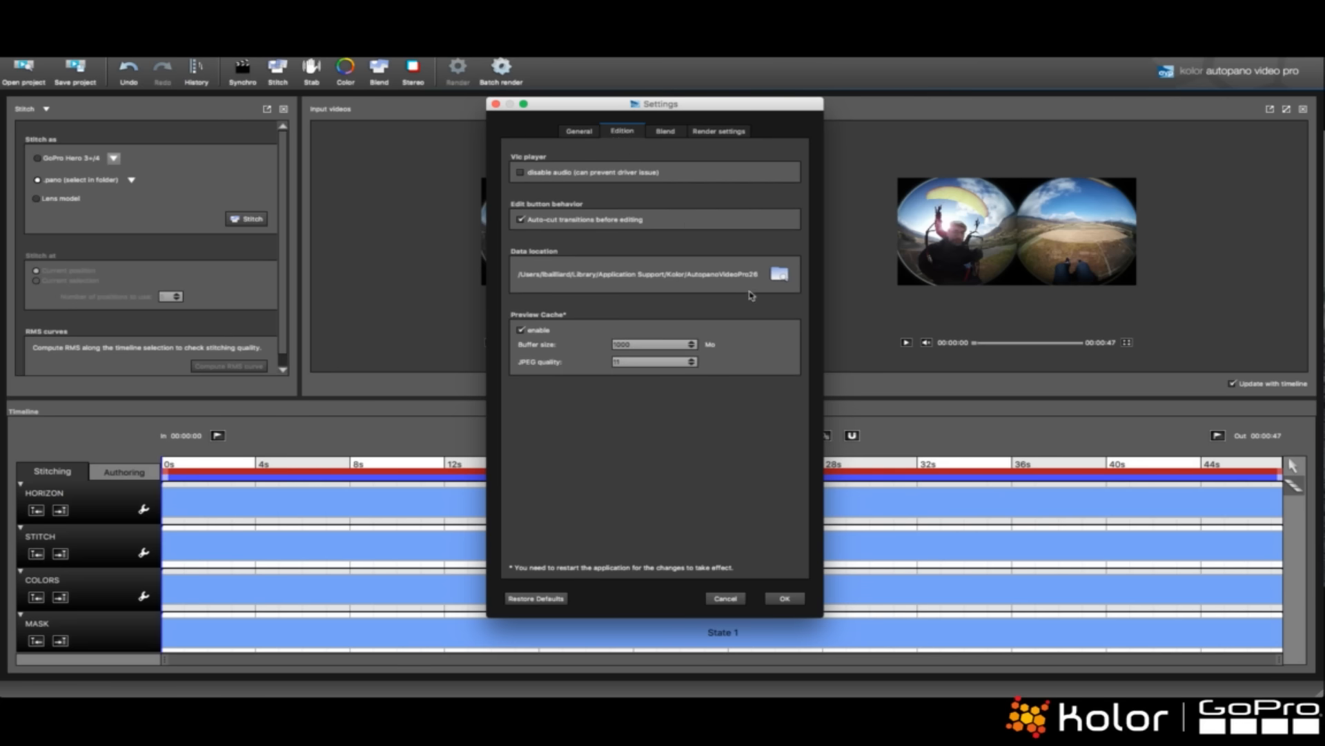
left_click(779, 277)
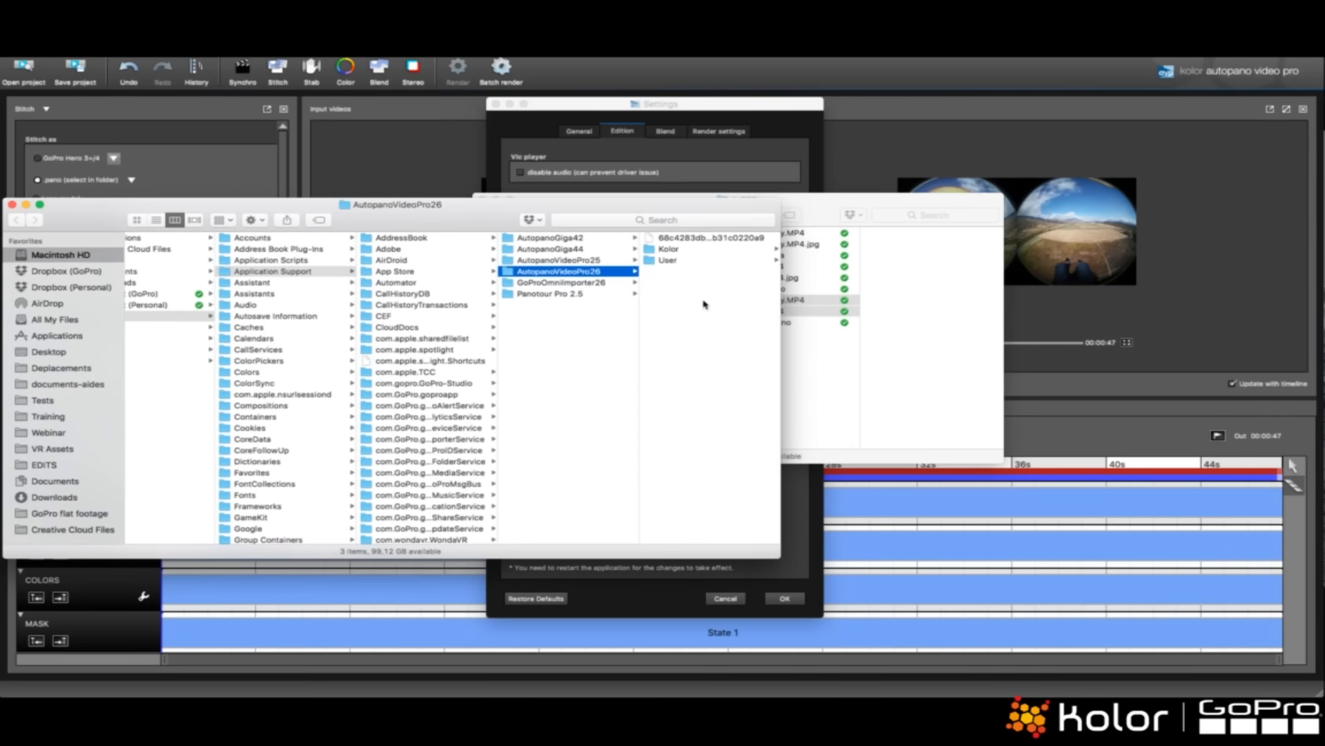
- Browse to the Cameras folder under User and Presets, and place its window so the 4-B2B folder's files are visible beside it
left_click(684, 260)
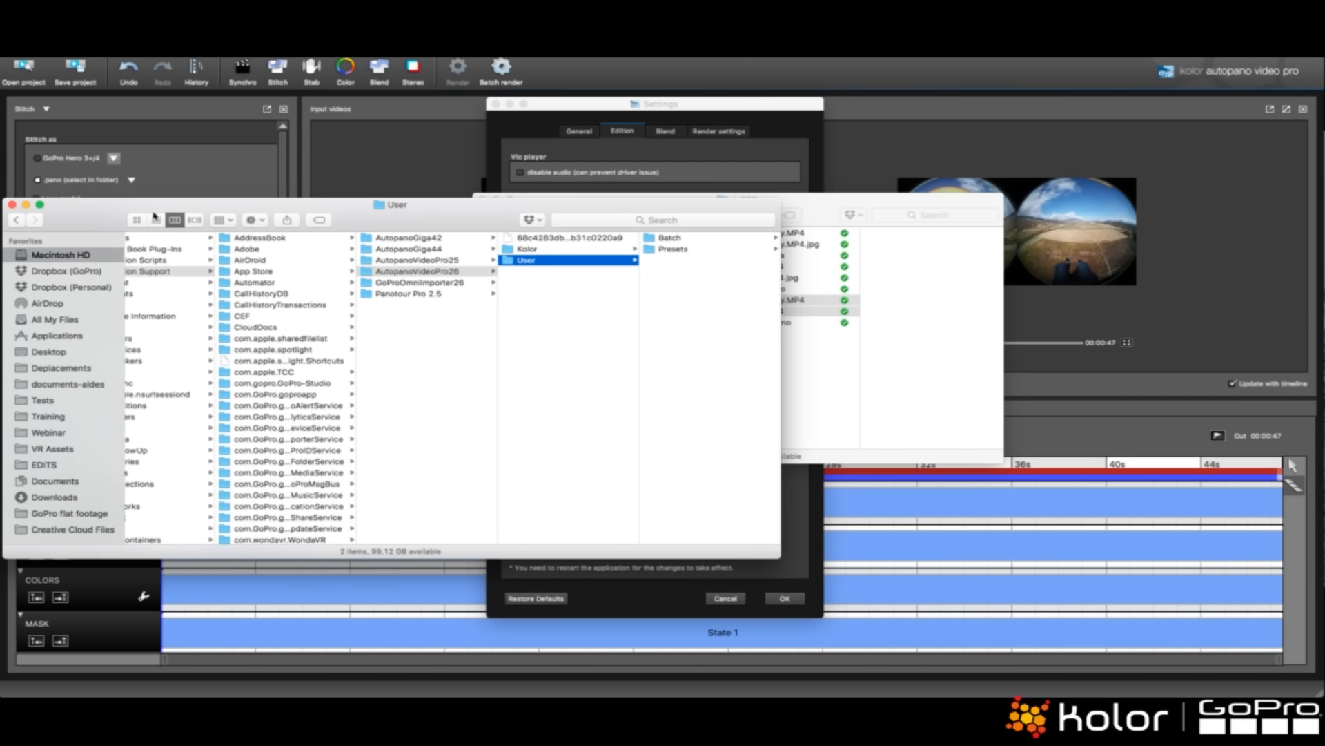
left_click(675, 252)
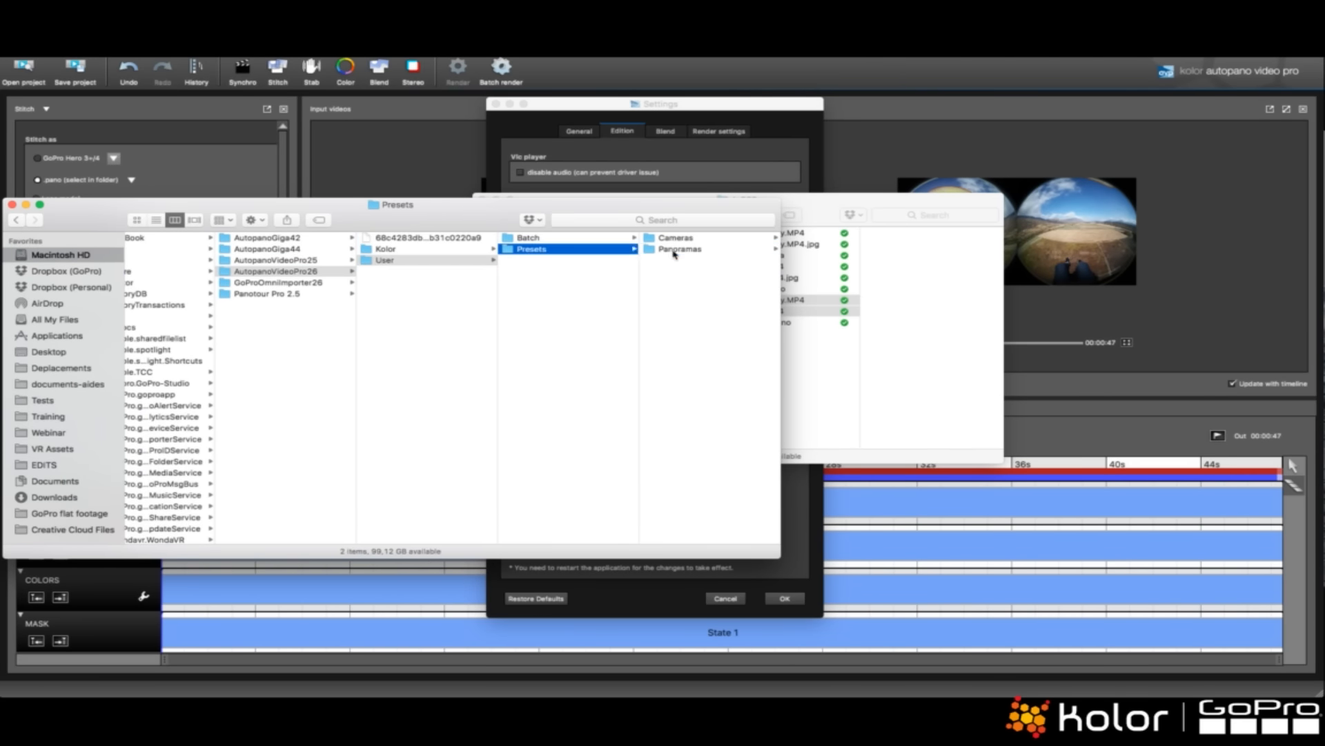
left_click(676, 242)
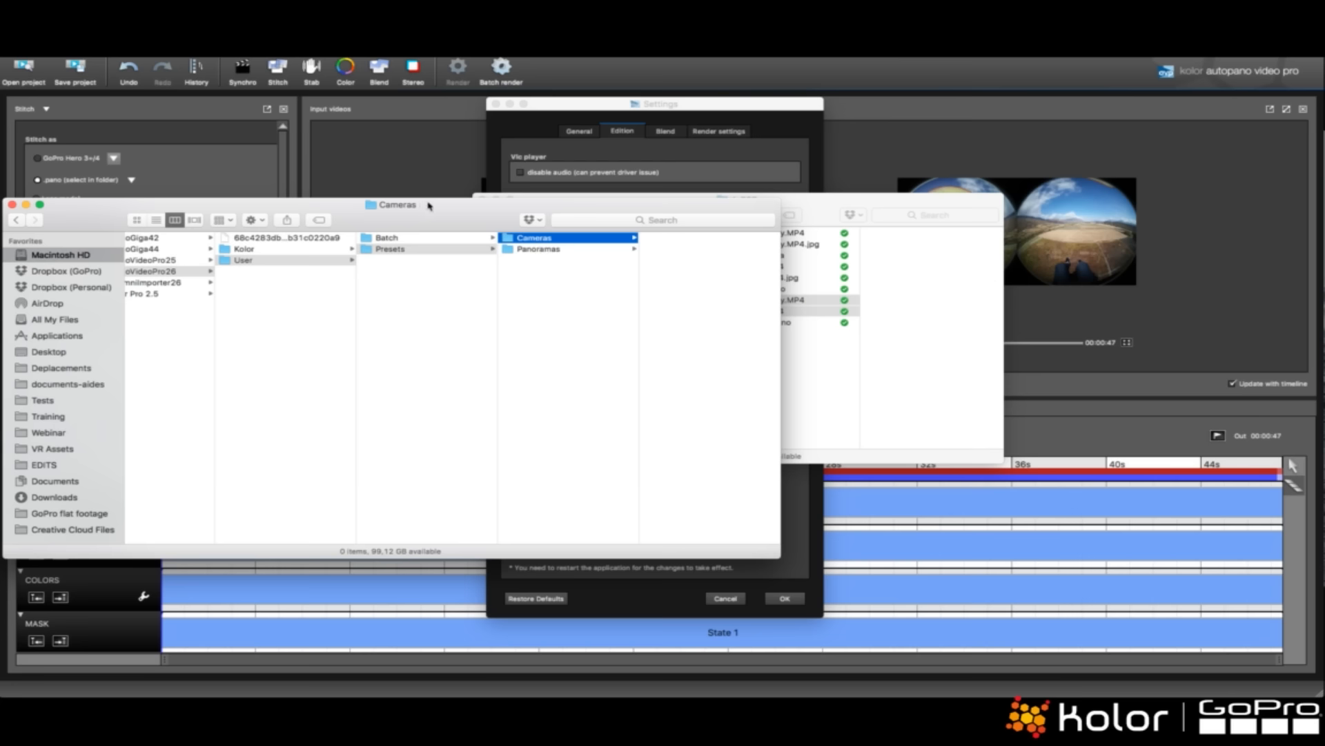
left_click_drag(431, 207, 149, 176)
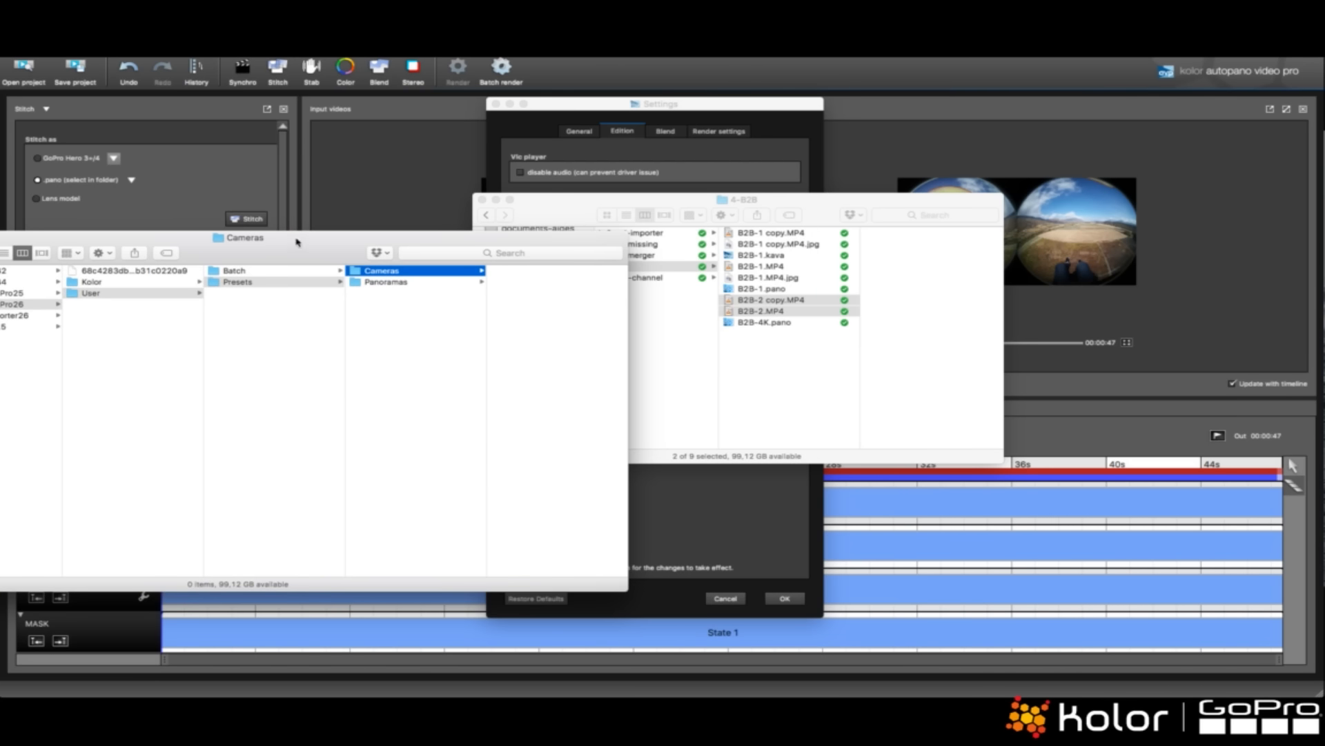
left_click_drag(306, 254, 335, 282)
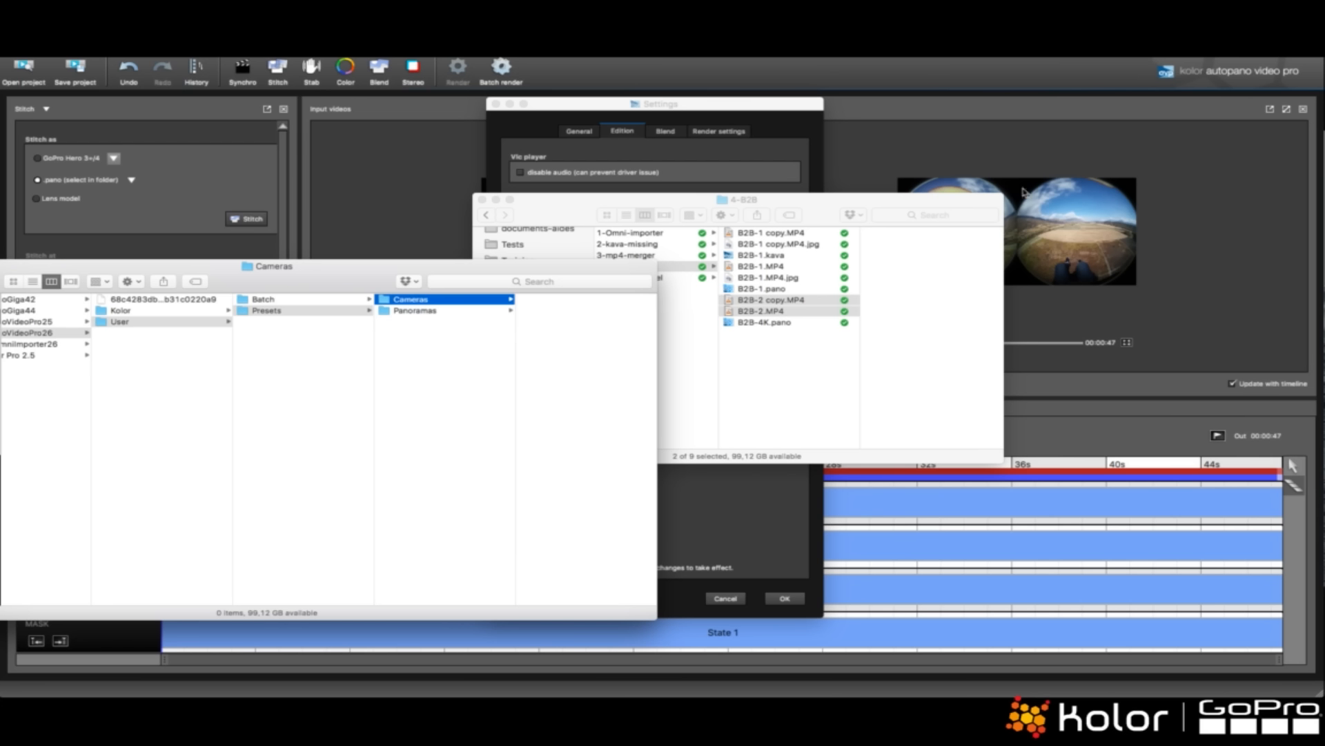
- Move B2B-4K.pano from the 4-B2B folder into the Panoramas presets folder, view the Cameras presets folder and close that file window
left_click(416, 311)
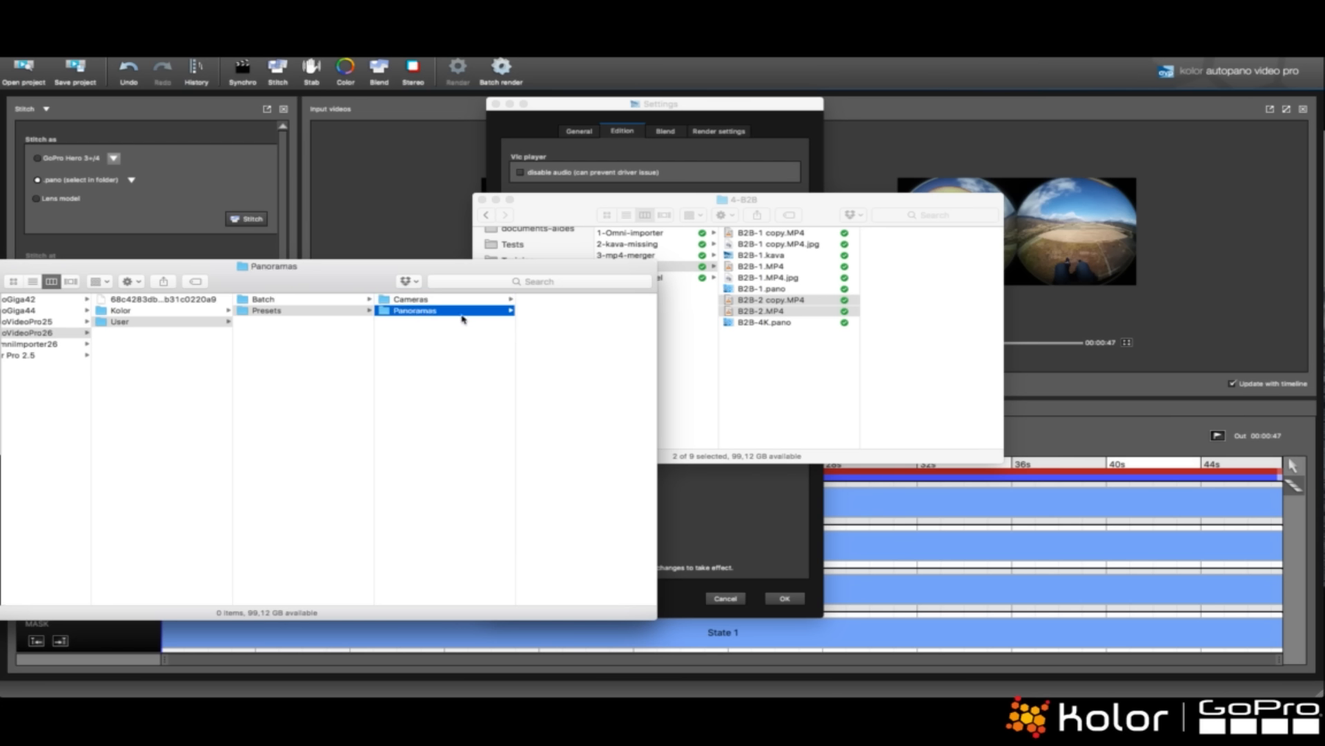
left_click_drag(765, 312, 606, 343)
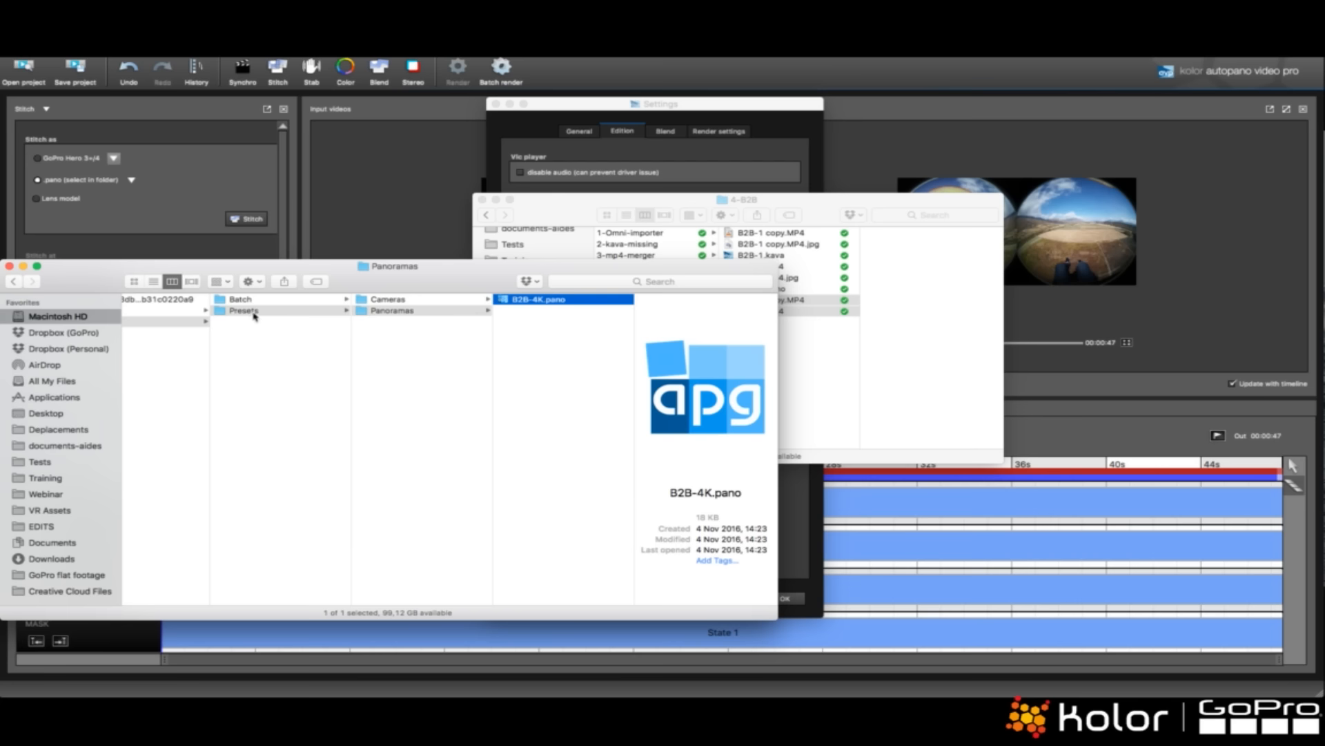
left_click(409, 302)
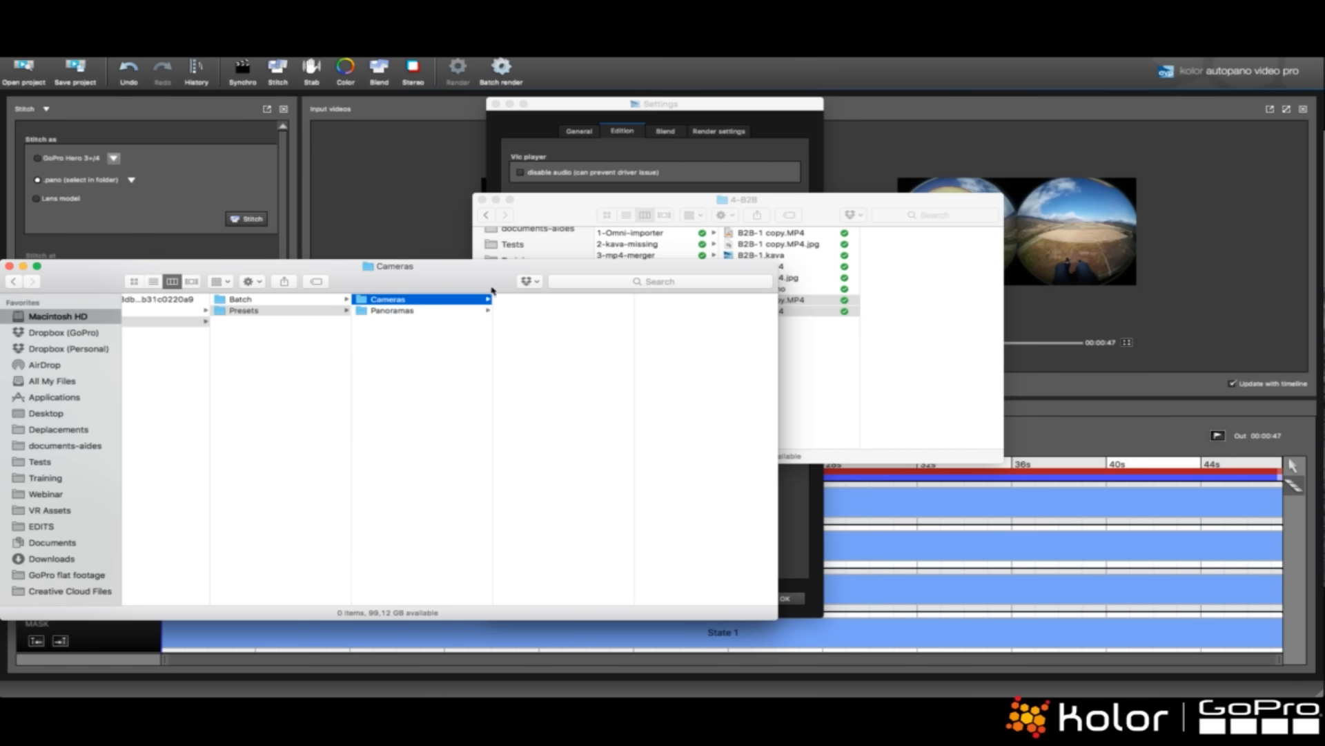
left_click(9, 266)
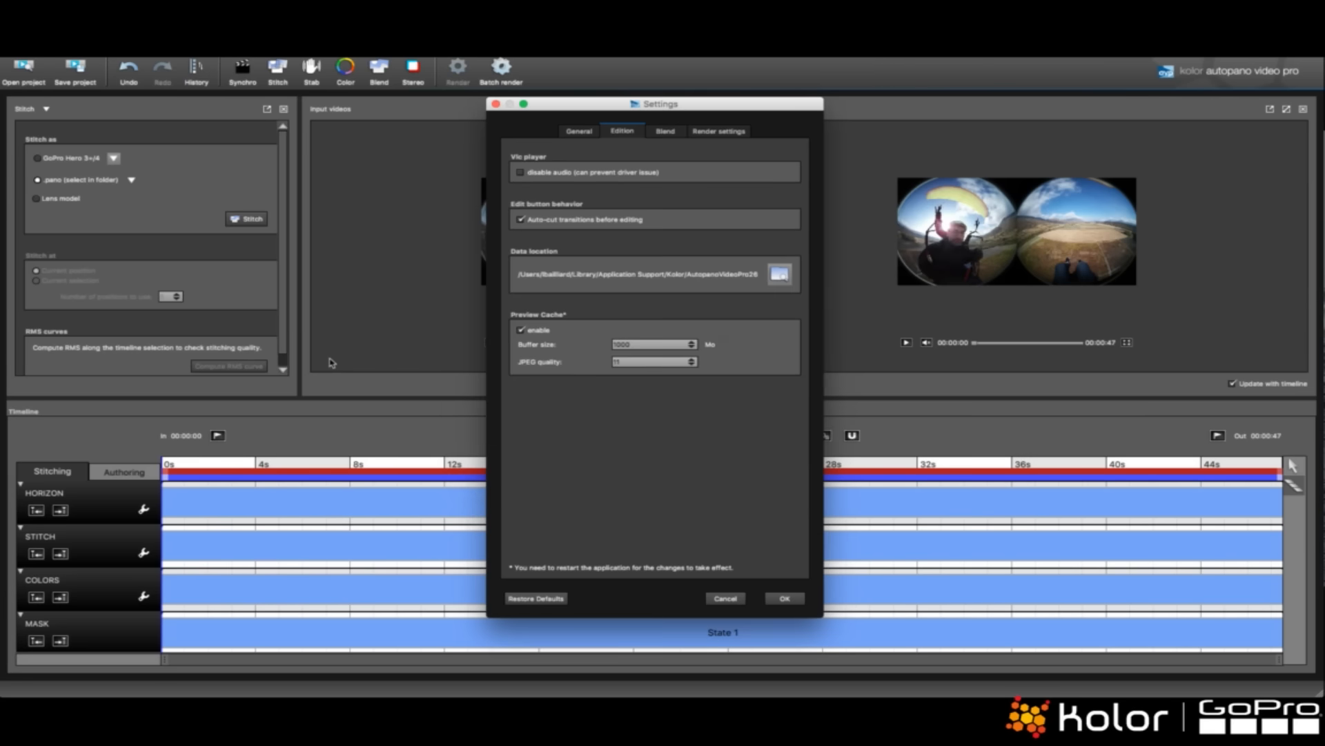
- Cancel the settings dialog and quit the application without saving the project
left_click(337, 364)
left_click(725, 597)
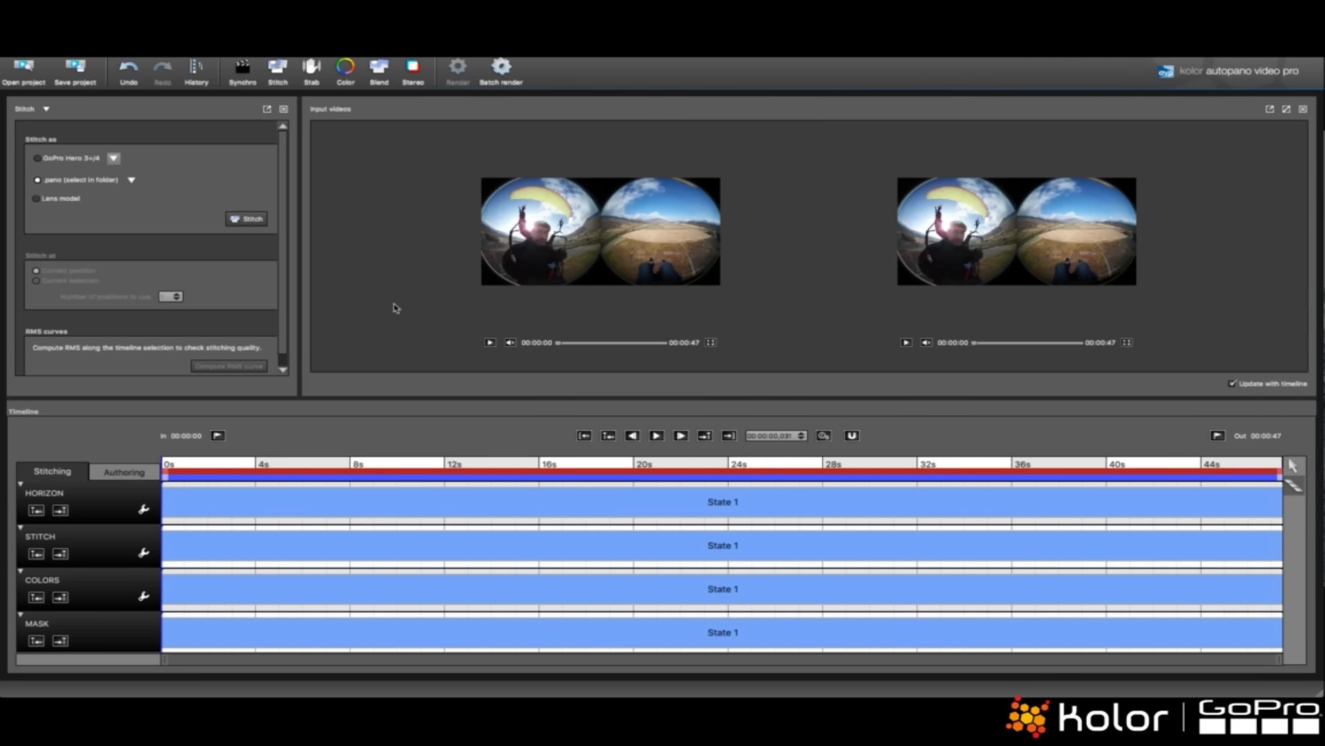
key("super+q")
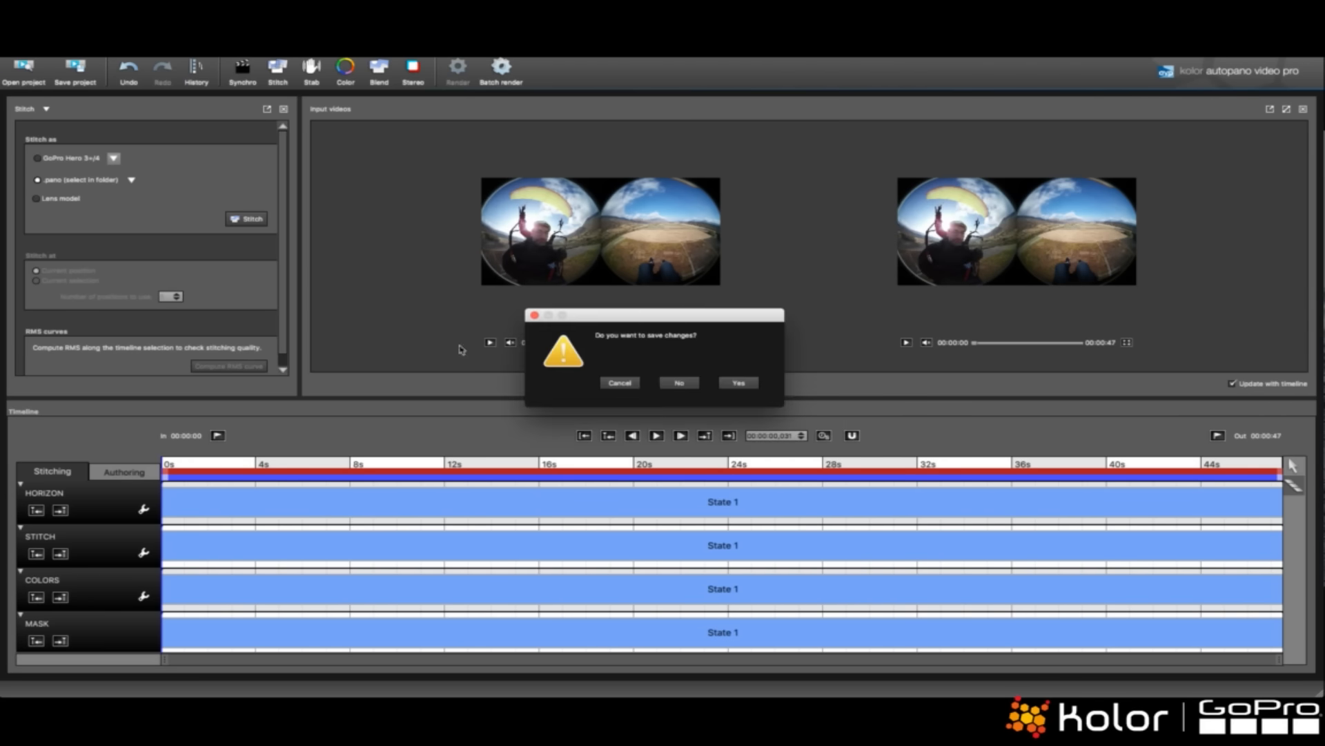
left_click(681, 382)
left_click(725, 384)
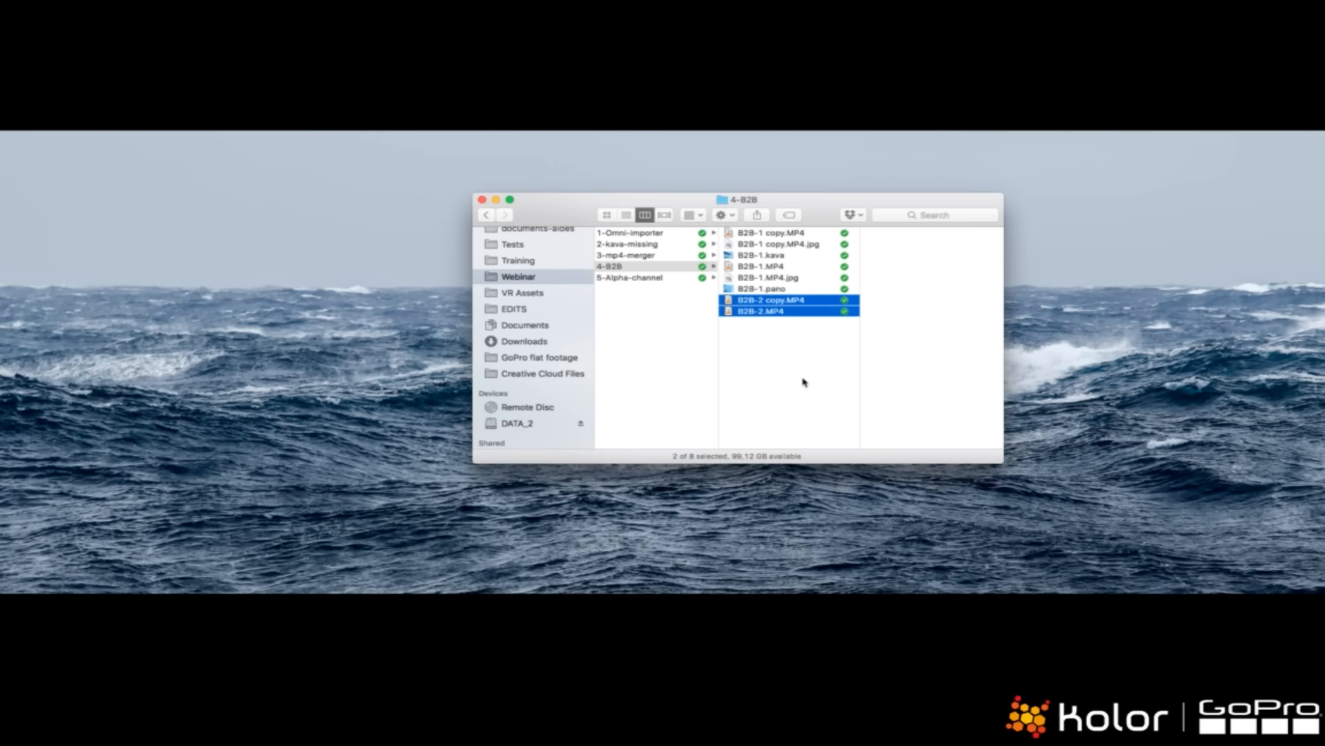
- Restart Autopano Video Pro and import B2B-2 copy.MP4 and B2B-2.MP4 from the 4-B2B folder as input videos
left_click(804, 381)
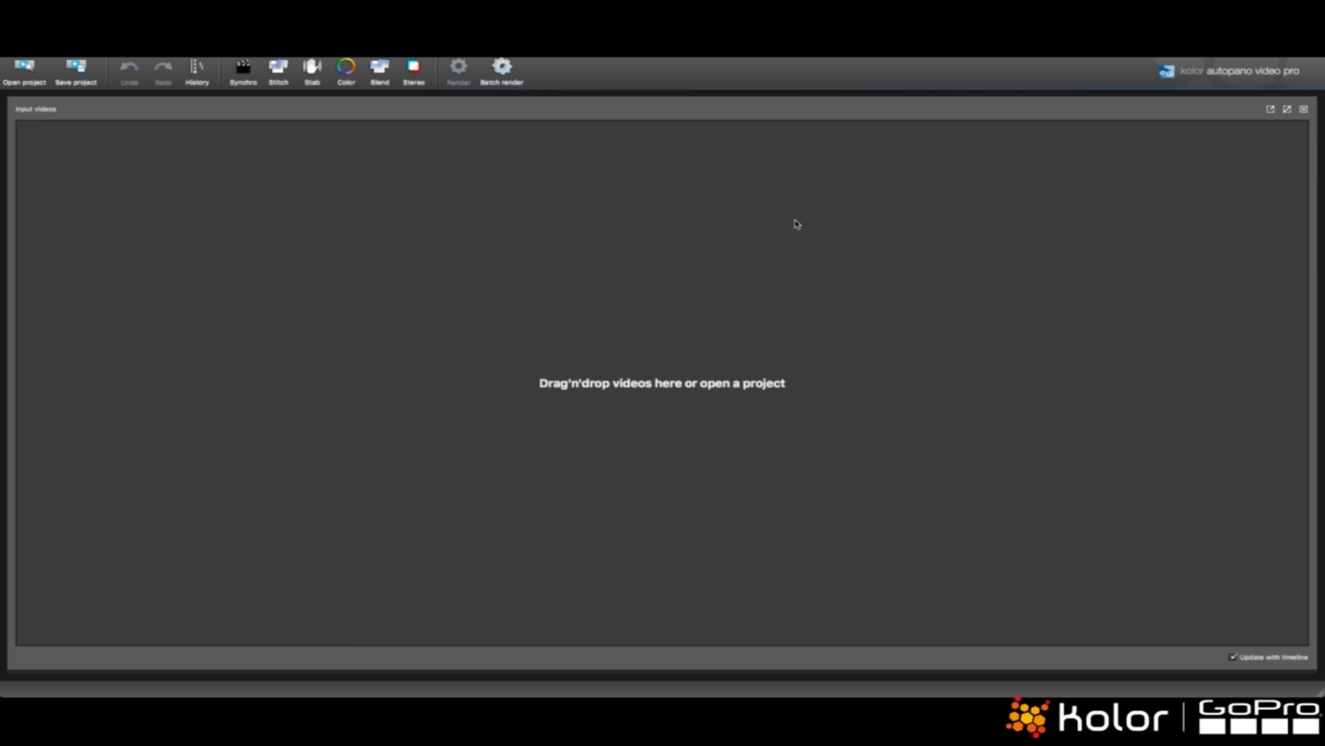
key("super+Tab")
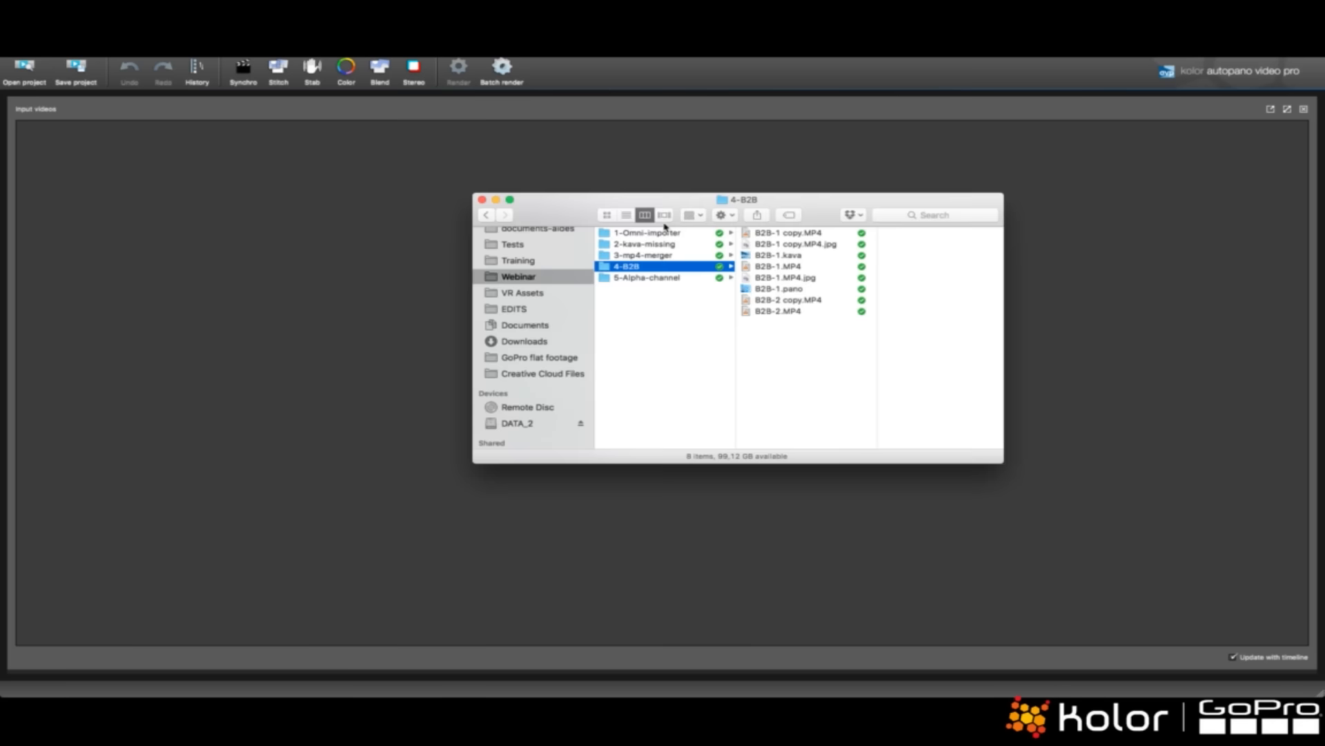
left_click_drag(787, 330, 771, 307)
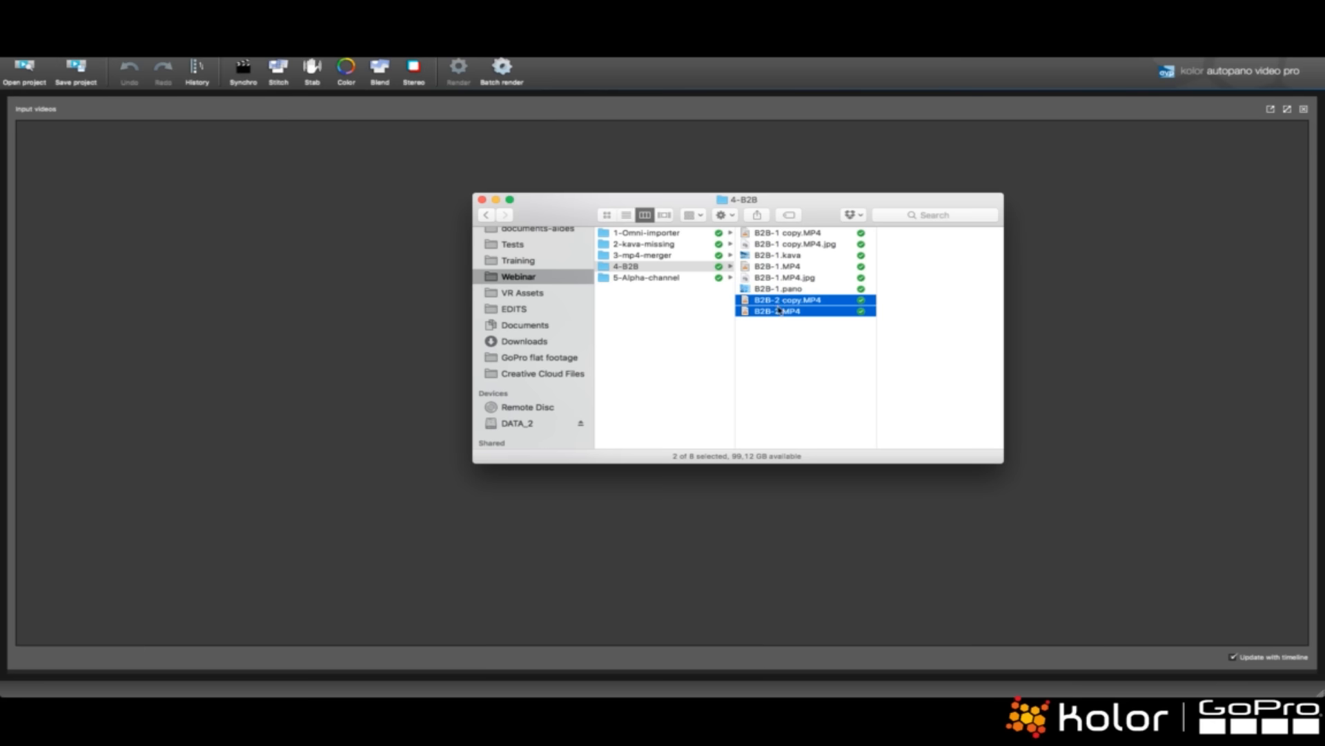
left_click_drag(820, 206, 763, 215)
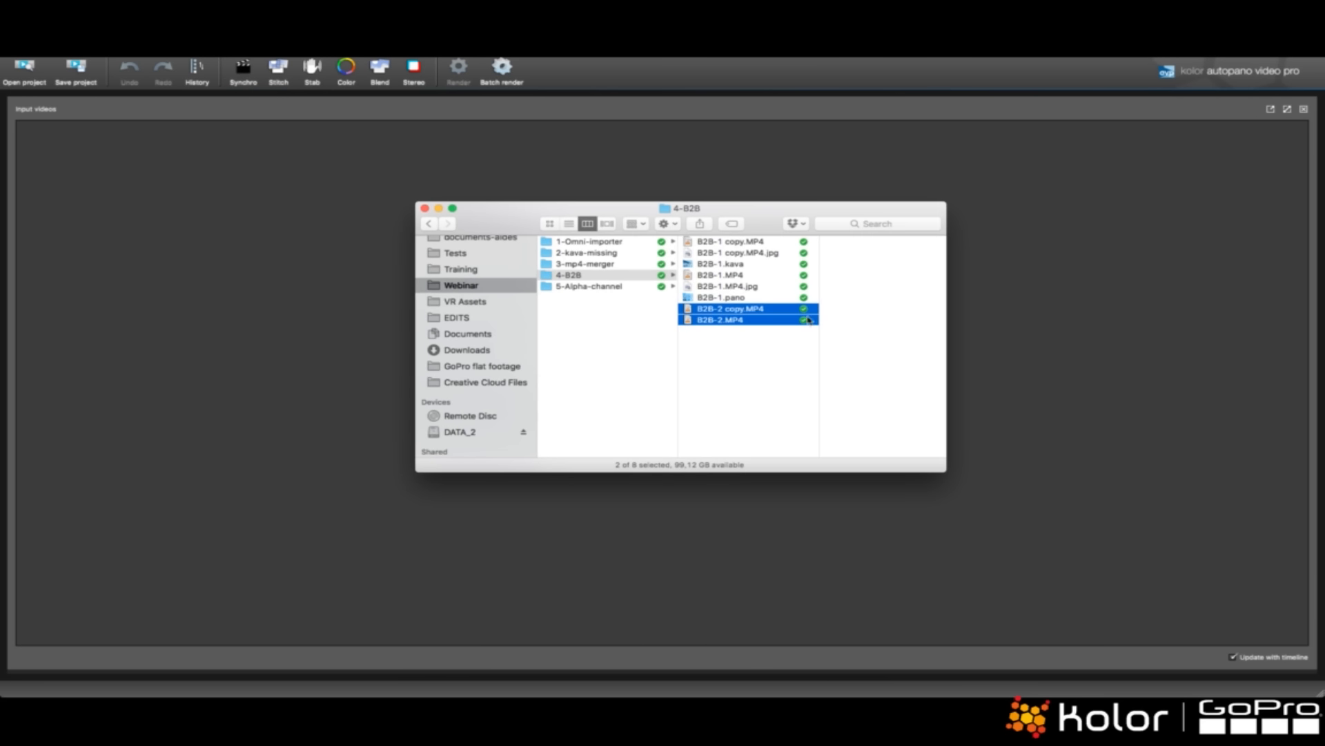
left_click_drag(705, 312, 1125, 328)
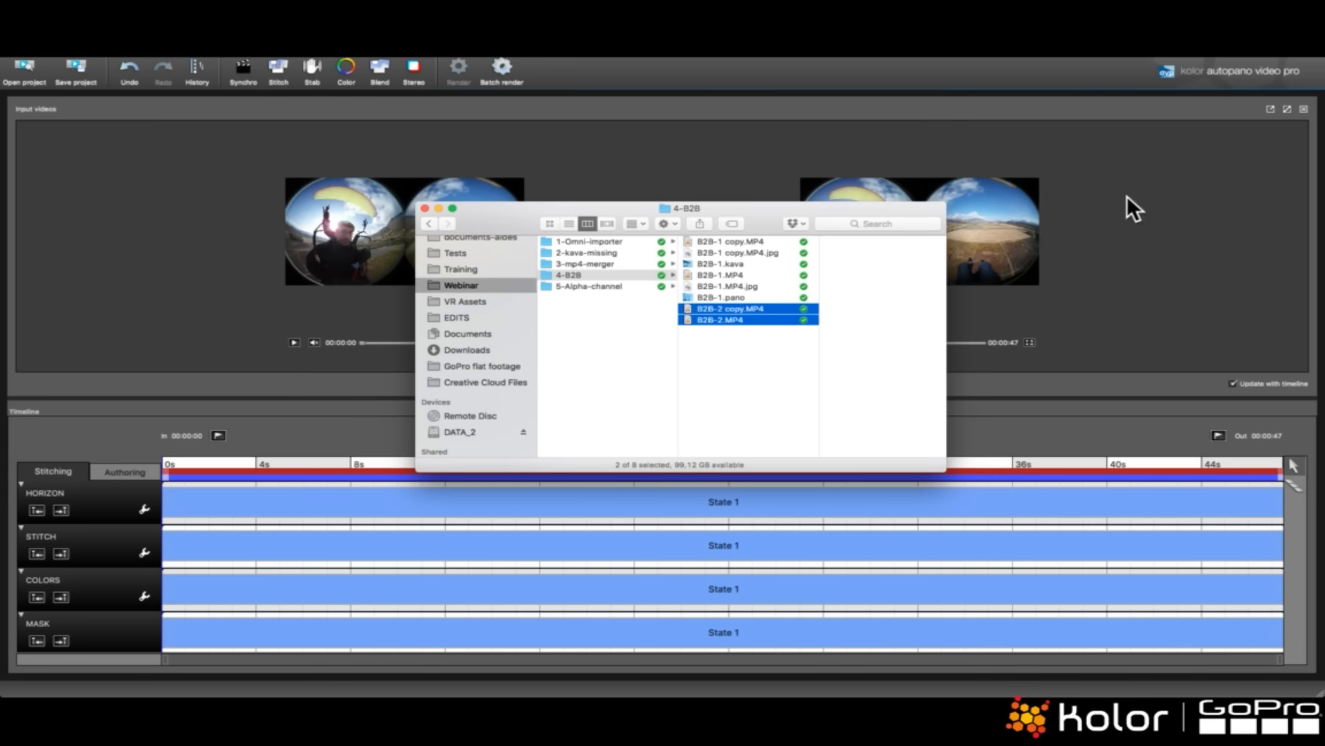
left_click(1127, 196)
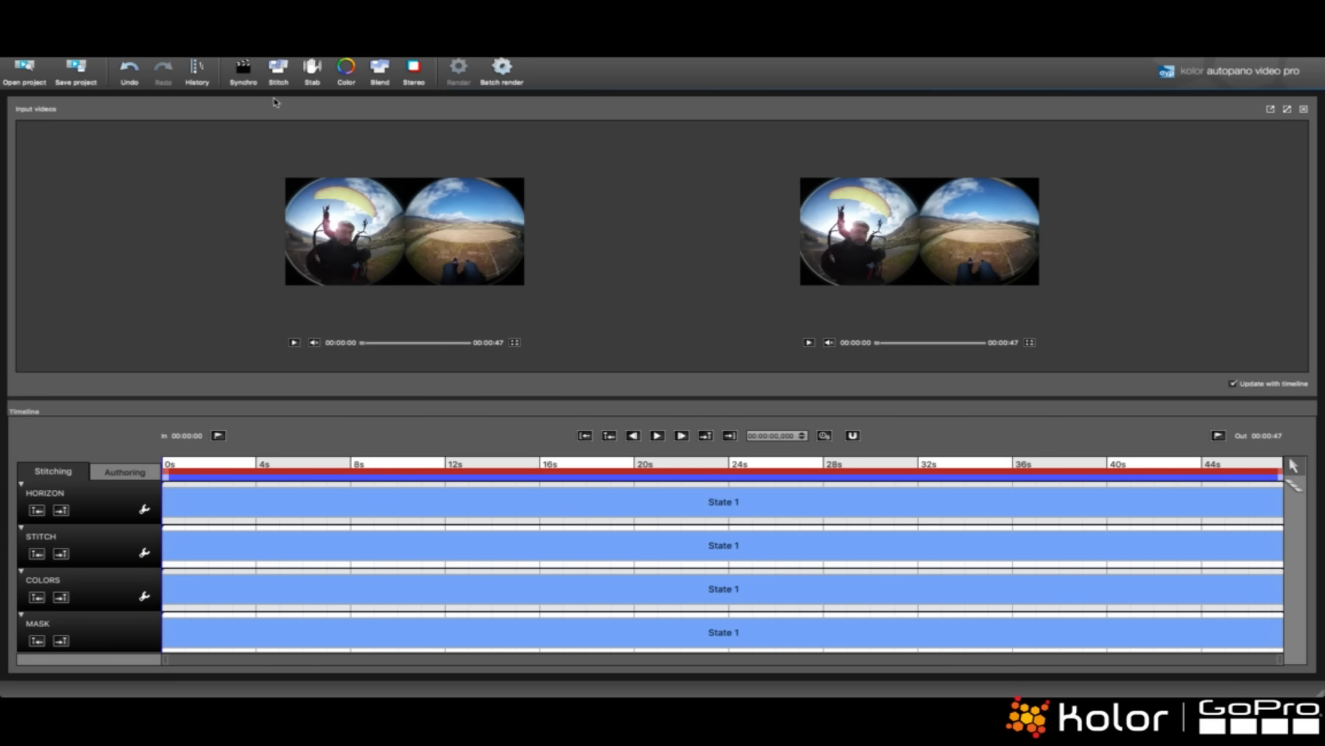
- Stitch the two input videos using the B2B-4K .pano preset
left_click(278, 77)
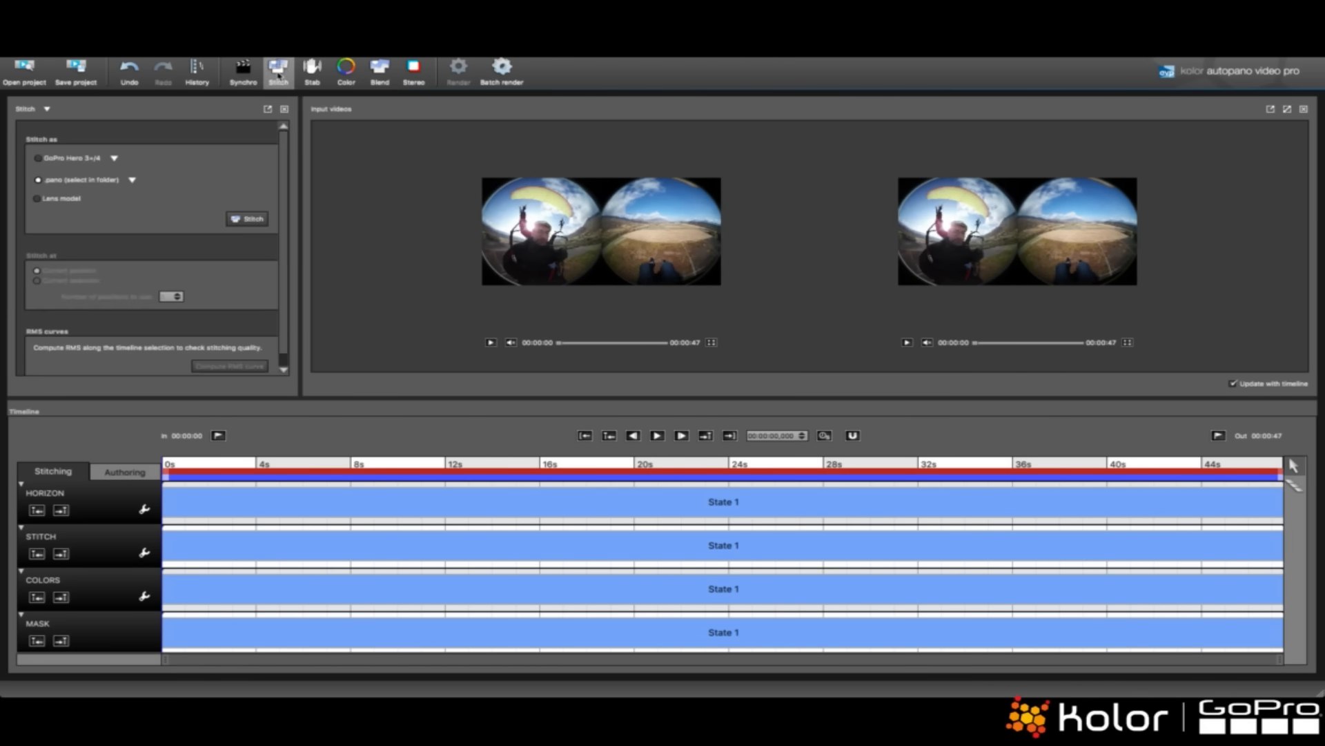
left_click(132, 180)
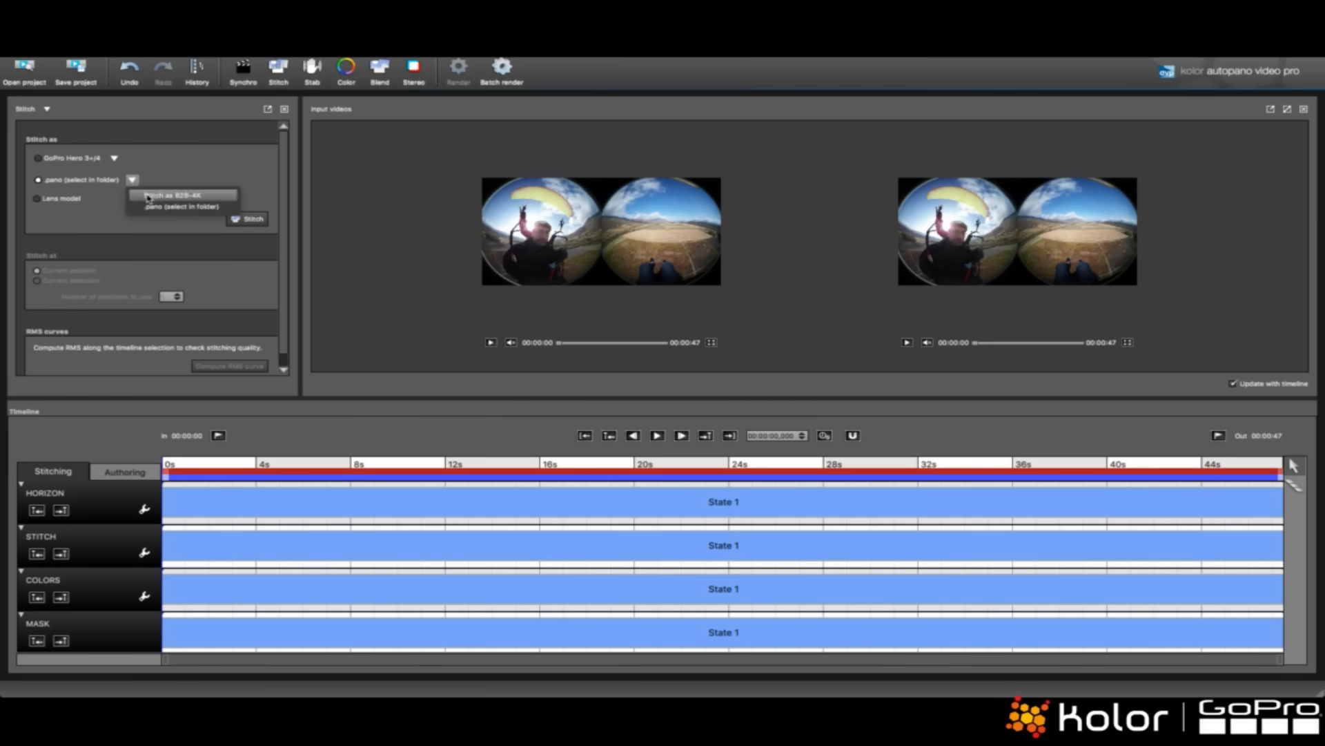
left_click(178, 196)
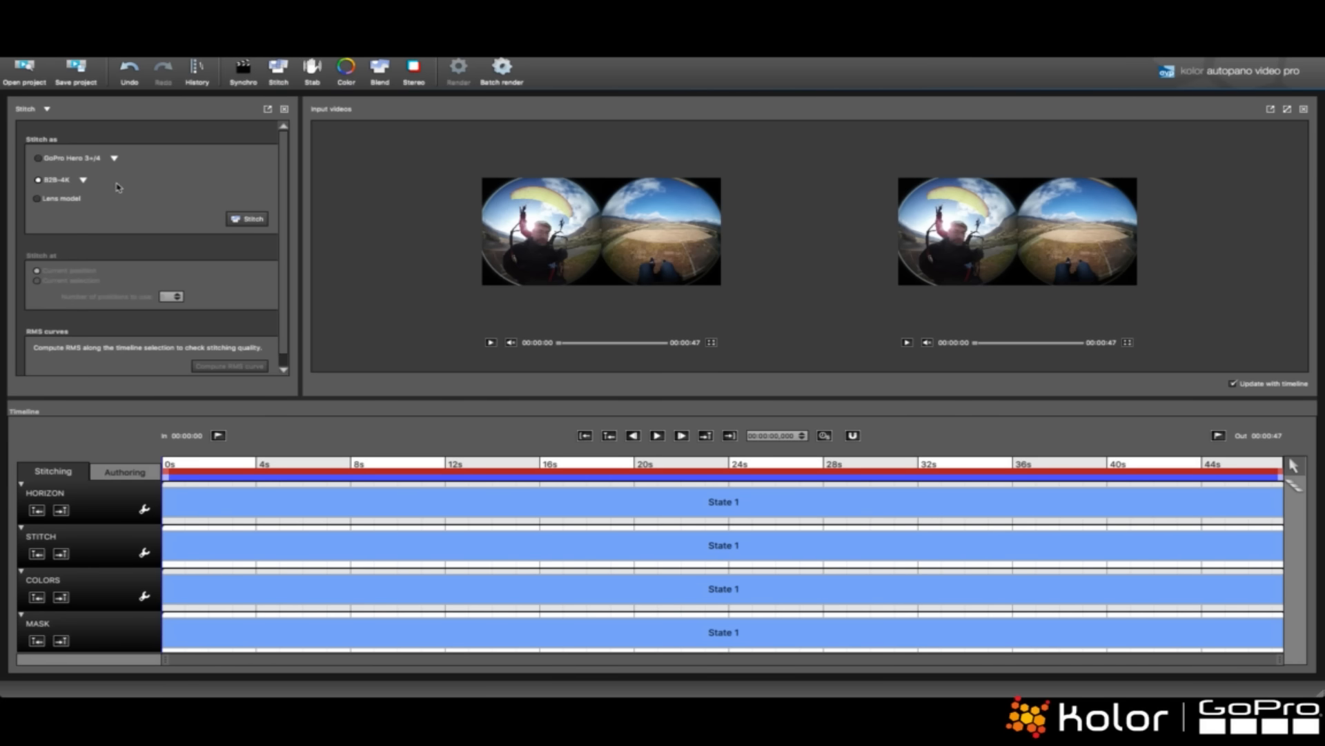
left_click(248, 219)
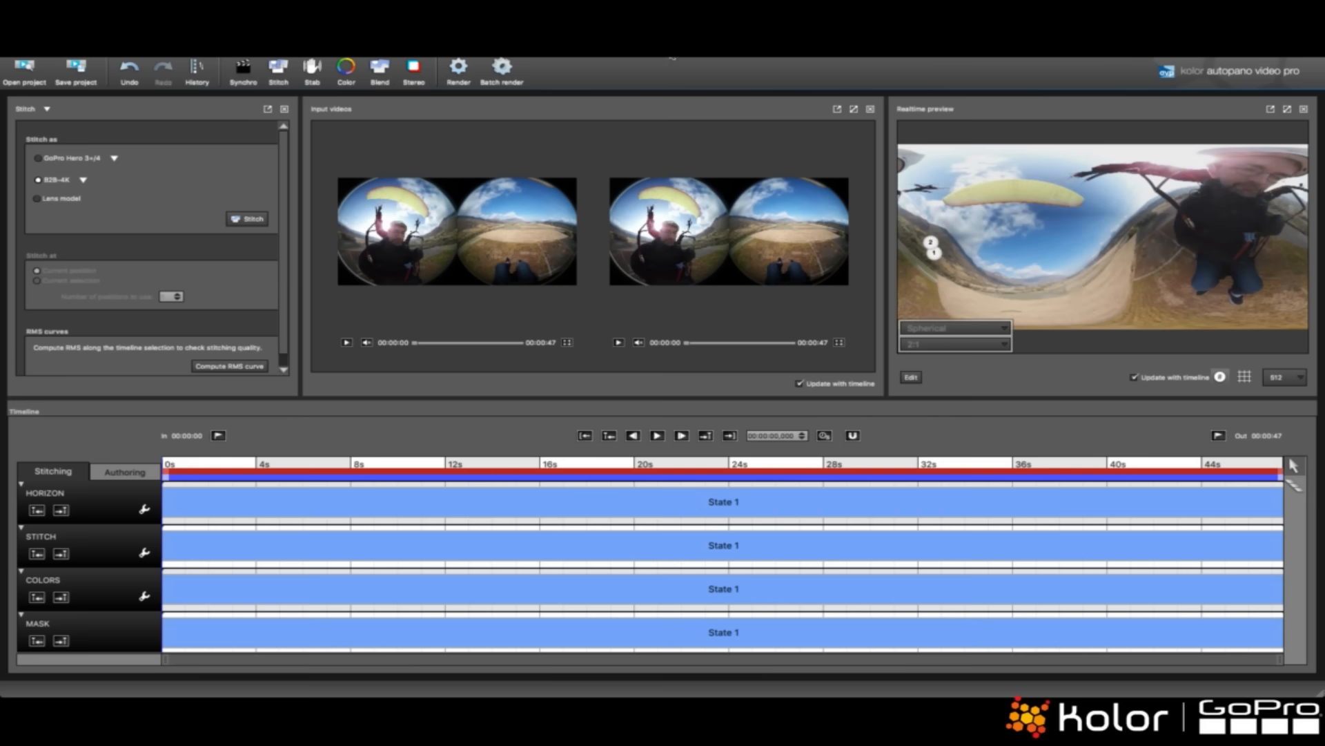
- Level the panorama's horizon at the first frame, hide the input videos view to enlarge the preview, and apply the orientation
left_click_drag(1180, 220, 1103, 263)
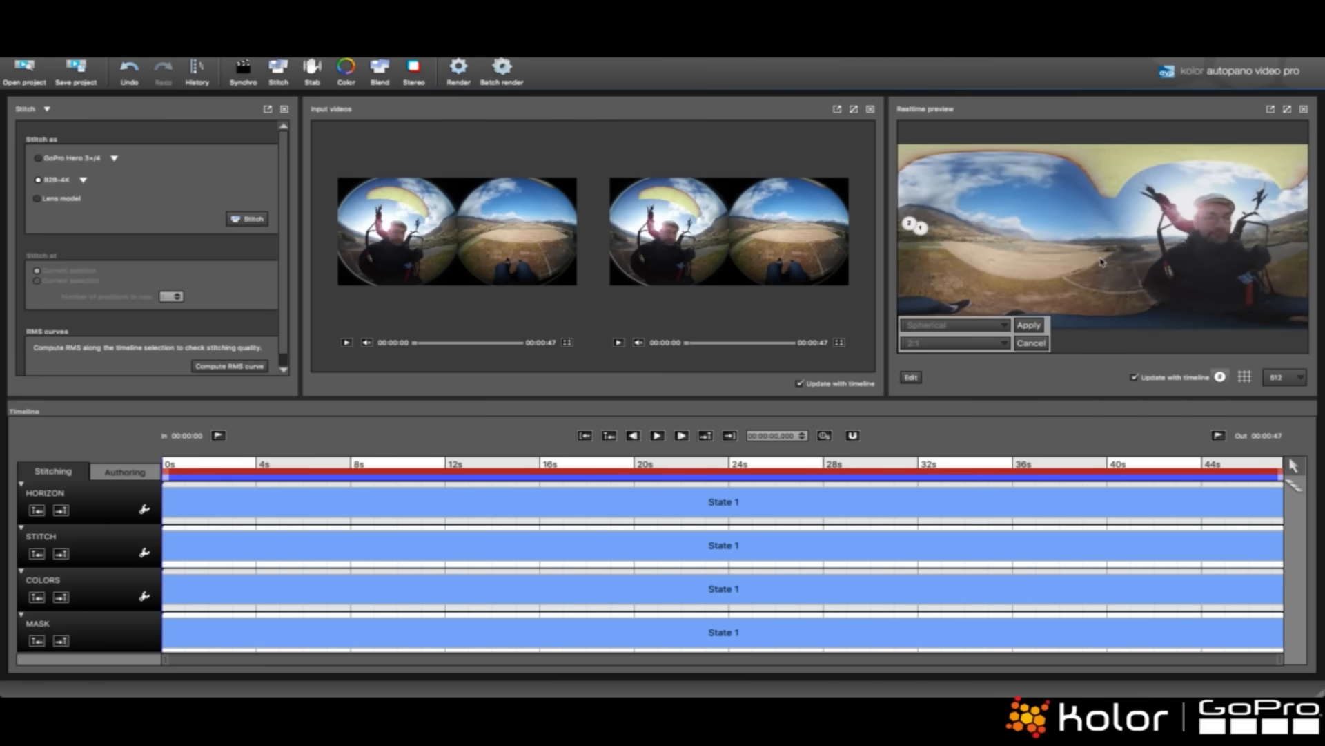
left_click_drag(987, 265, 991, 266)
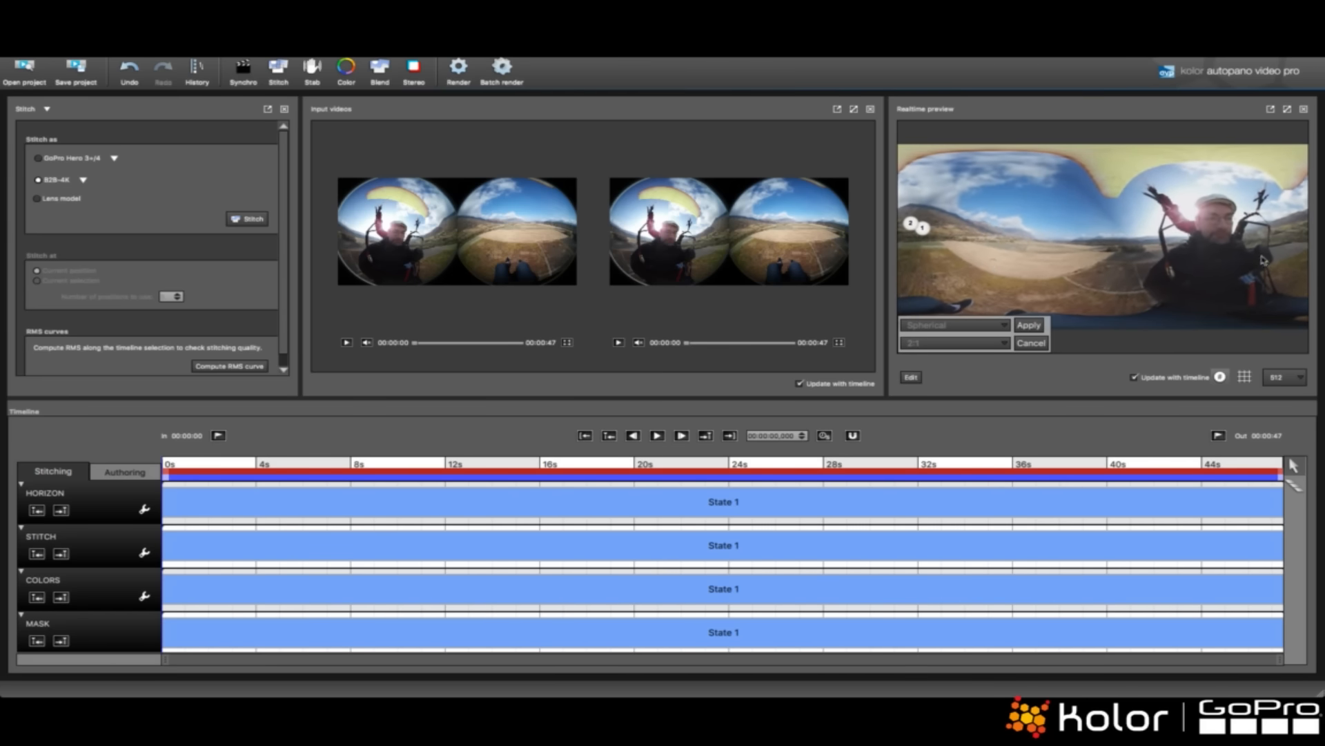
left_click_drag(1282, 250, 1106, 250)
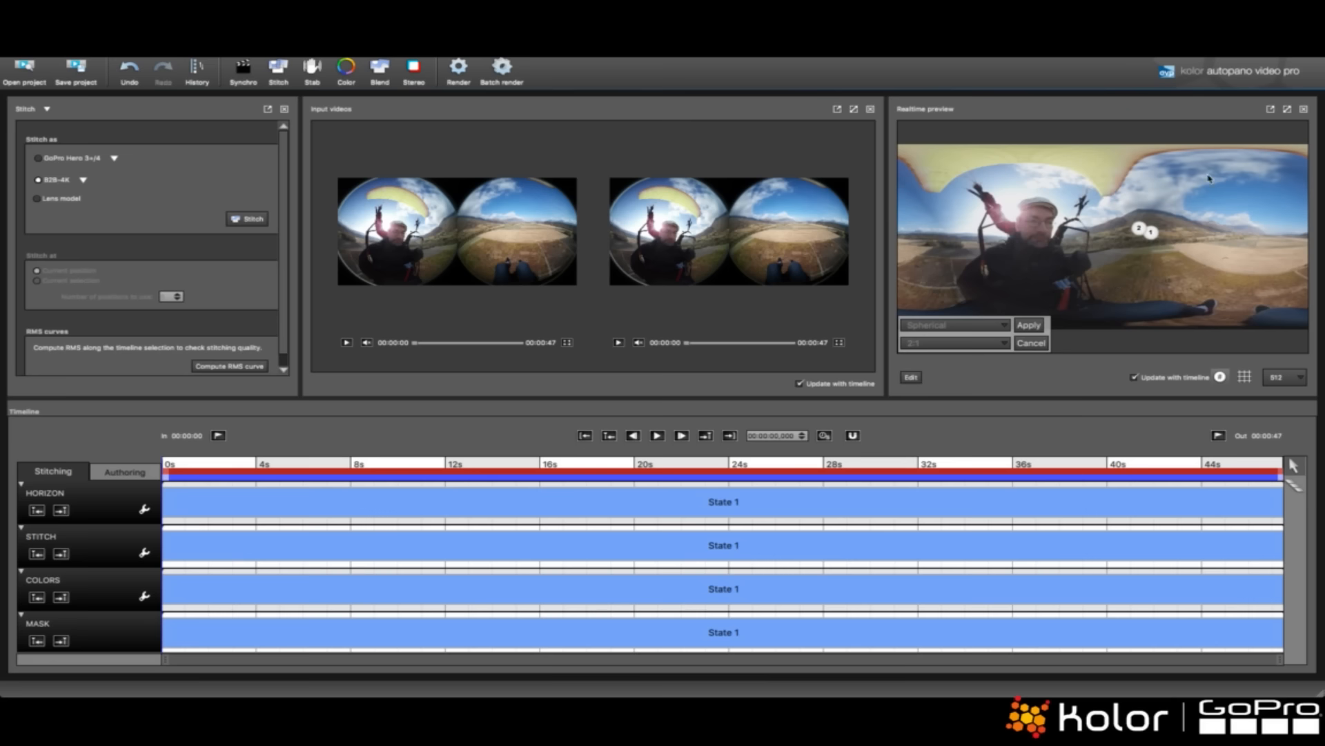
left_click(870, 109)
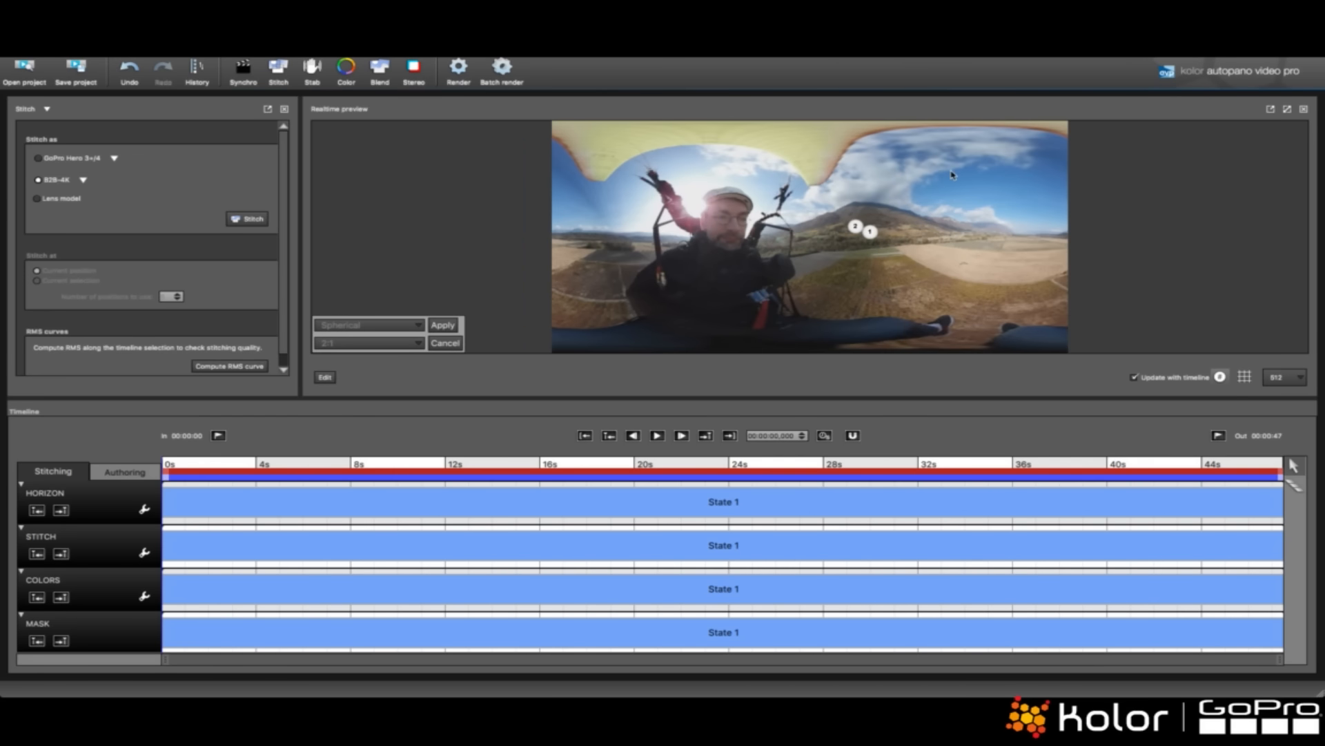
left_click_drag(1019, 250, 1008, 255)
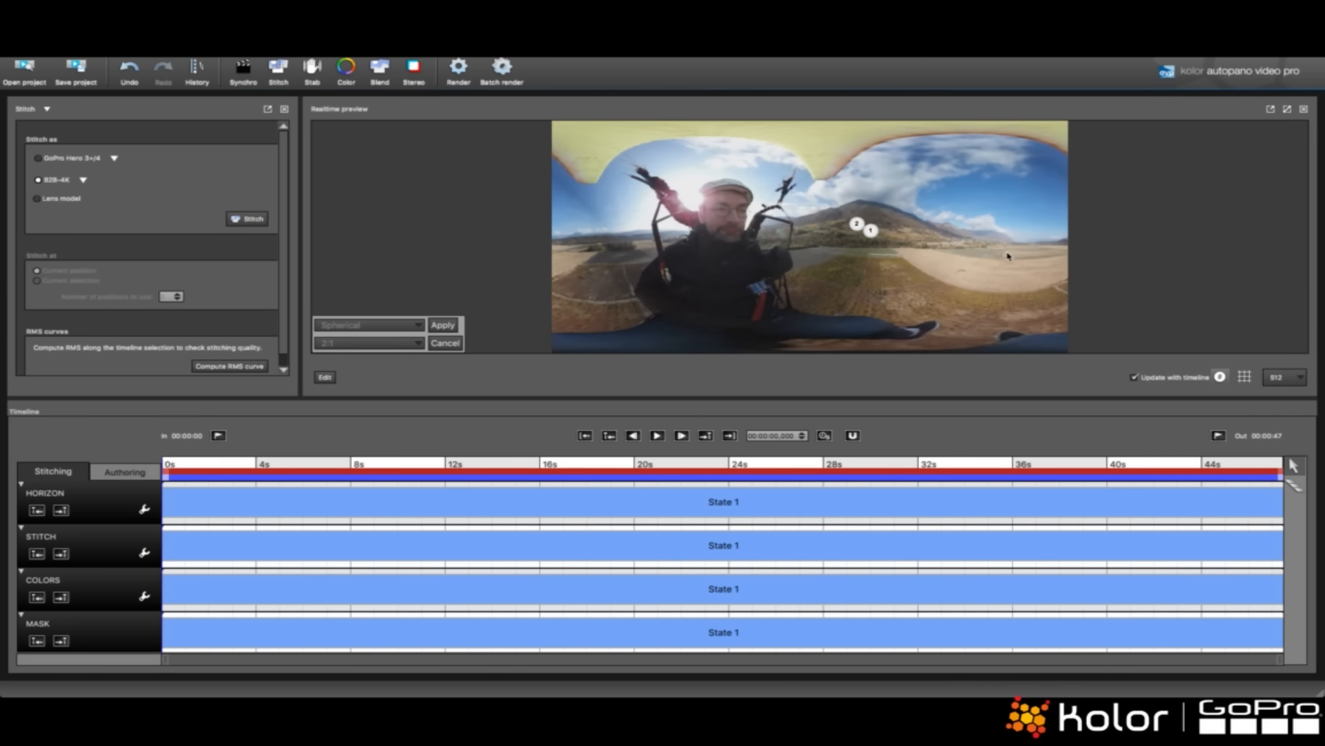
left_click_drag(879, 254, 879, 261)
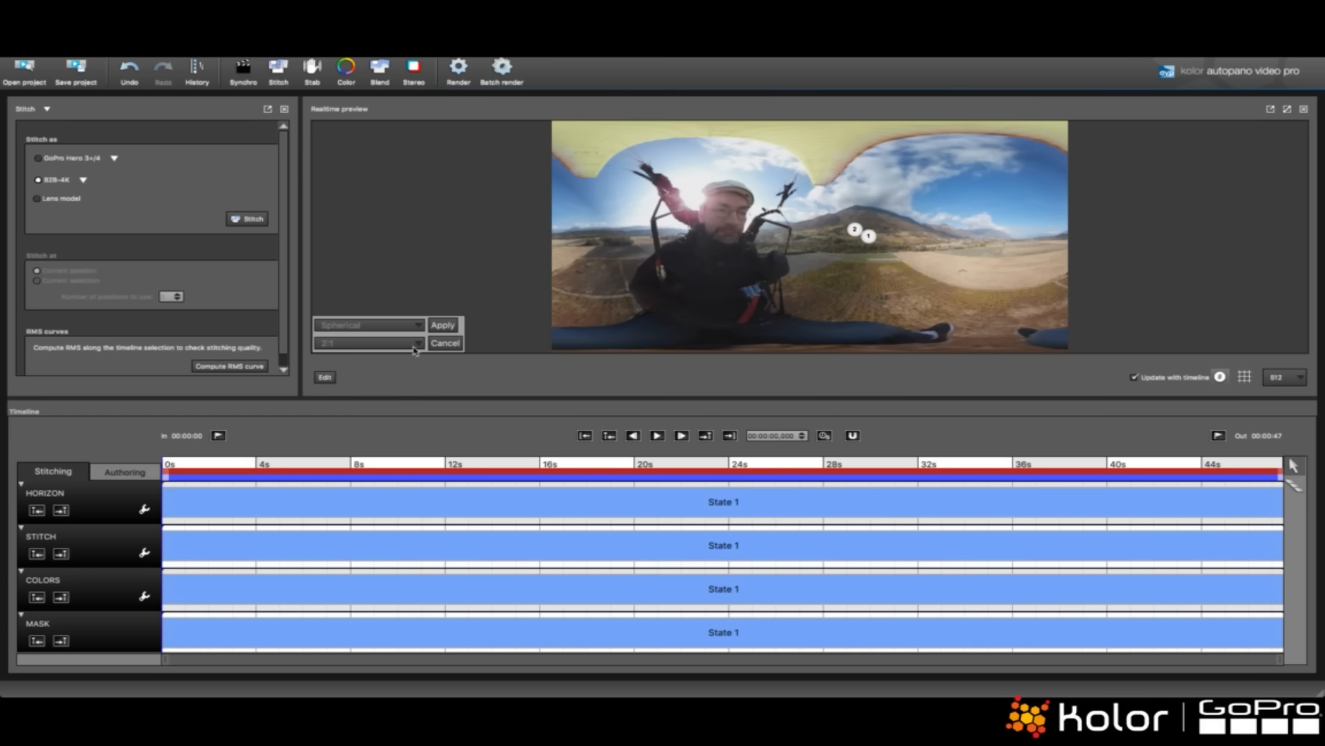
left_click(440, 325)
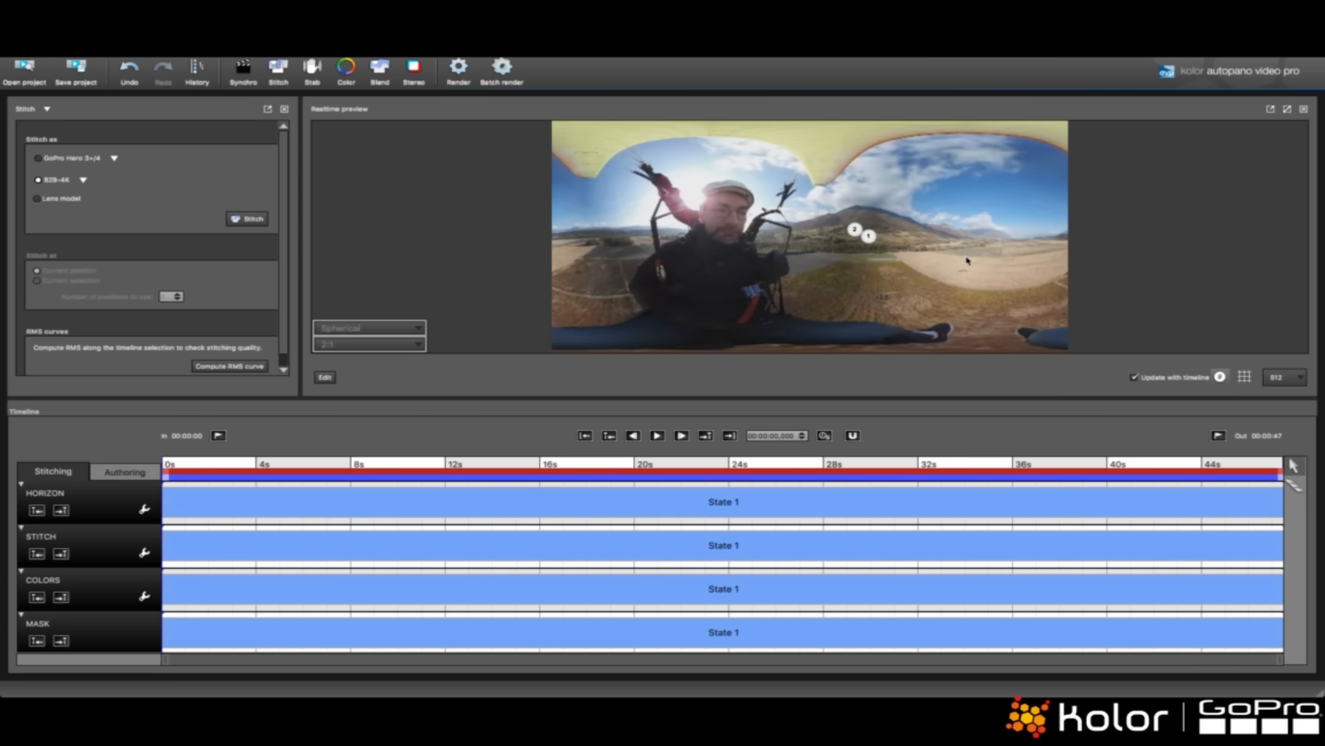
- Move to about 11 seconds in the timeline, reorient the panorama to straighten the horizon and apply it
left_click_drag(963, 258, 754, 262)
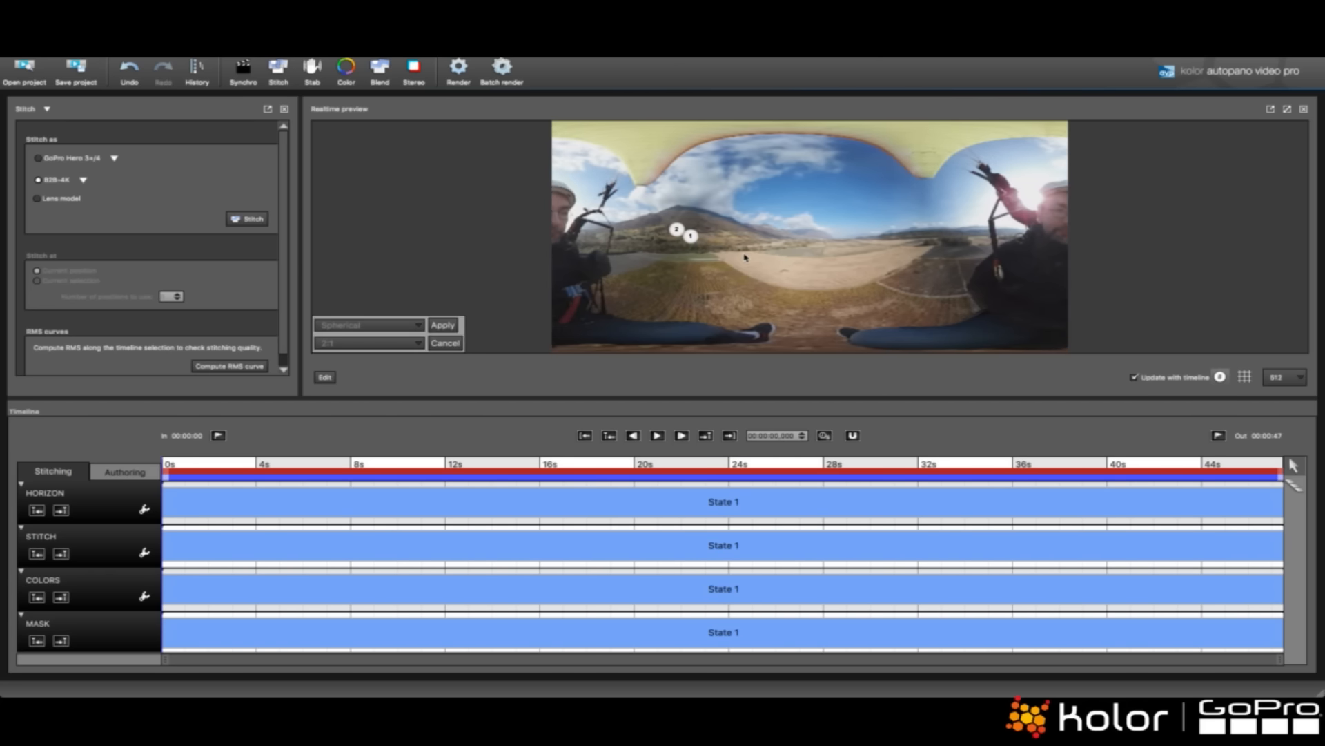
left_click(422, 466)
left_click_drag(787, 199, 731, 236)
left_click_drag(972, 261, 974, 254)
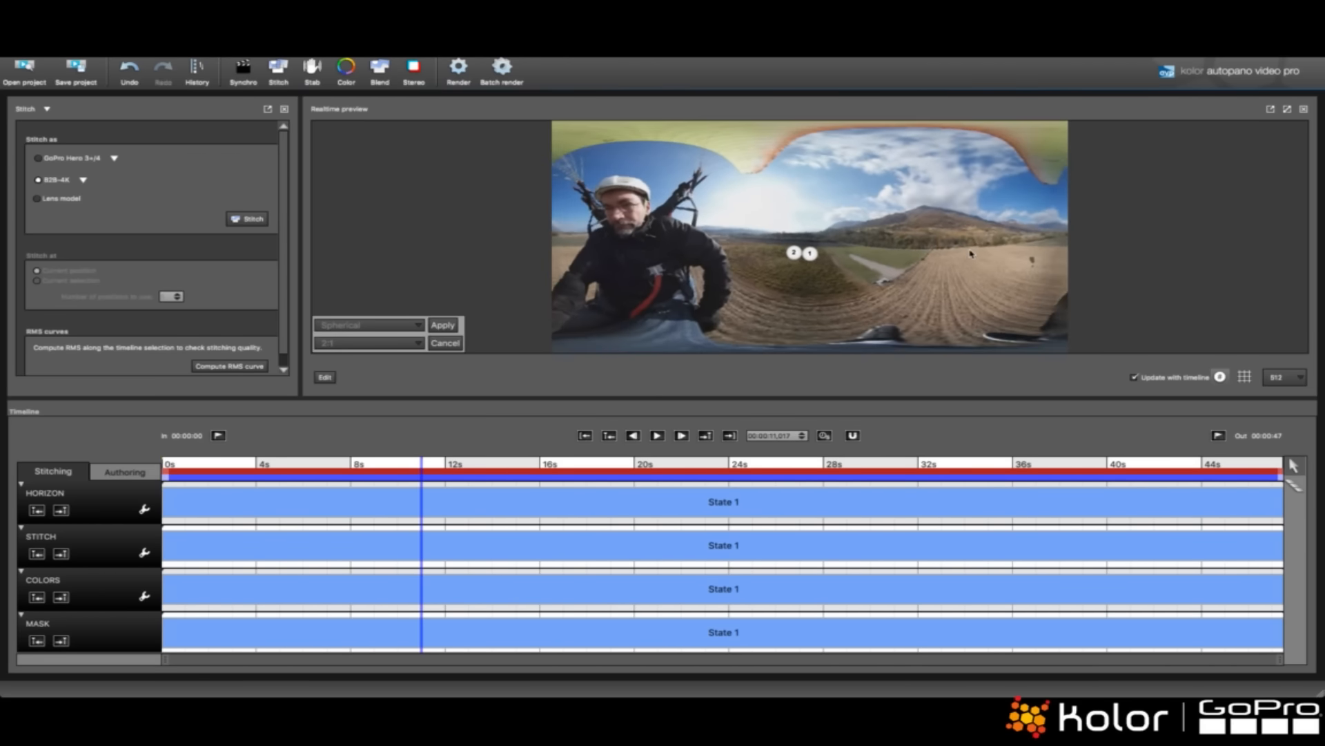
key("Return")
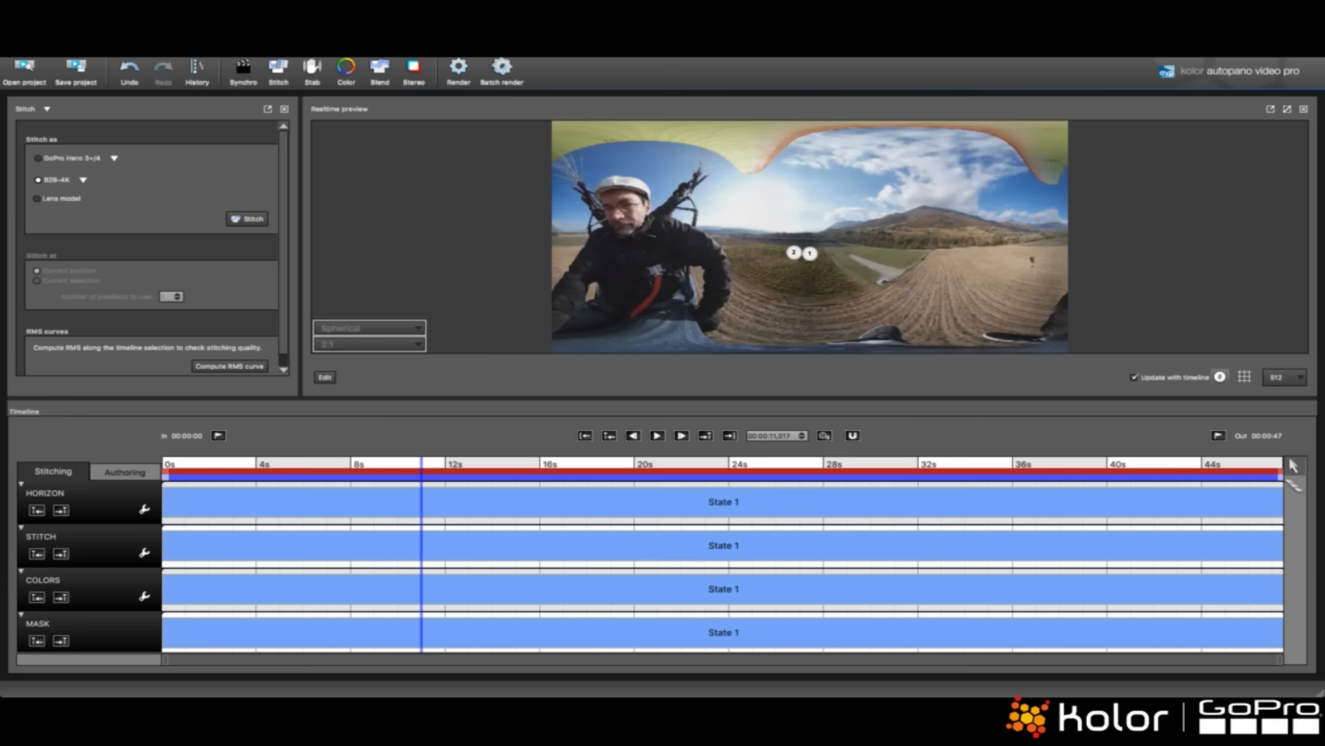
- Rotate the panorama slightly sideways in the preview so the landscape is more centred, and apply the new orientation
key("Tab")
left_click(85, 181)
left_click_drag(849, 268, 798, 269)
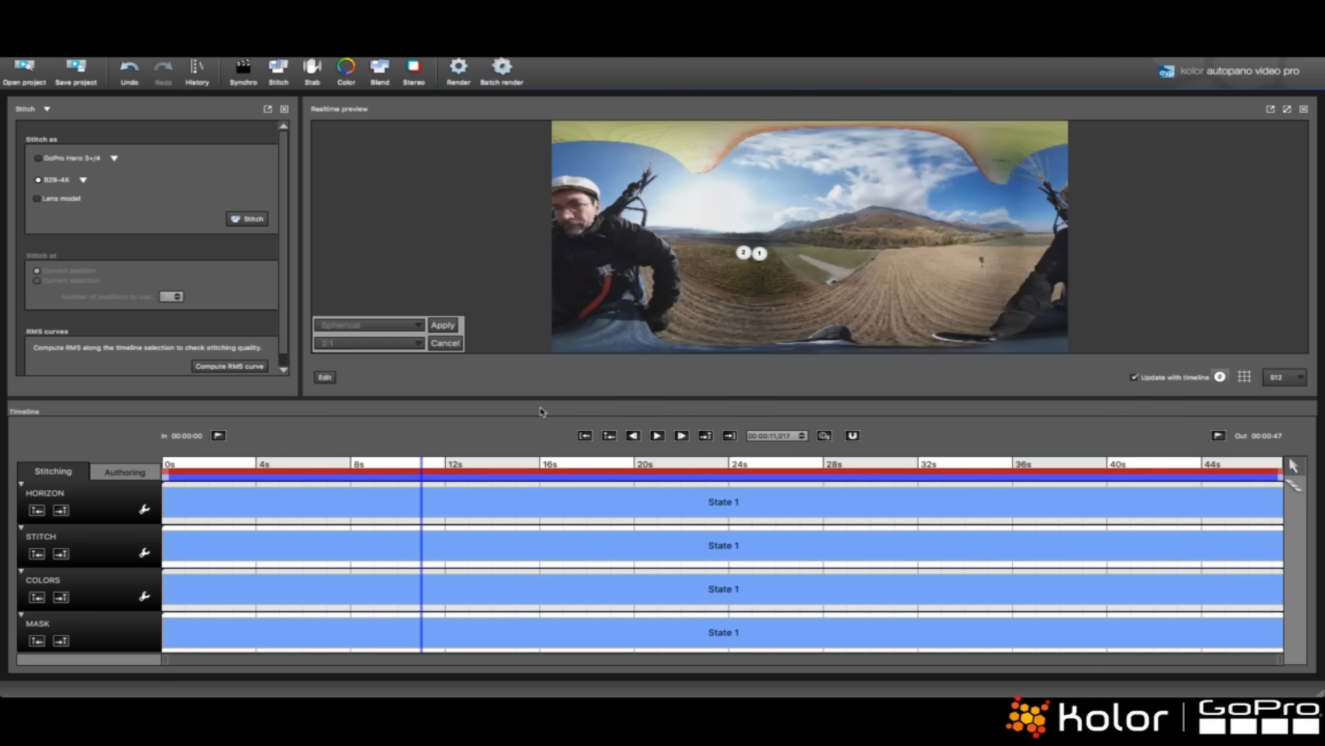
left_click(446, 325)
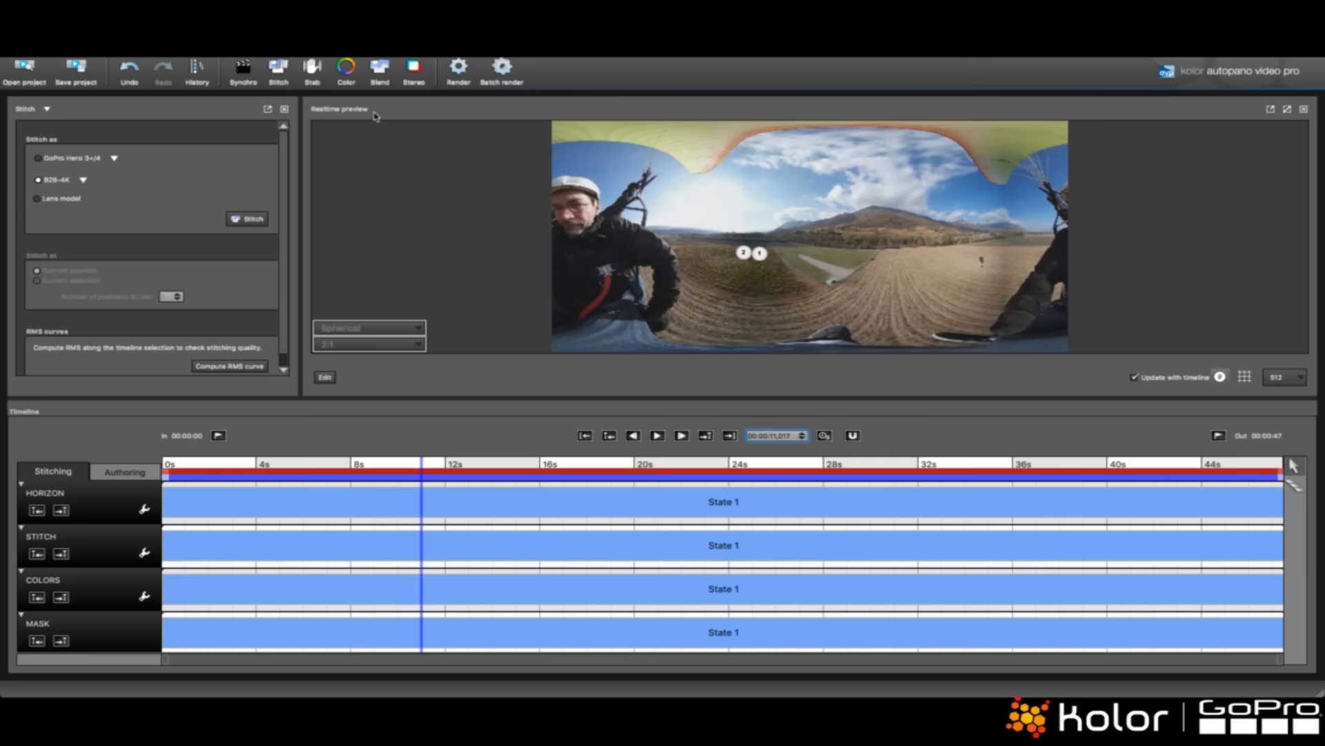
- Show the stabilization and batch renderer options, and save the project as B2B-2 in the 4-B2B folder
left_click(312, 76)
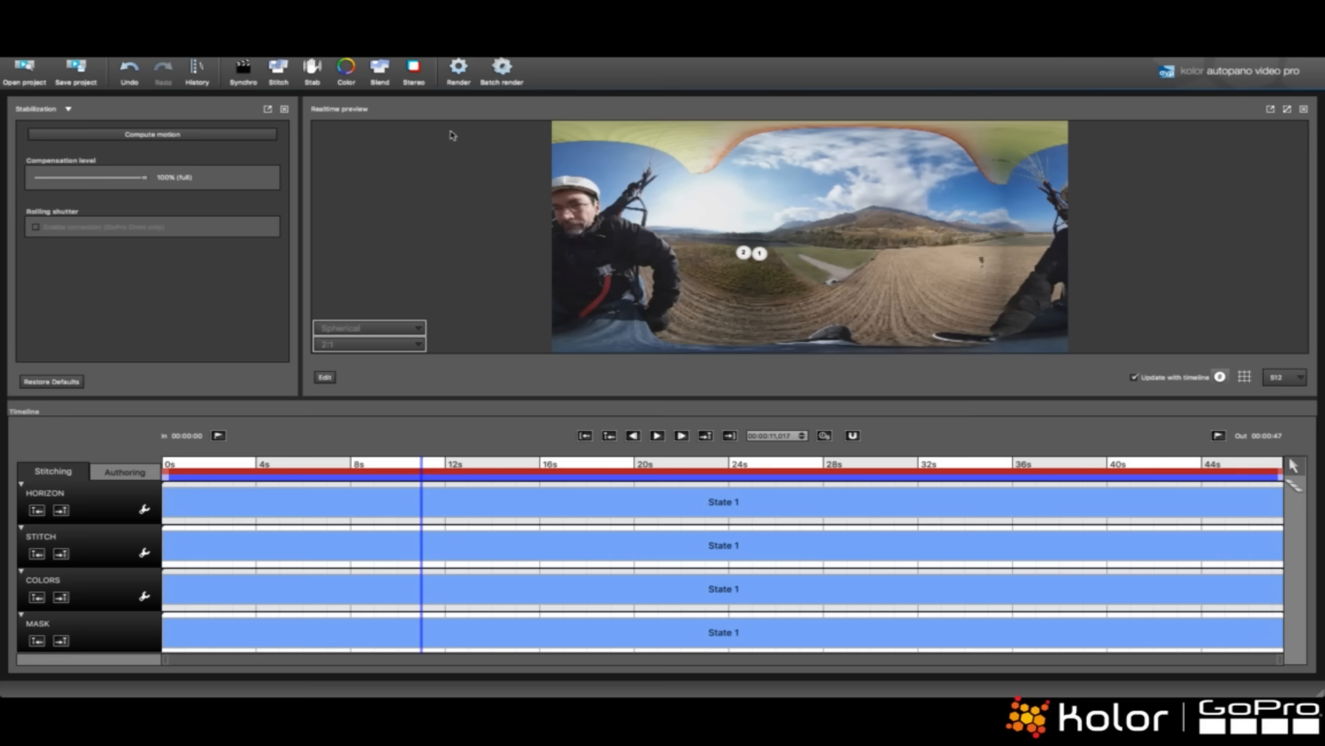
left_click(503, 74)
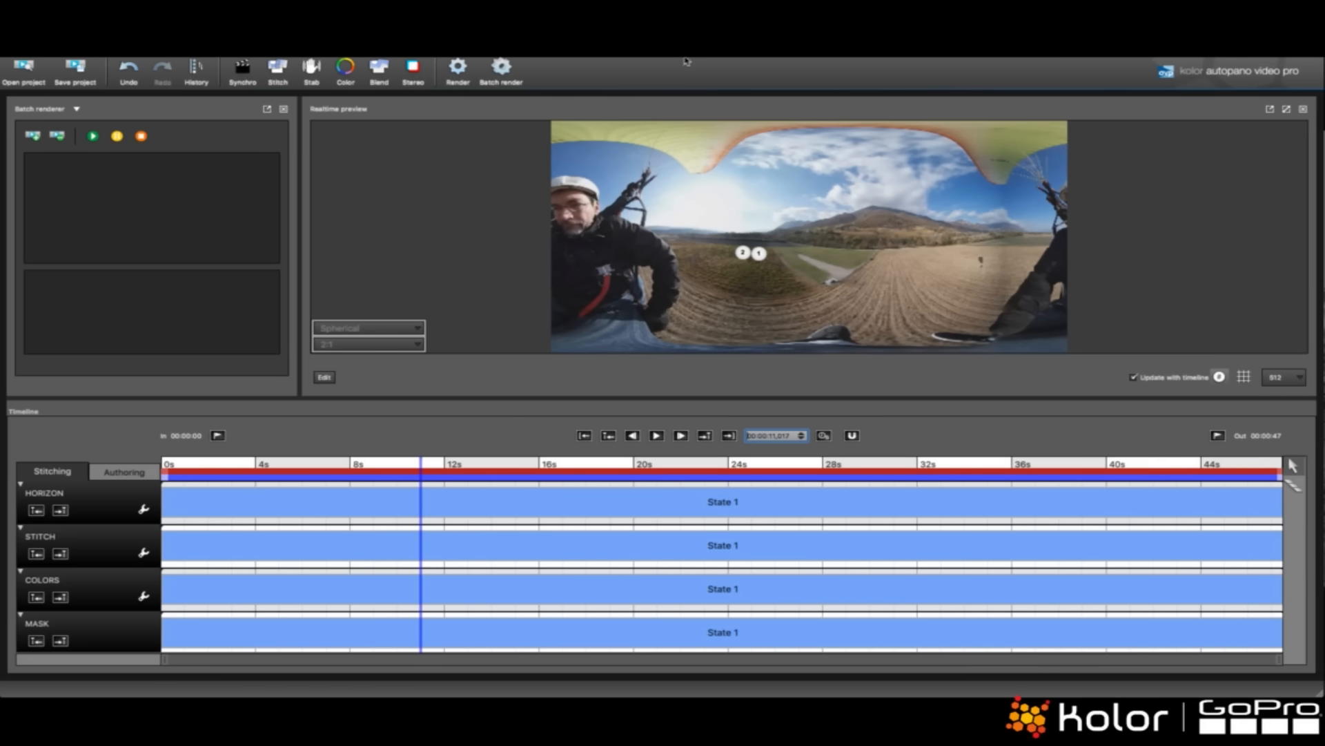
key("super+s")
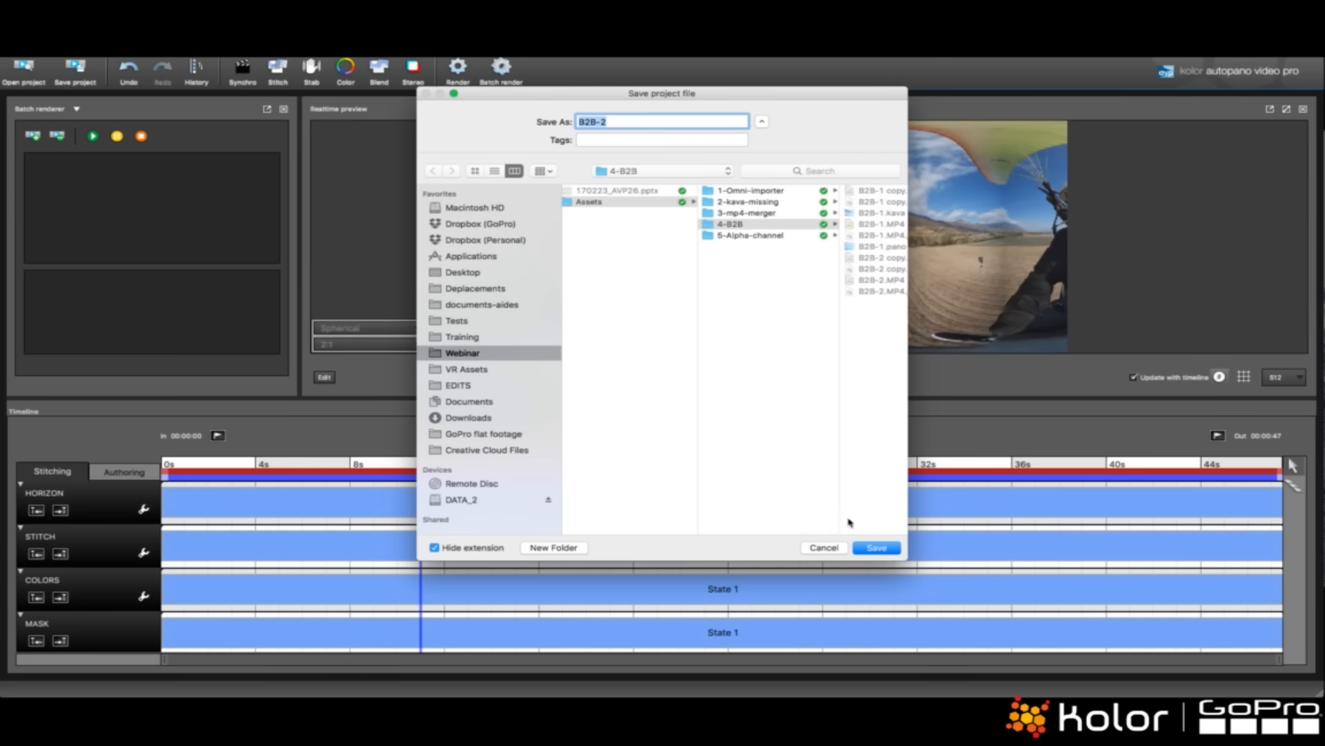
left_click(878, 549)
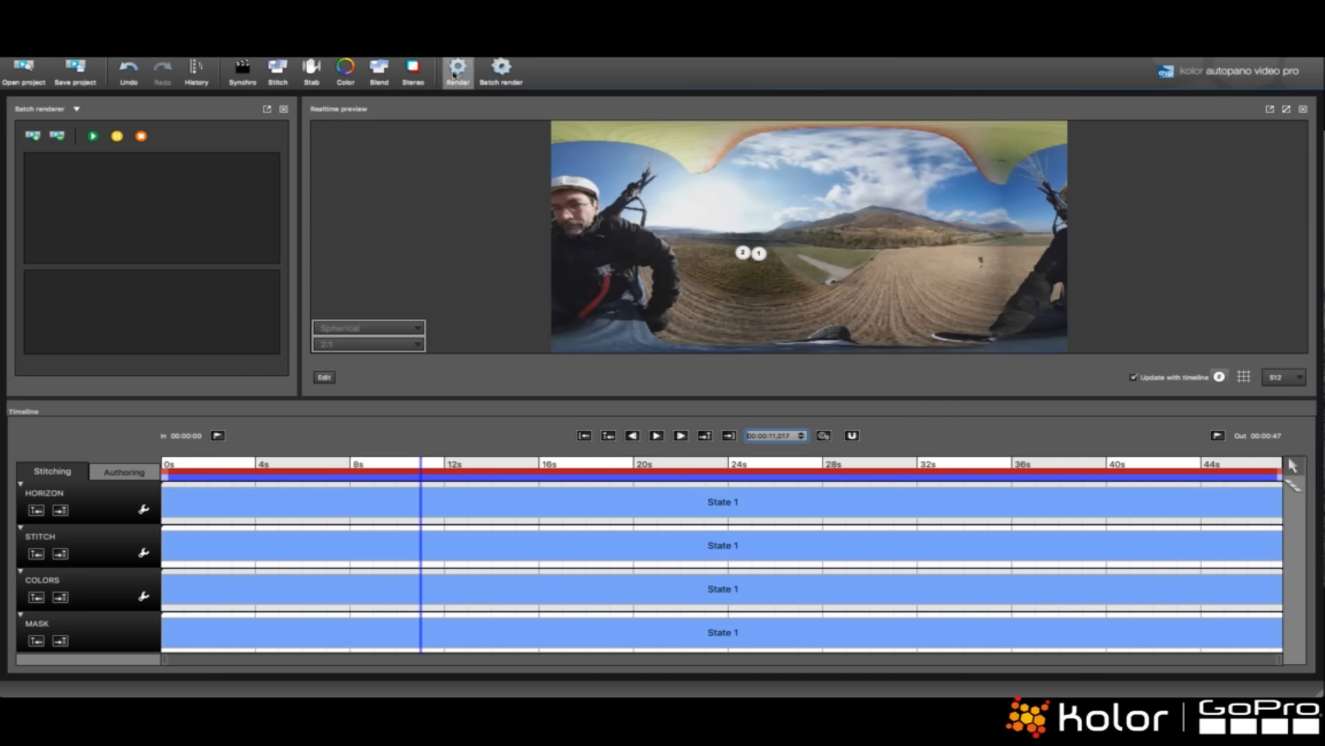
- Open the render settings and set the output type to ProRes MOV
left_click(458, 69)
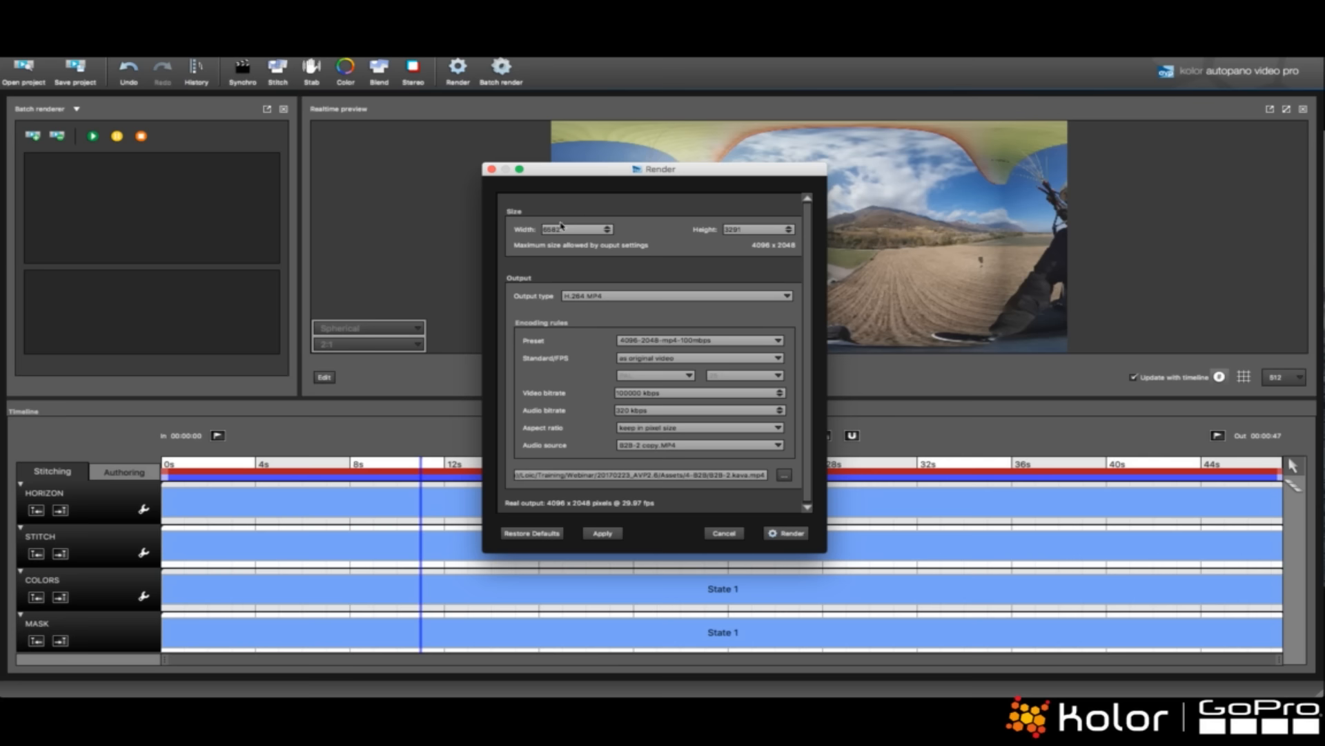
left_click(680, 297)
left_click(589, 315)
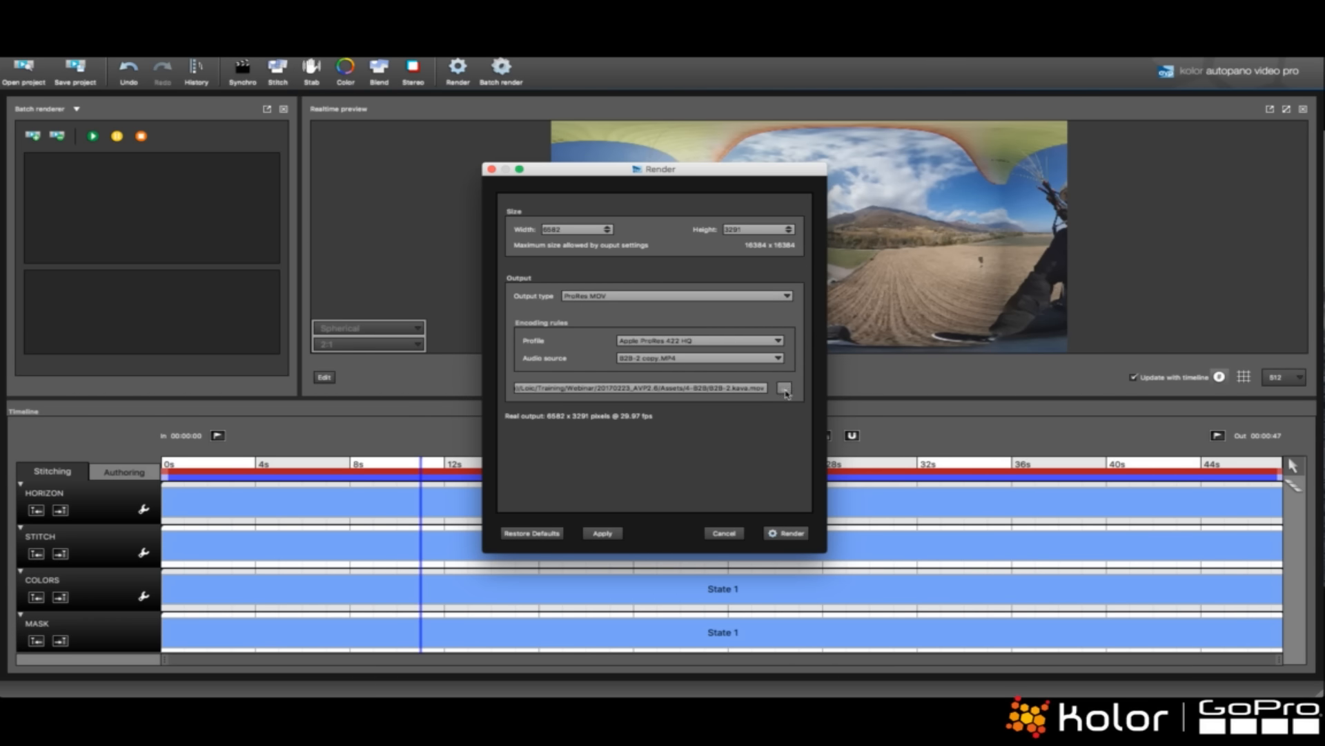
- Apply the ProRes render settings, and add B2B-1.kava and B2B-2.kava from the 4-B2B folder to the batch renderer
left_click(602, 533)
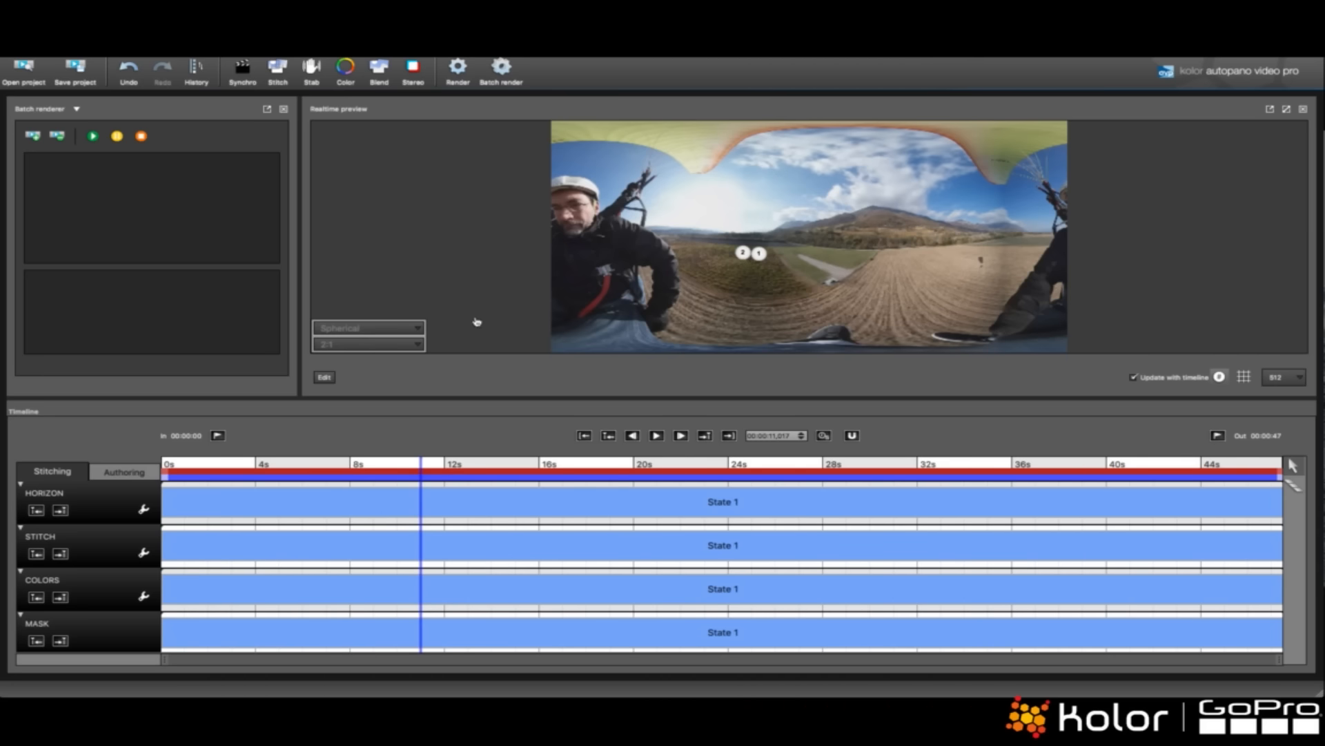
key("super+Tab")
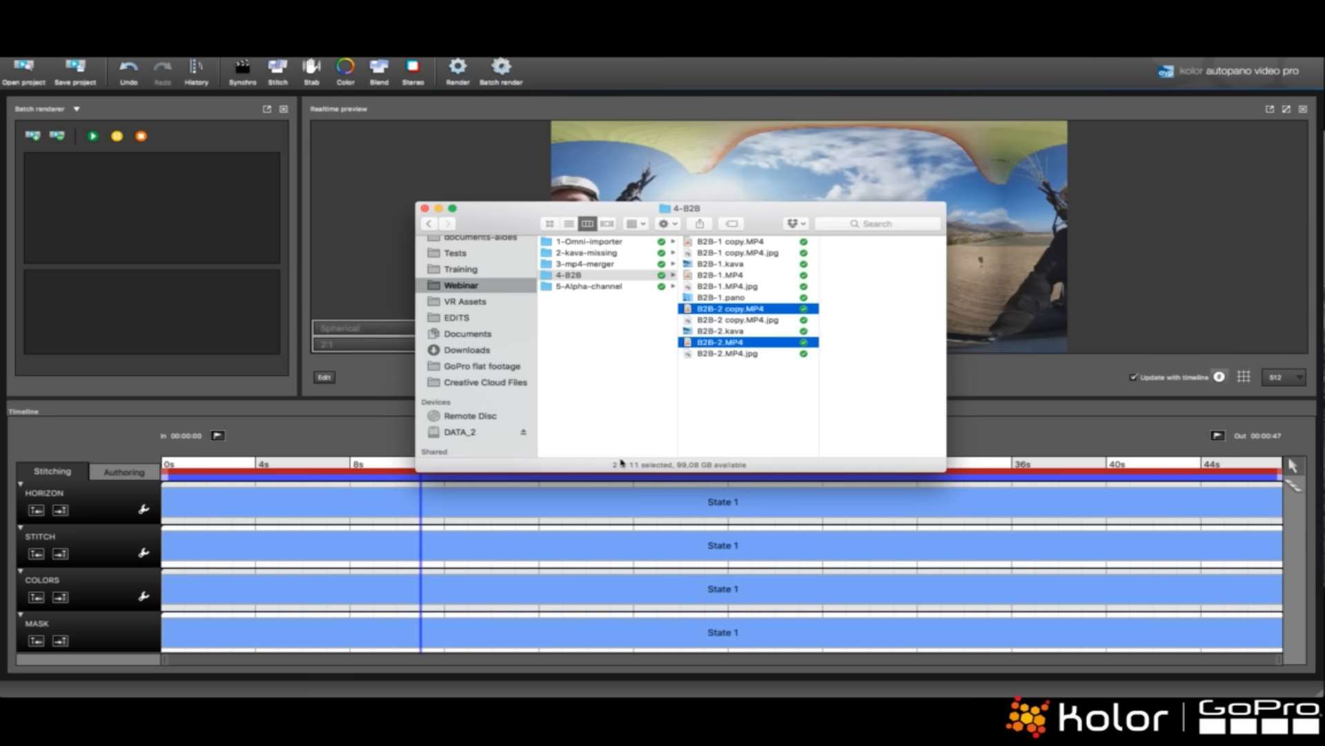
left_click(727, 368)
left_click(718, 332)
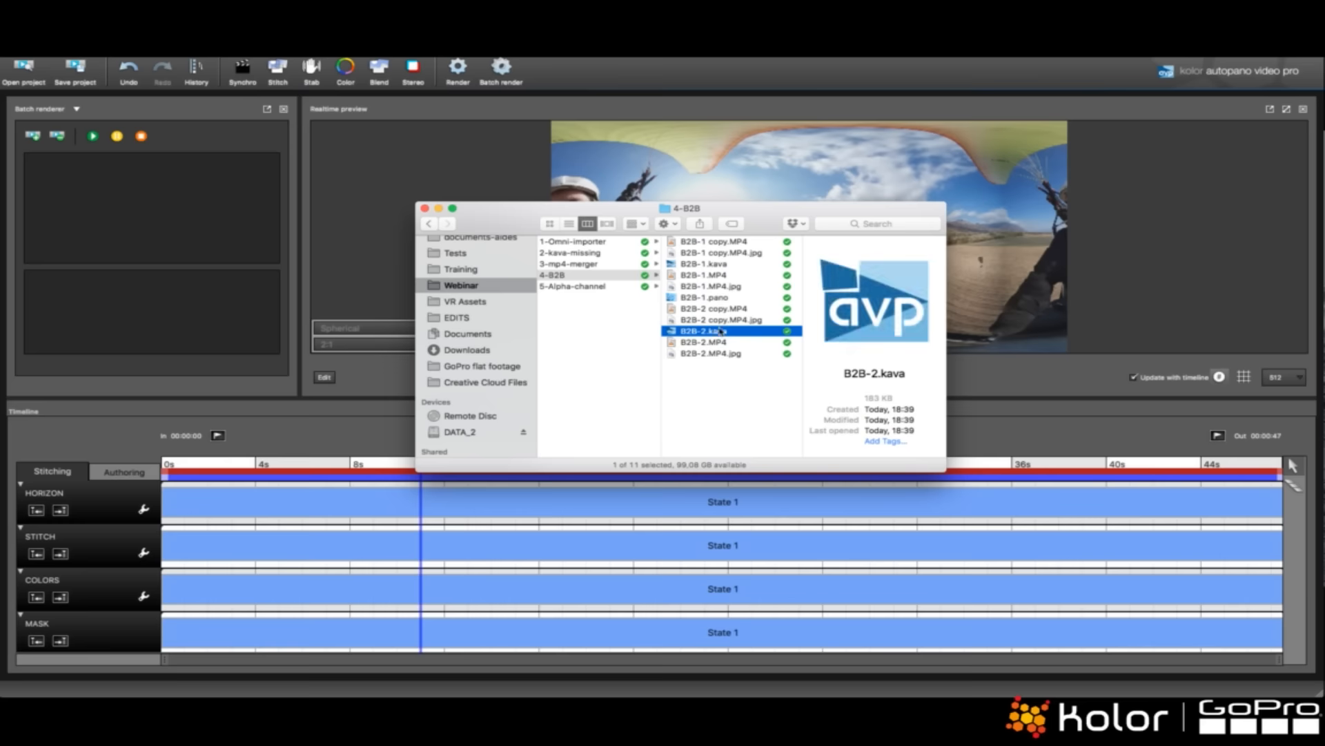
left_click(704, 267, "super")
left_click_drag(704, 266, 176, 235)
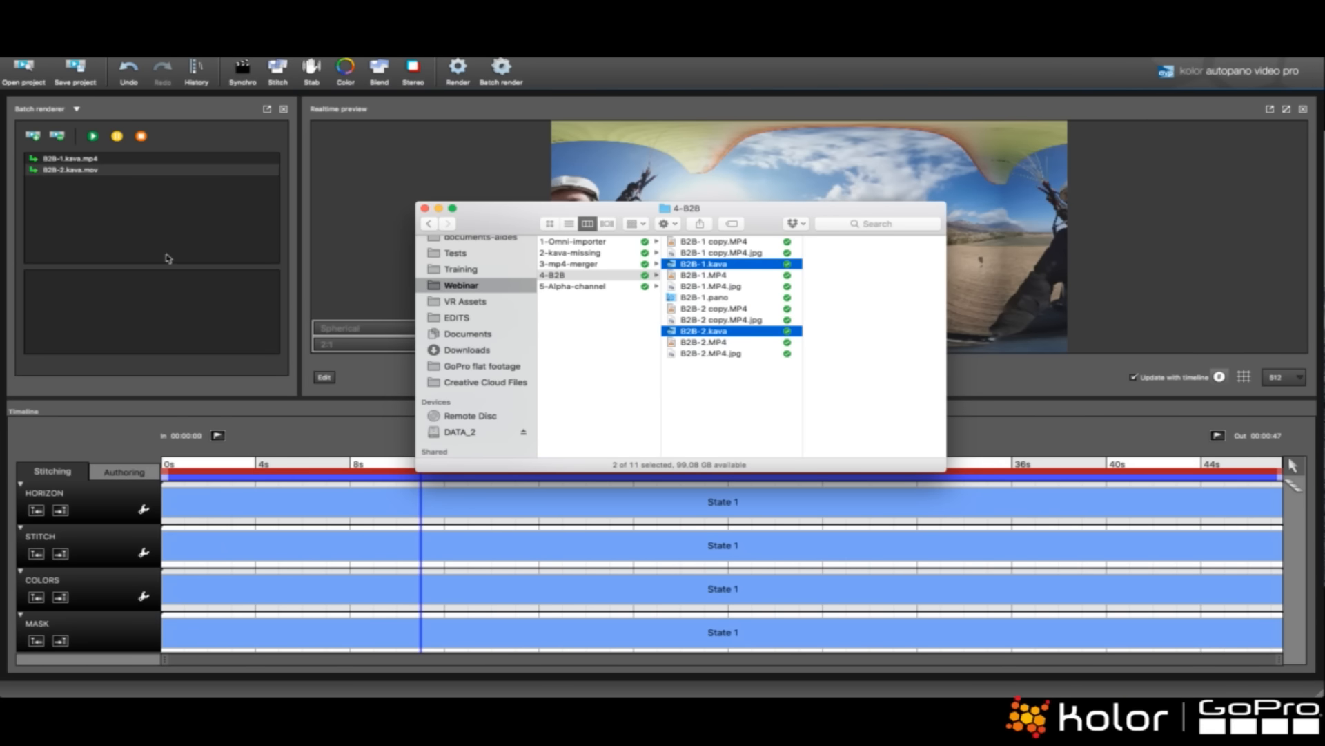
- Try to add DH-backflip-1st-kick.kava to the batch renderer directly from the 2-kava-missing folder in Finder
left_click(580, 253)
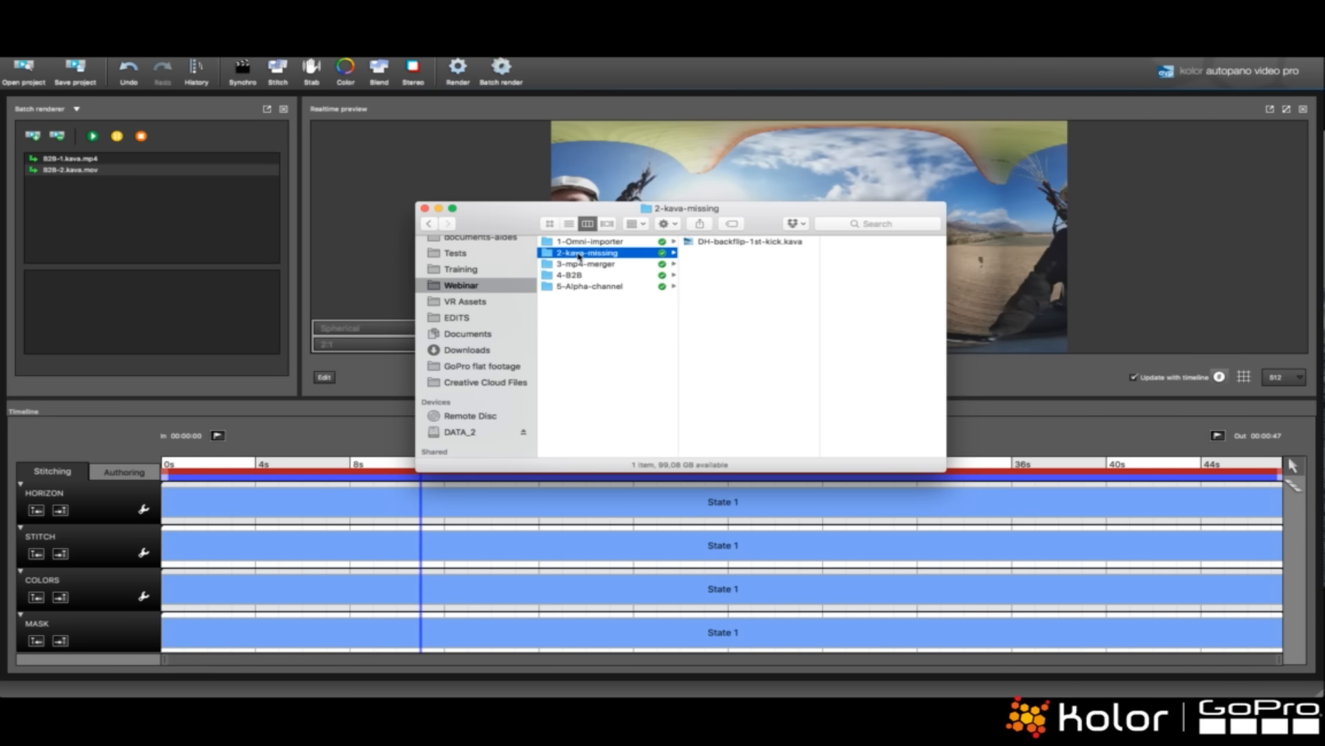
left_click_drag(763, 242, 197, 233)
left_click(137, 208)
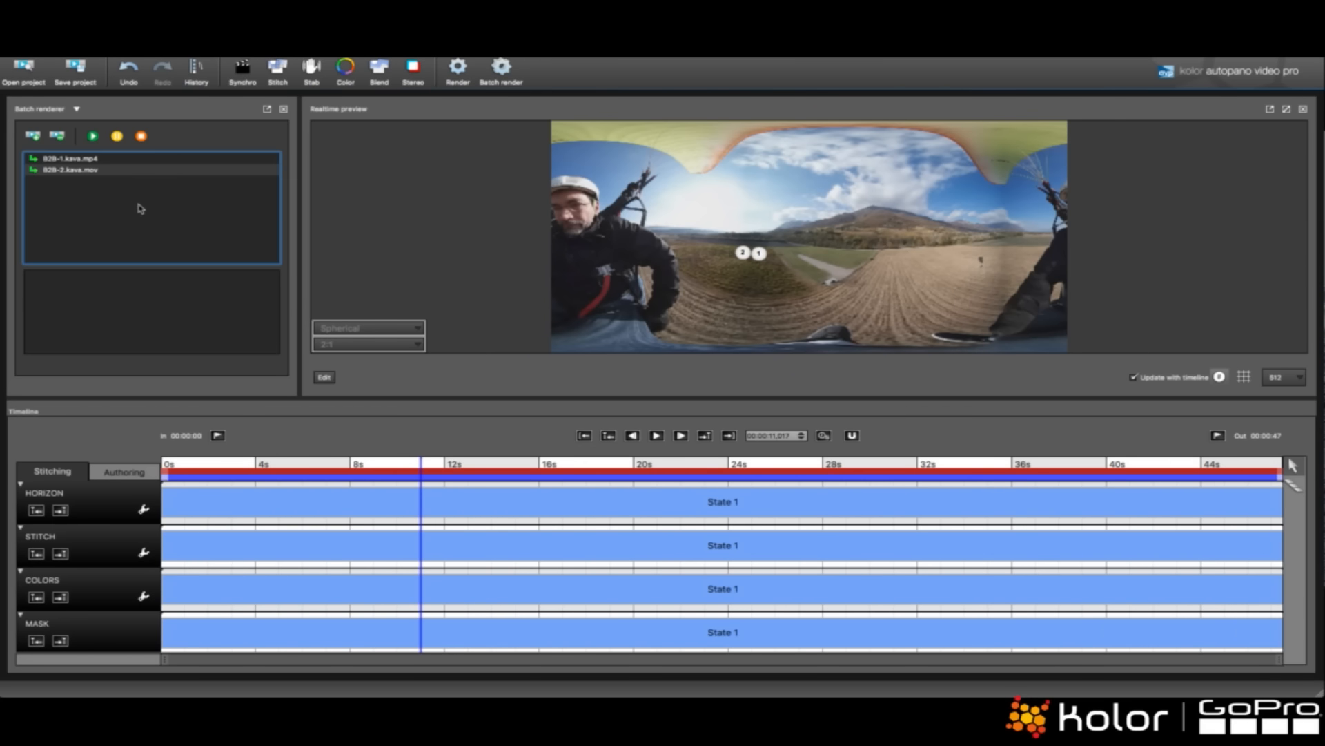
key("super+Tab")
left_click_drag(769, 247, 127, 185)
left_click(88, 169)
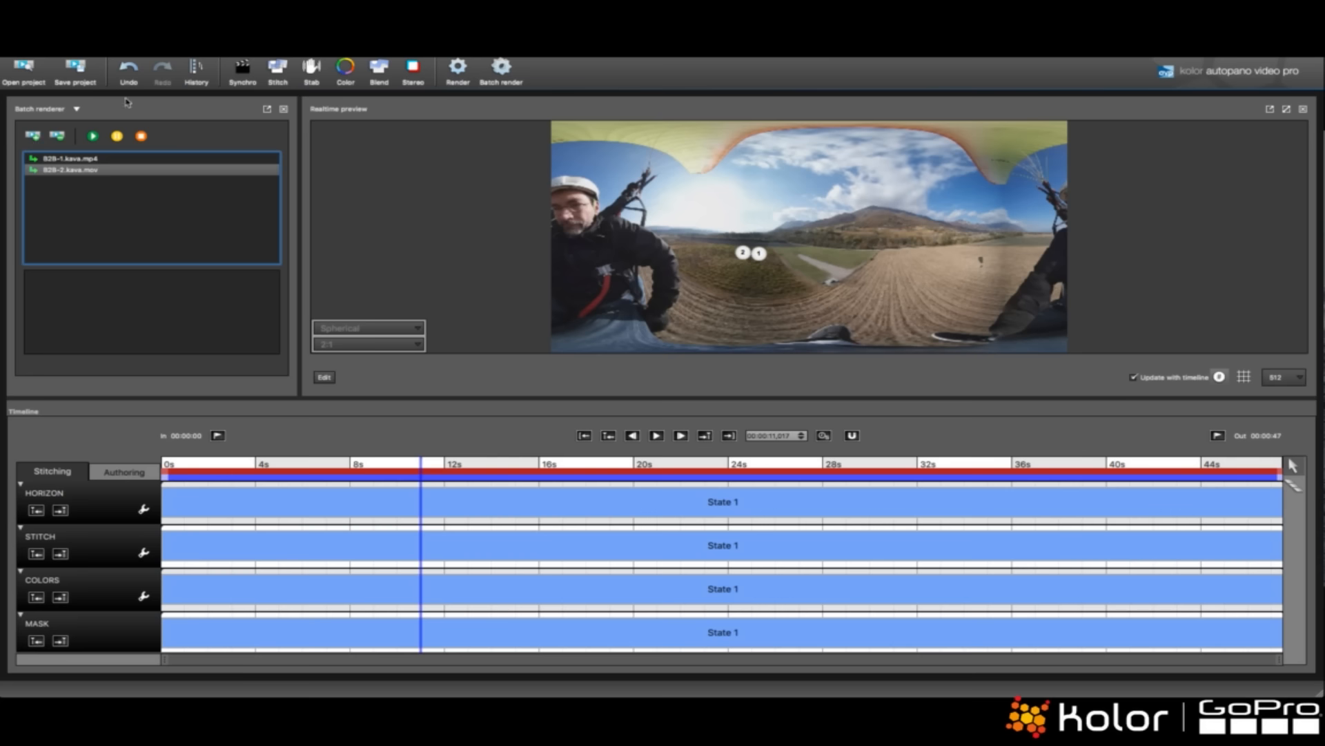
- Browse to Webinar > 20170223_AVP2.6 > Assets > 2-kava-missing and try to load DH-backflip-1st-kick.kava into the batch renderer
left_click(33, 138)
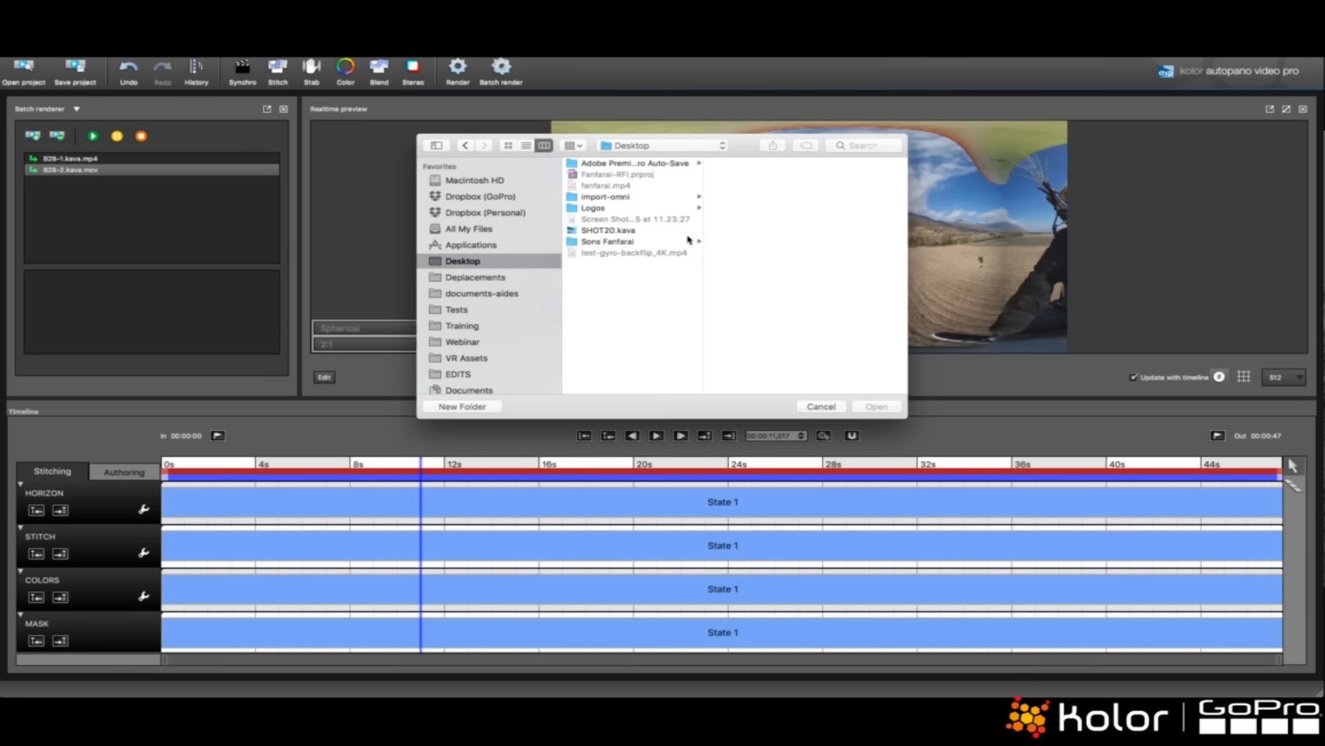
scroll(489, 334, "down", 5)
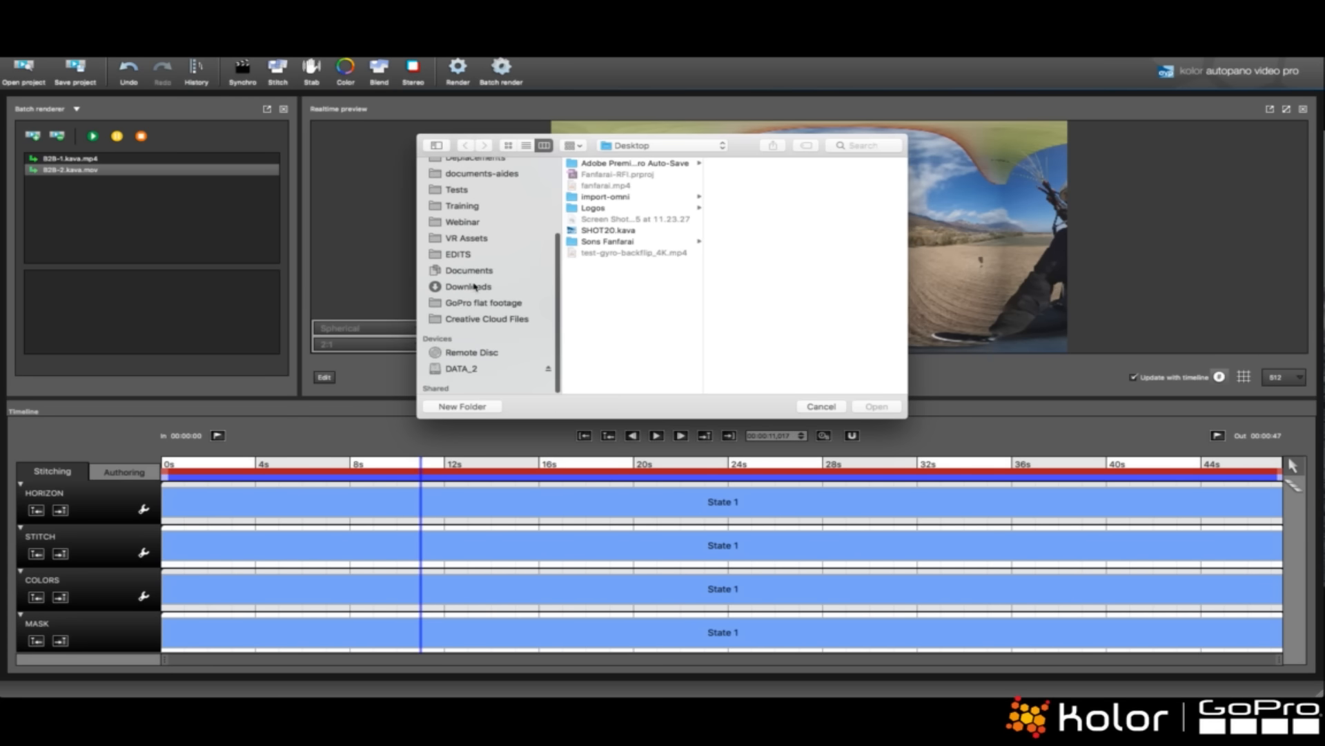
left_click(477, 226)
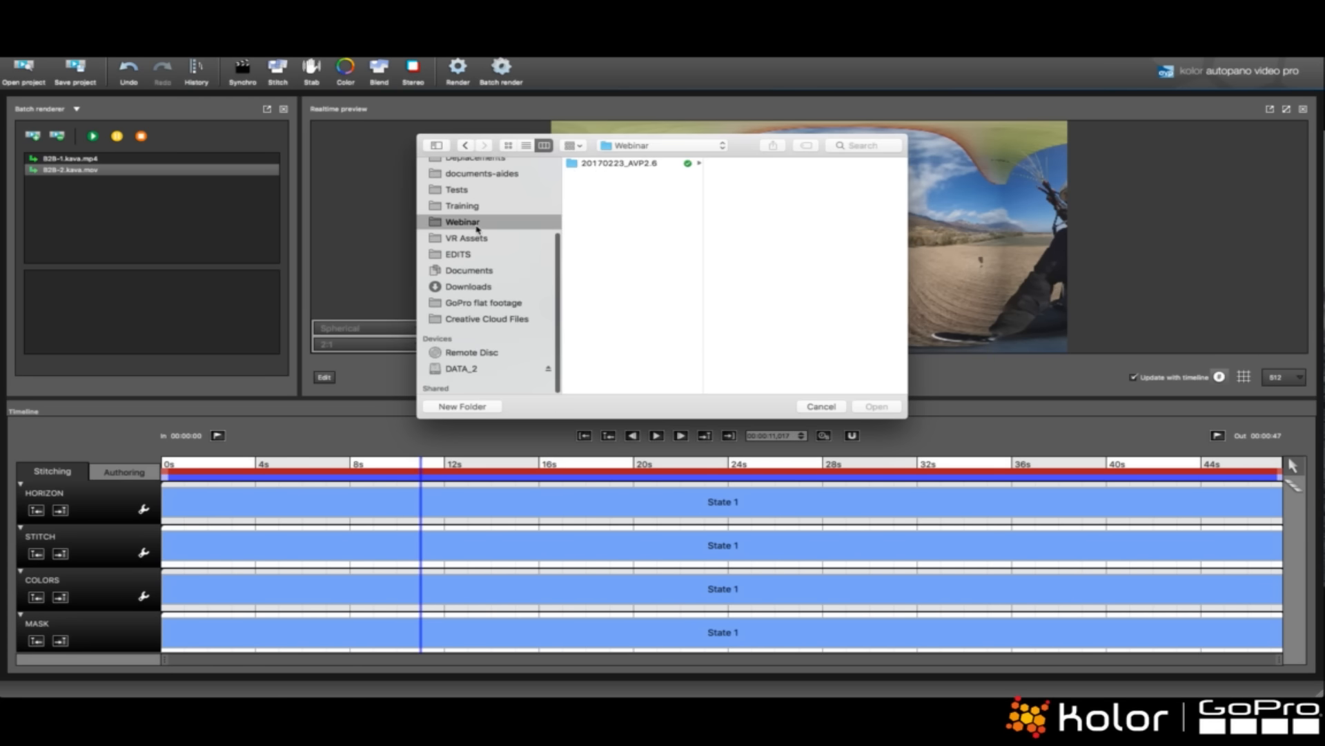
left_click(647, 164)
left_click(735, 176)
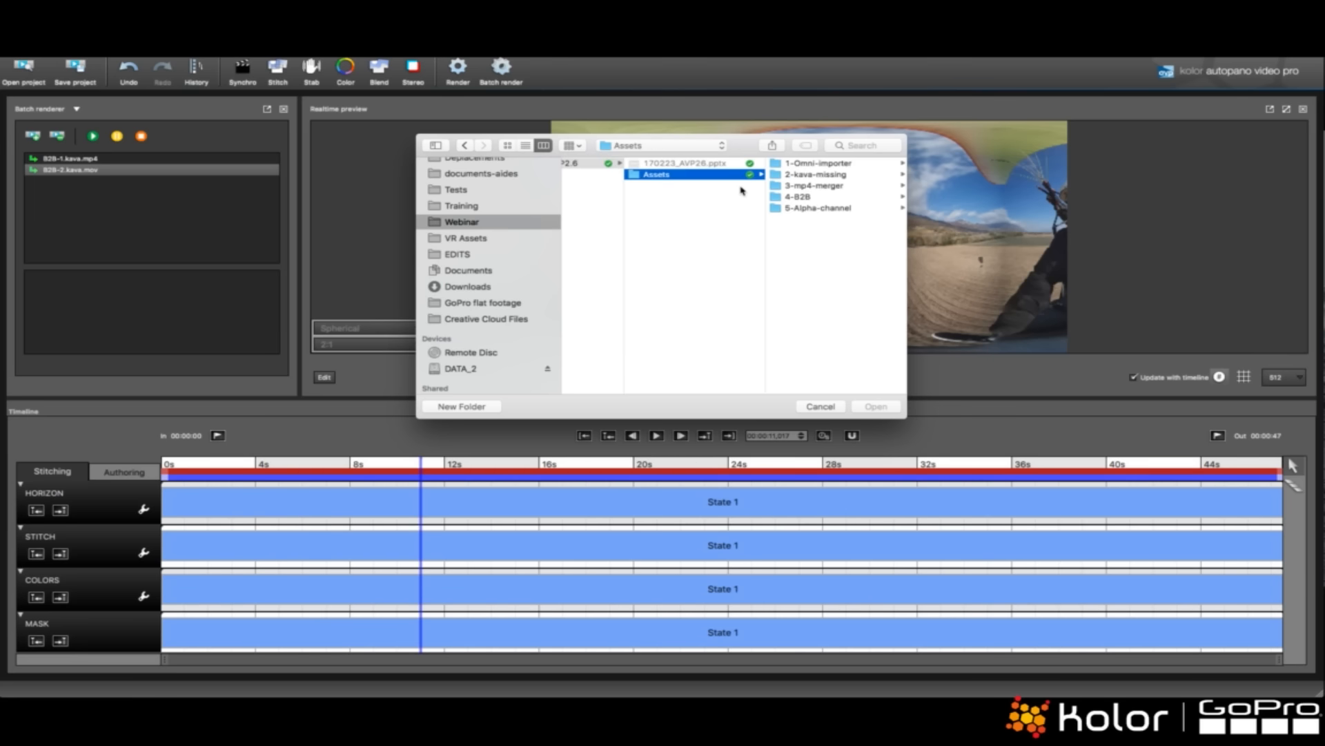
left_click(818, 175)
left_click(827, 166)
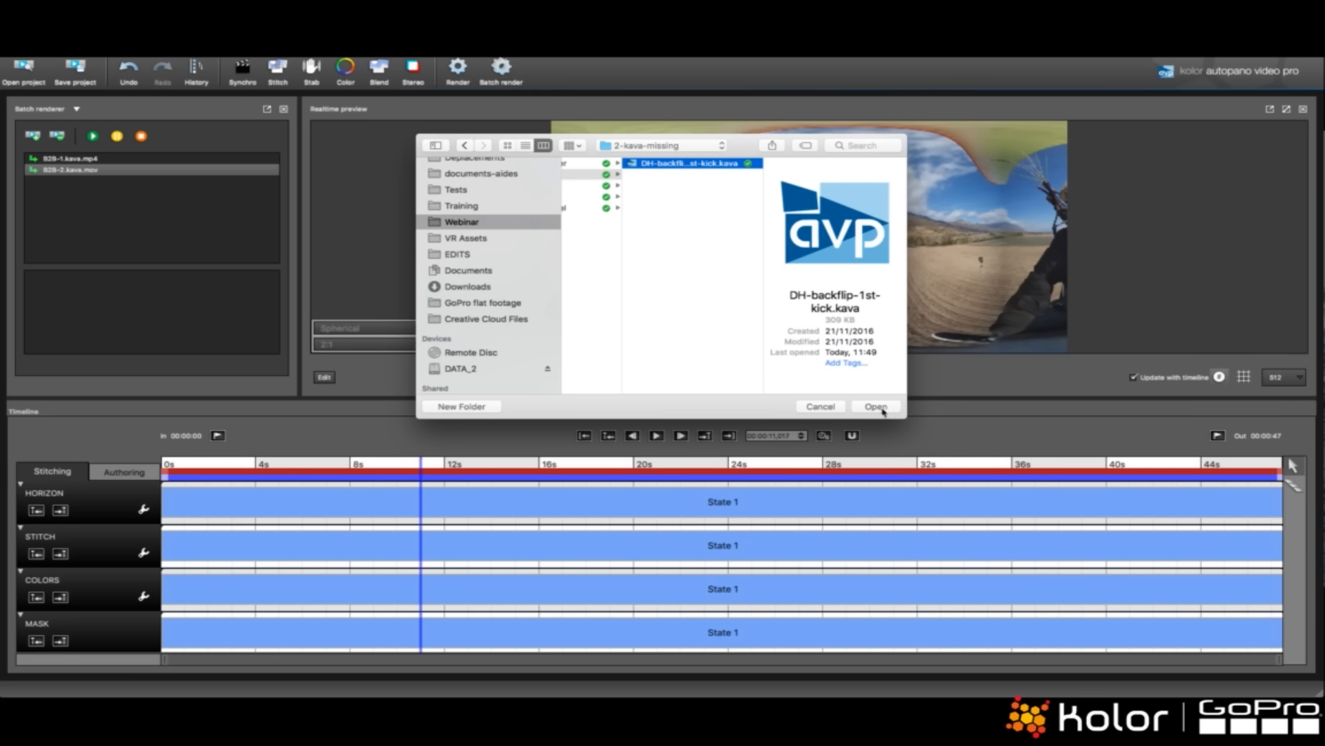
left_click(880, 408)
left_click(77, 181)
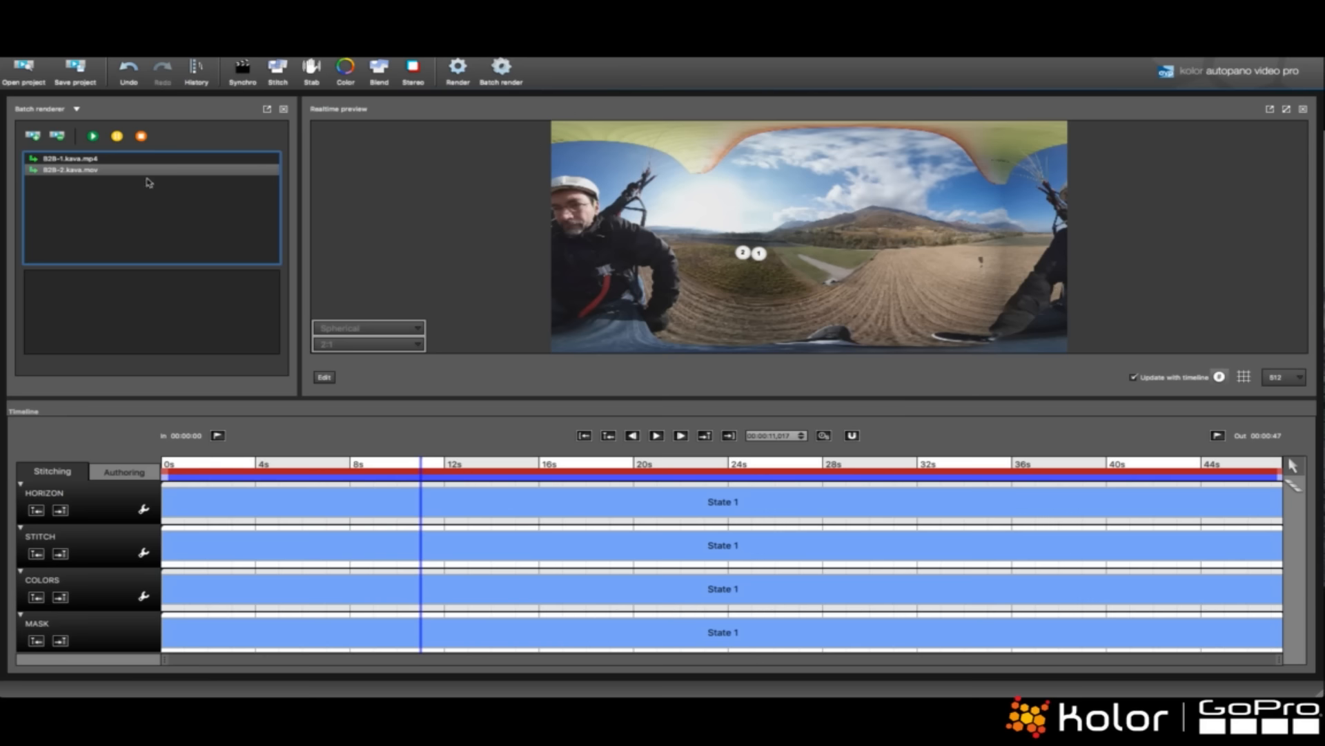
- Try to add the SHOT20.kava project from the Desktop folder to the batch renderer
left_click_drag(72, 163, 73, 182)
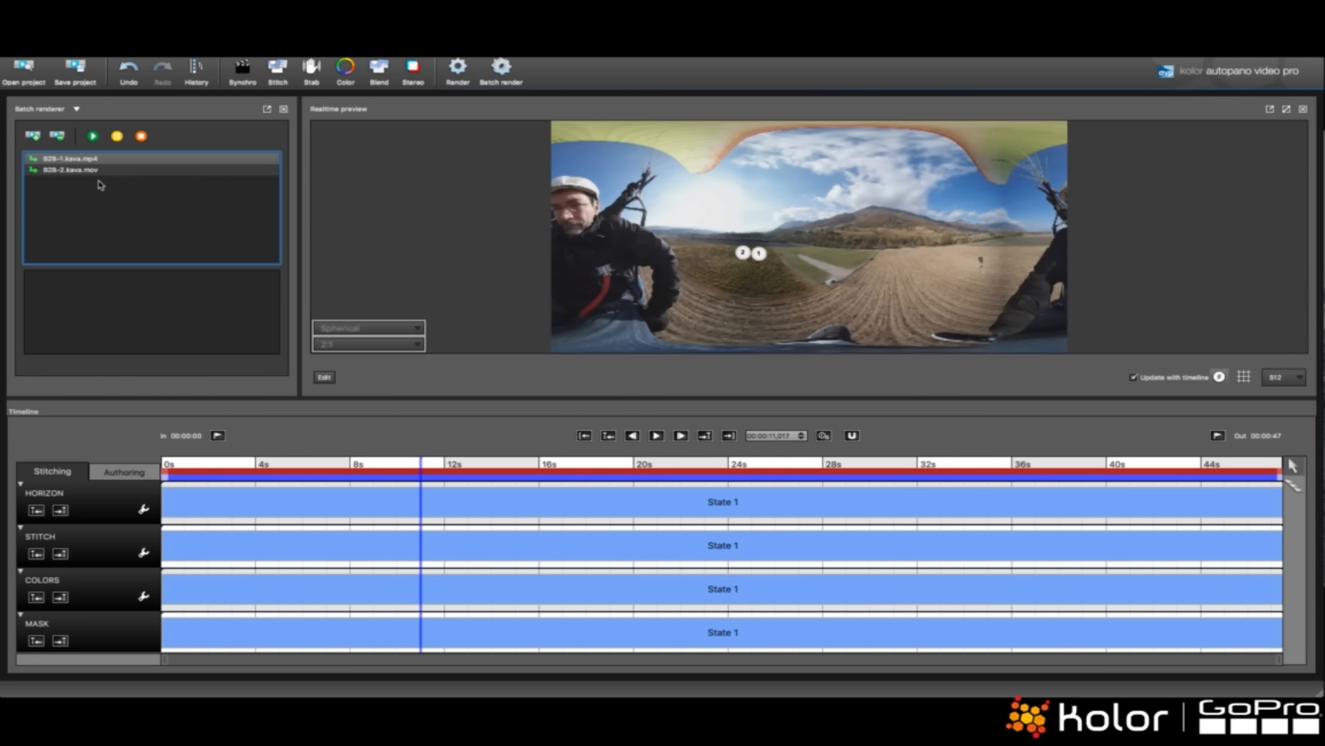
left_click(33, 136)
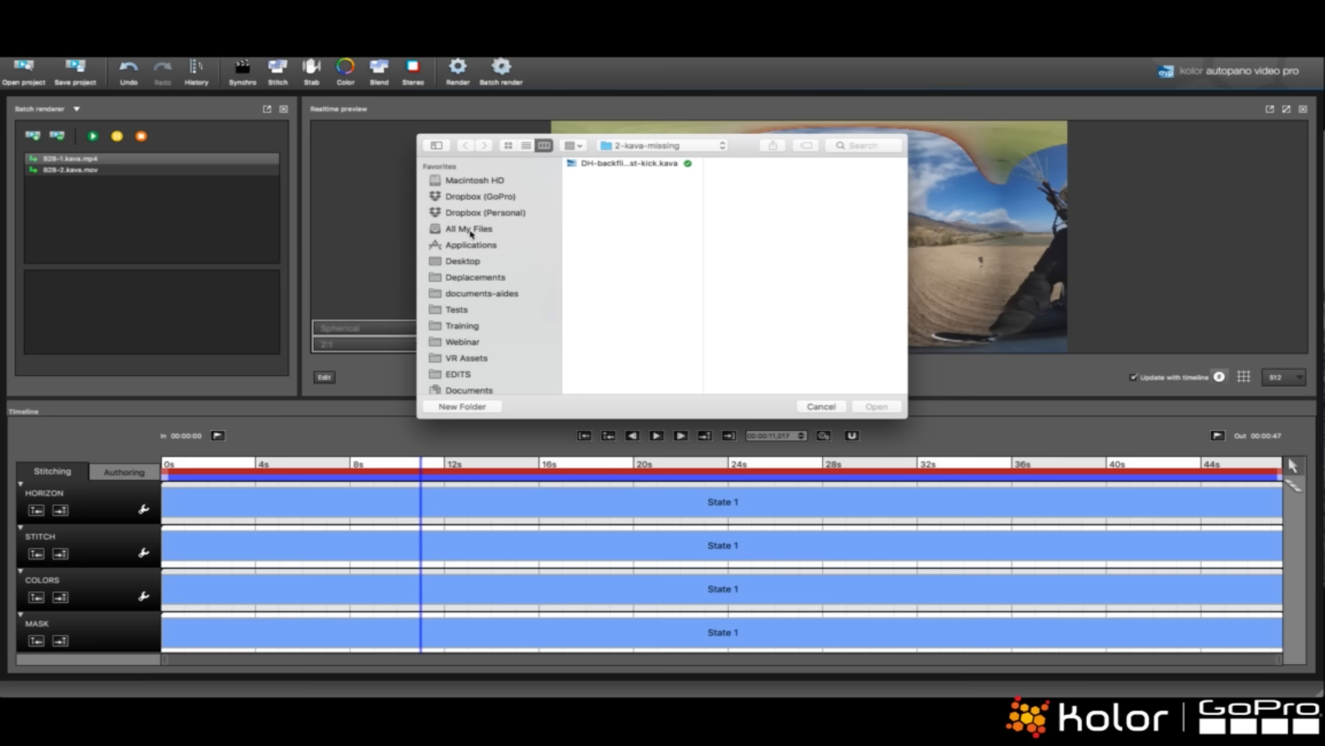
left_click(472, 261)
left_click(611, 232)
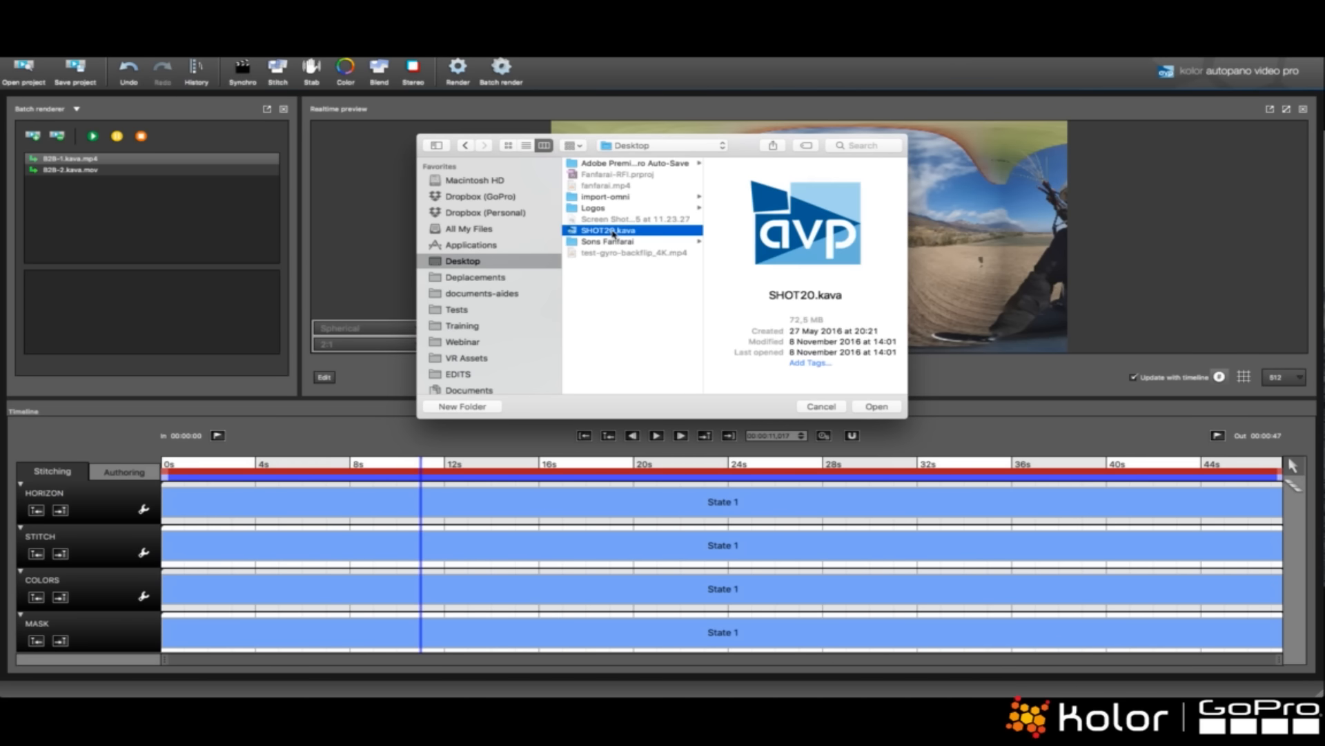
left_click(877, 406)
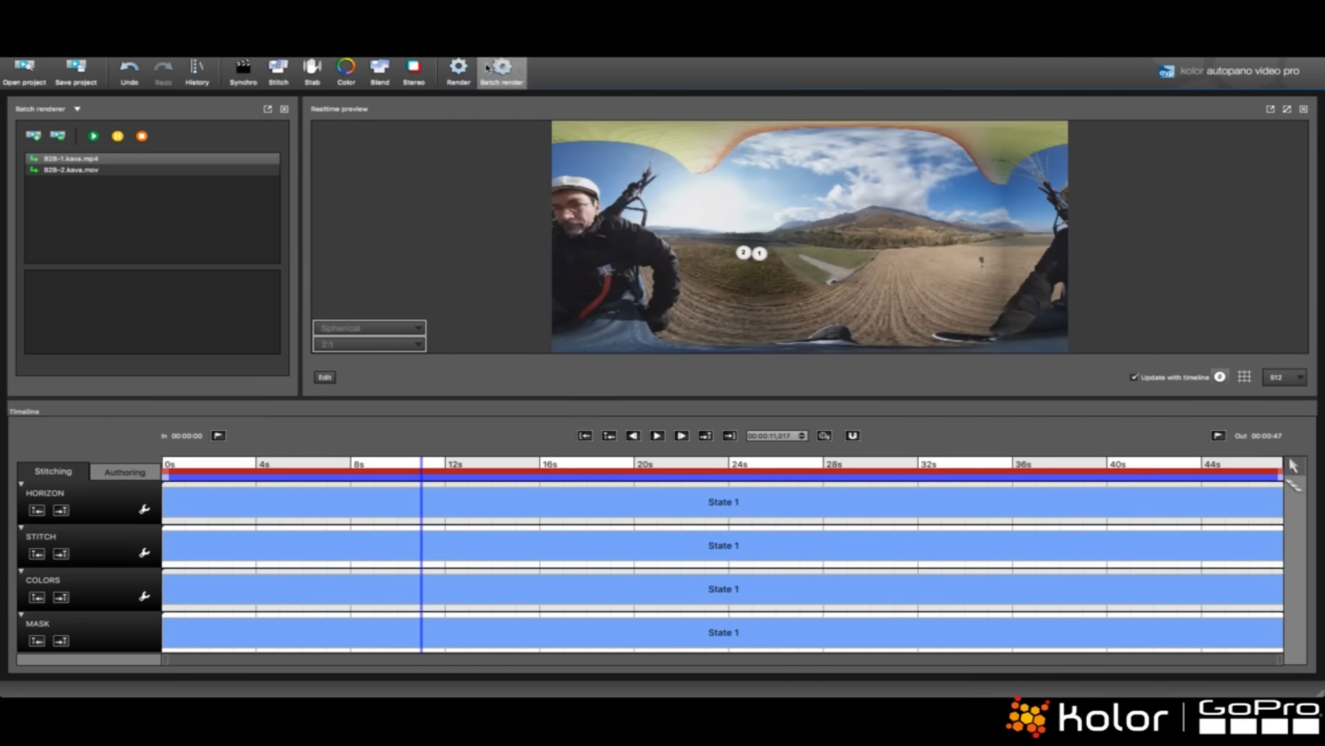
- Switch to the Spatial Media Metadata Injector and show its stereoscopic 3D and spatial audio options
mouse_move(49, 170)
left_mouse_down()
mouse_move(54, 159)
mouse_move(56, 181)
mouse_move(70, 158)
left_mouse_up()
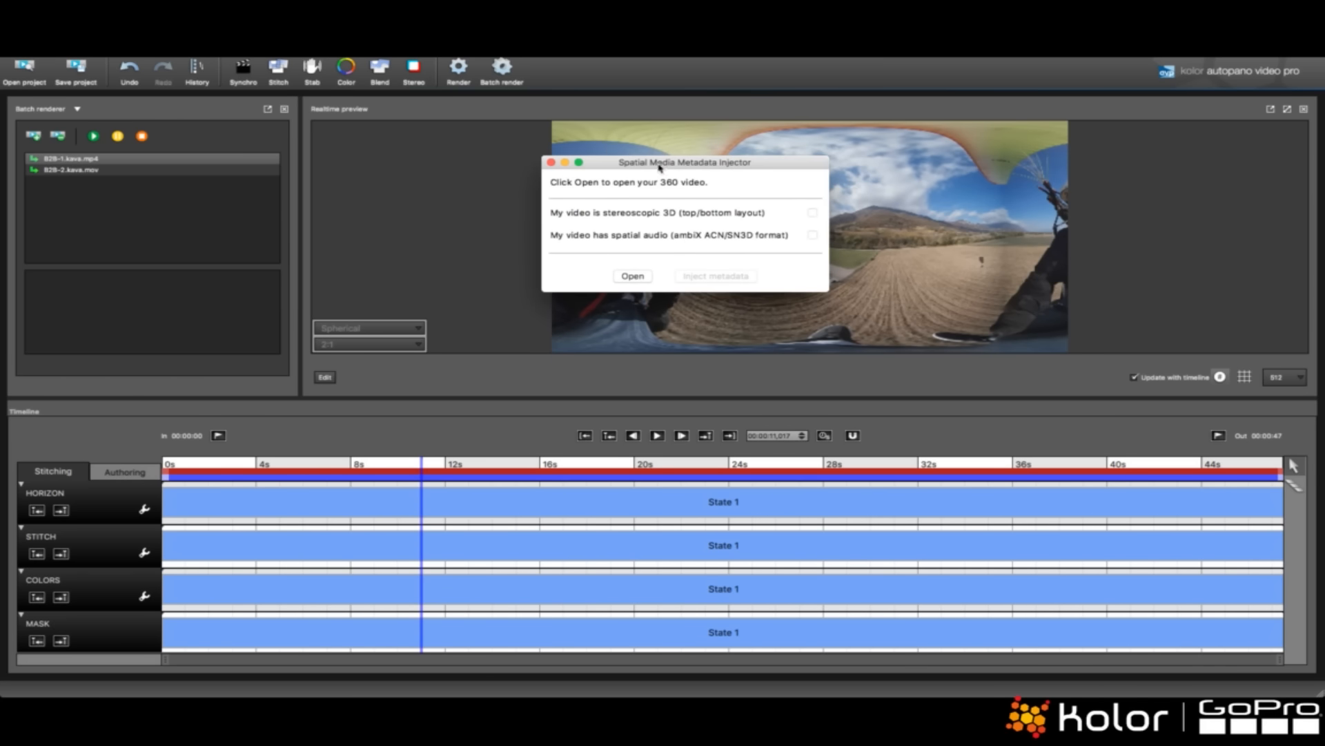
left_click_drag(691, 163, 683, 198)
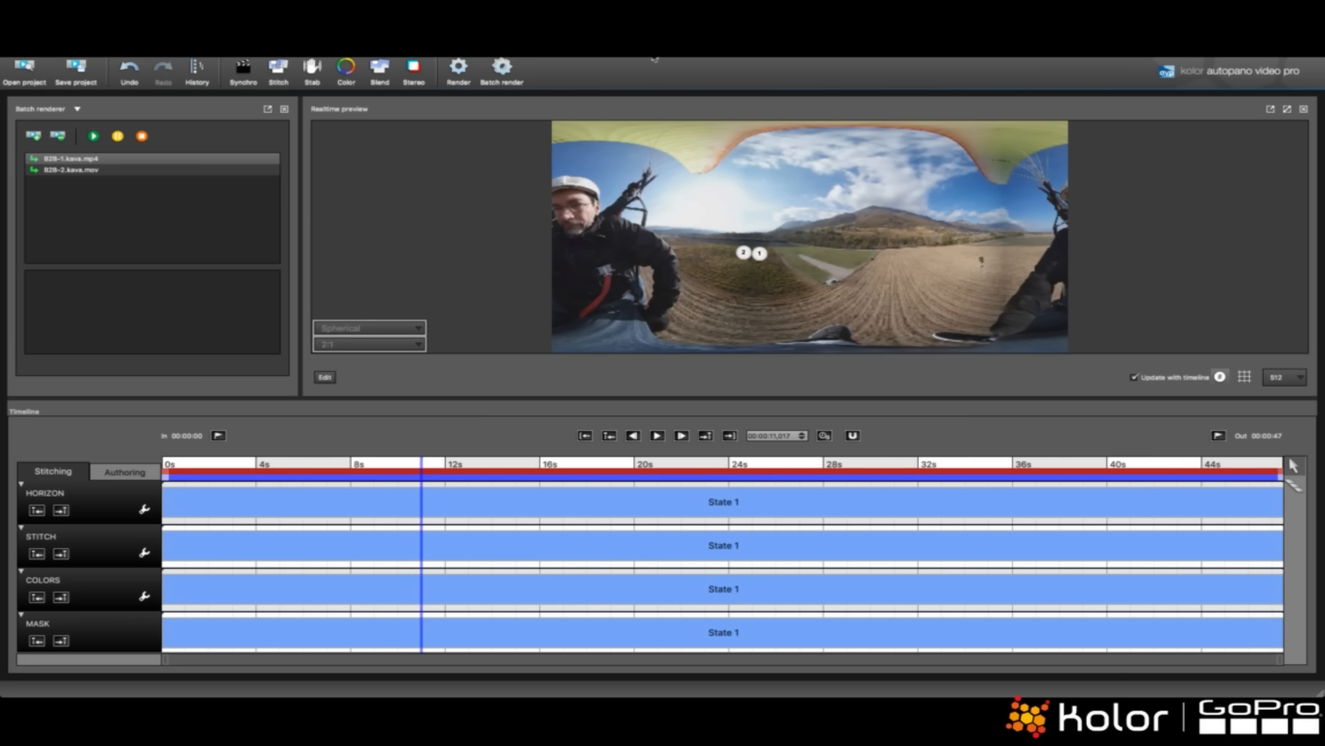
- Shift the panorama slightly sideways in the realtime preview and apply the adjusted orientation
left_click(750, 435)
left_click_drag(920, 209, 919, 220)
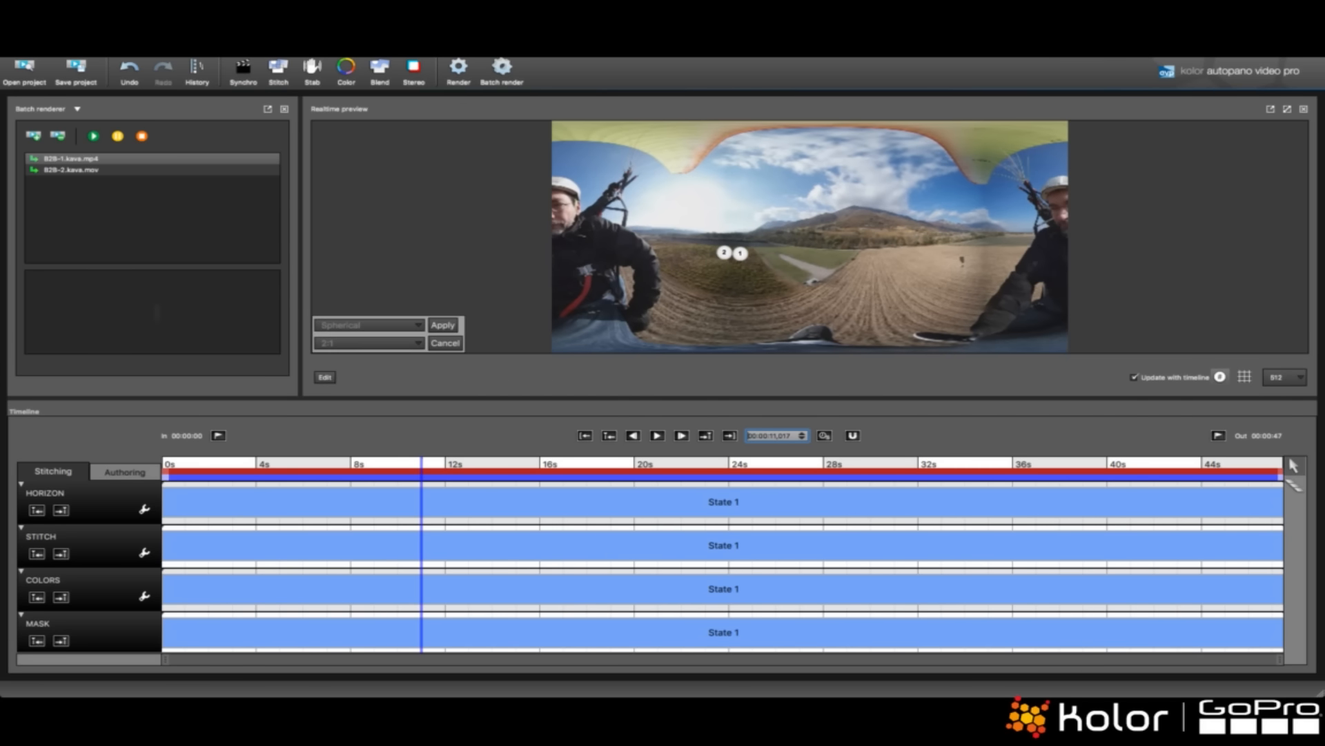
left_click(453, 327)
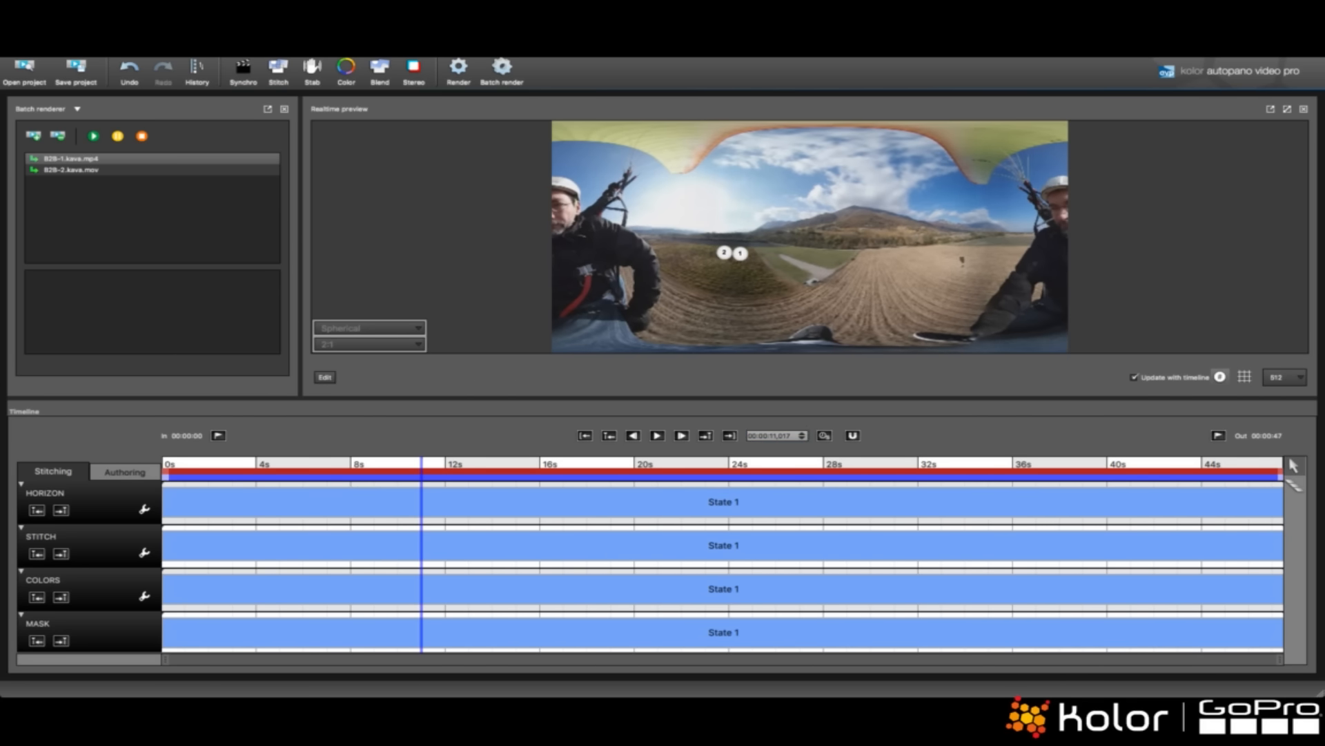
left_click(488, 211)
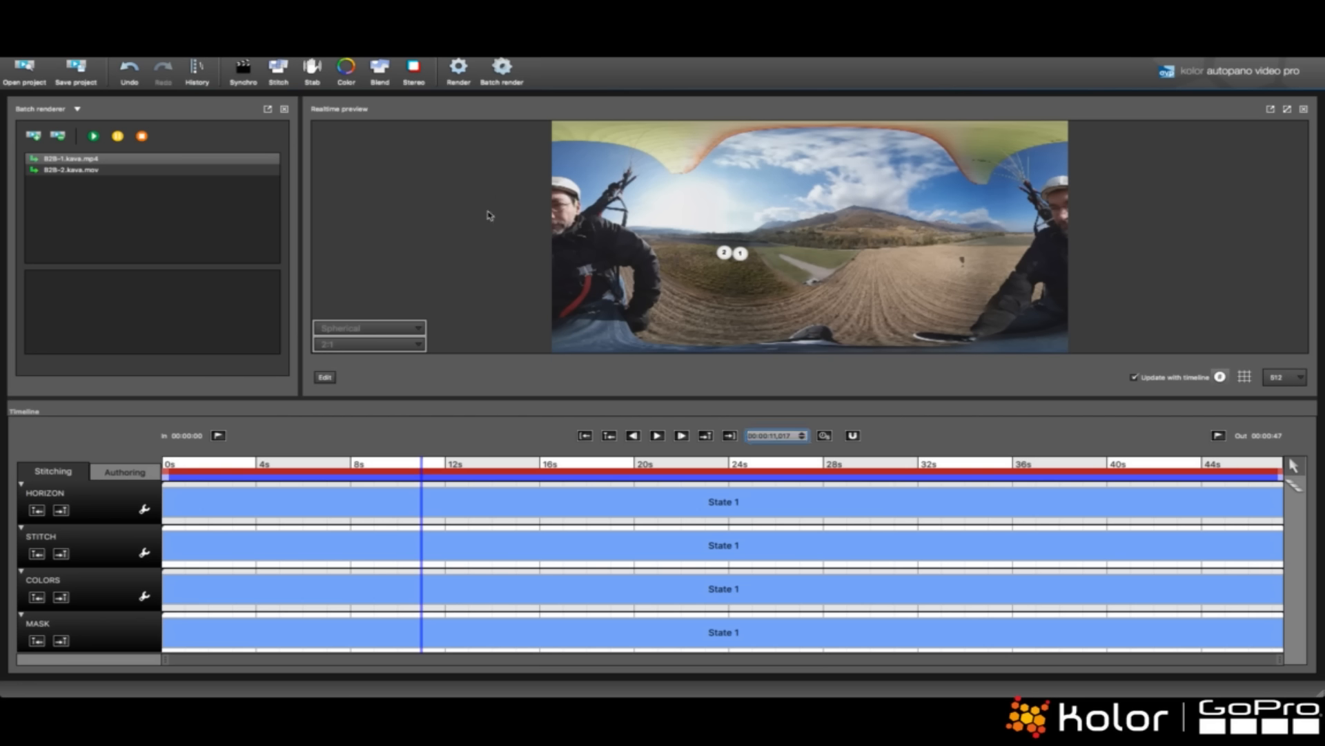
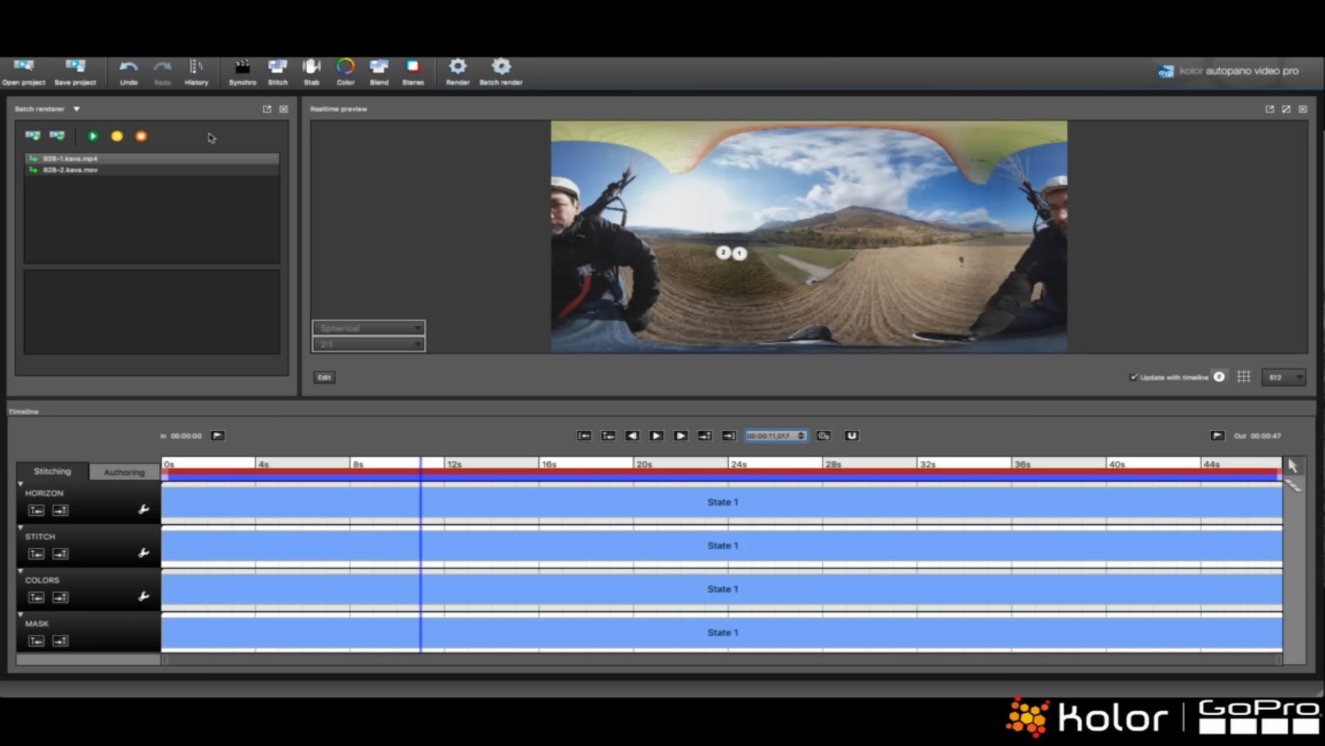
- Remove both B2B projects from the batch renderer list
left_click(58, 137)
left_click(58, 137)
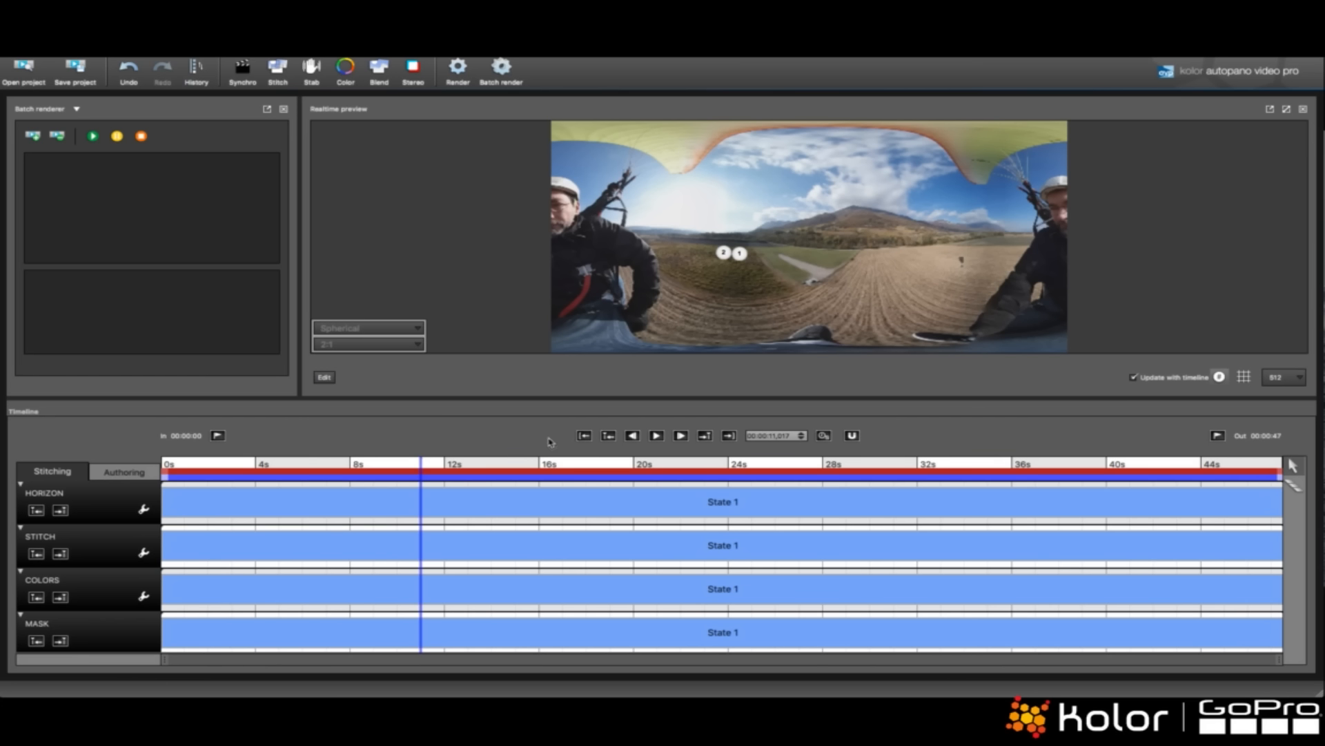
- Check the stitched panorama at about 10, 19 and 27 seconds in the timeline
left_click_drag(419, 473, 402, 468)
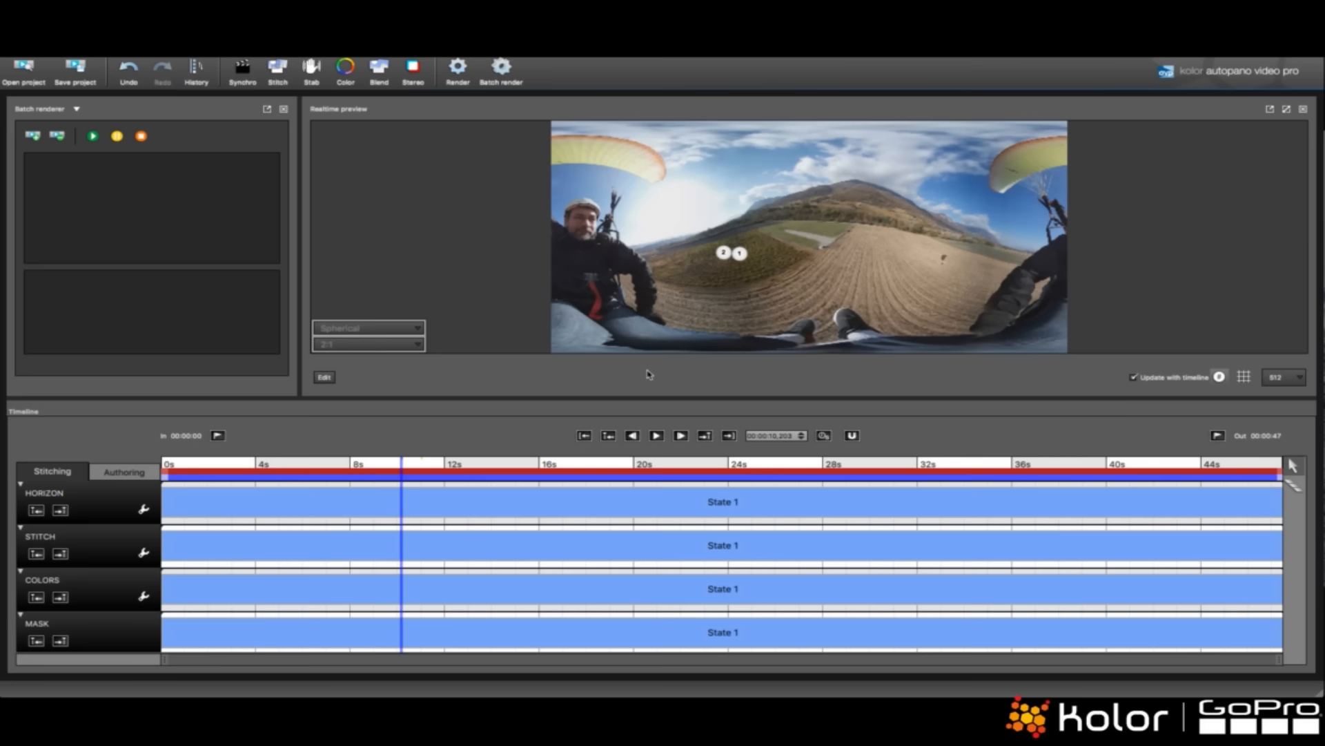
left_click(608, 464)
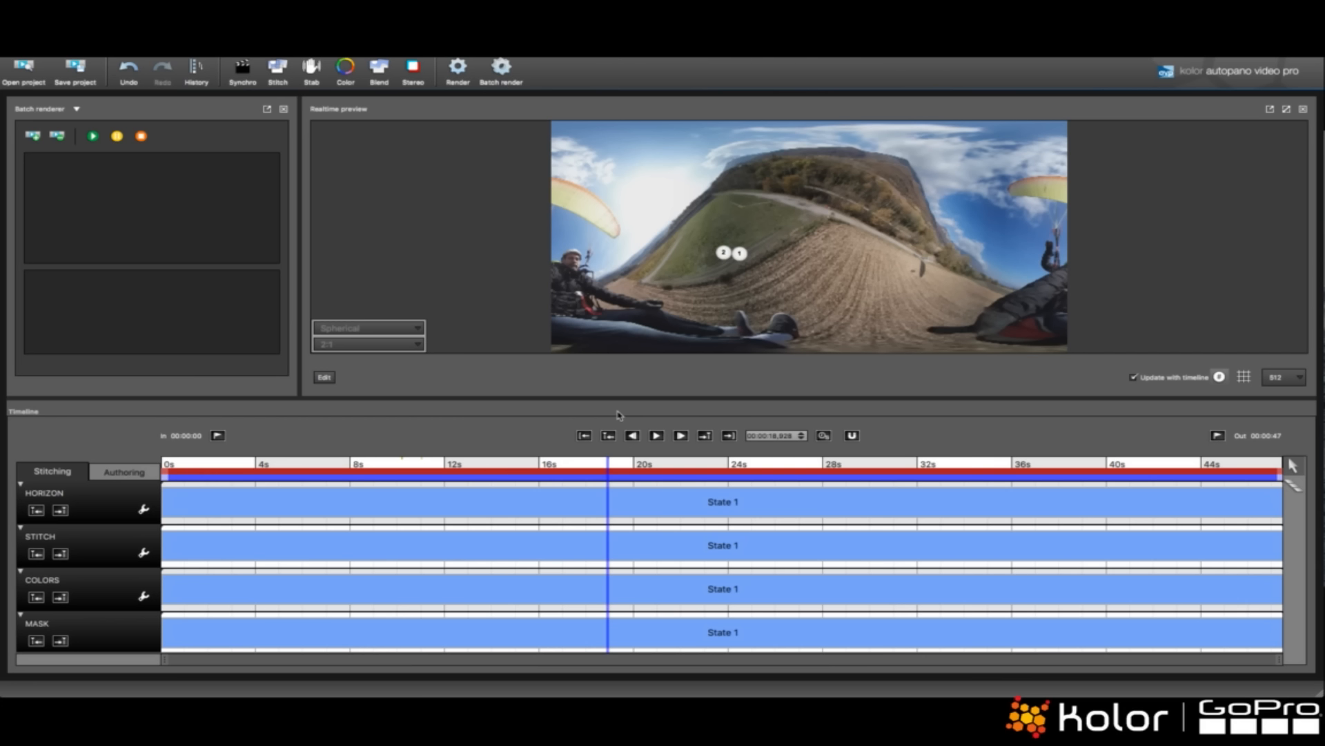
left_click(800, 462)
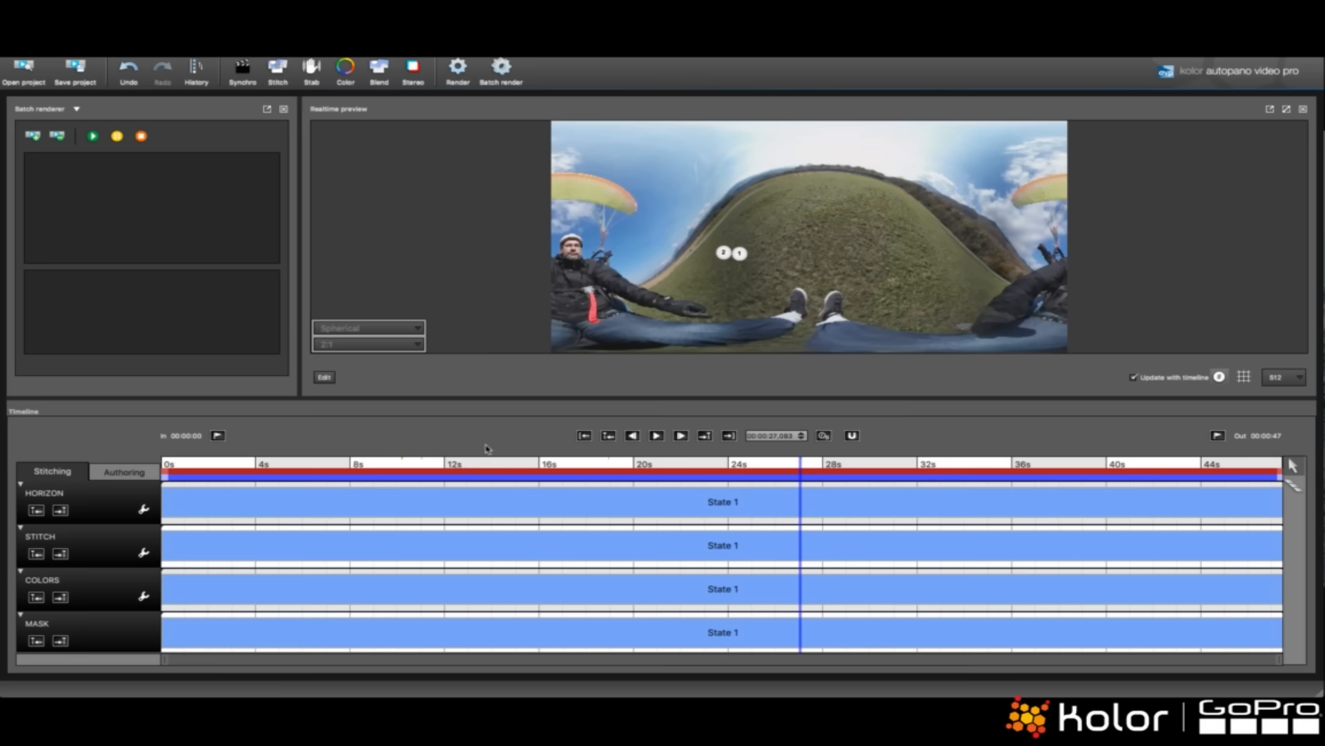
left_click(492, 255)
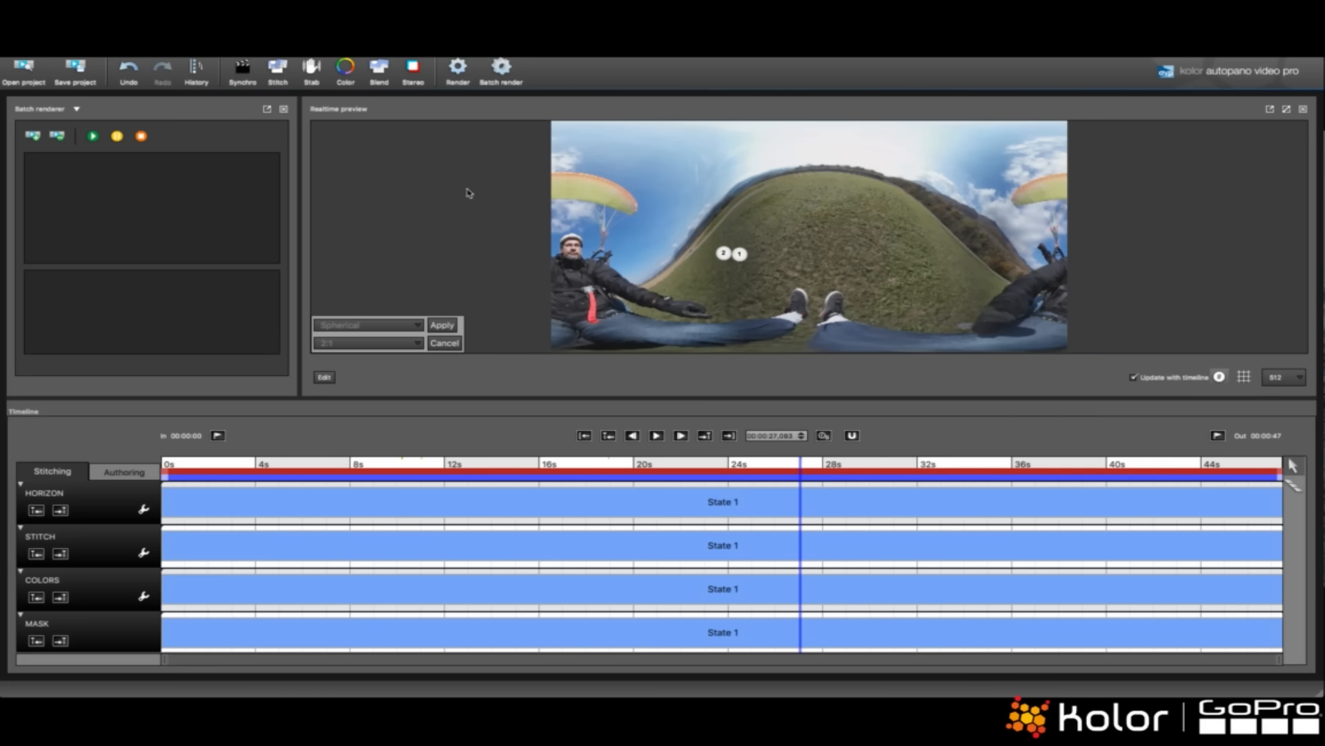
- Start a new project without saving changes, and load DH-helmet-cam-backplate.kava from the DH-helmet-cam folder in 5-Alpha-channel
key("super+n")
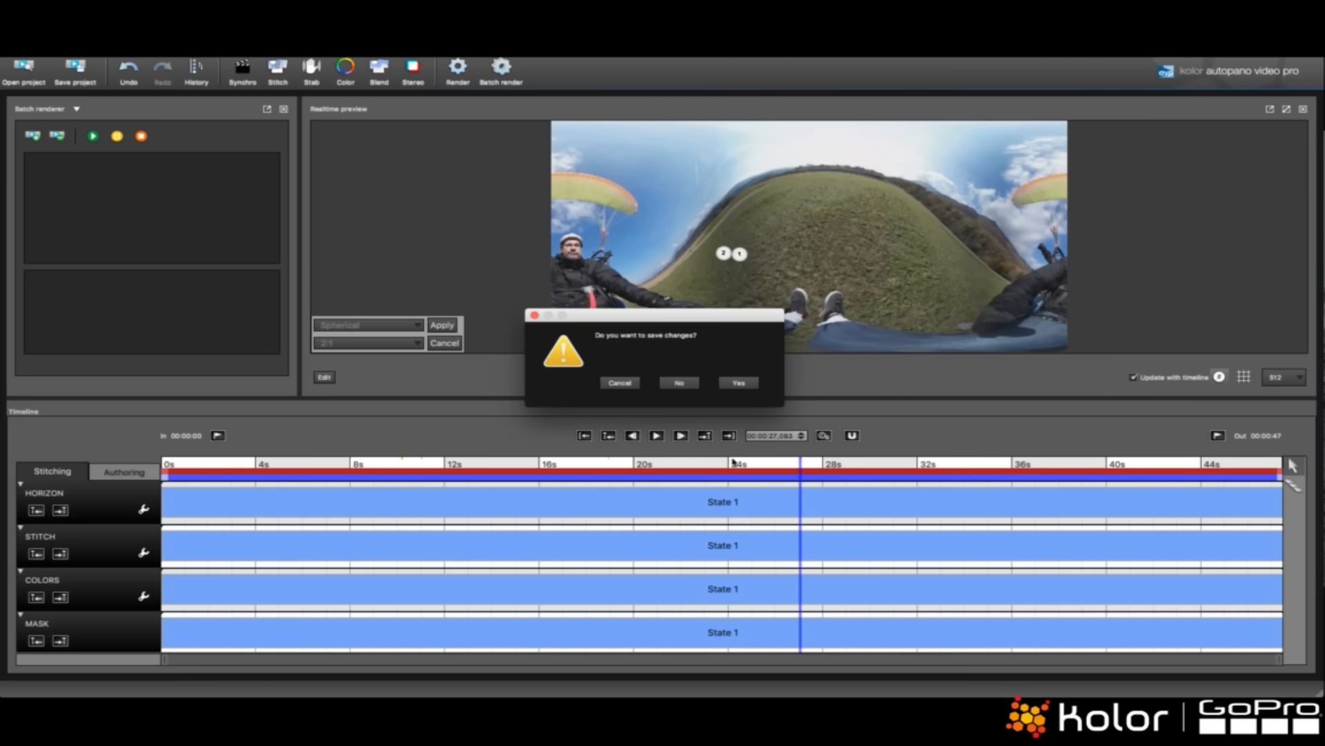
left_click(680, 382)
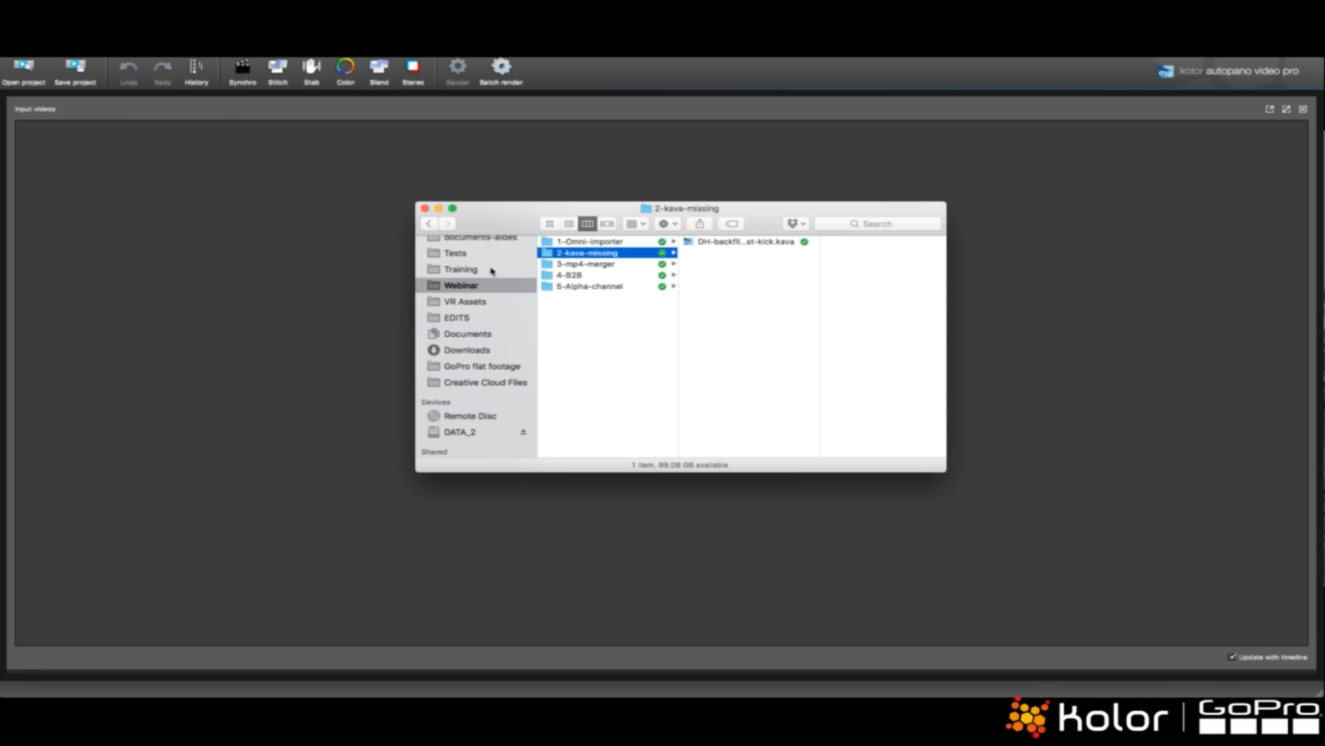
left_click(588, 285)
left_click(752, 241)
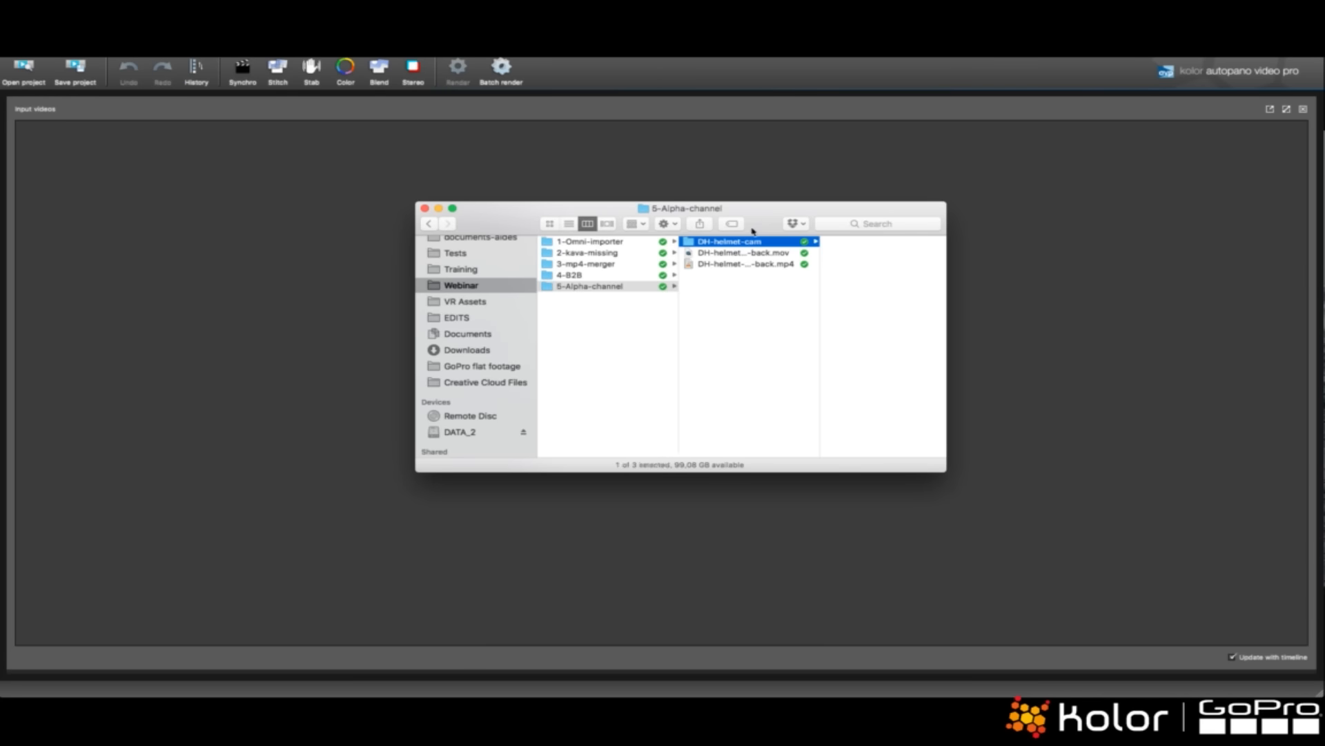
left_click_drag(762, 218, 531, 291)
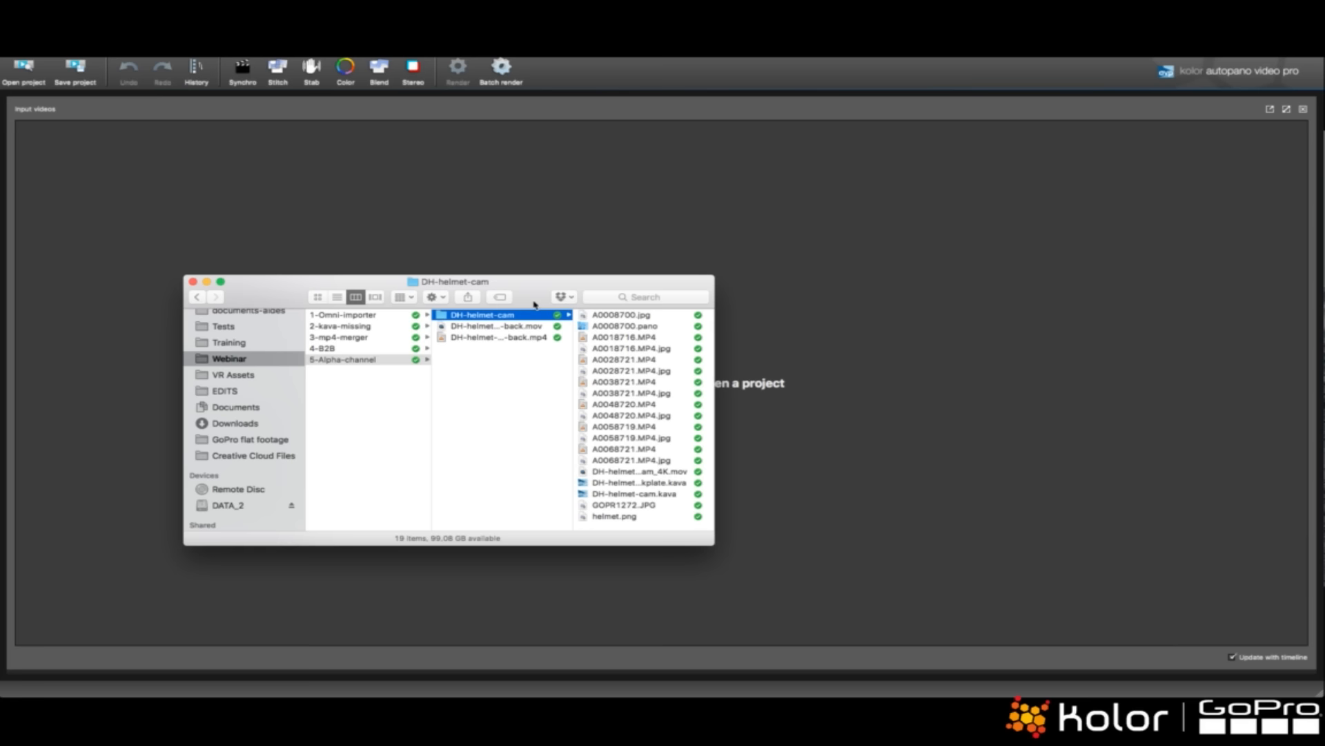
left_click(624, 486)
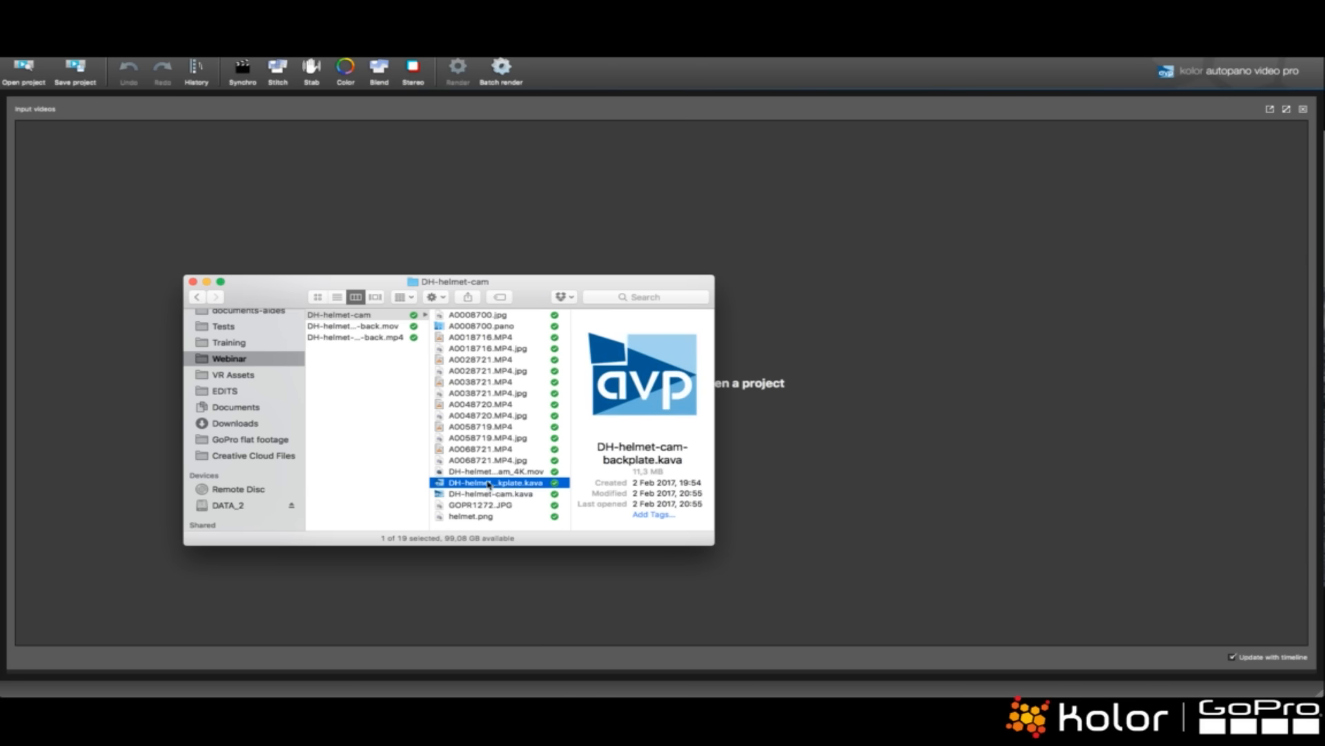
left_click_drag(488, 485, 883, 438)
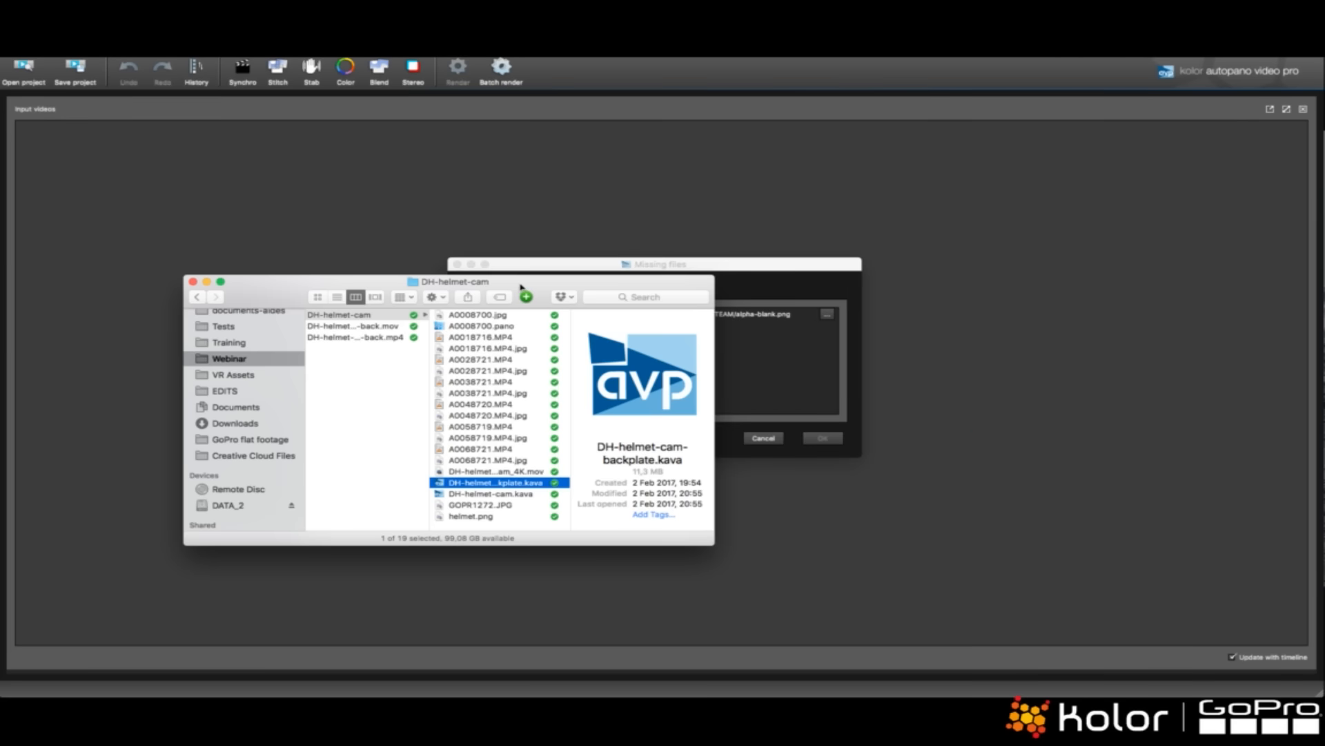
left_click_drag(521, 287, 1, 289)
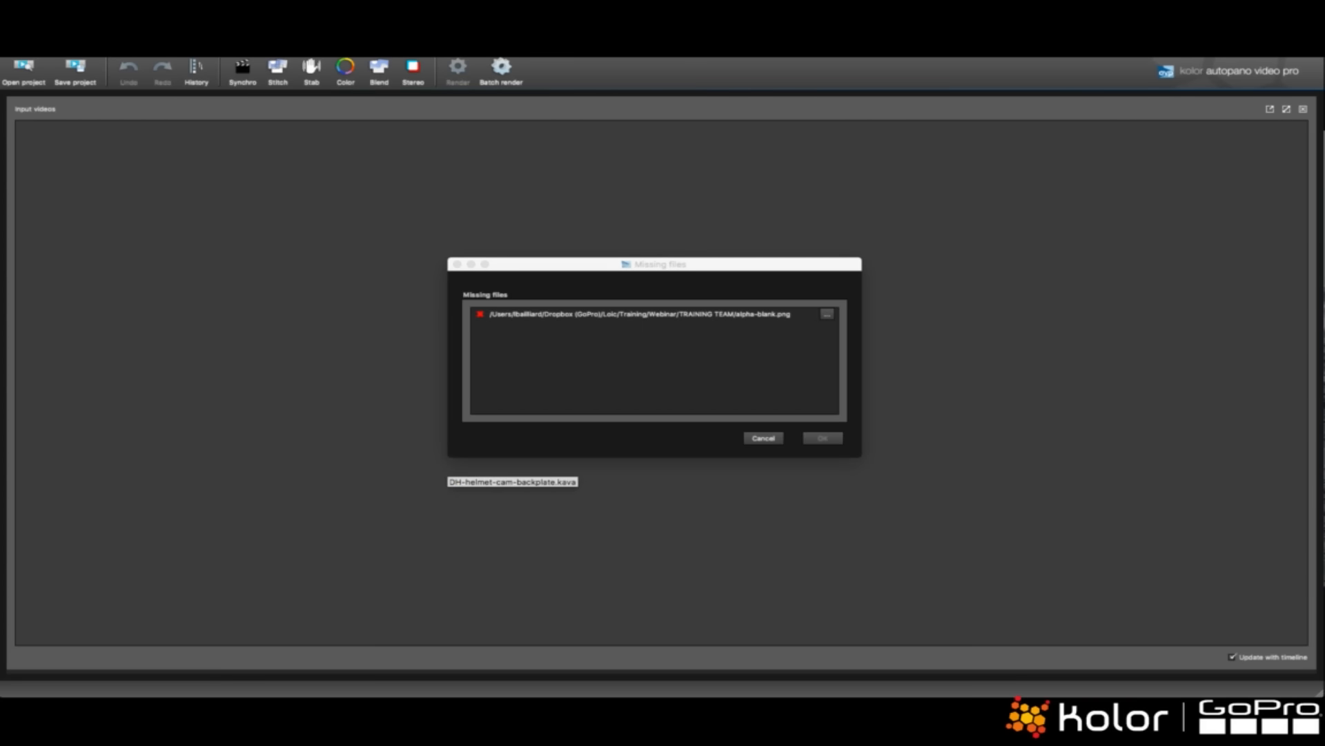
- Relink the missing alpha-blank.png to the file in the TRAINING TEAM folder under IN_PROGRESS on DATA_2 and load the project
left_click_drag(842, 417, 652, 327)
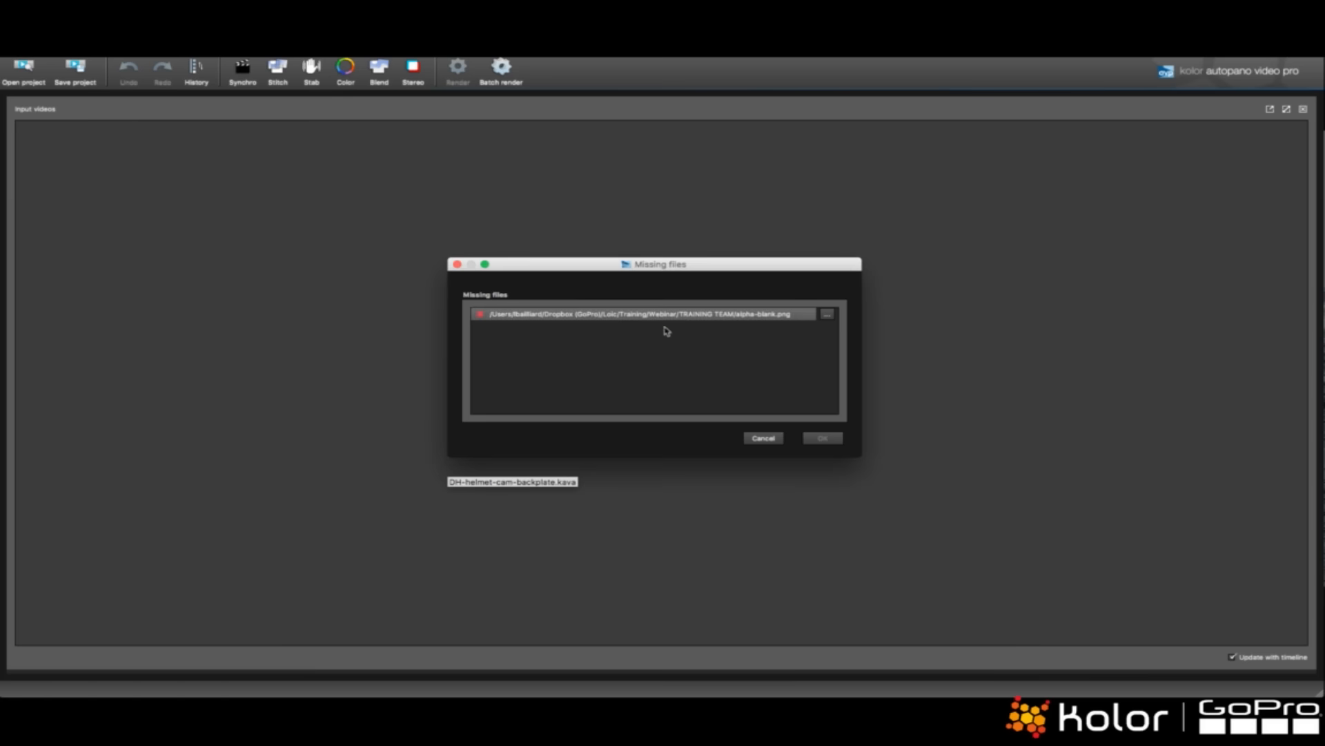
left_click(827, 316)
scroll(541, 531, "down", 5)
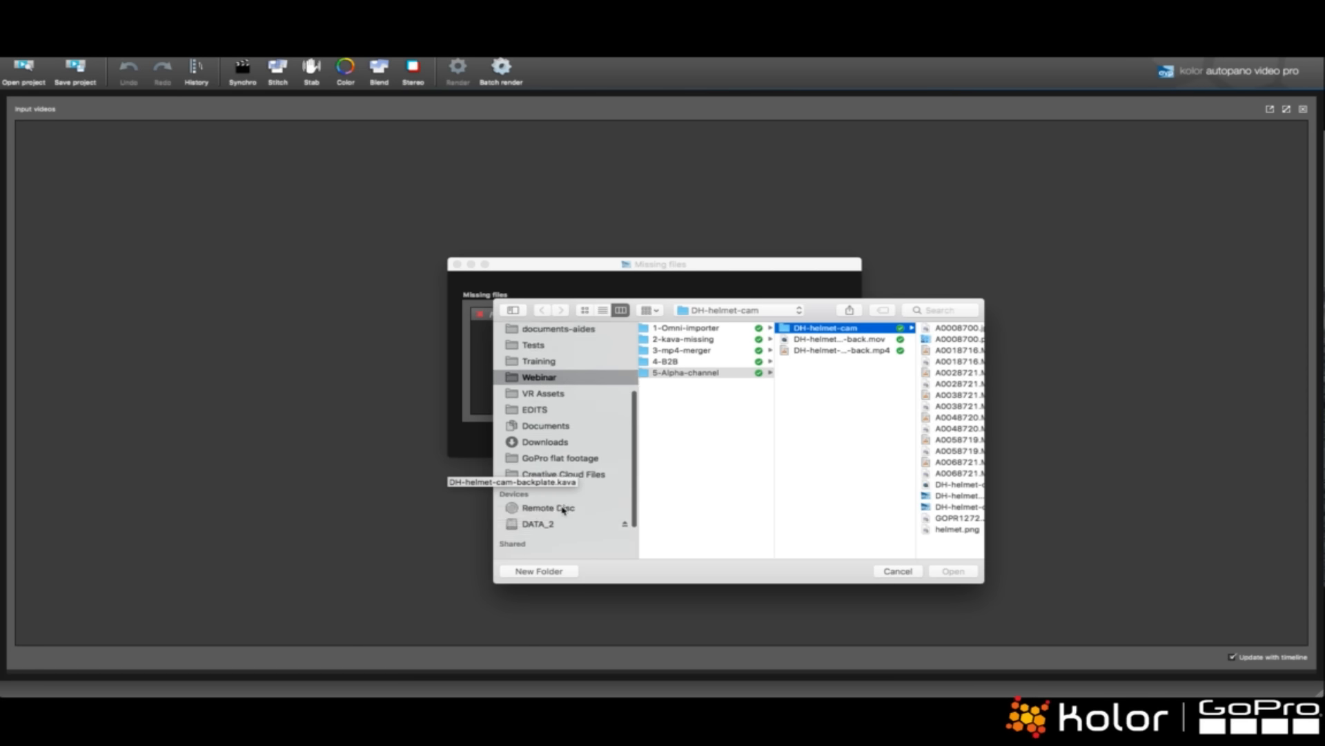
left_click(545, 487)
left_click(730, 340)
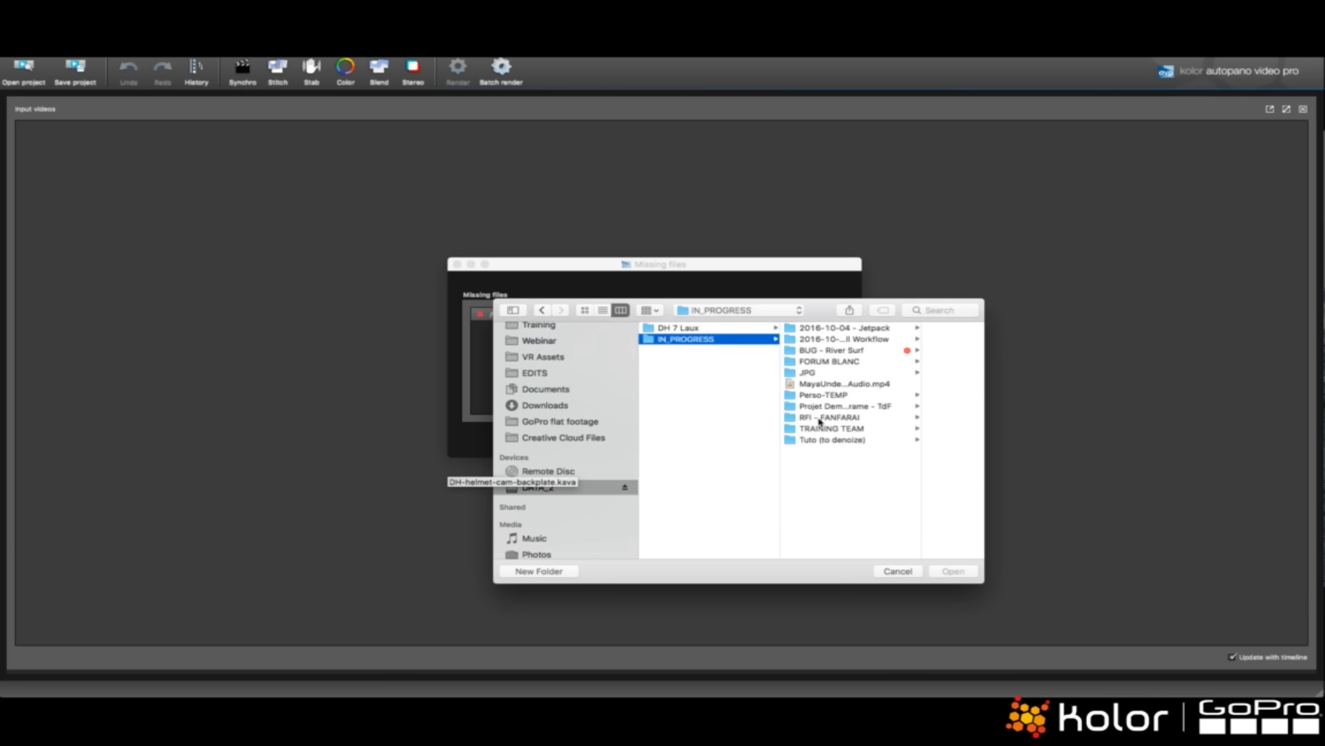
left_click(832, 429)
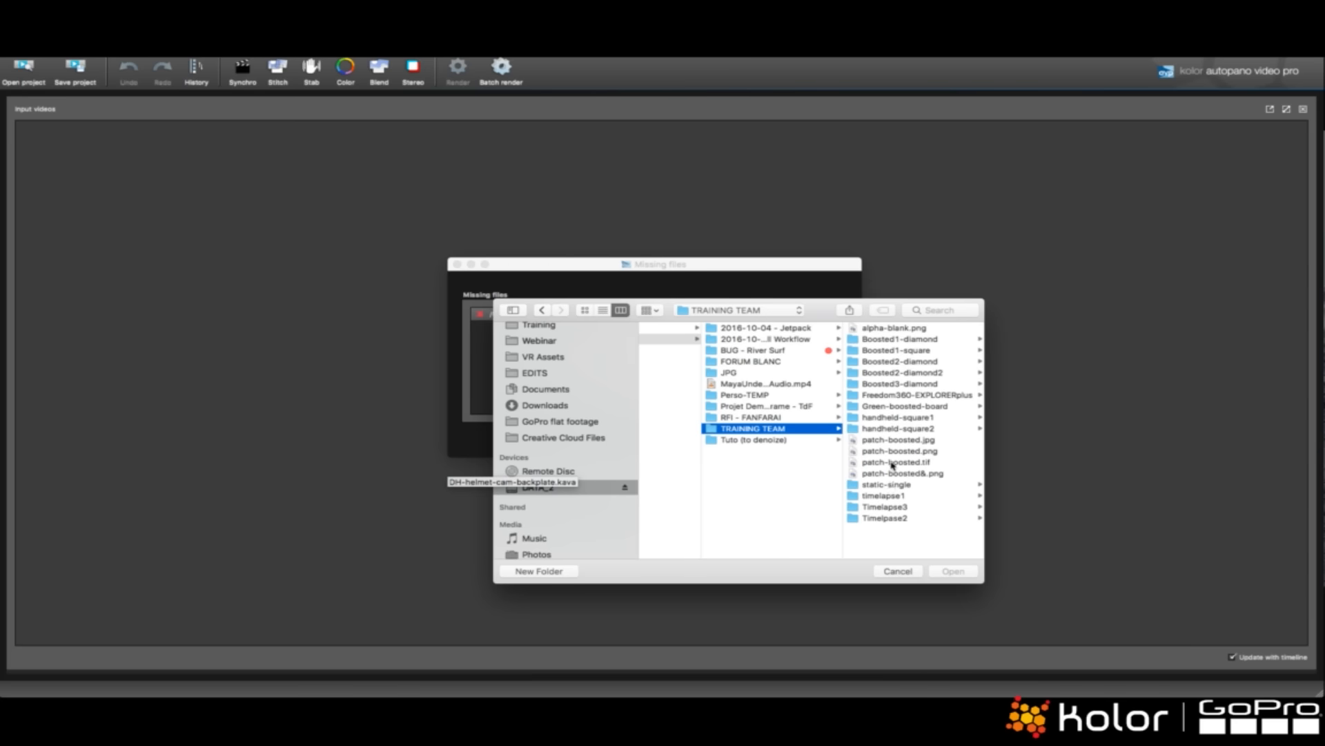
left_click(895, 329)
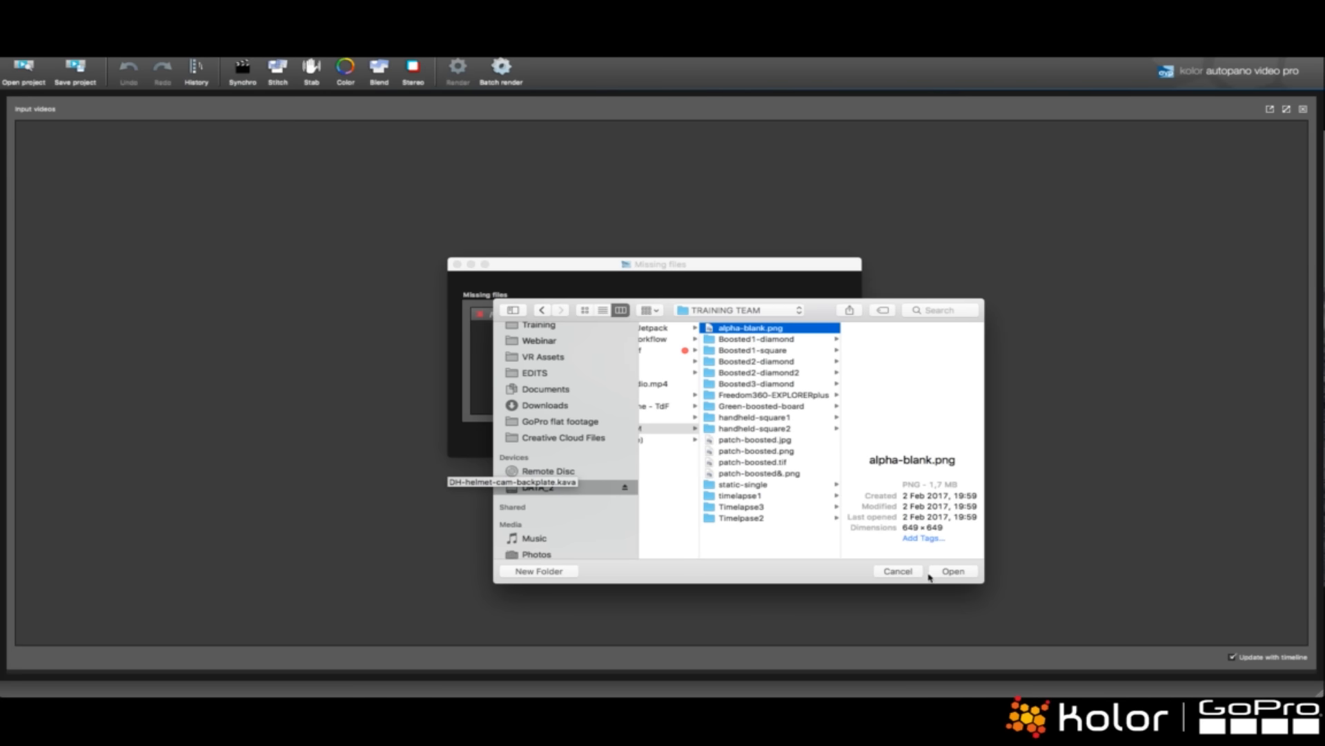
left_click(952, 570)
left_click(828, 439)
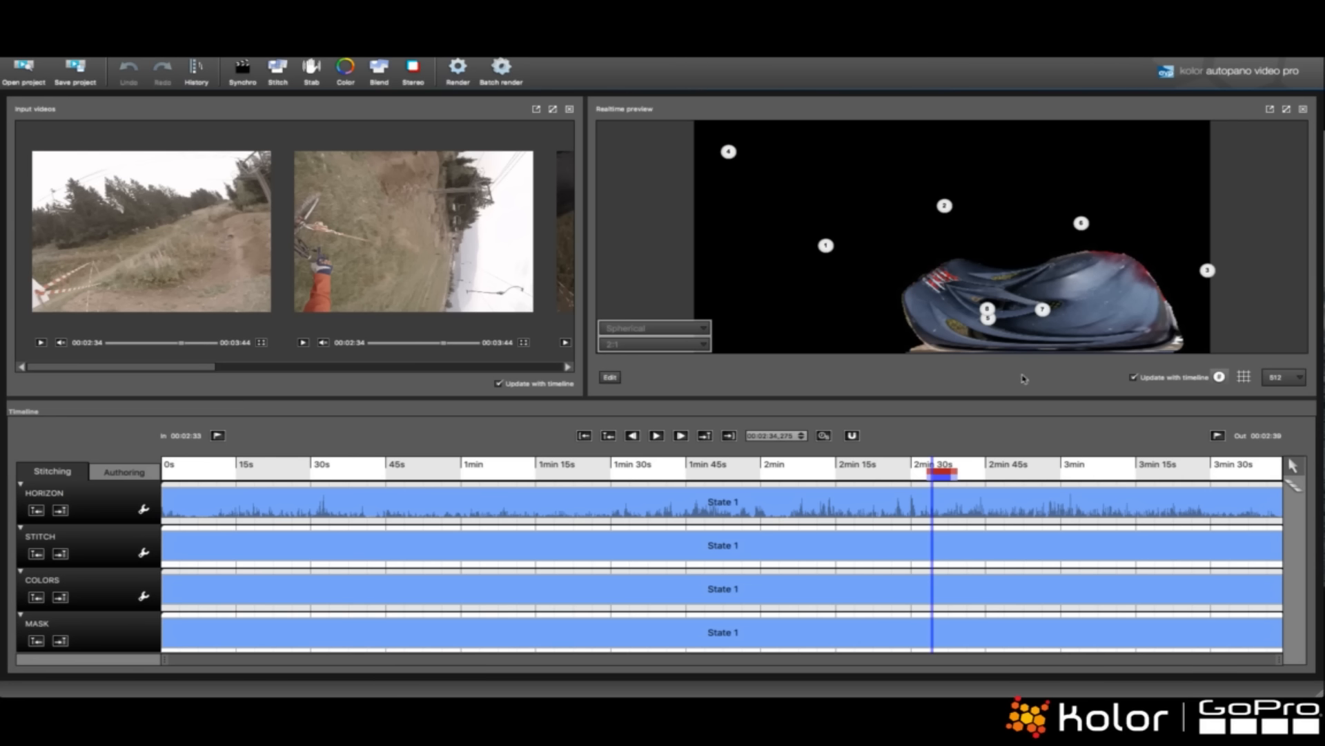
- Disable the Patch layer group in the panorama editor, save the panorama and return to the video project
left_click(610, 378)
left_click_drag(1, 55, 577, 67)
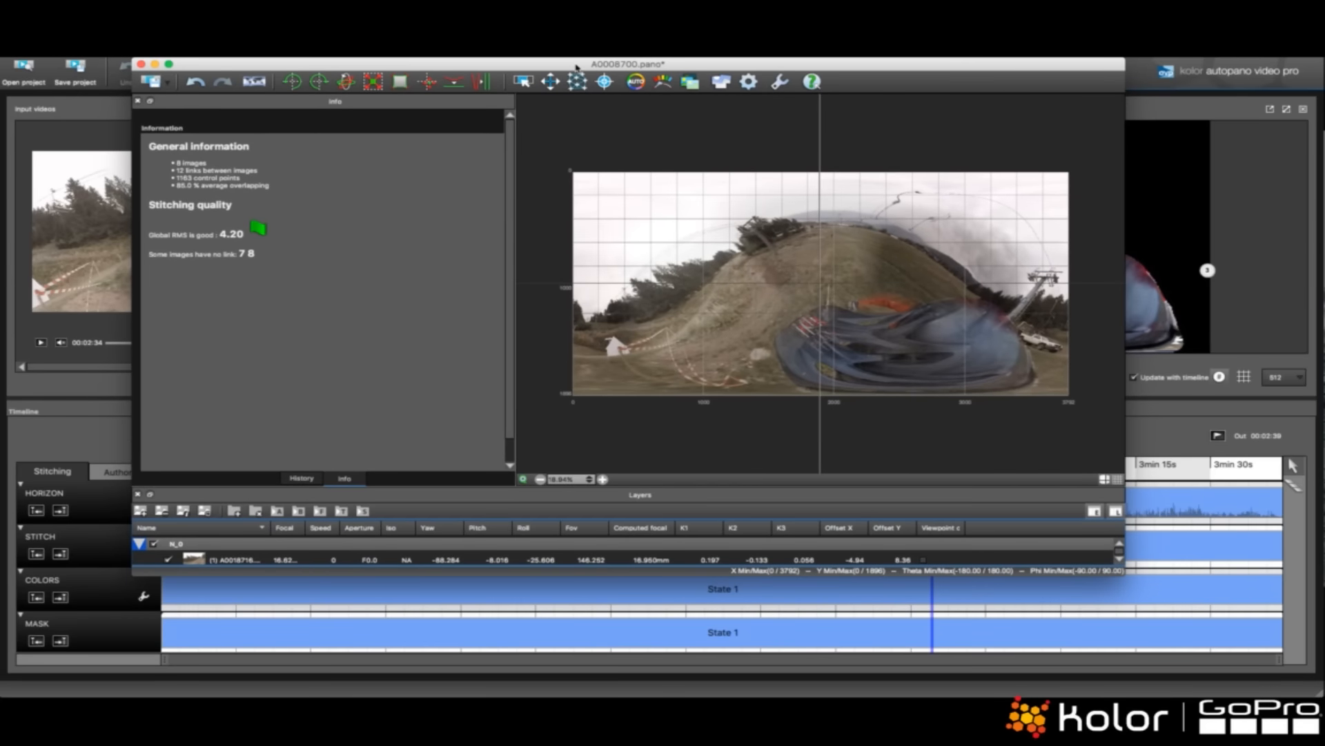
double_click(576, 67)
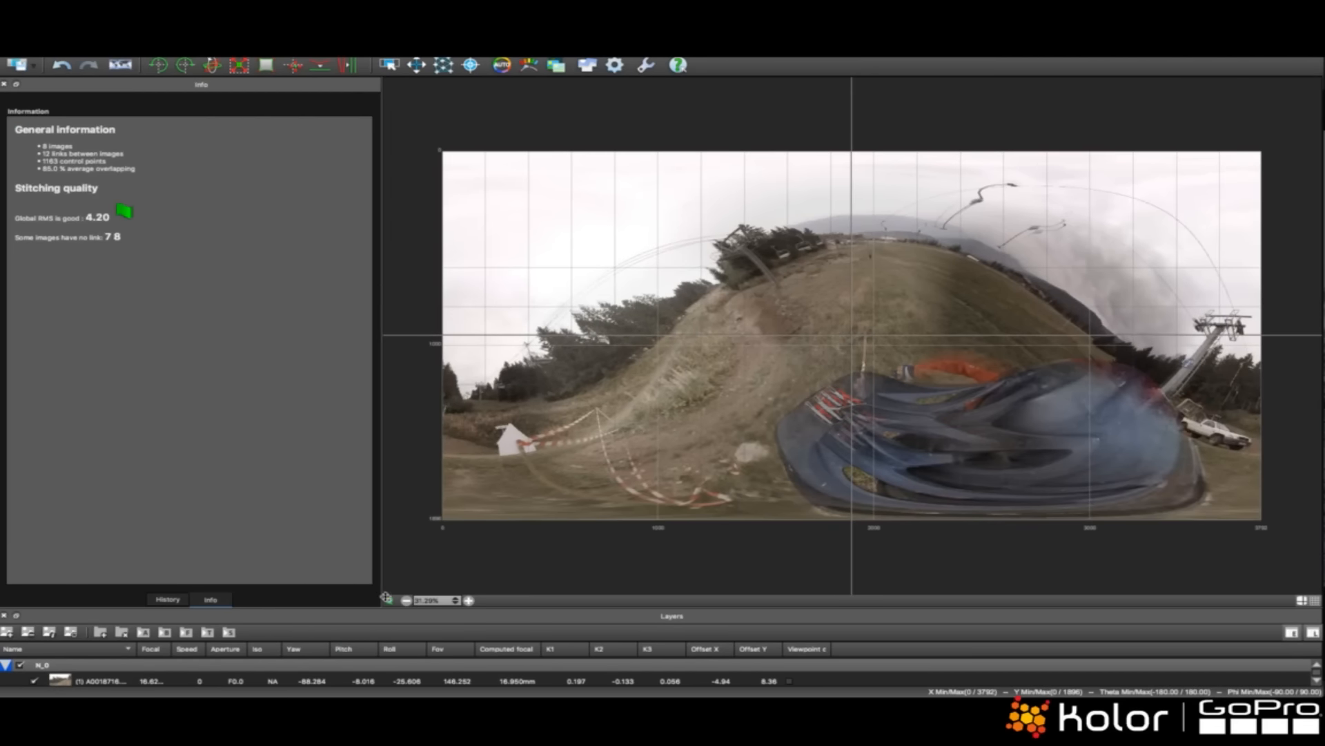
left_click_drag(384, 607, 392, 463)
left_click(20, 670)
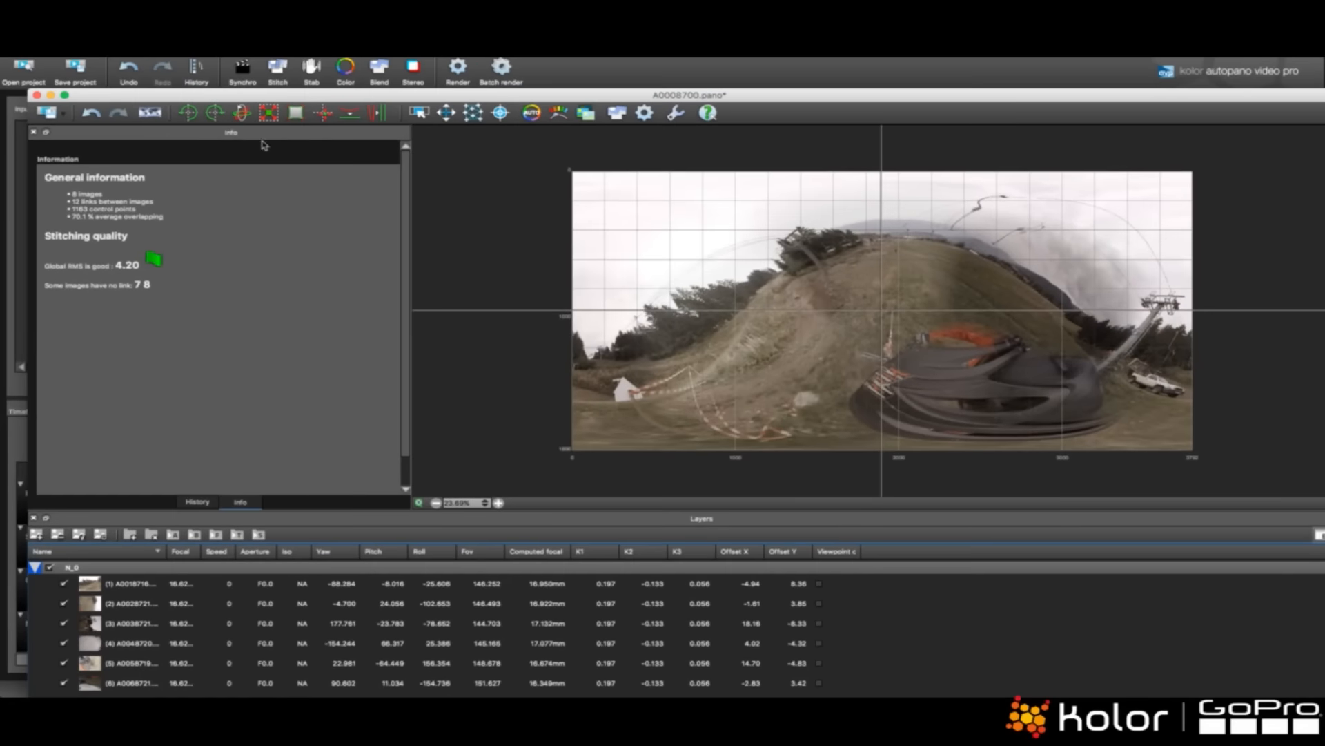
key("super+s")
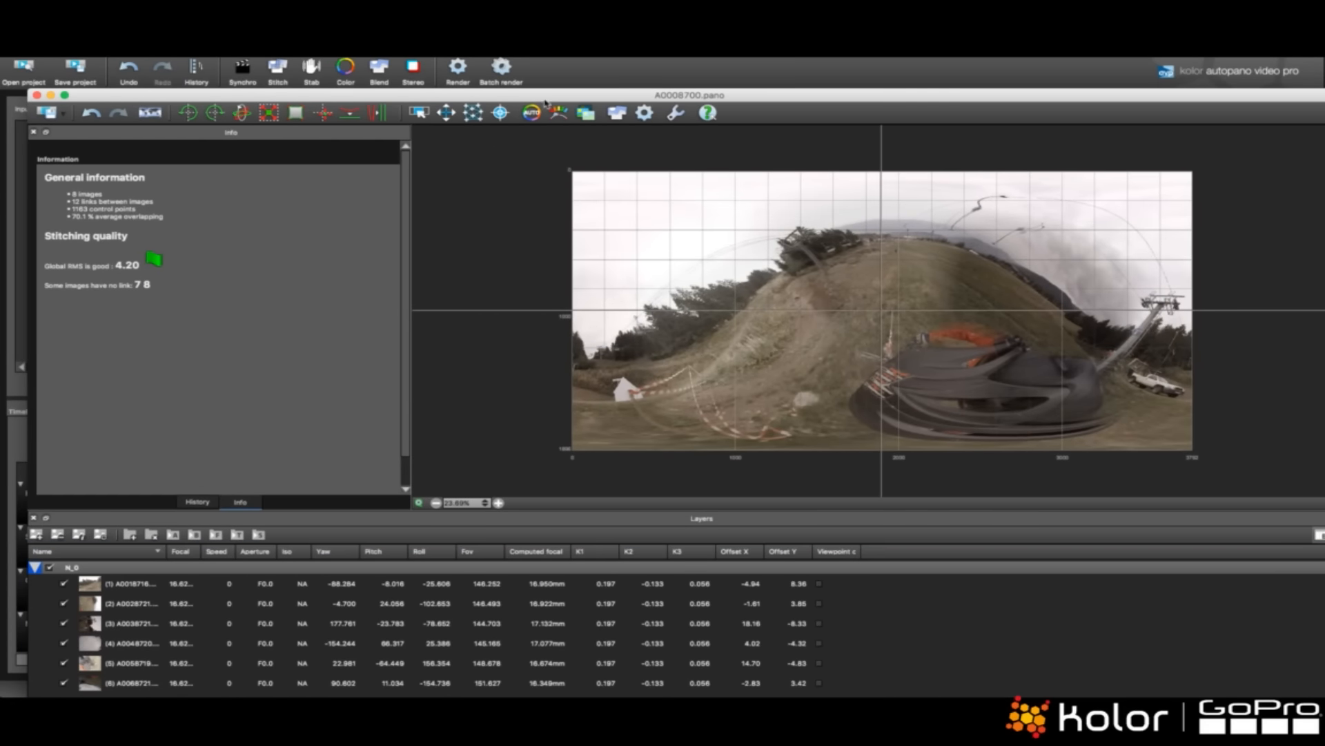
key("super+w")
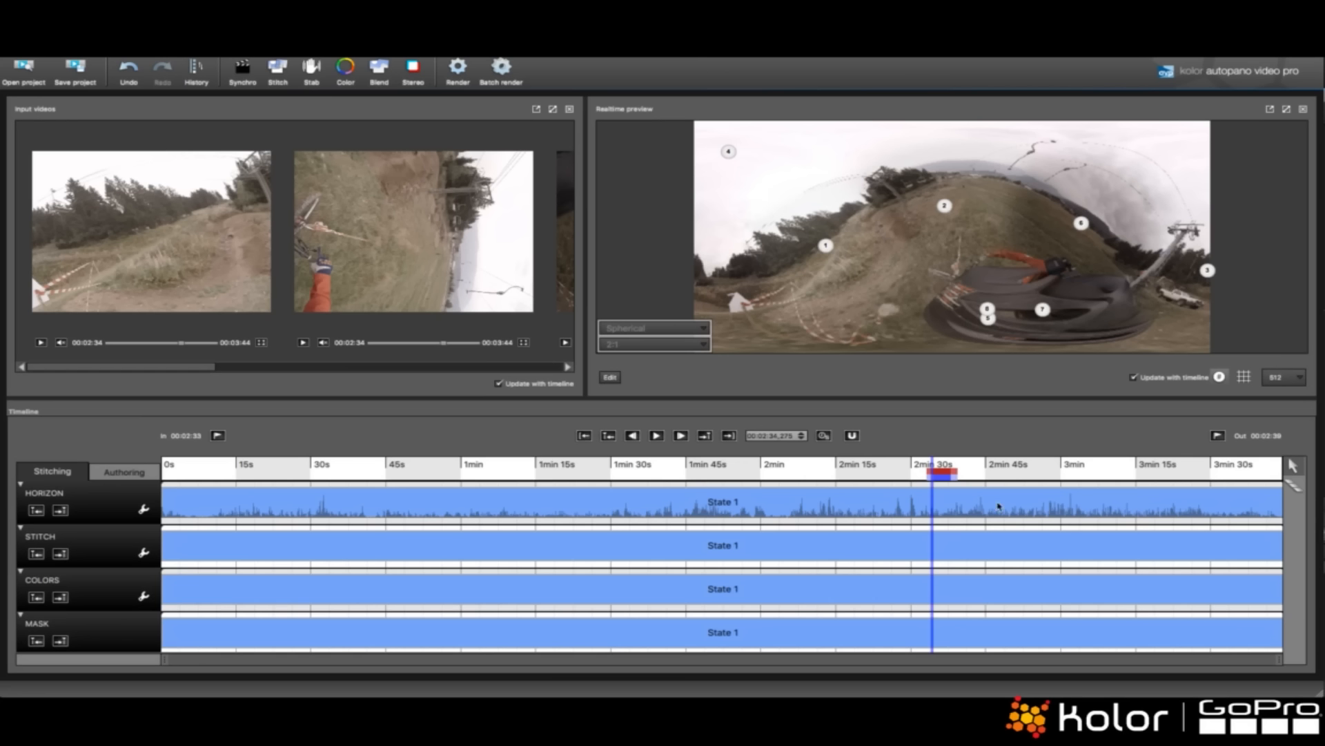
- Play and check the stitched panorama at about 2 min 5 s and 2 min 30 s in the timeline
left_click(790, 472)
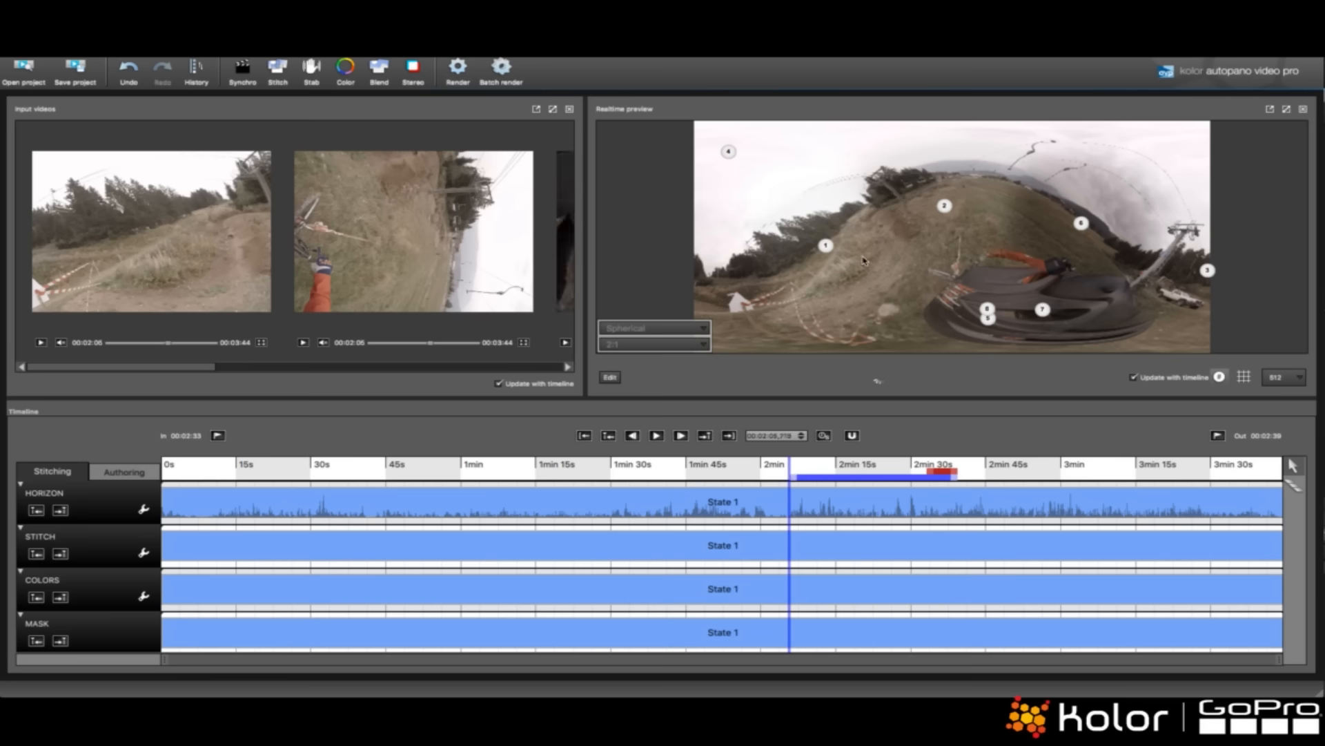
key("space")
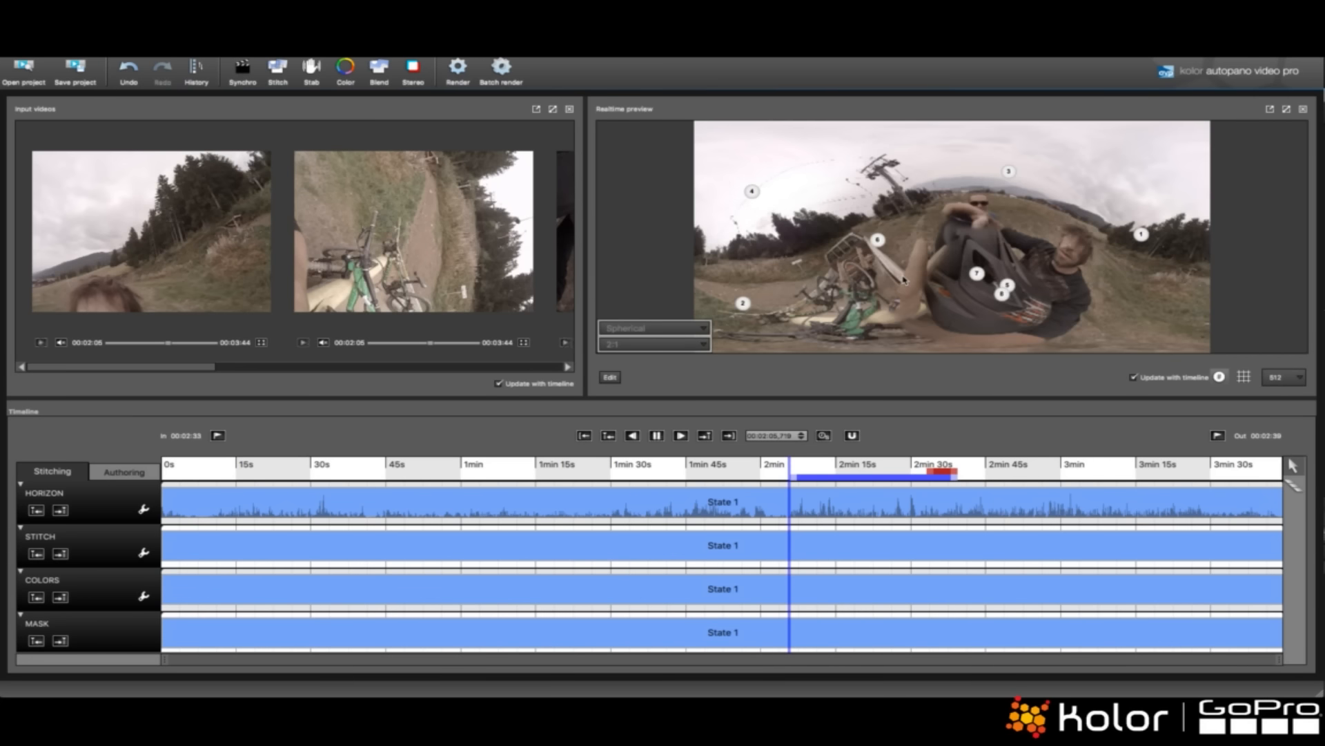
left_click(913, 467)
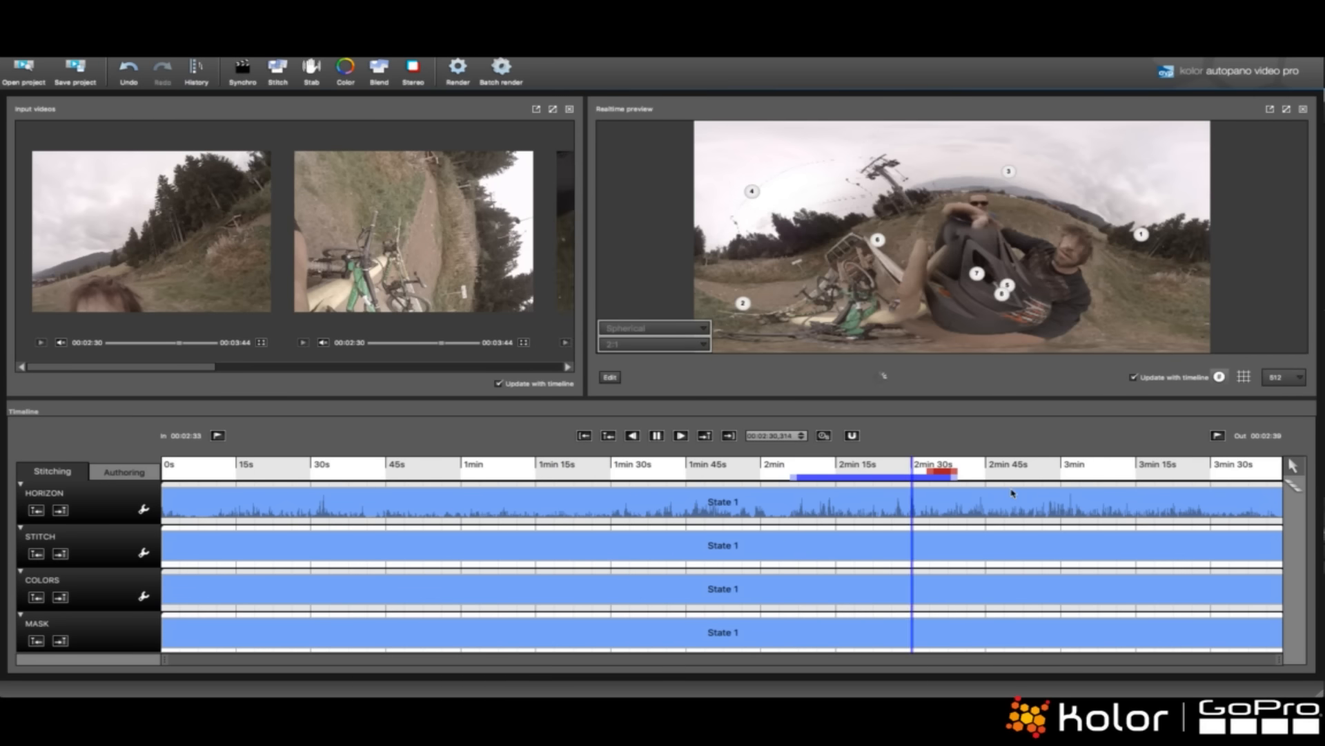
key("space")
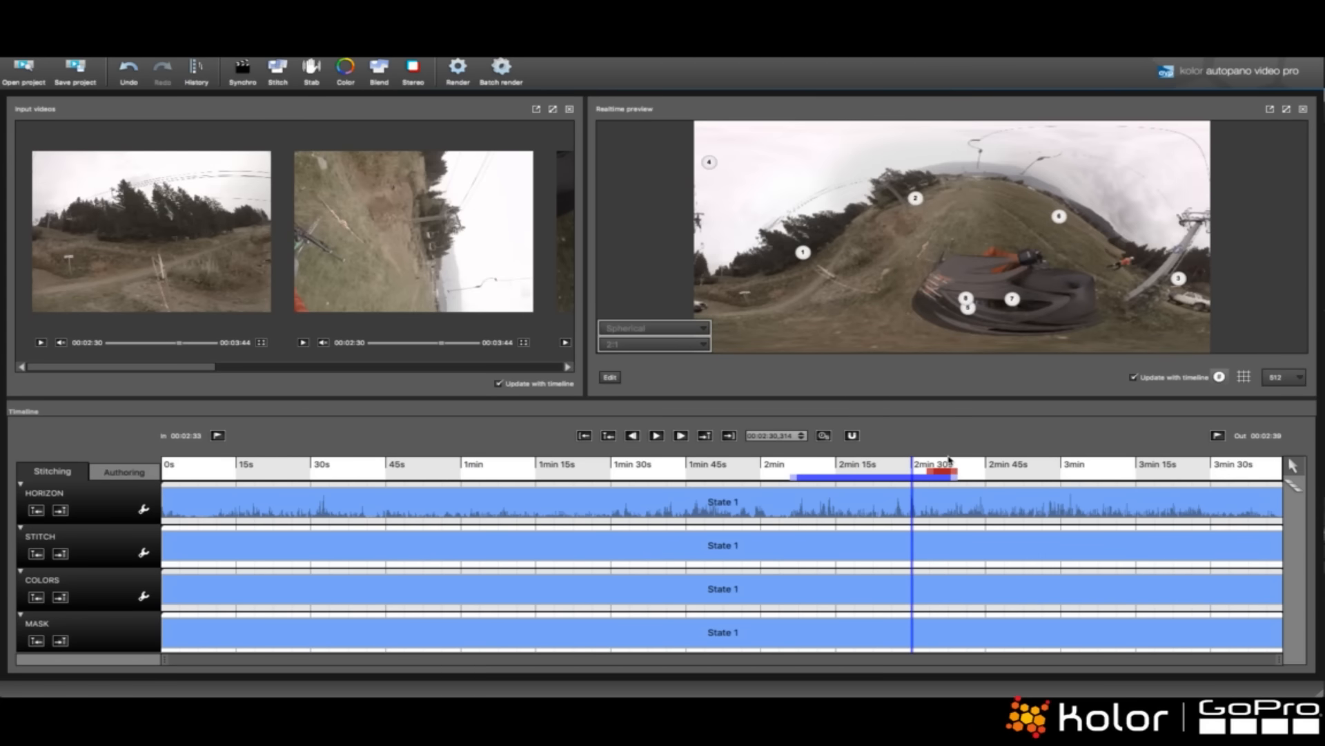
key("space")
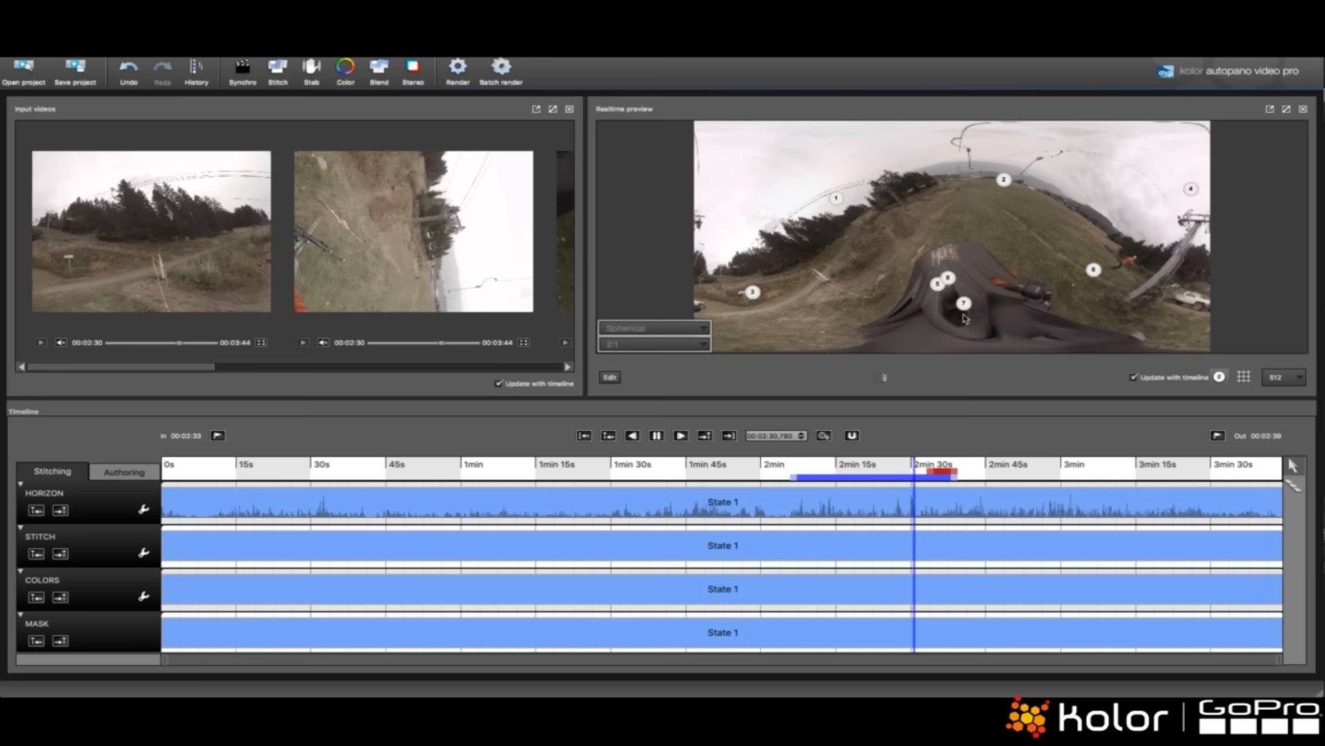
left_click_drag(964, 316, 958, 350)
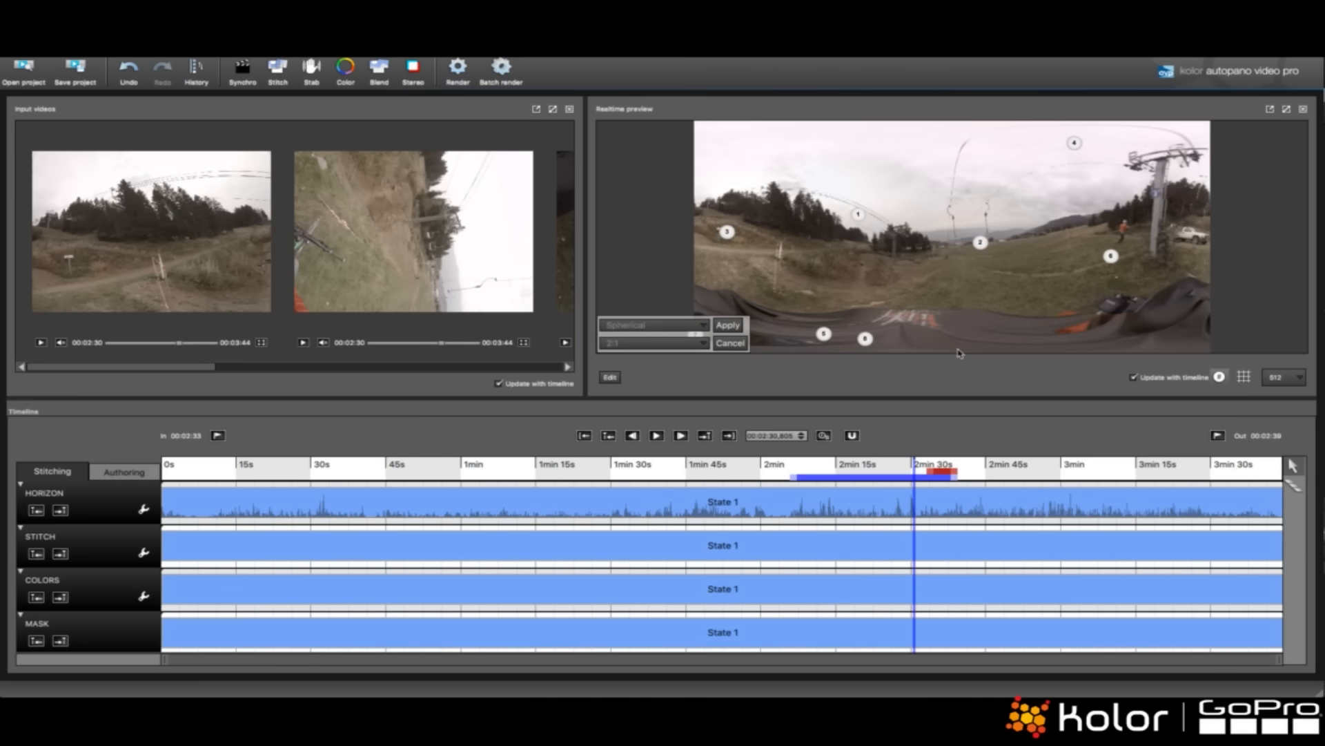
left_click_drag(956, 169, 1033, 239)
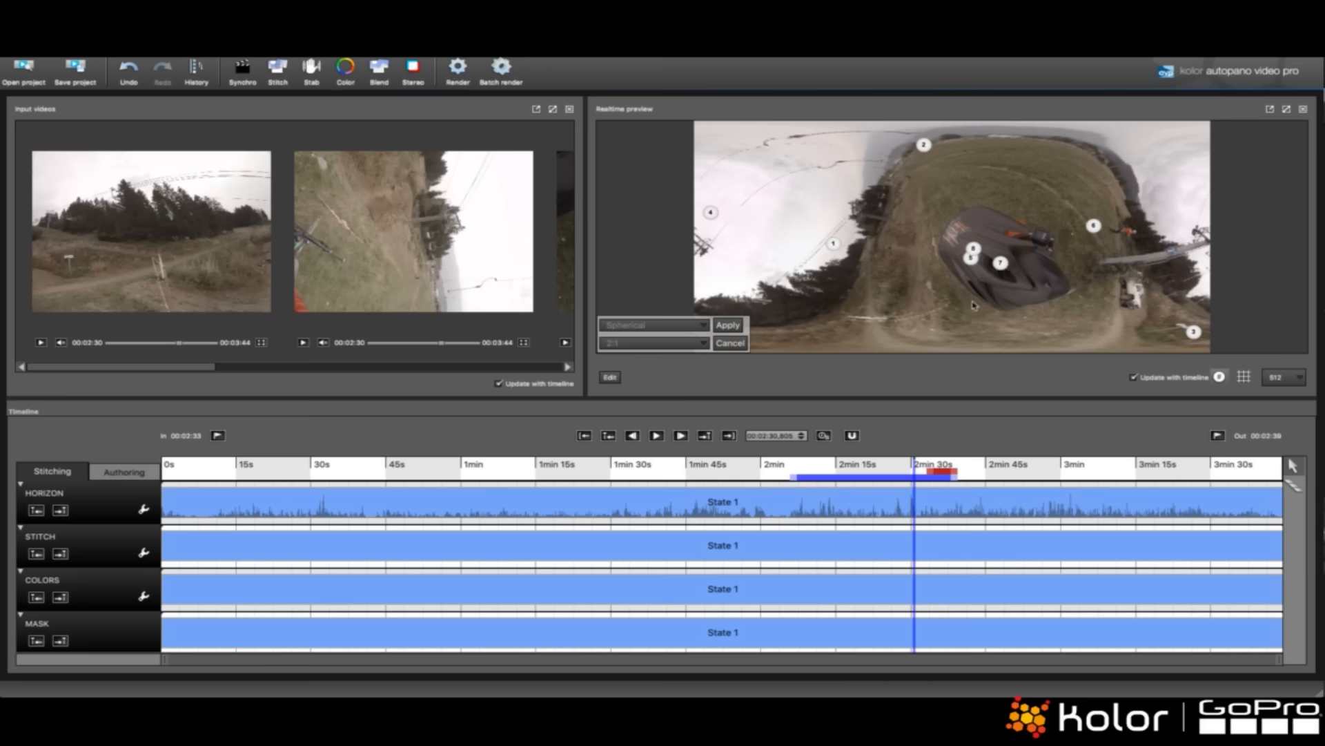
left_click_drag(1003, 217, 987, 222)
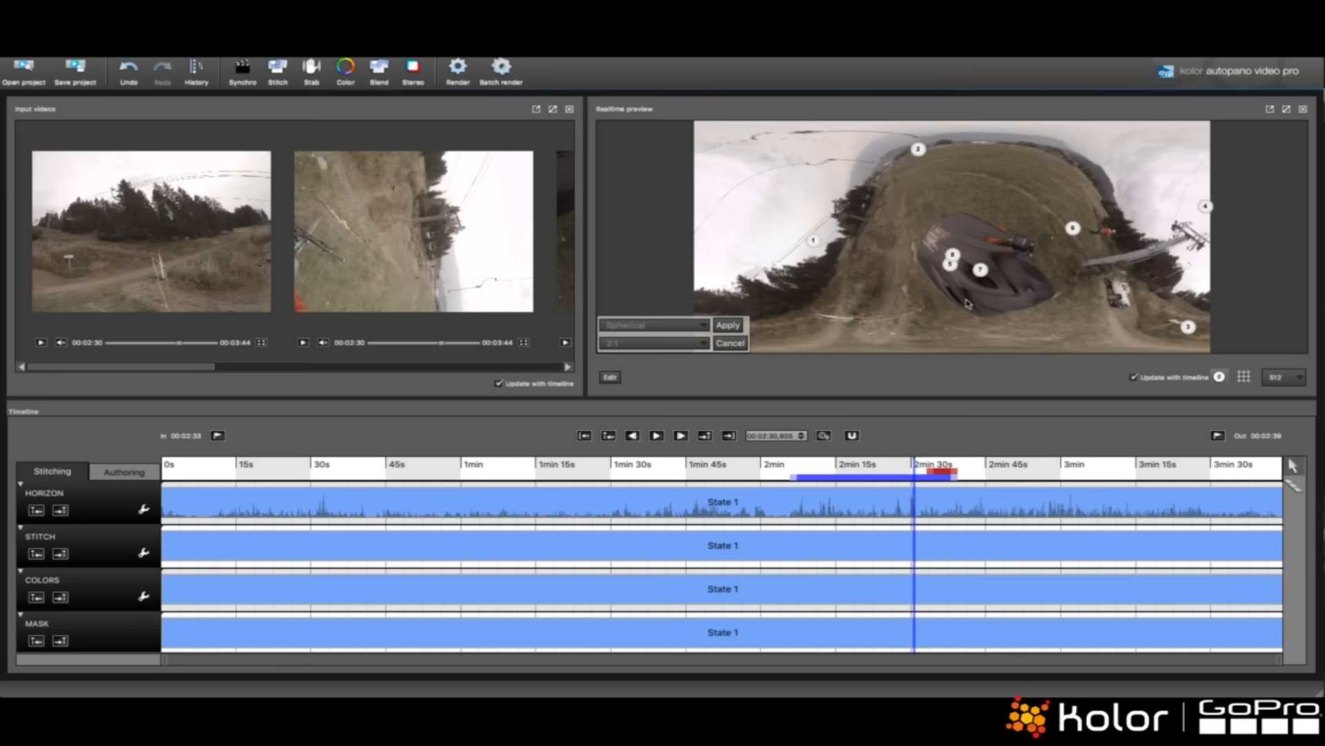
left_click(742, 343)
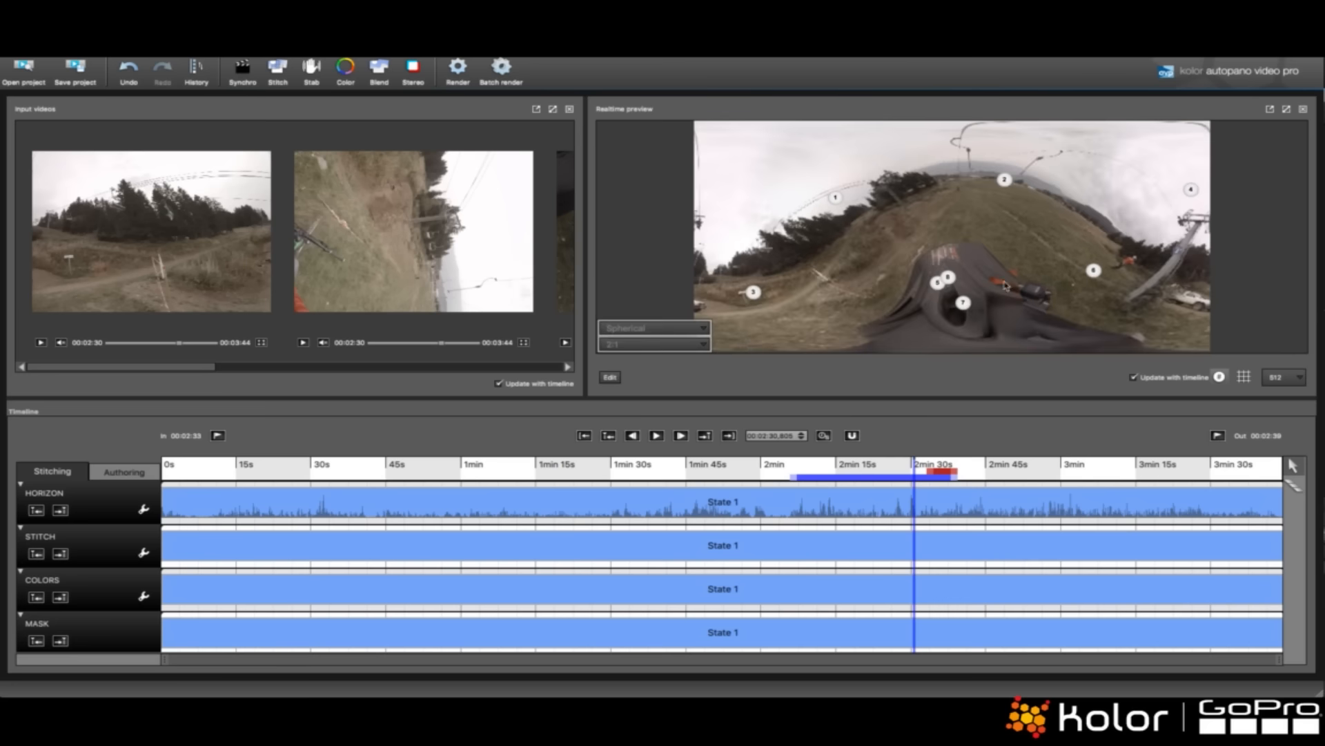
left_click_drag(956, 267, 956, 267)
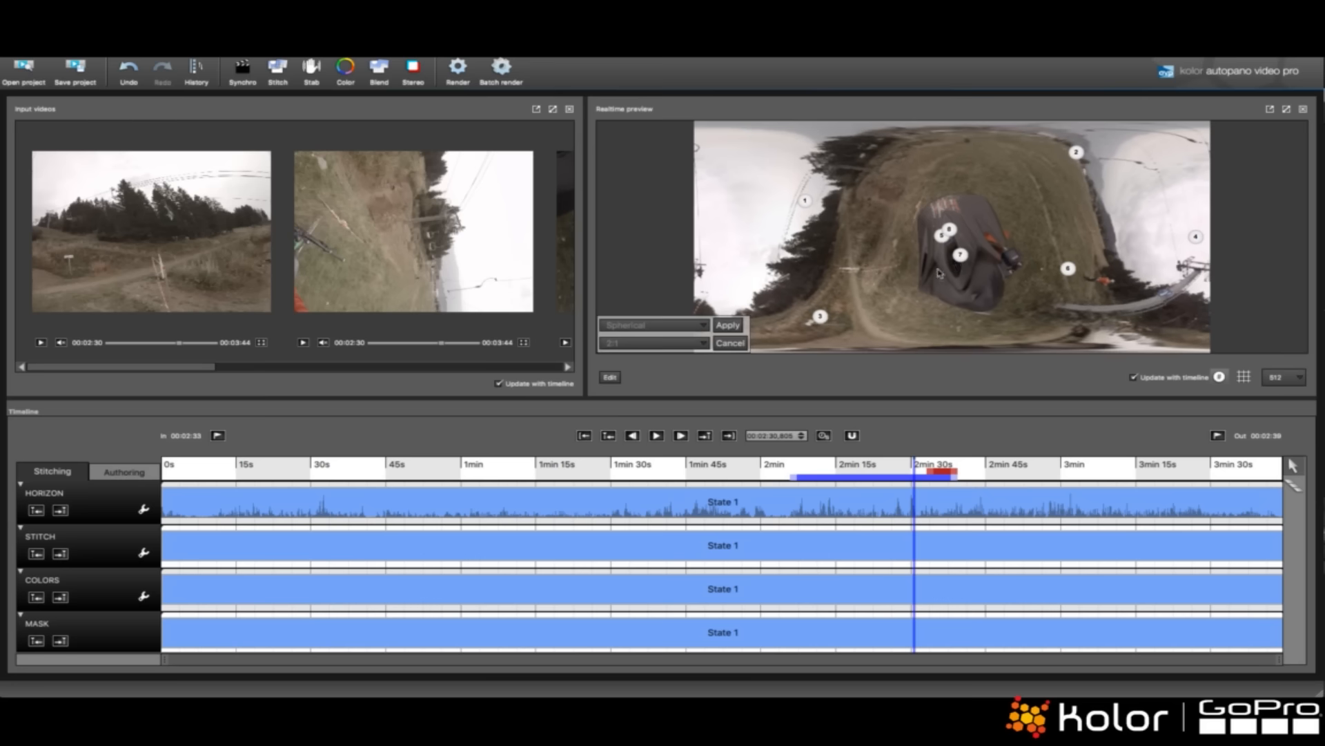
left_click(743, 329)
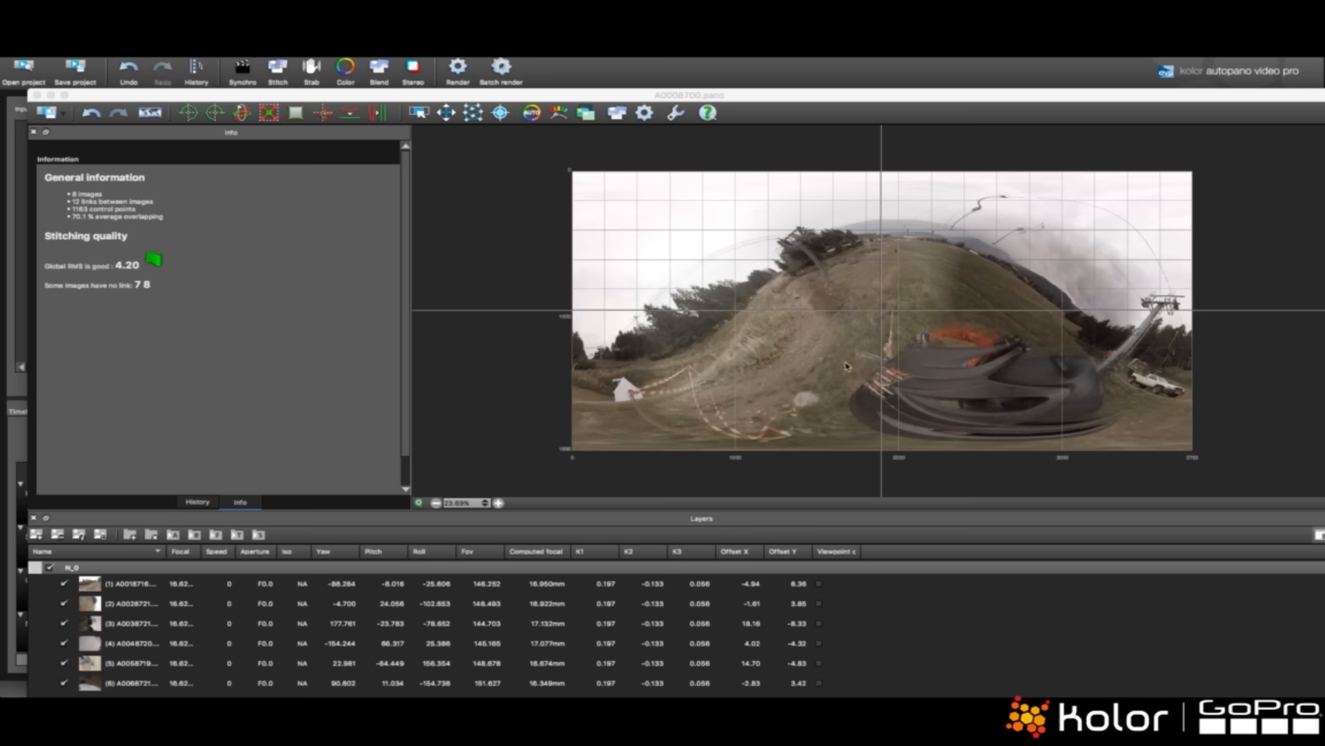
- Expand the Patch layer group containing helmet.png in the panorama editor and enable the group
left_click_drag(757, 94, 731, 47)
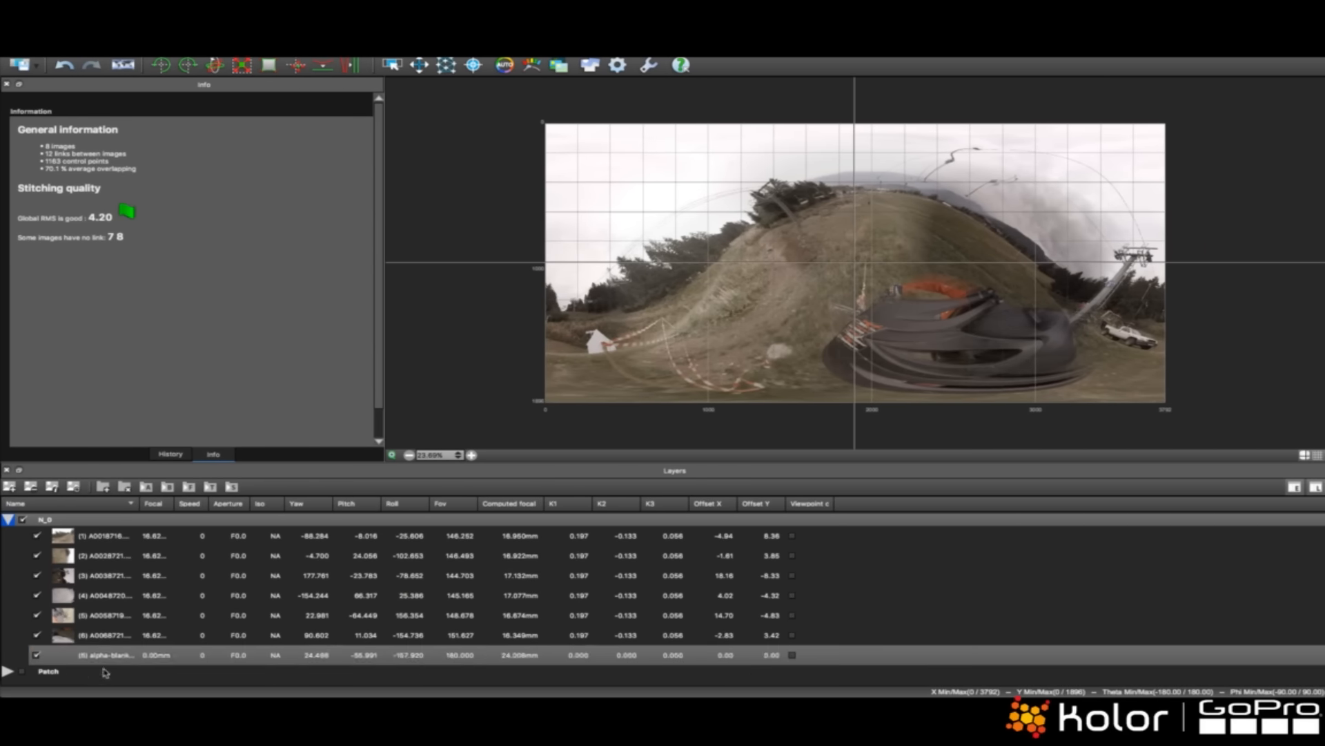
left_click(8, 671)
scroll(28, 669, "down", 1)
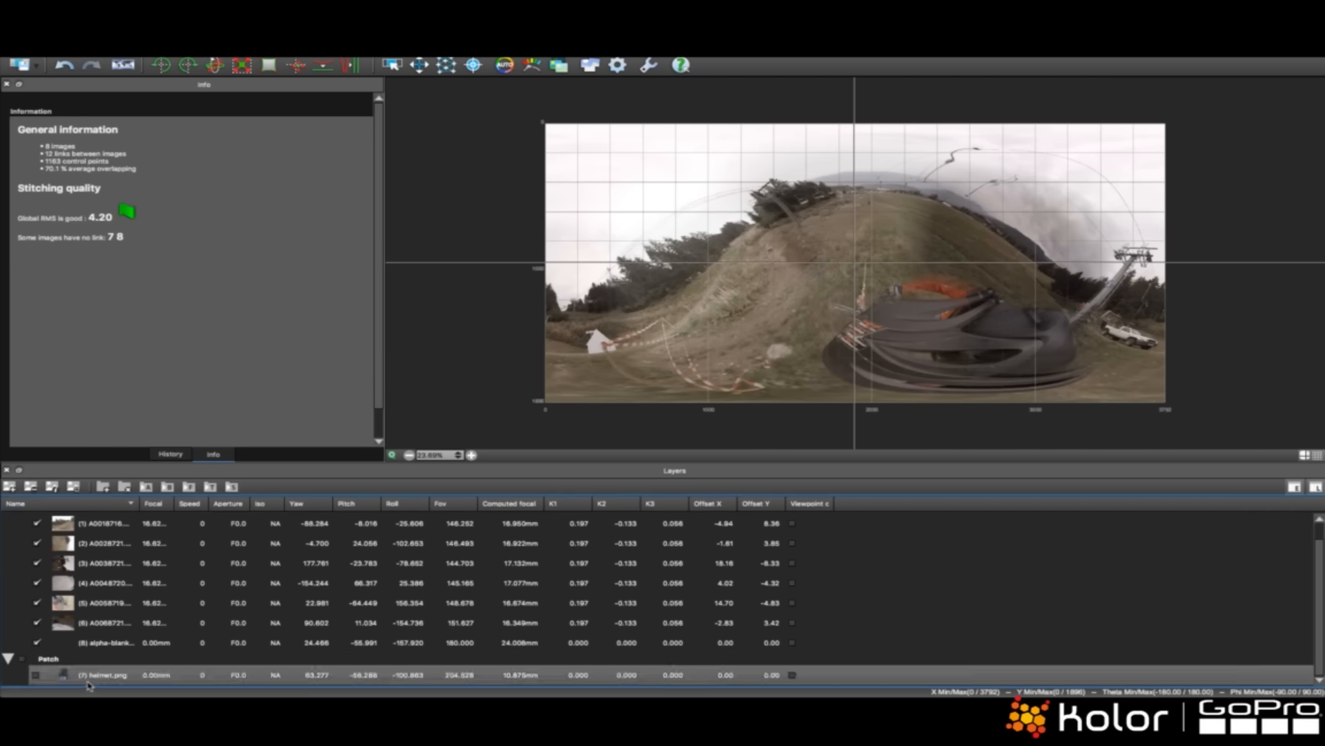
left_click(22, 659)
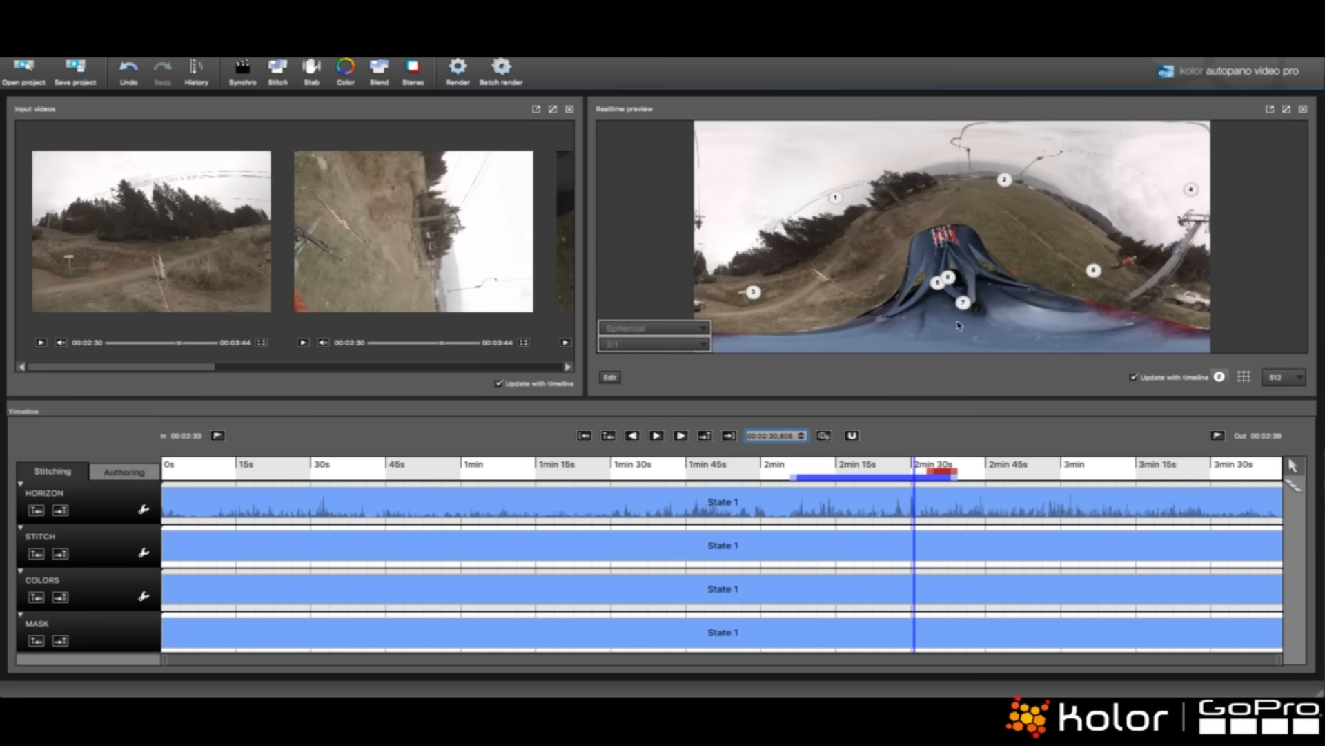
- Rotate the panorama to bring the whole helmet into the middle, apply the orientation, and play from about 2 min 30 s
left_click_drag(956, 321, 949, 267)
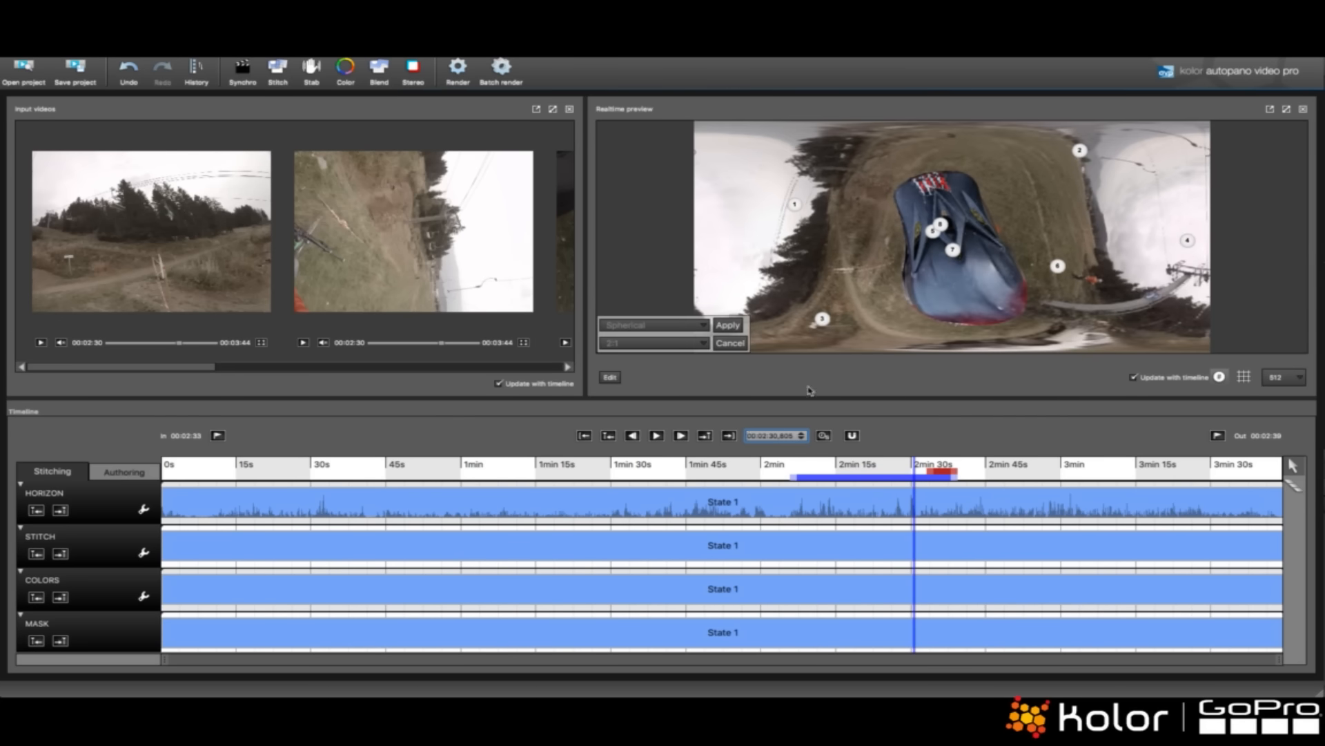
left_click(731, 326)
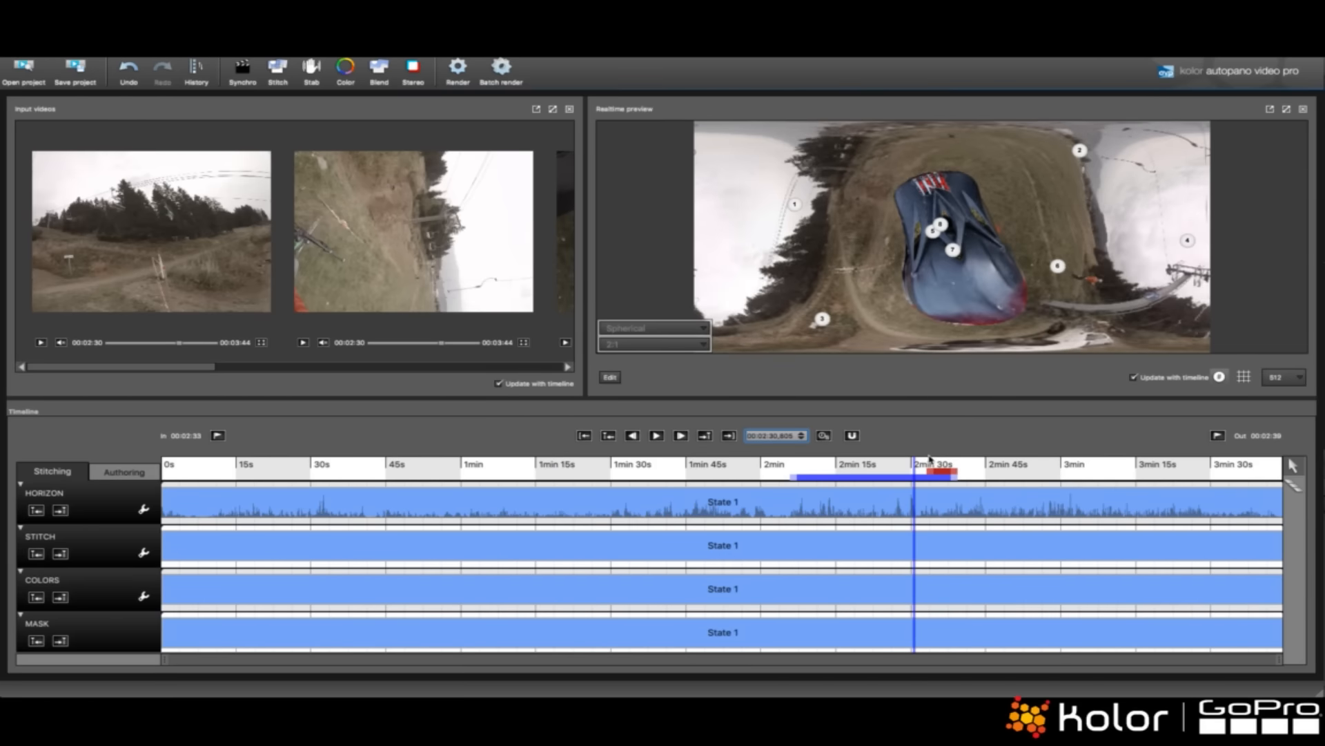
key("space")
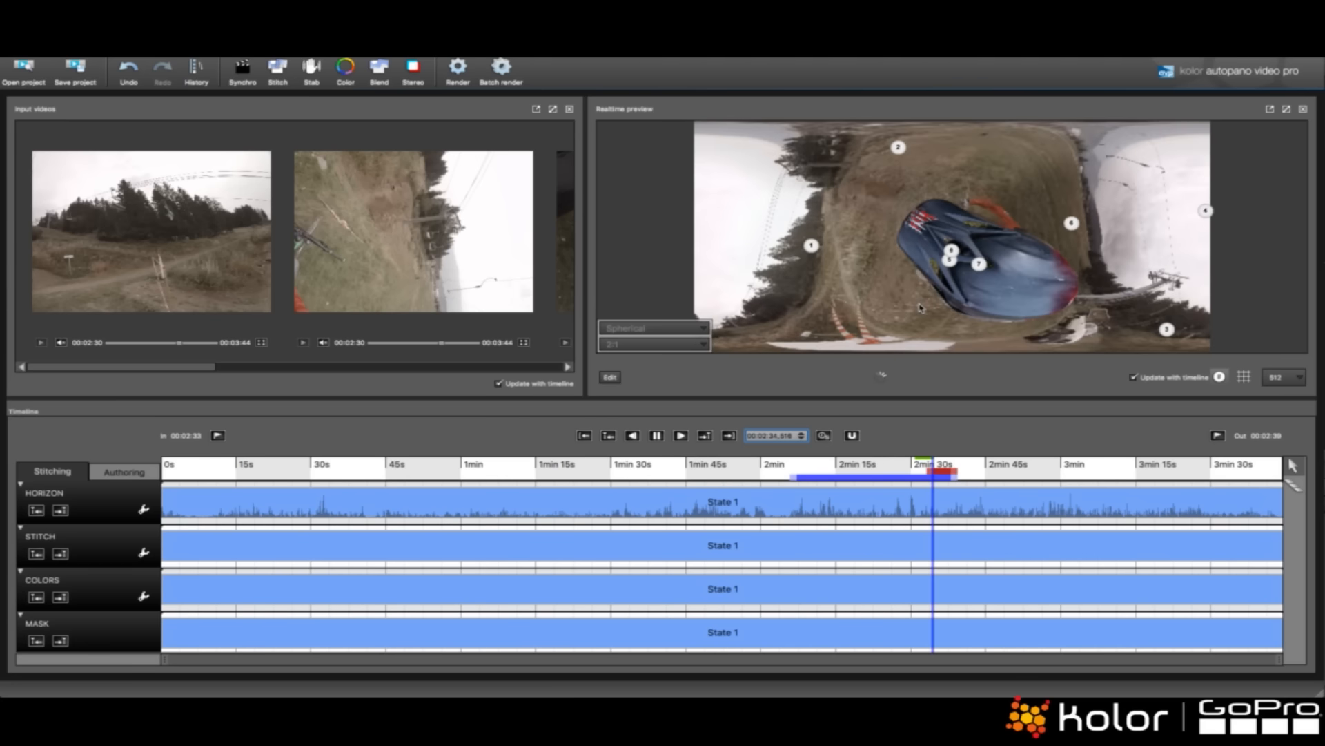
key("space")
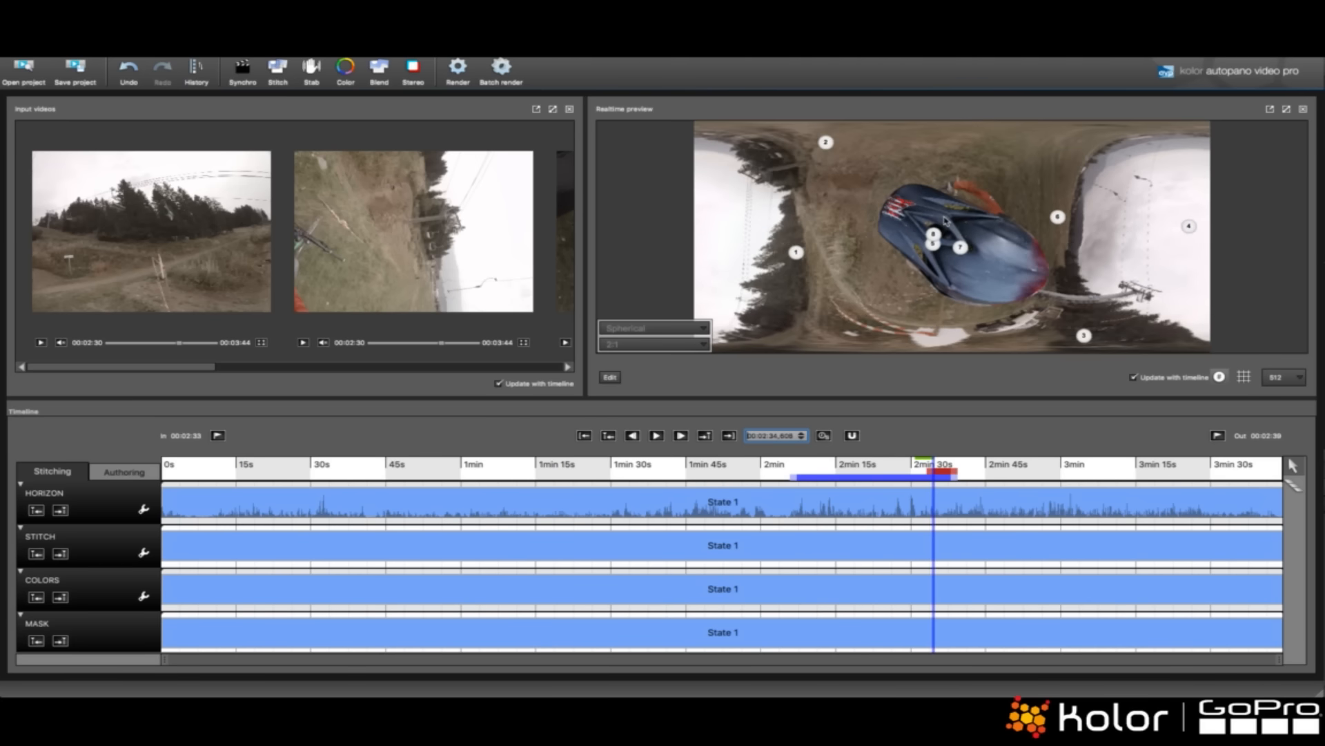
left_click_drag(944, 220, 958, 252)
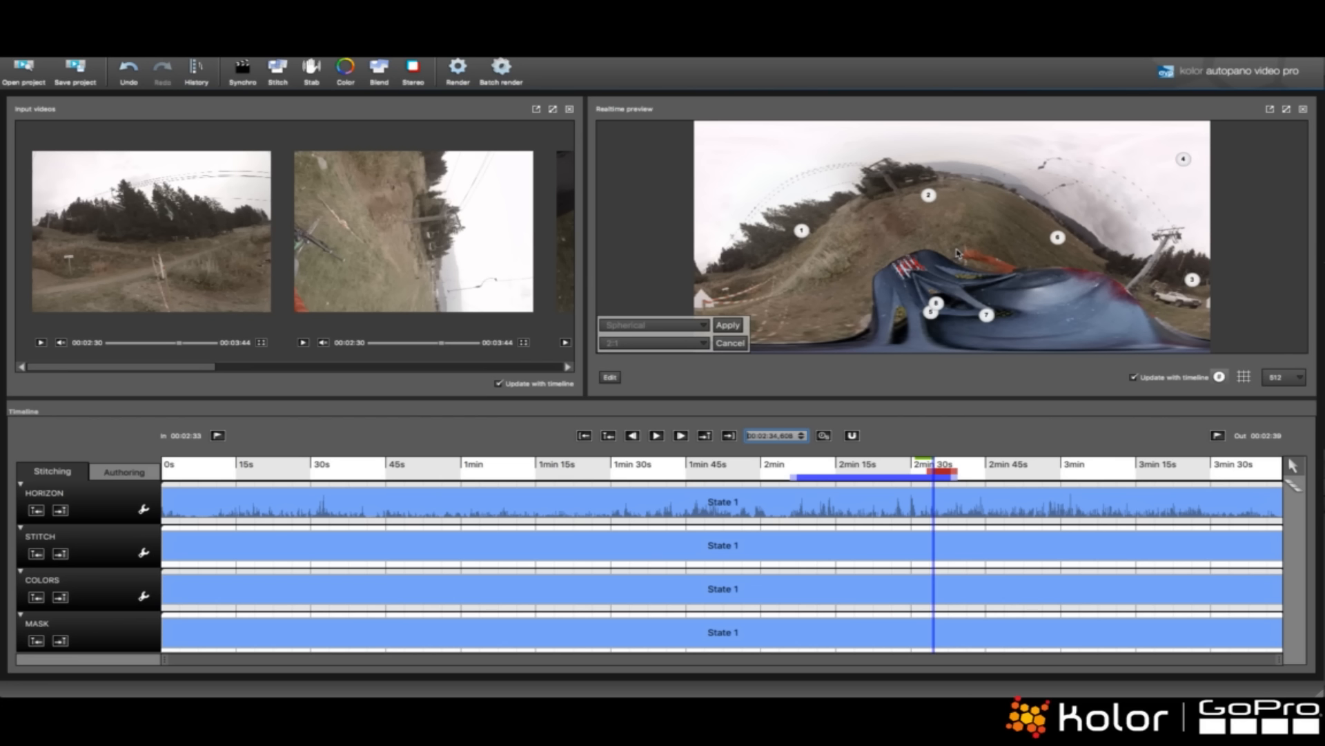
- Disable the Patch layer group in the panorama editor and apply a panorama orientation with a level horizon
left_click(611, 378)
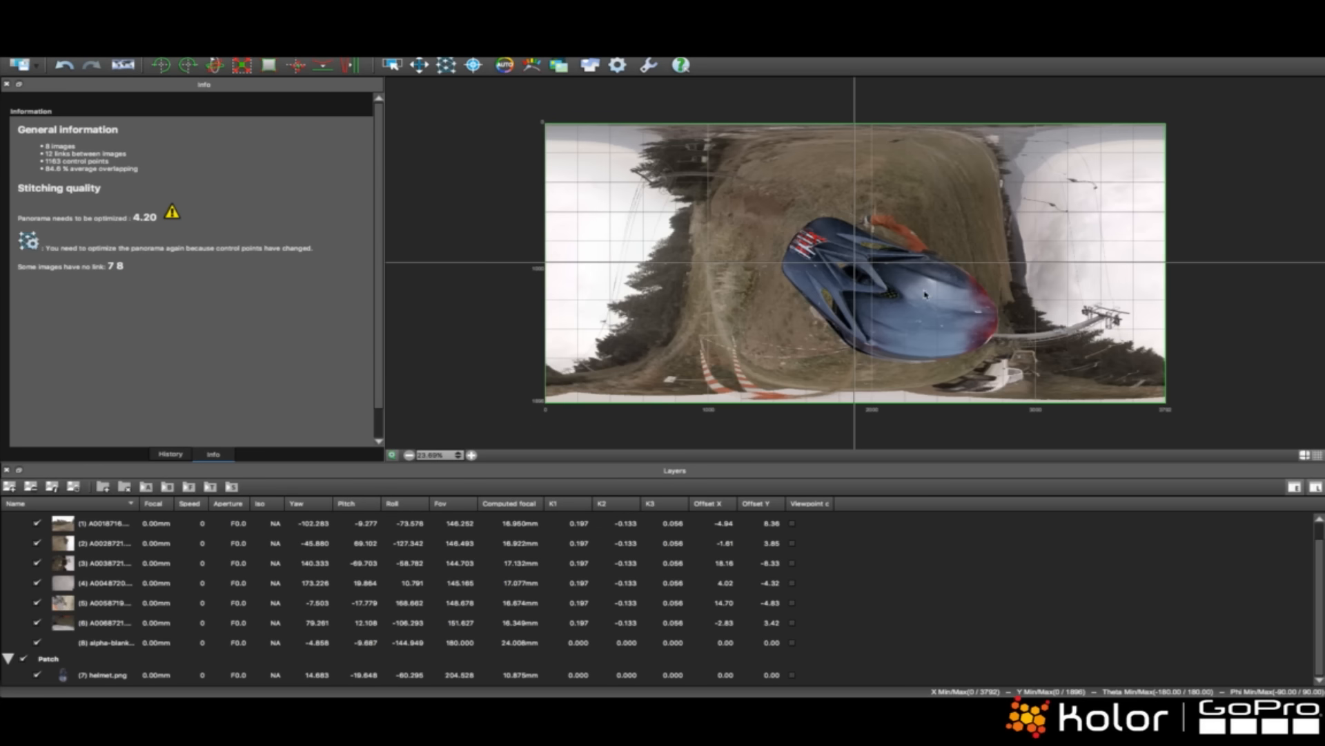
left_click(83, 661)
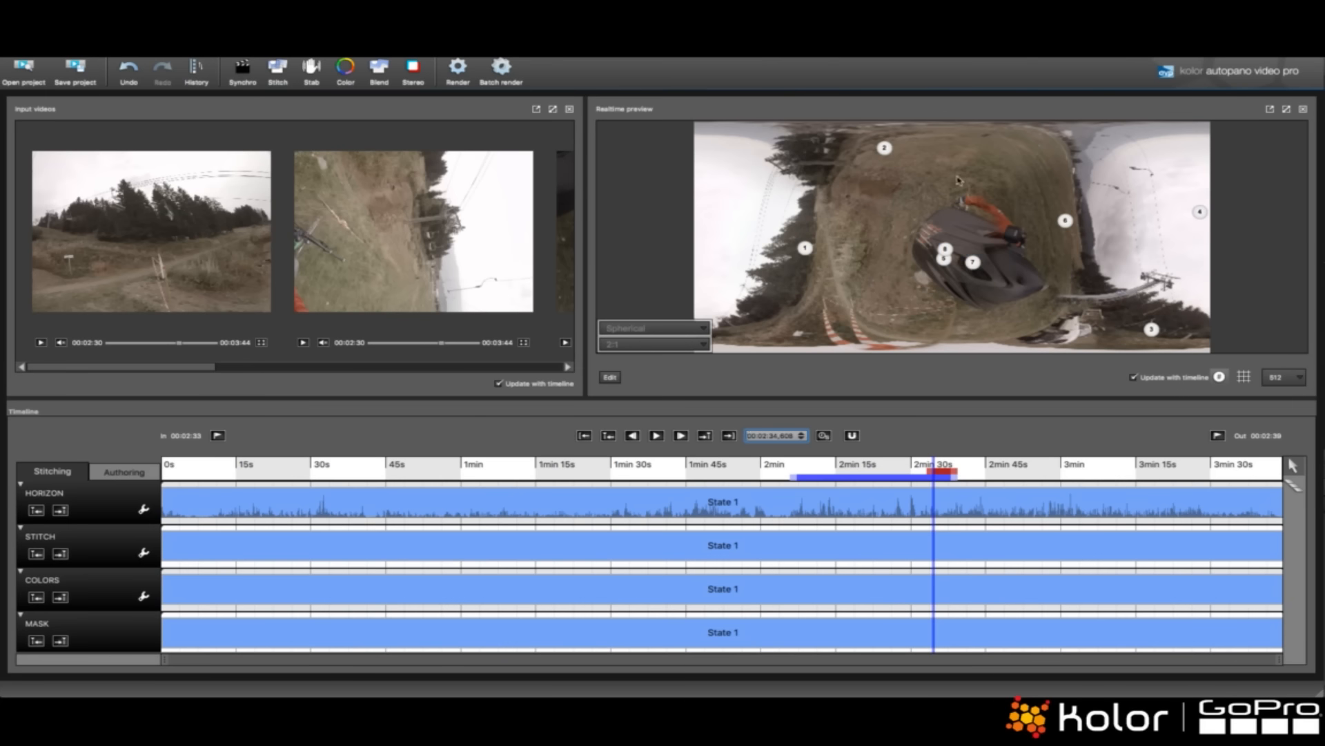
left_click_drag(957, 181, 890, 228)
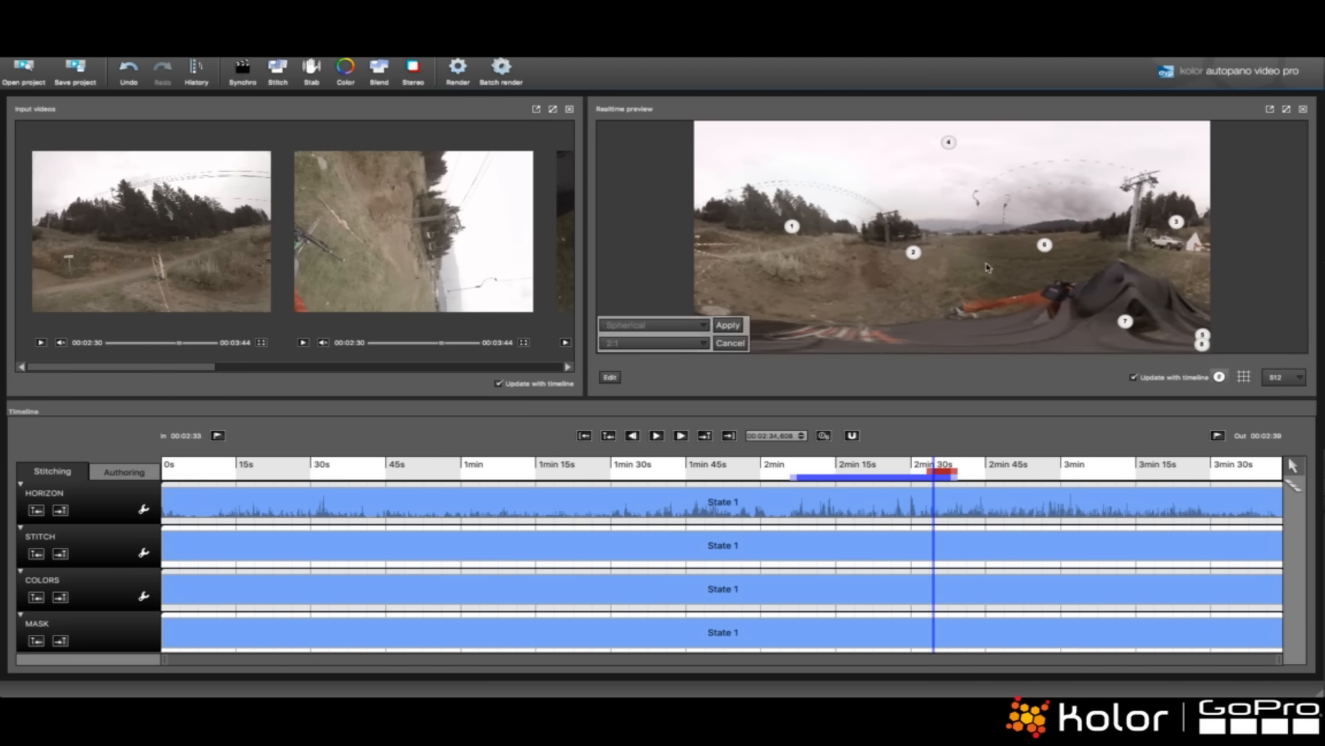
left_click(728, 326)
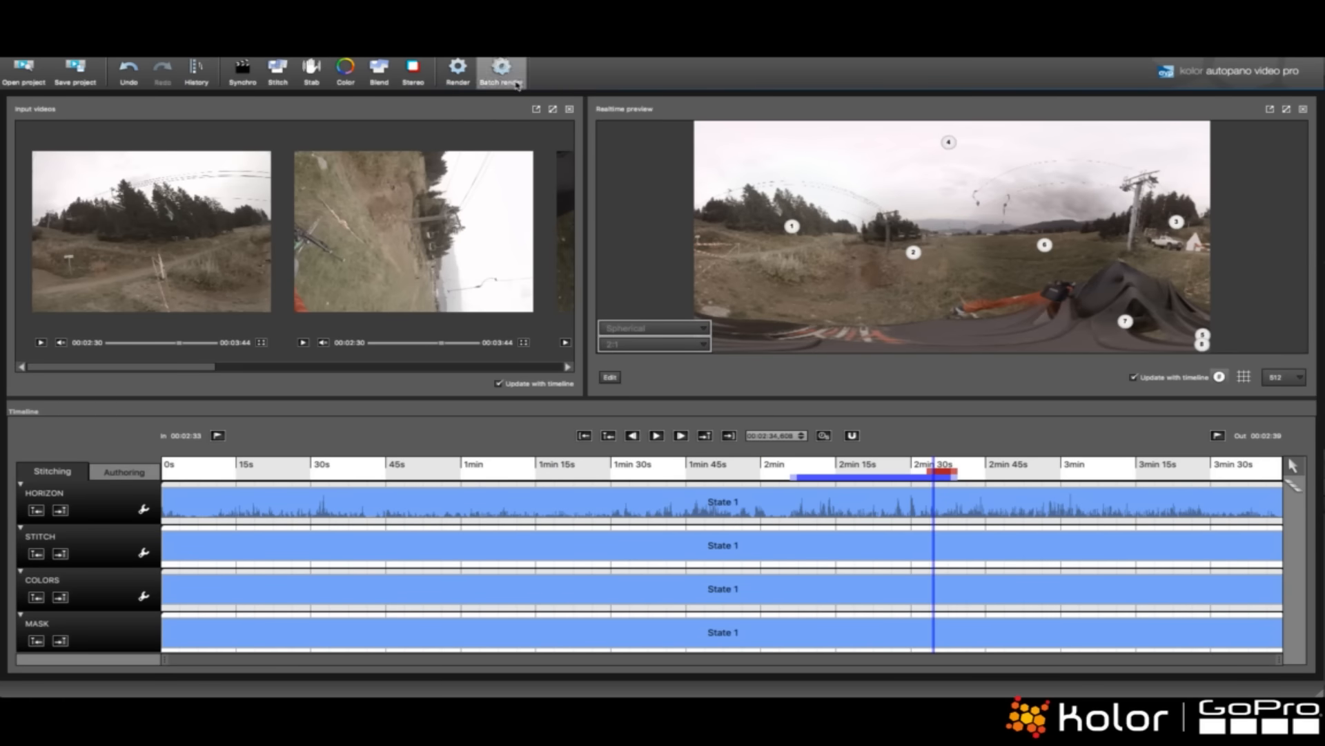
- Open the render settings and inspect the end of the output file path
left_click(458, 69)
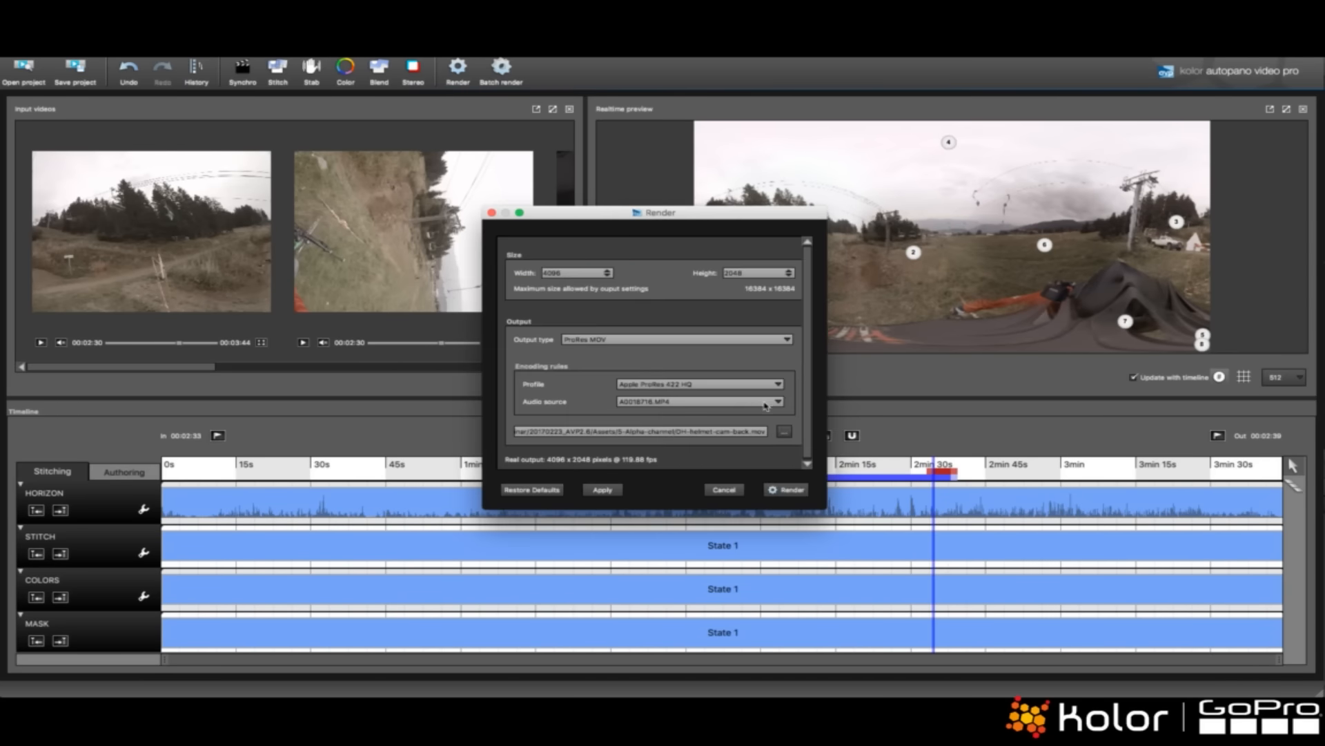
triple_click(721, 431)
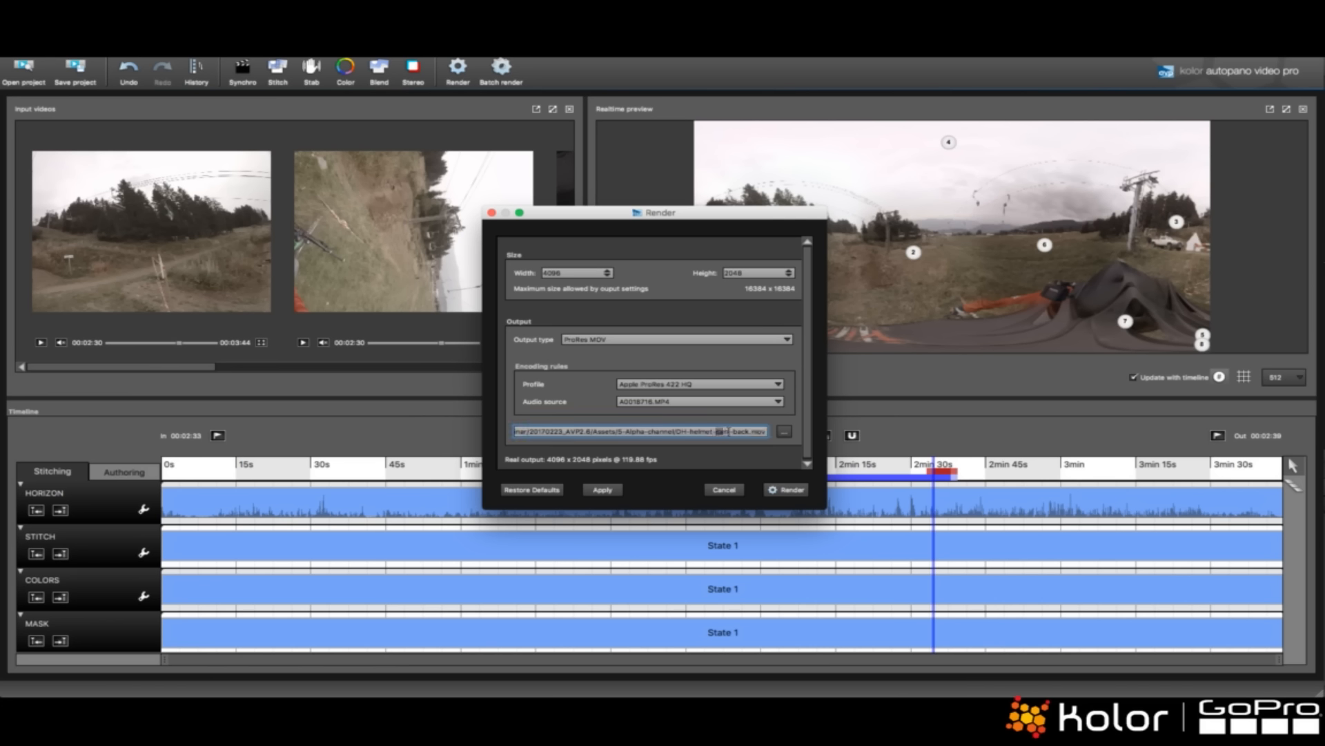
left_click_drag(729, 431, 752, 432)
left_click(752, 432)
- Examine the CineForm MOV output type with its GoPro CineForm "High" 4444 profile, and cancel the render settings
left_click(729, 340)
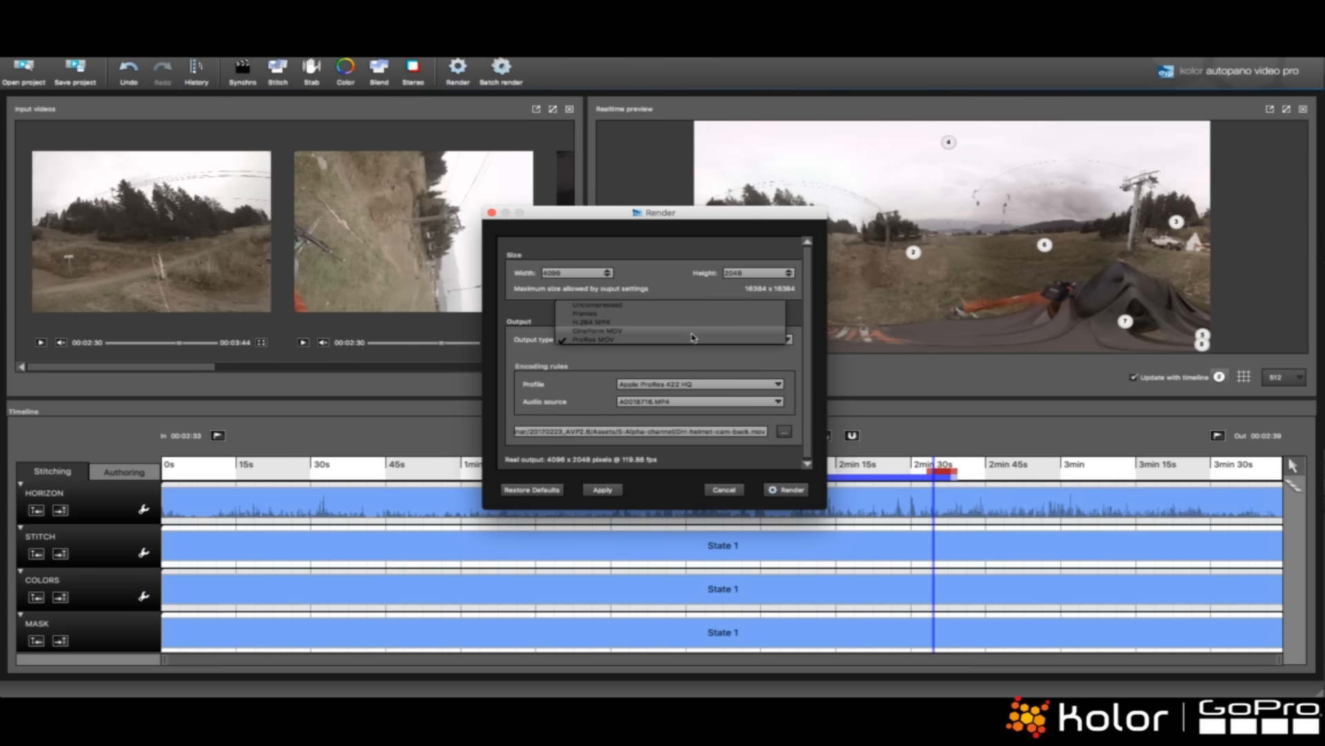
left_click(693, 332)
left_click(719, 390)
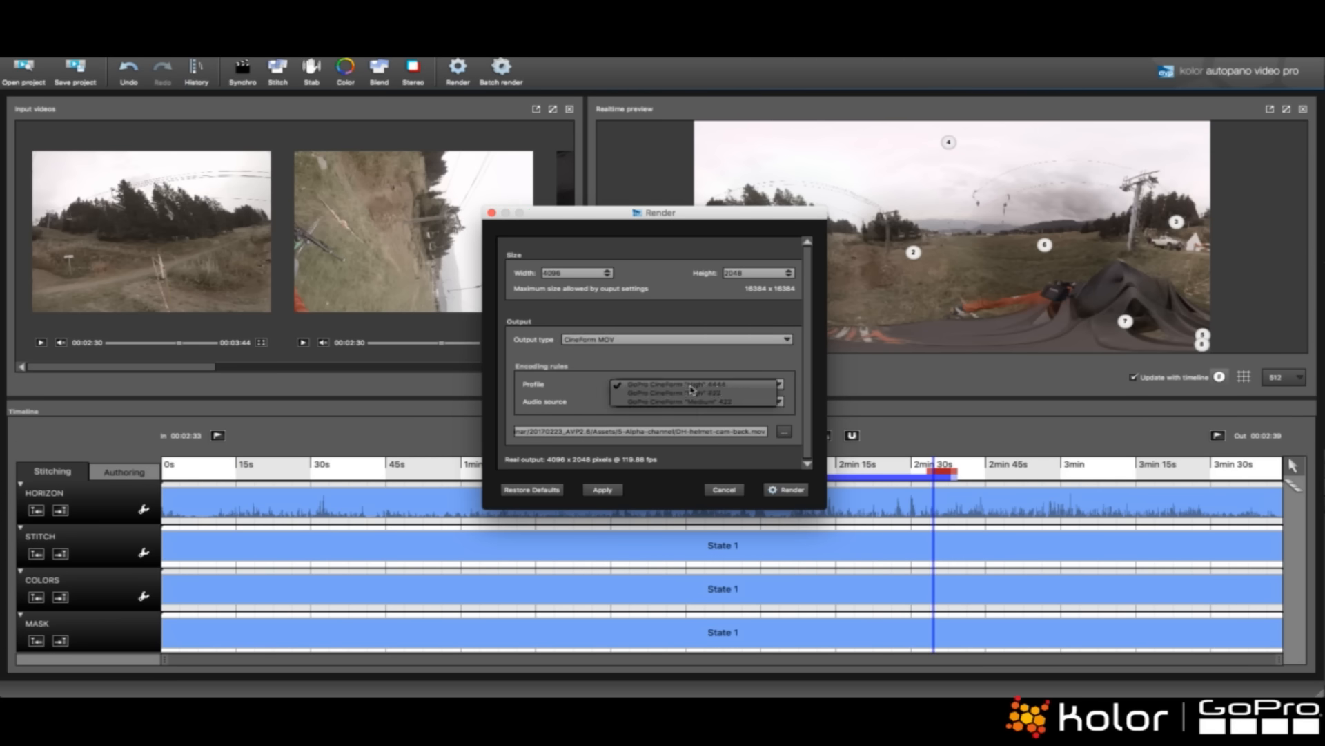
left_click(726, 386)
left_click(708, 381)
left_click(709, 380)
left_click(703, 340)
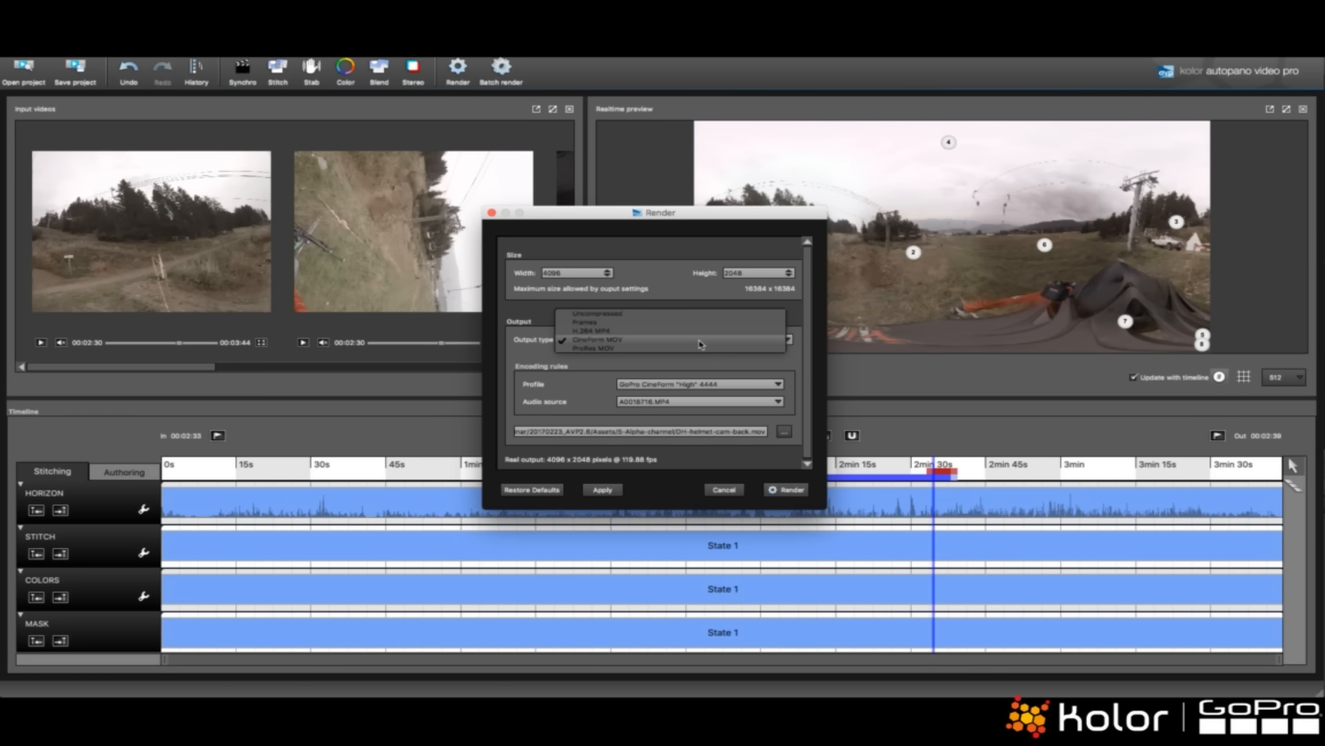
left_click(701, 341)
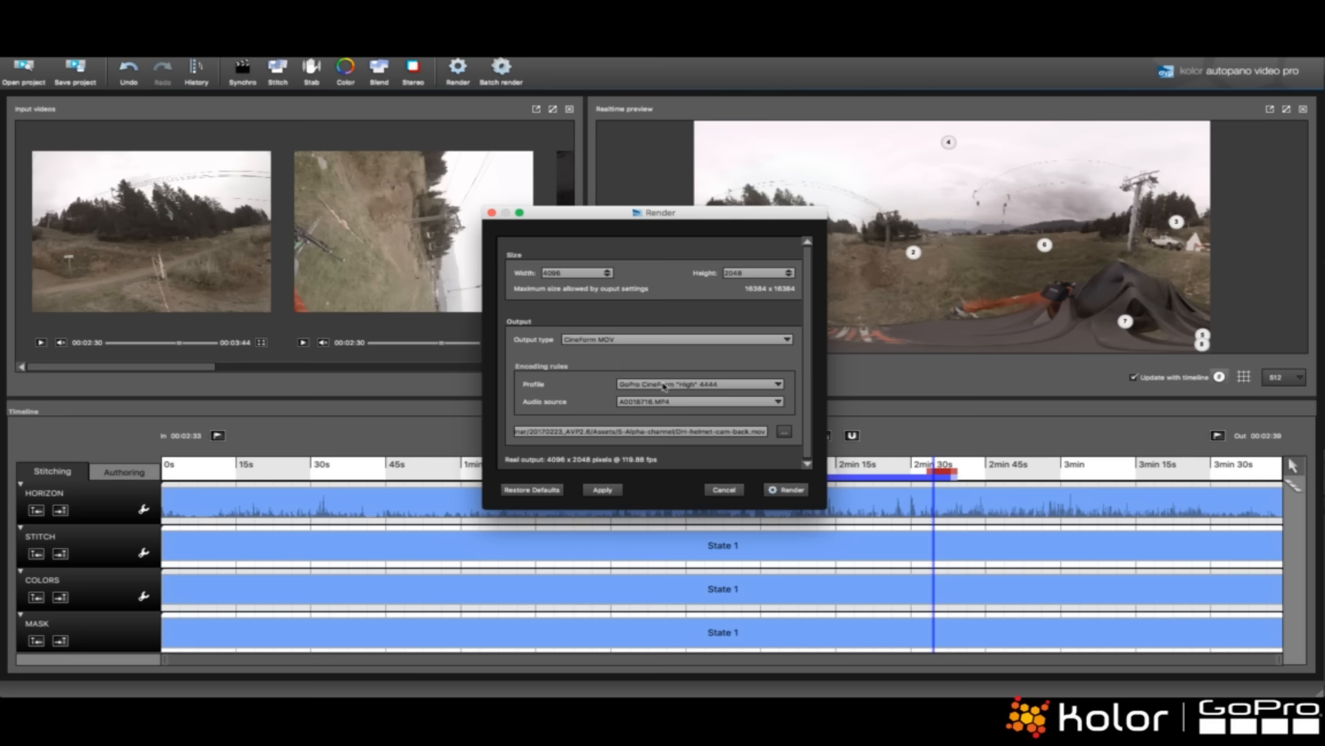
left_click(599, 340)
left_click(605, 342)
left_click(724, 490)
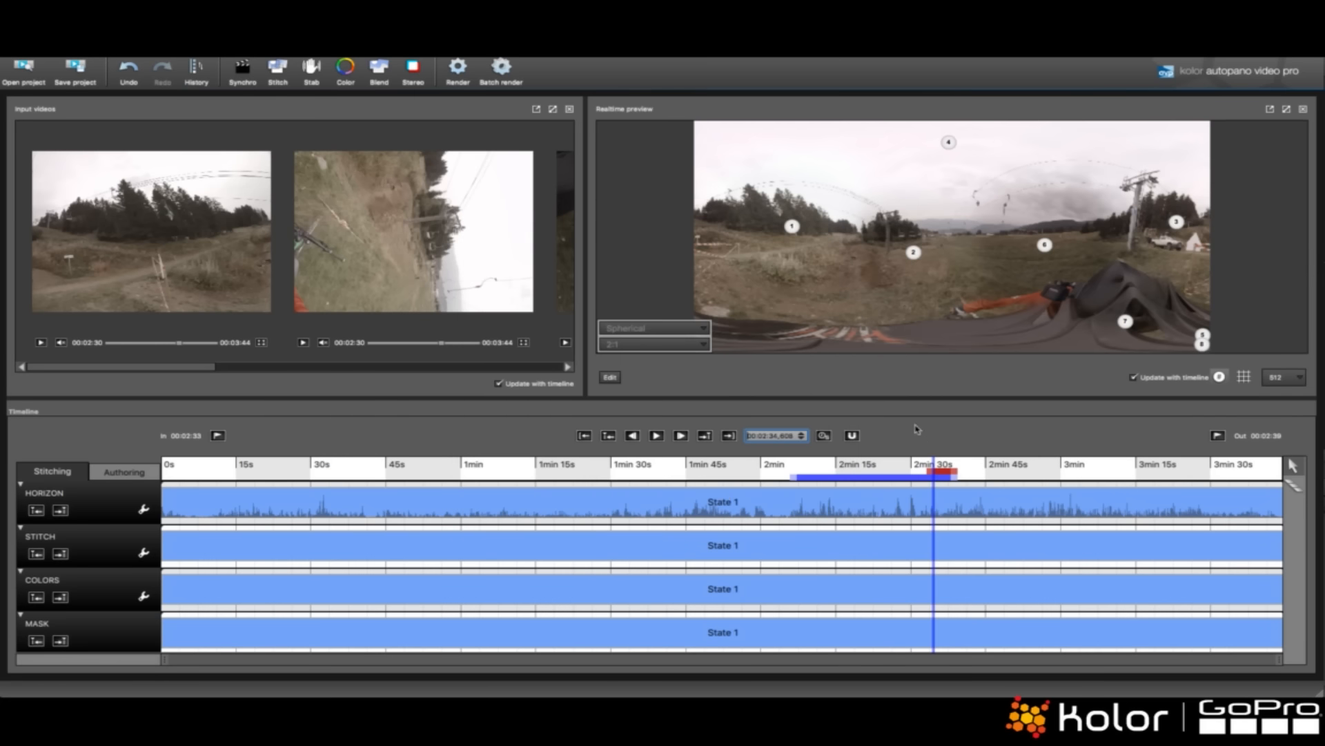
- Save a copy of the project as DH-helmet-cam-patch and discard the trial rotation of the panorama preview
left_click_drag(987, 312, 960, 216)
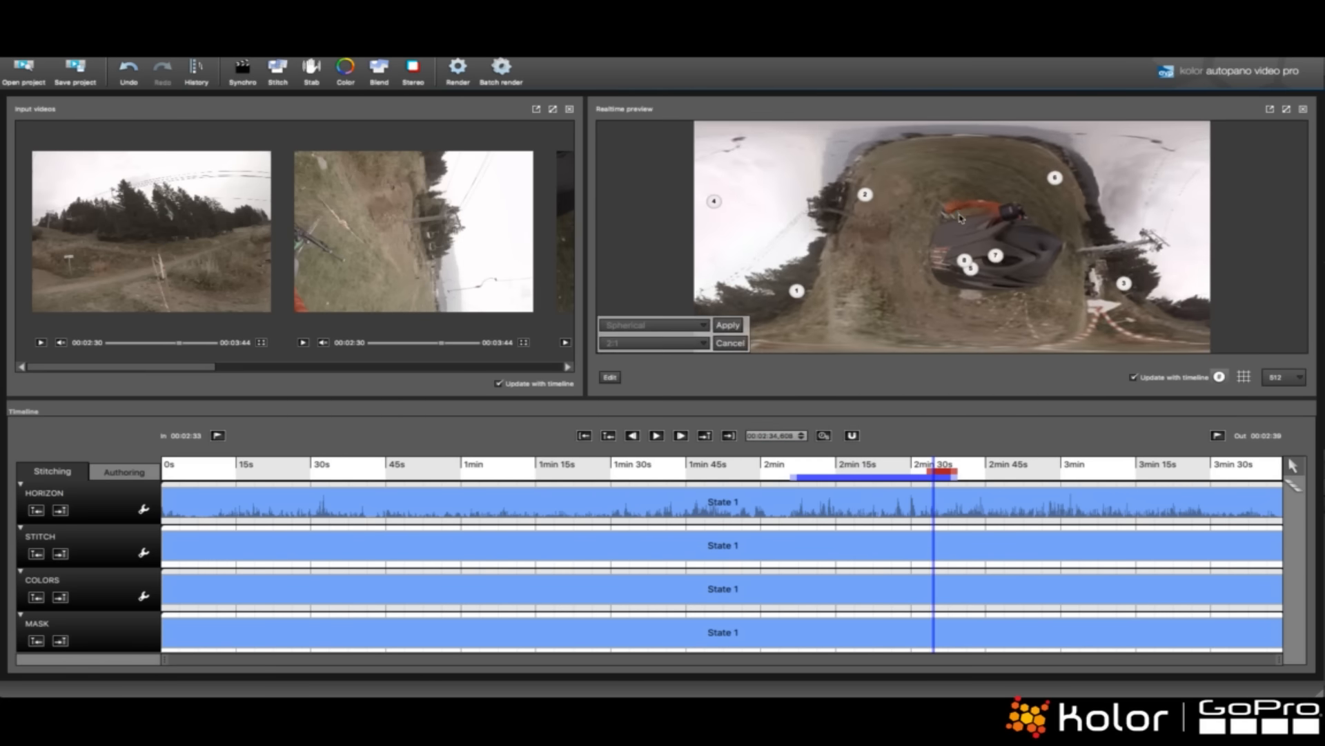
left_click(150, 36)
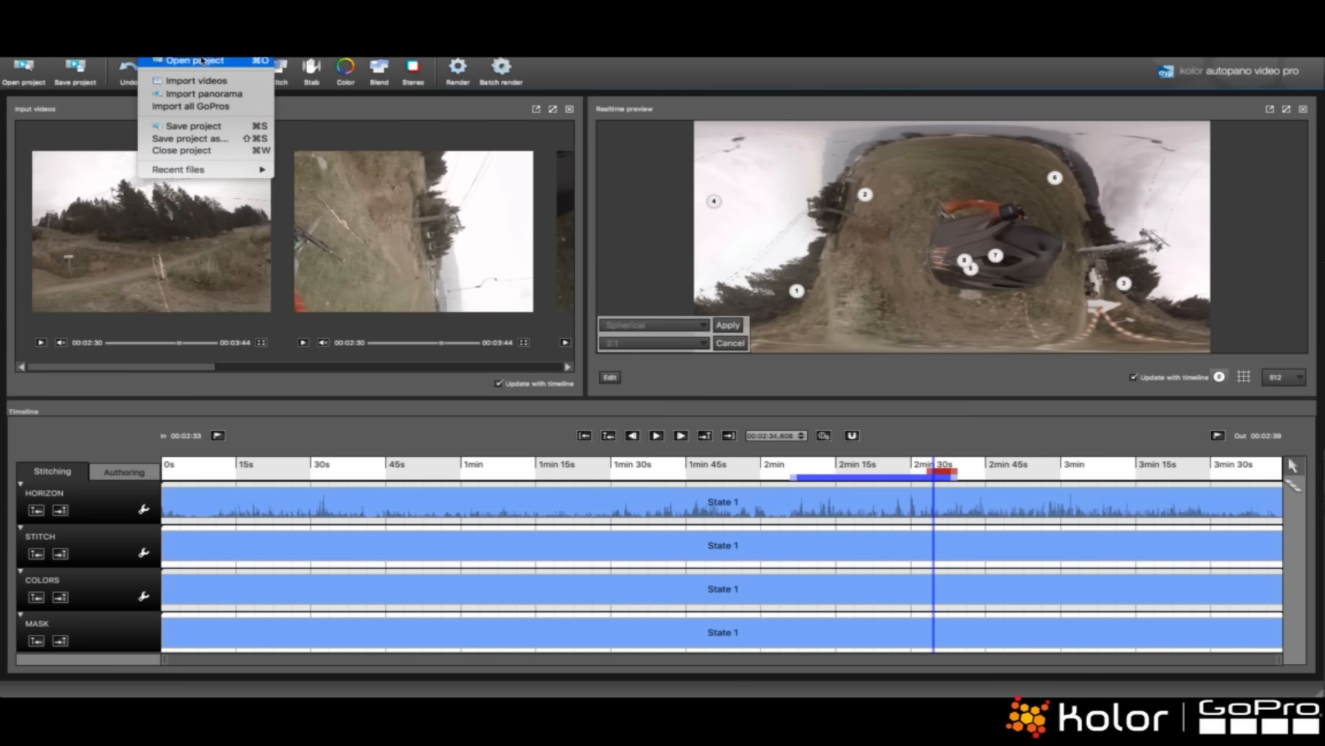
left_click(213, 141)
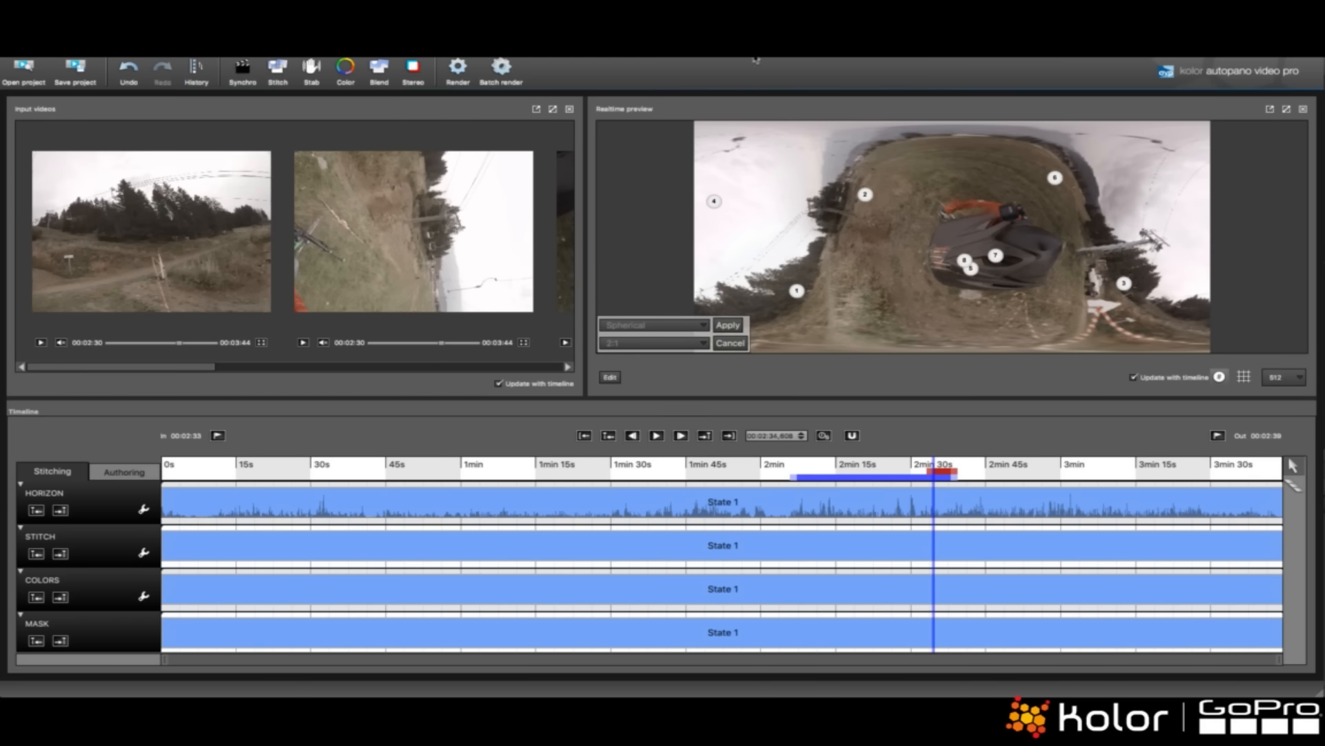
double_click(653, 121)
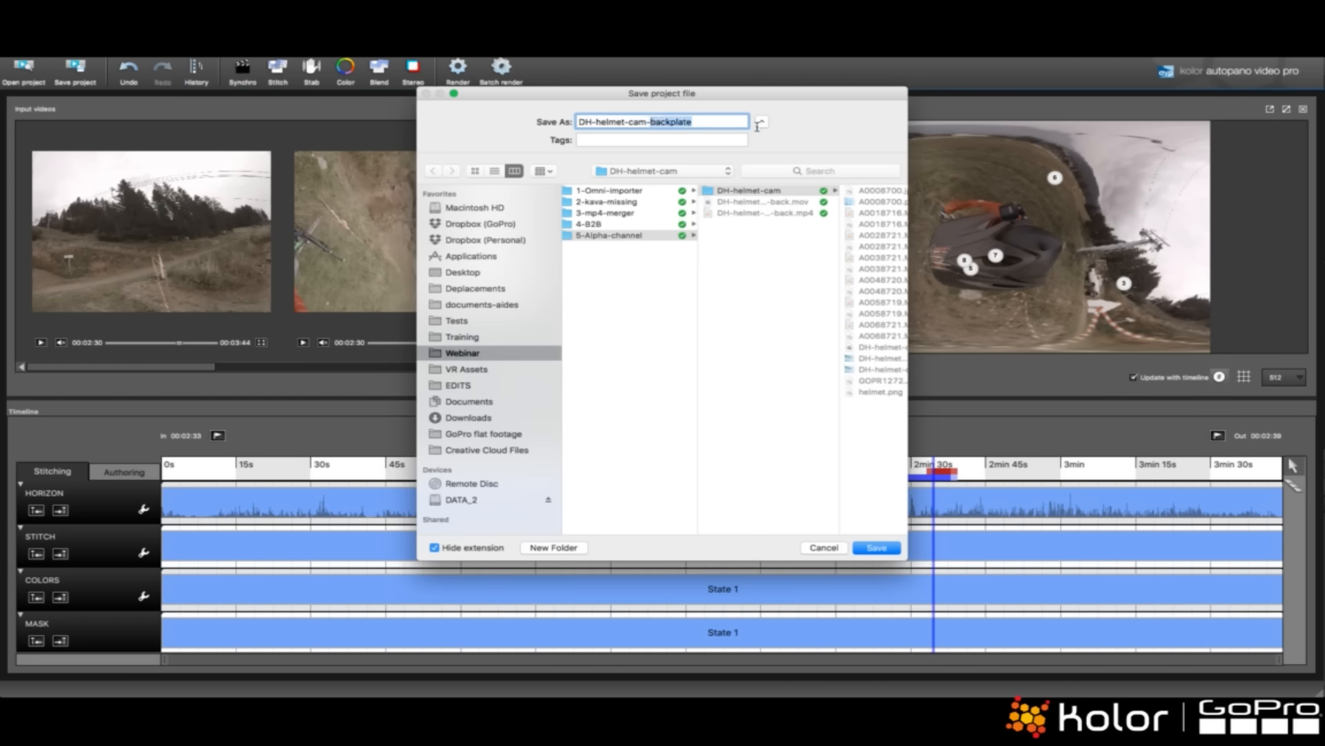
type("patch")
left_click(887, 547)
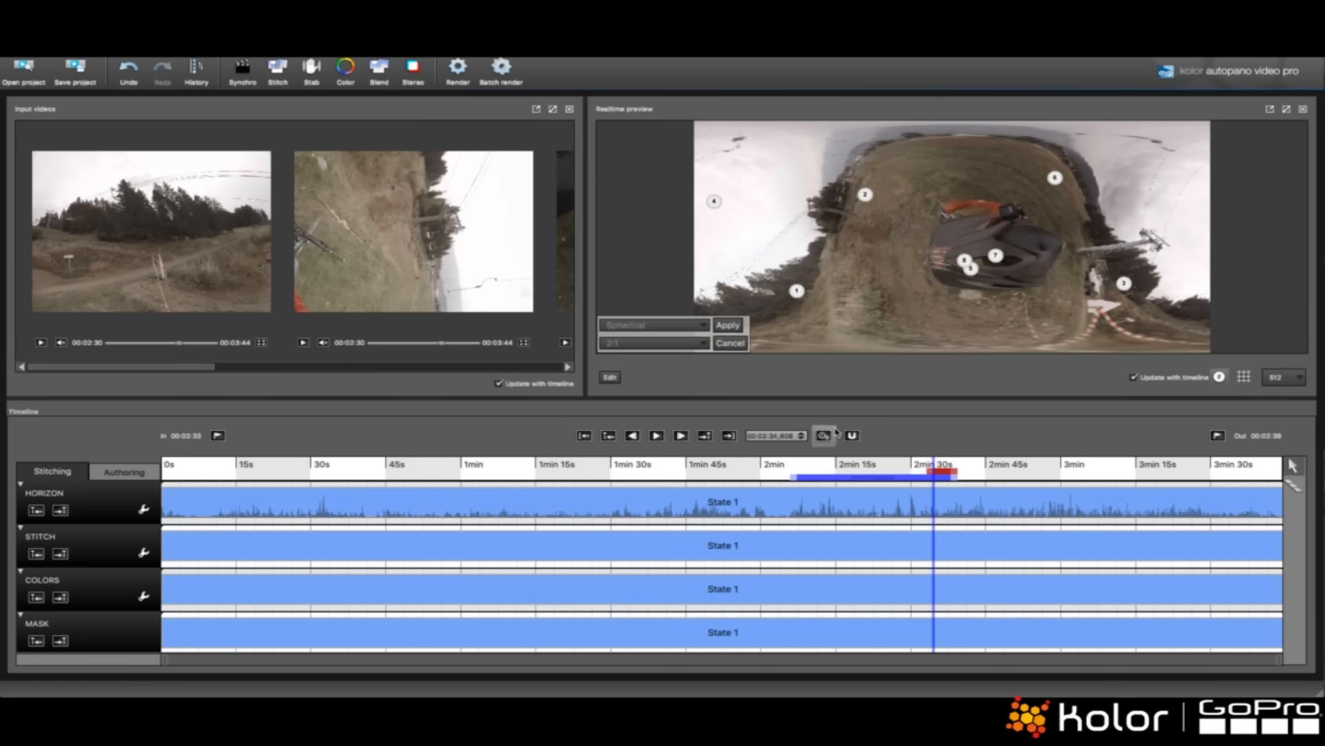
left_click(729, 326)
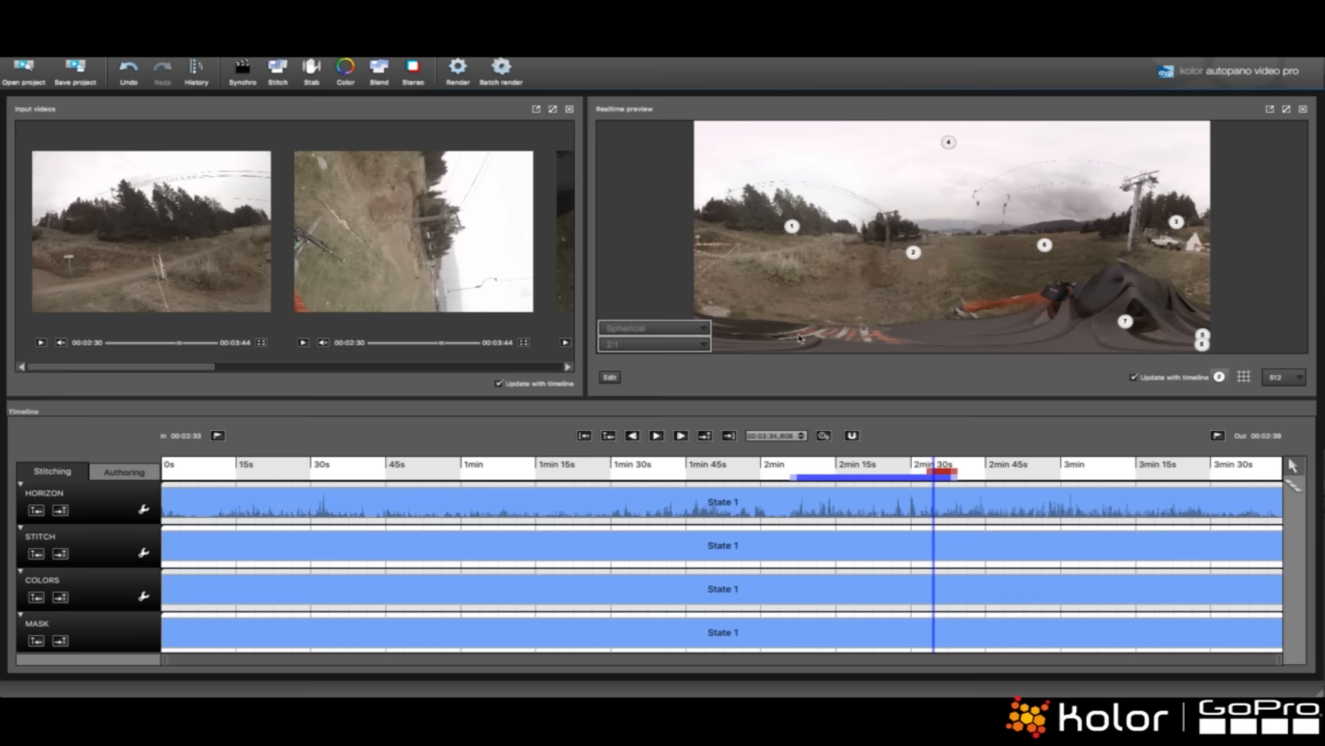
- Enable the Patch layer group in the panorama editor and disable the group holding the camera images
left_click(610, 378)
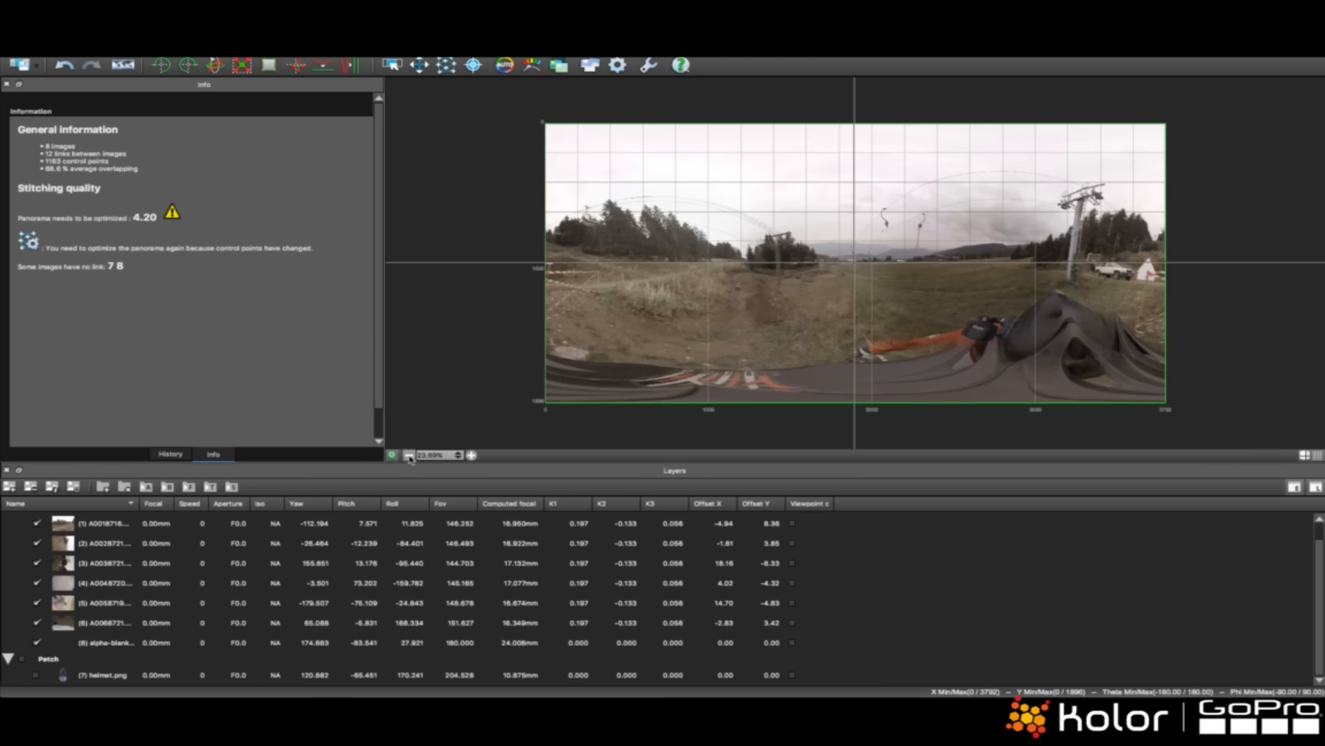
left_click(22, 659)
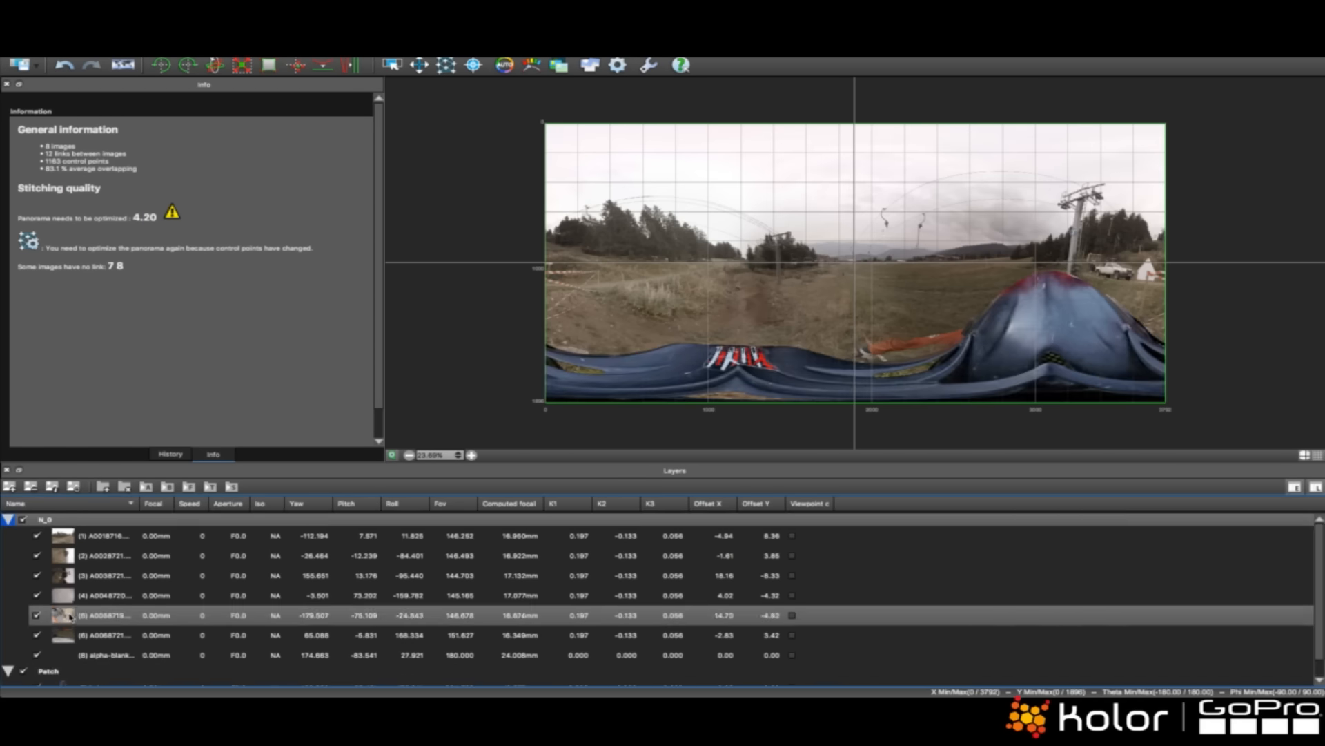
left_click(23, 519)
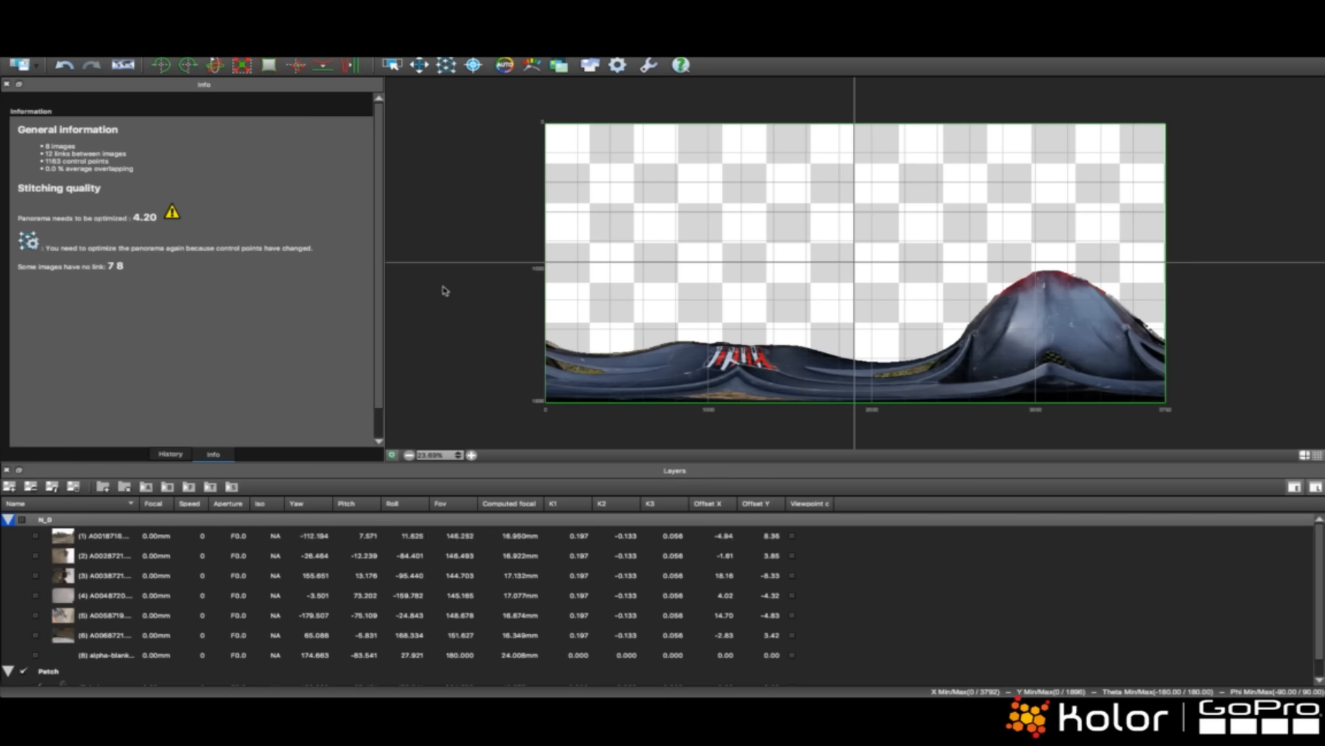
- Check the patch-only panorama in the main window's realtime preview and return to the panorama editor
left_click(215, 64)
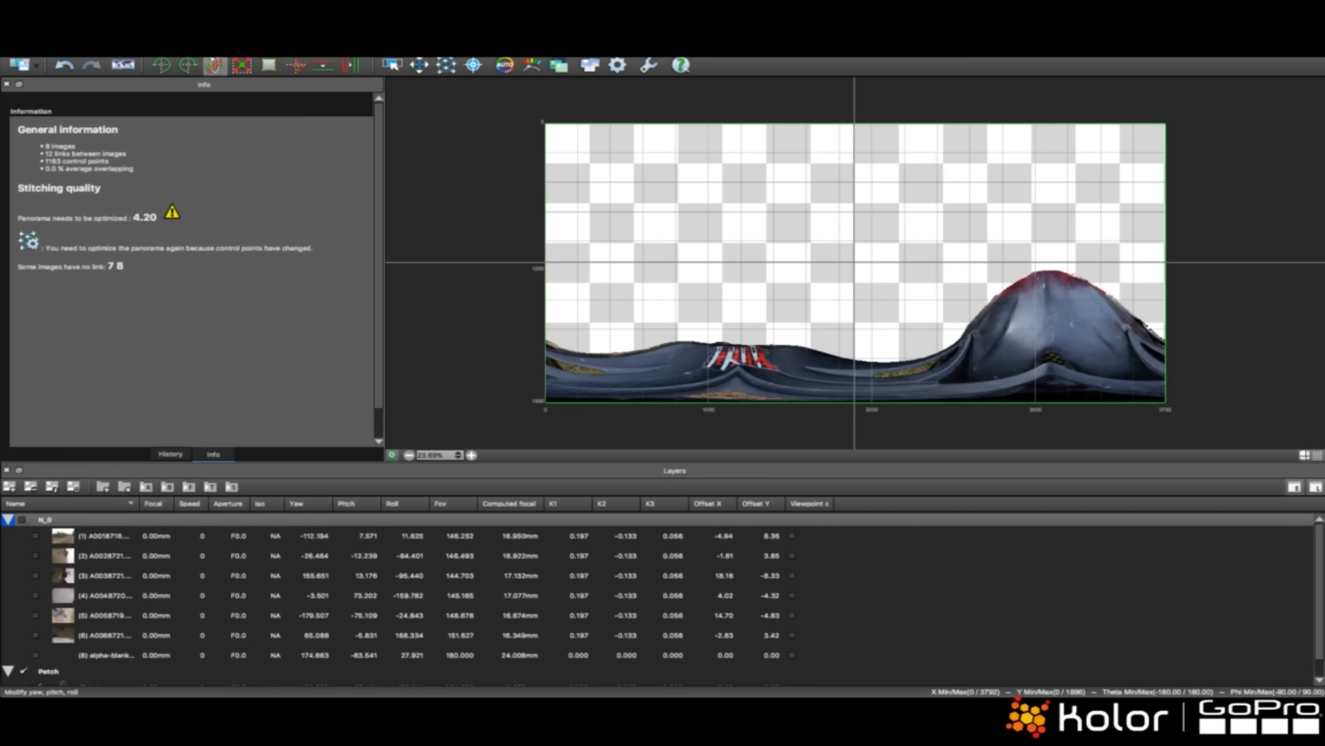
key("ctrl+Up")
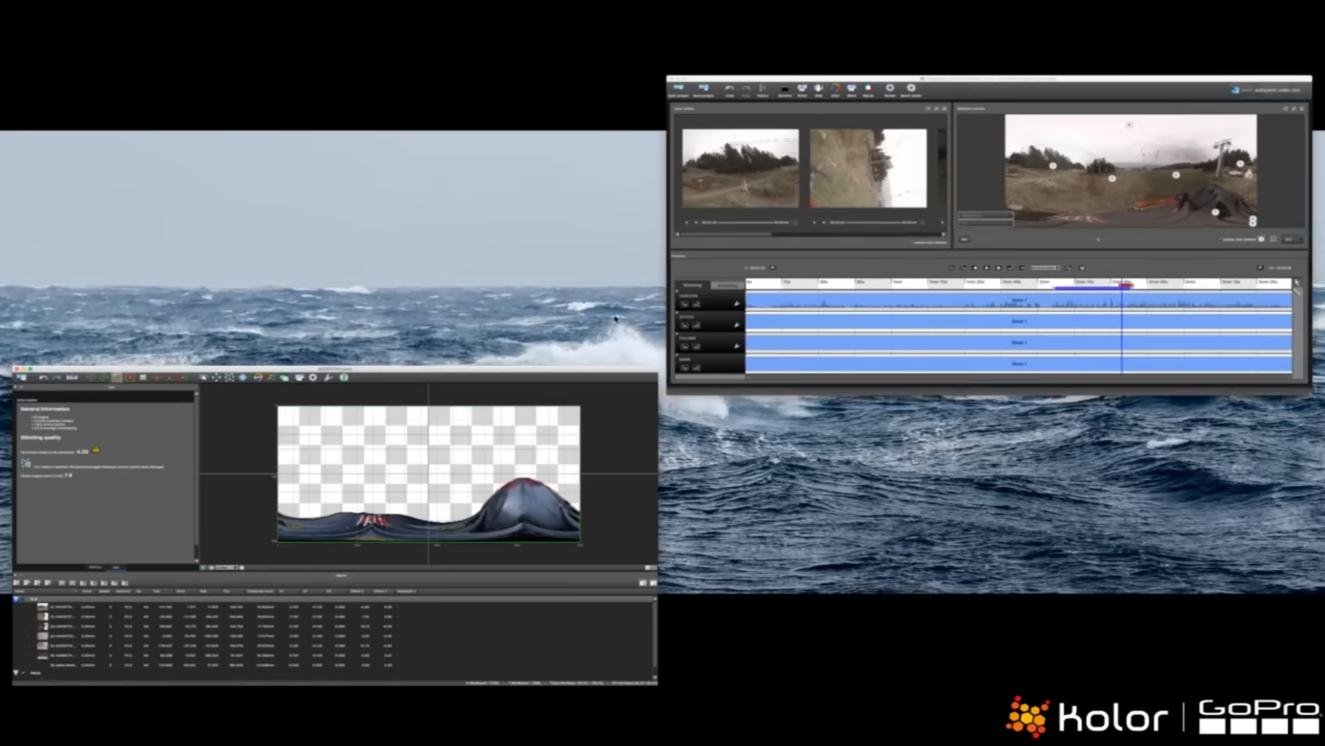
left_click(826, 260)
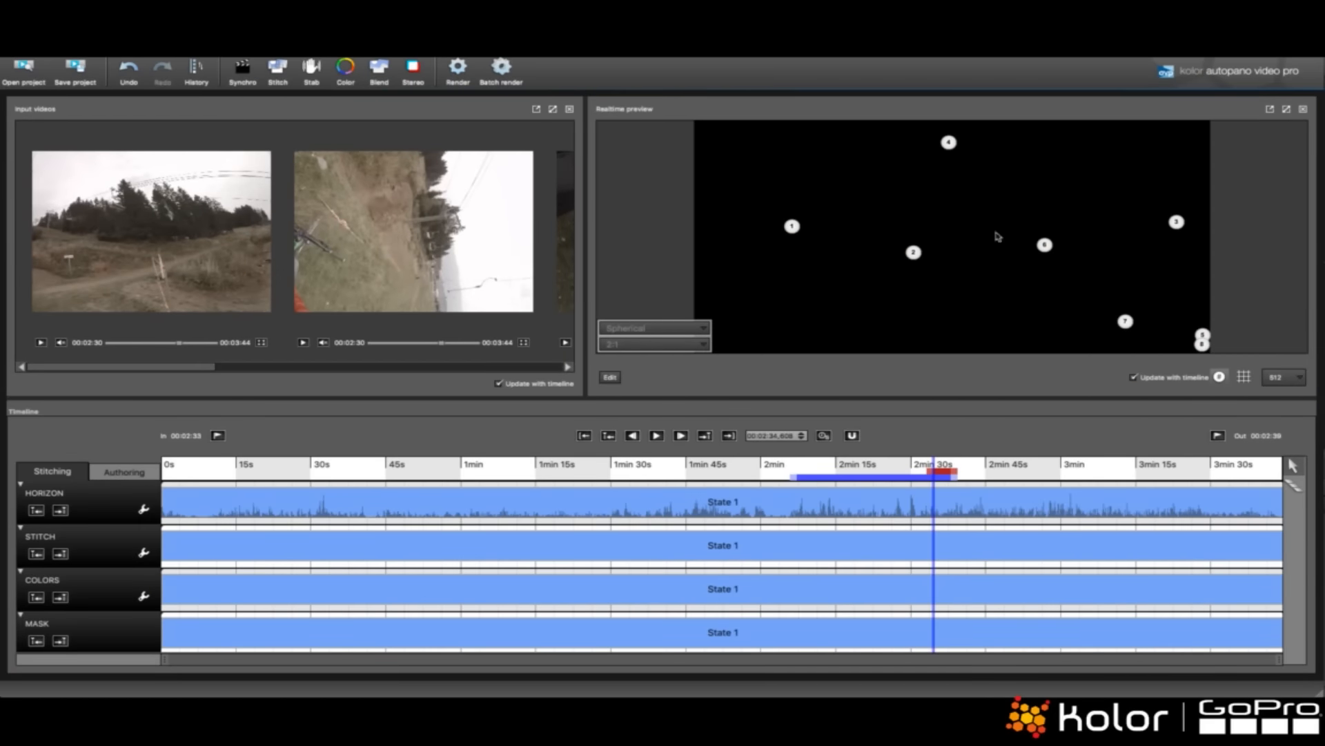
key("ctrl+Up")
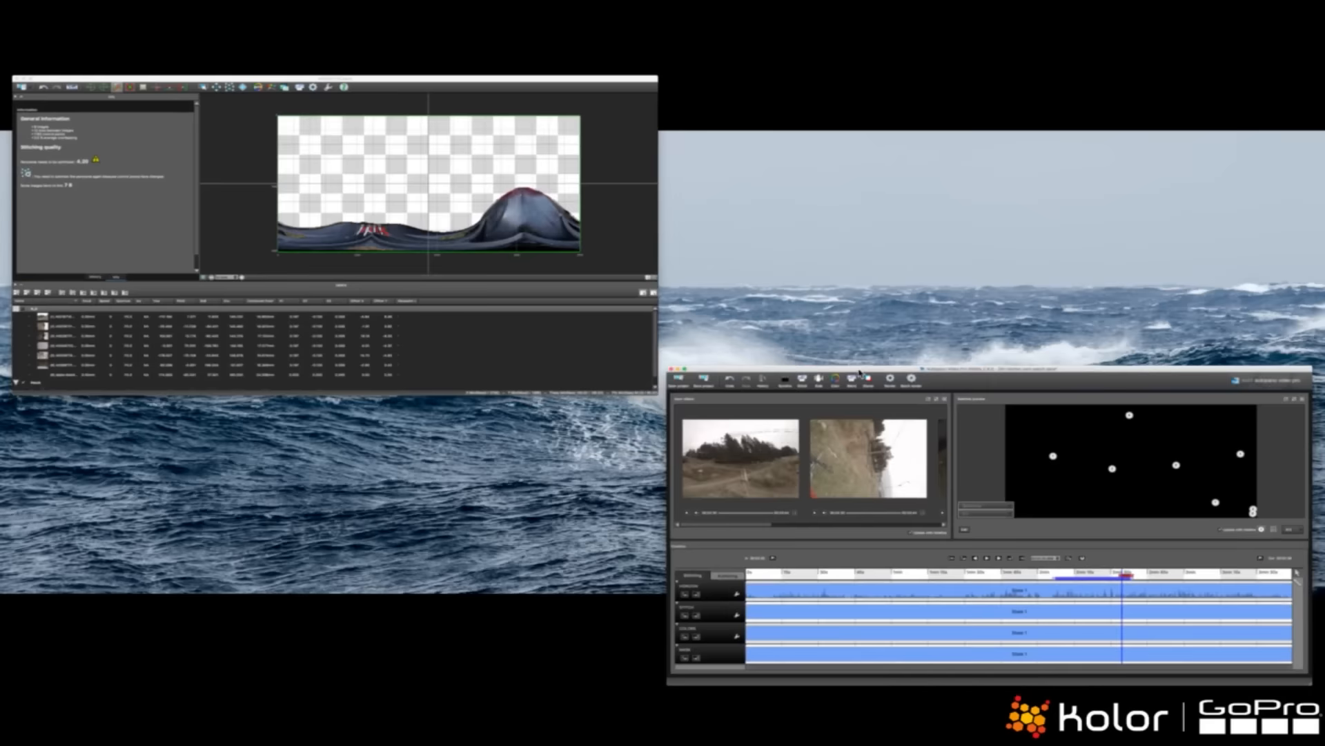
left_click(642, 311)
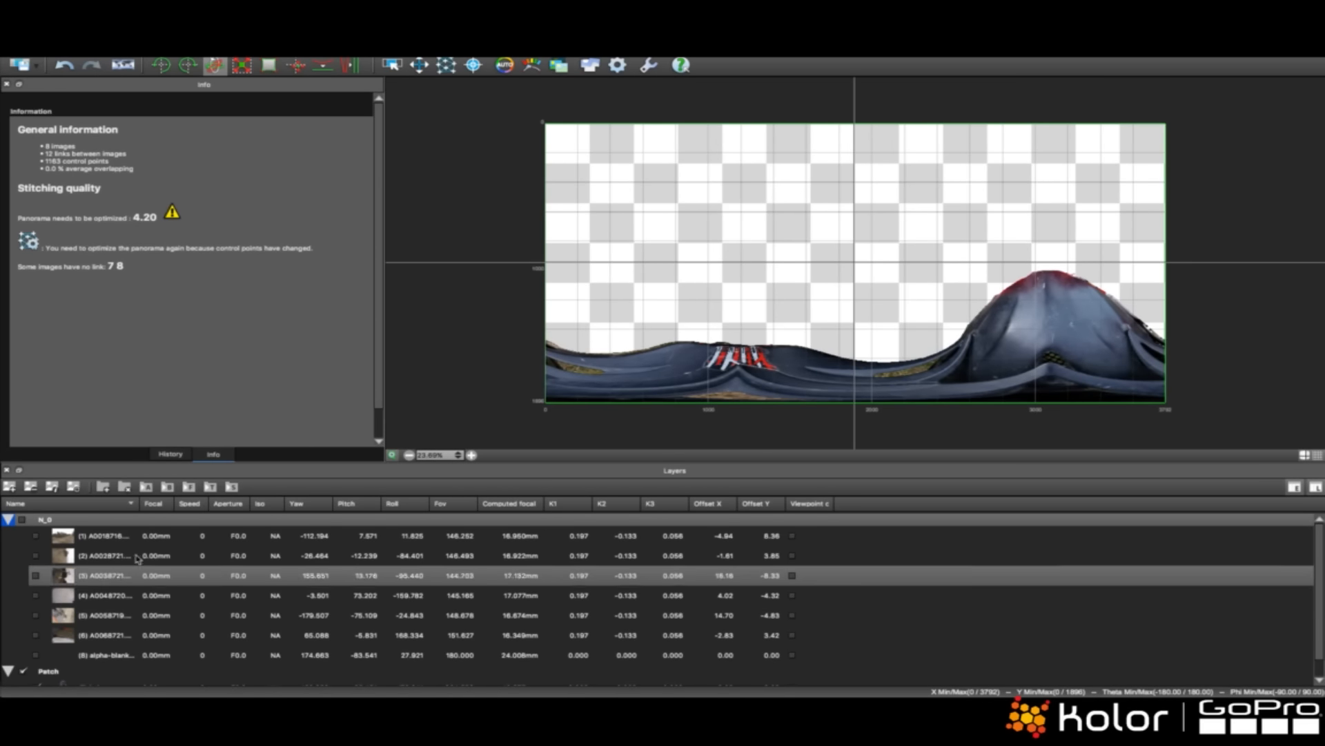
- Widen the layer name column and enable only the alpha-blank.png layer in the camera images group
left_click_drag(140, 507, 212, 507)
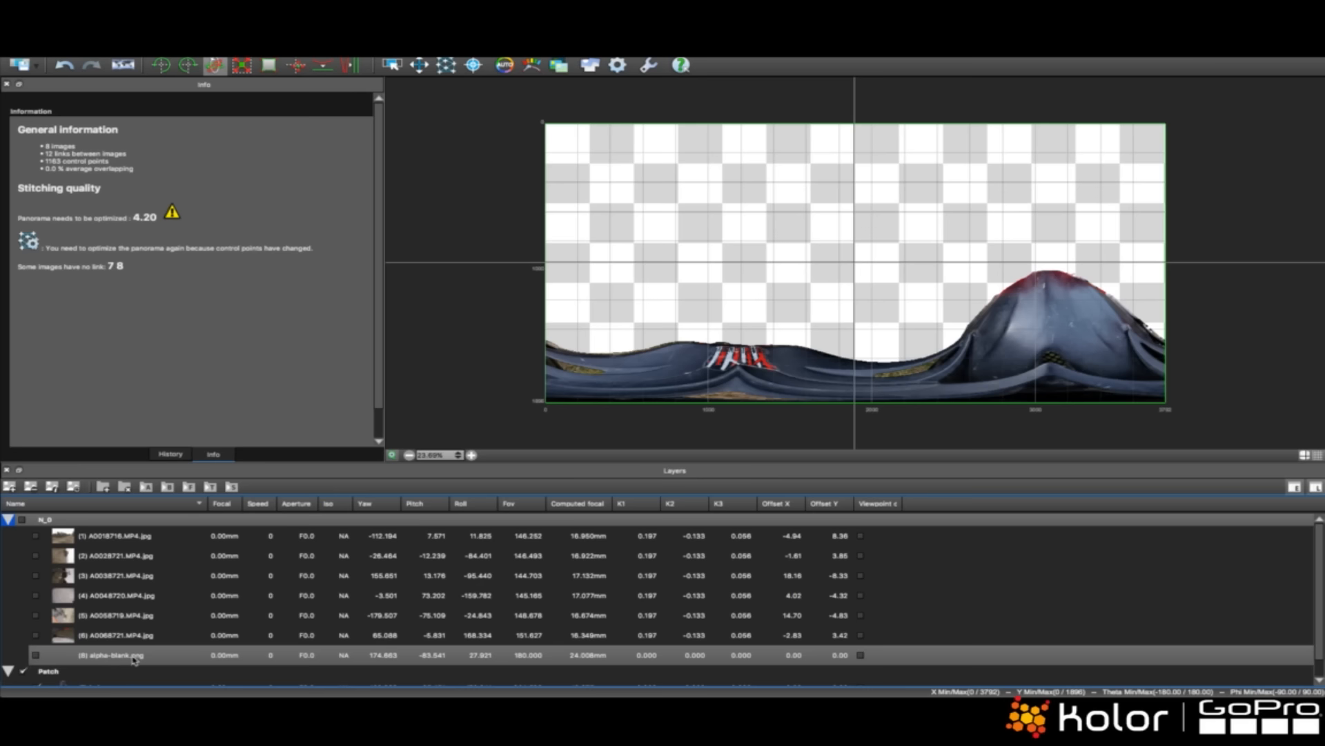
left_click(35, 655)
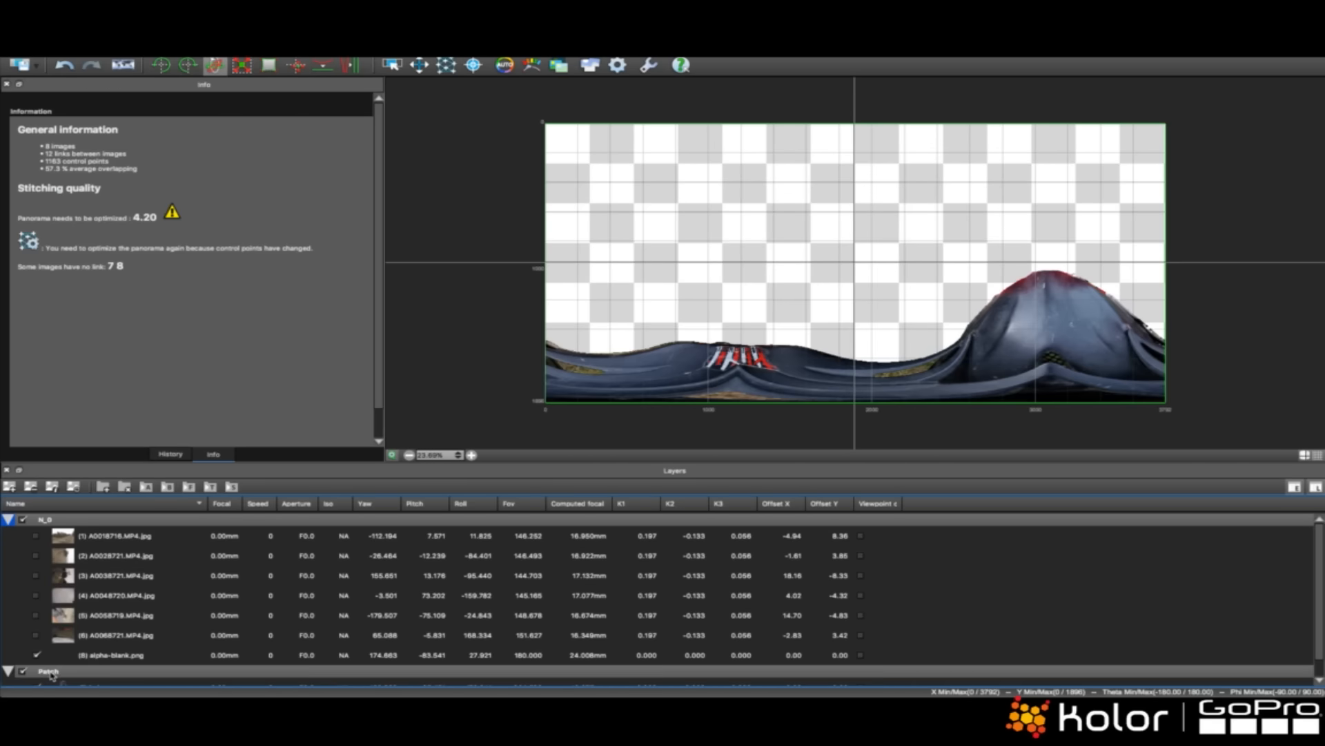
scroll(62, 666, "down", 1)
scroll(108, 670, "up", 1)
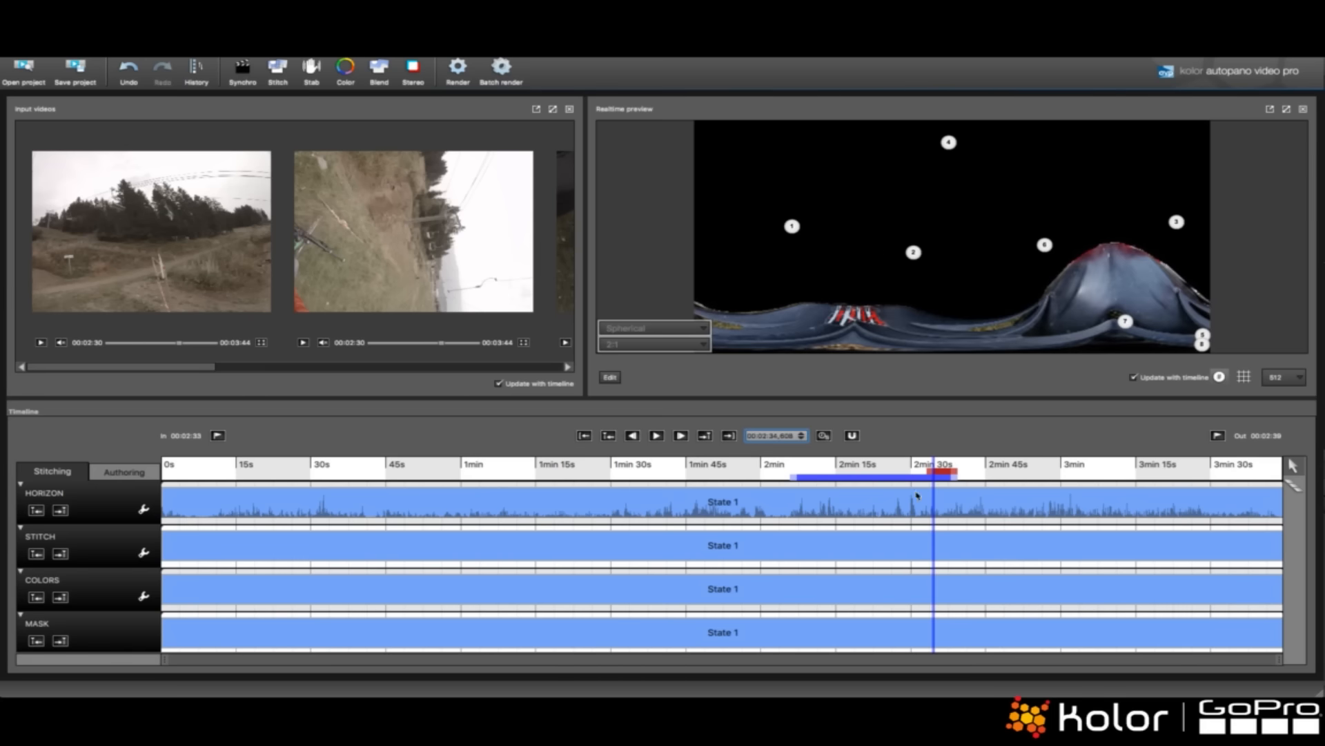
- Review the available output types for rendering the patch-only panorama with transparency, and leave without rendering
left_click(455, 77)
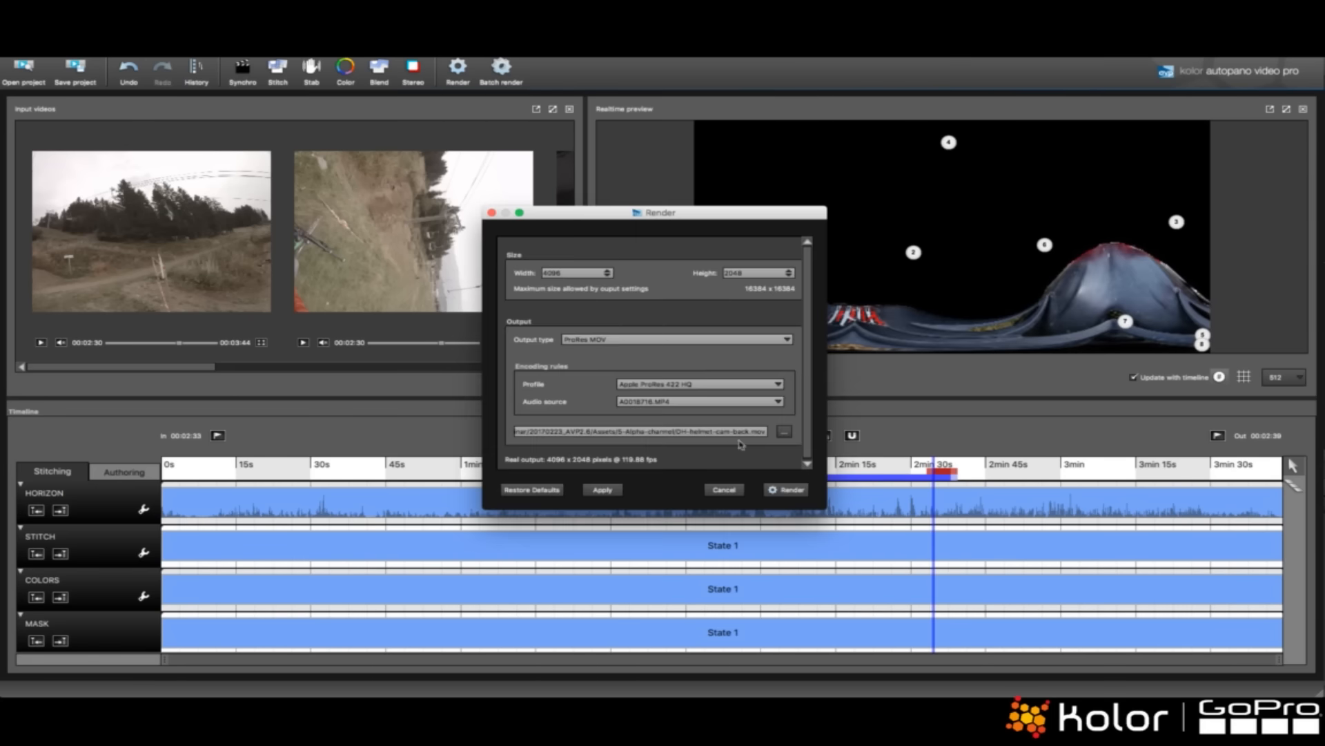
left_click(665, 339)
left_click(665, 332)
left_click(736, 491)
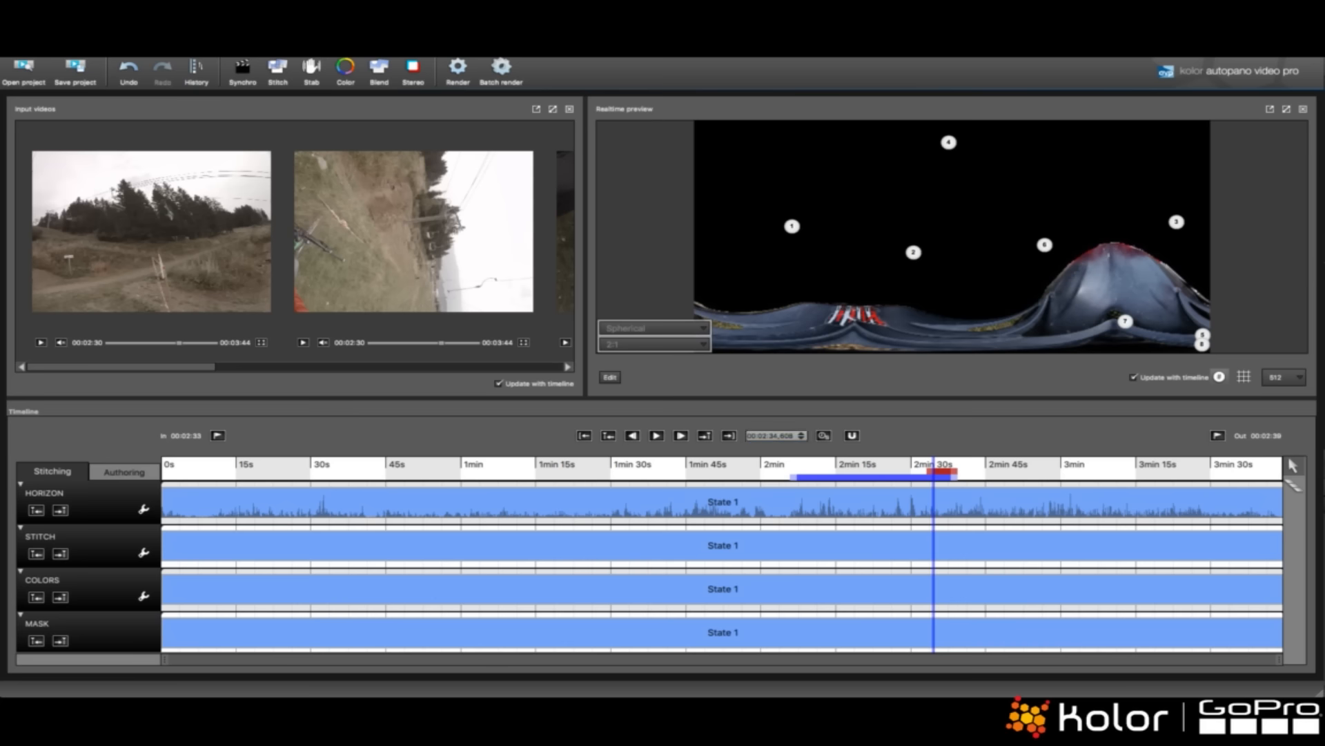
- Switch to Finder and preview DH-helmet-cam-back.mp4 in the 5-Alpha-channel folder
key("super+Tab")
left_click(582, 225)
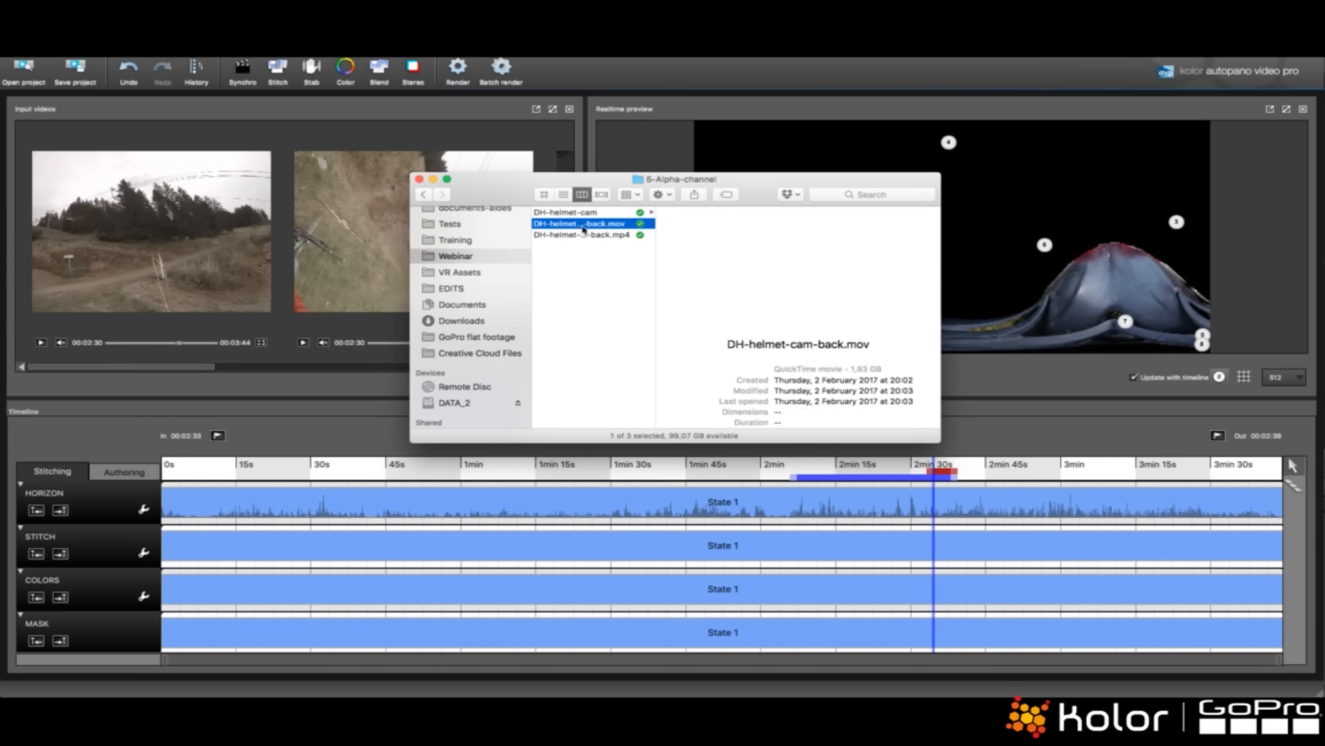
key("Down")
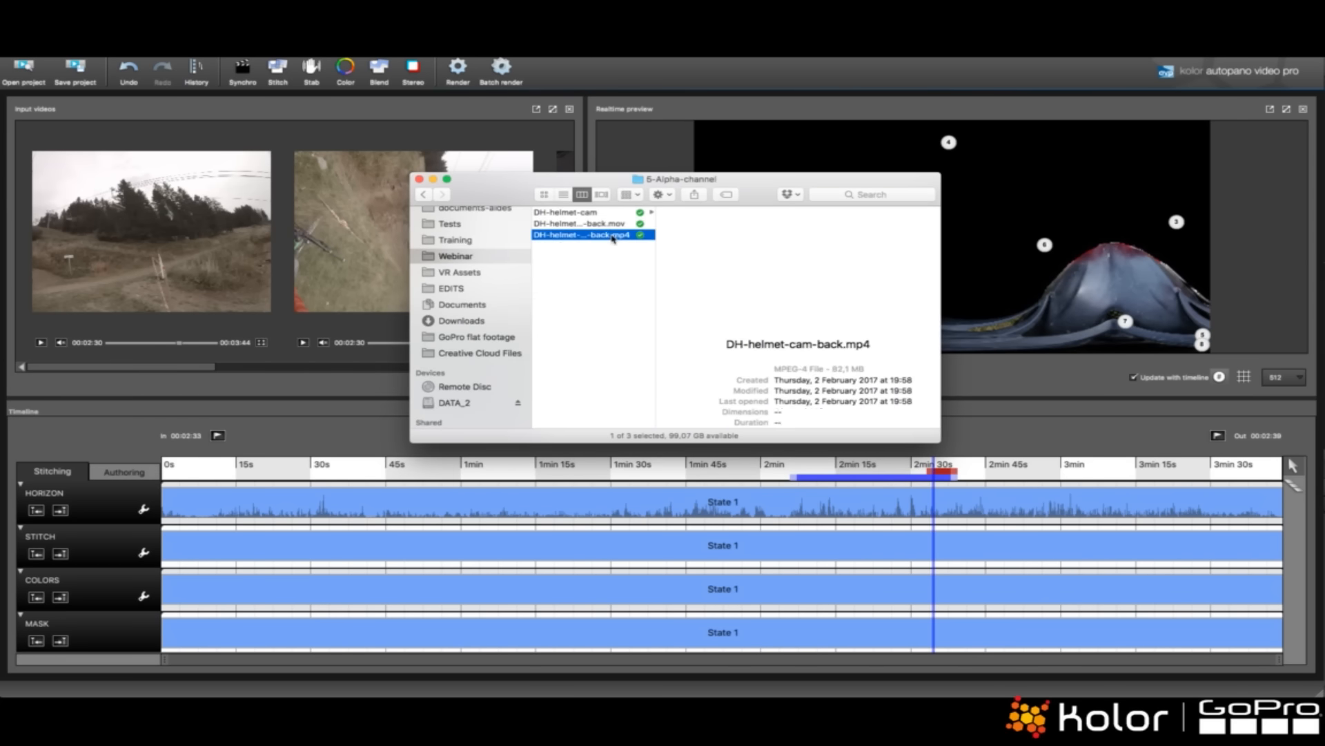
key("space")
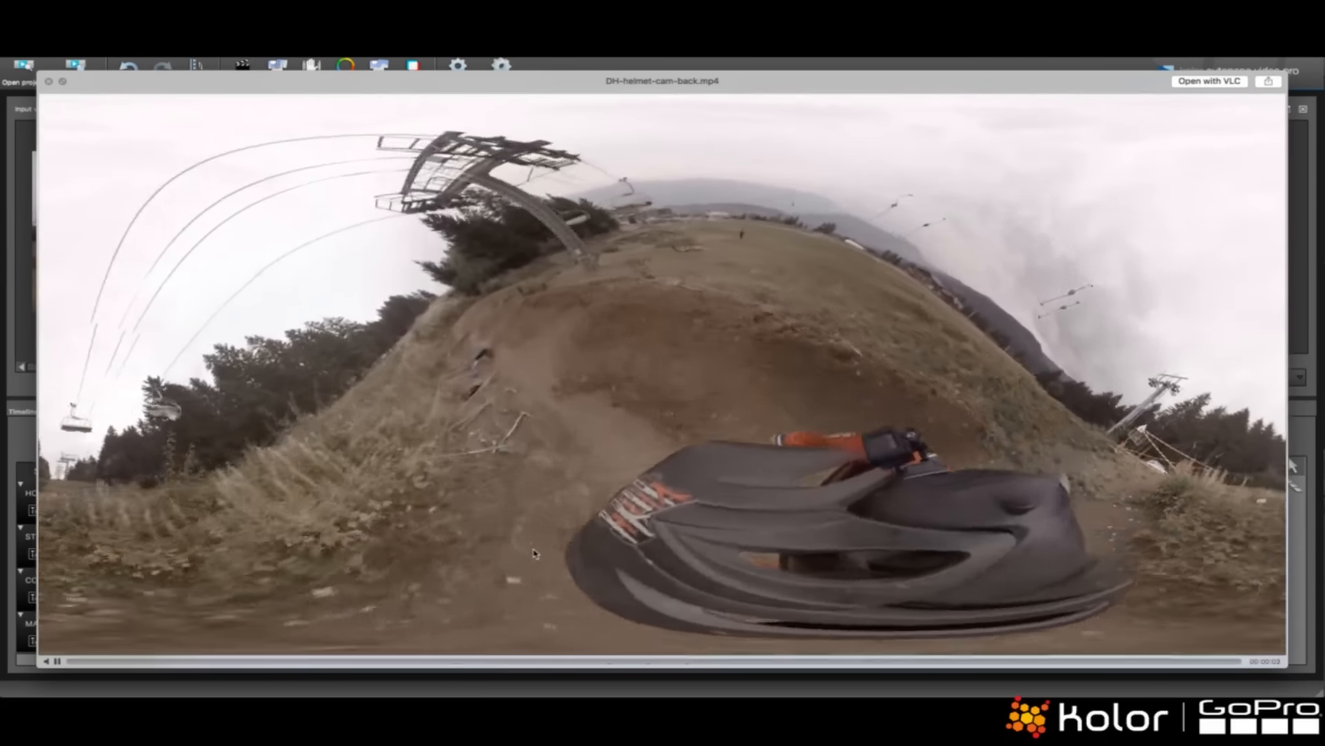
key("space")
- Preview DH-helmet-cam-back.mov and scrub through the clip to check the helmet on its transparent background
key("Up")
key("space")
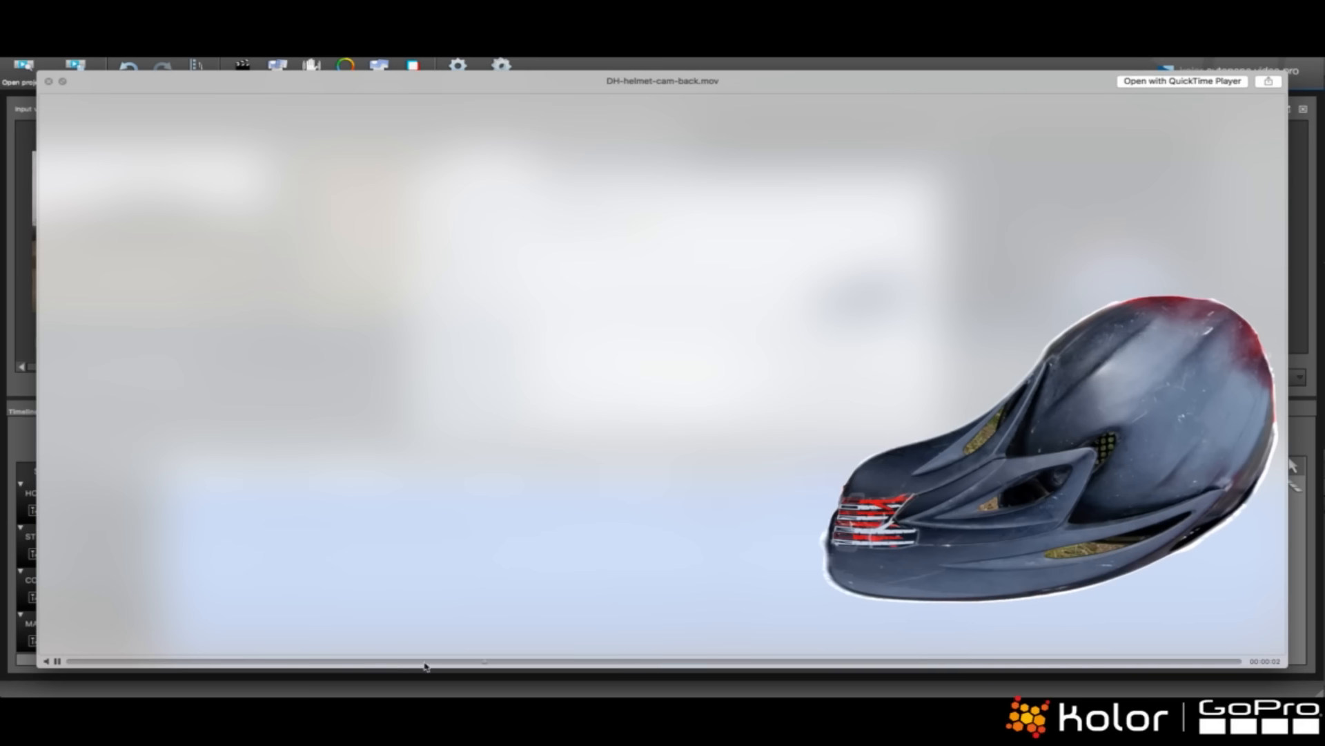
left_click_drag(426, 663, 796, 670)
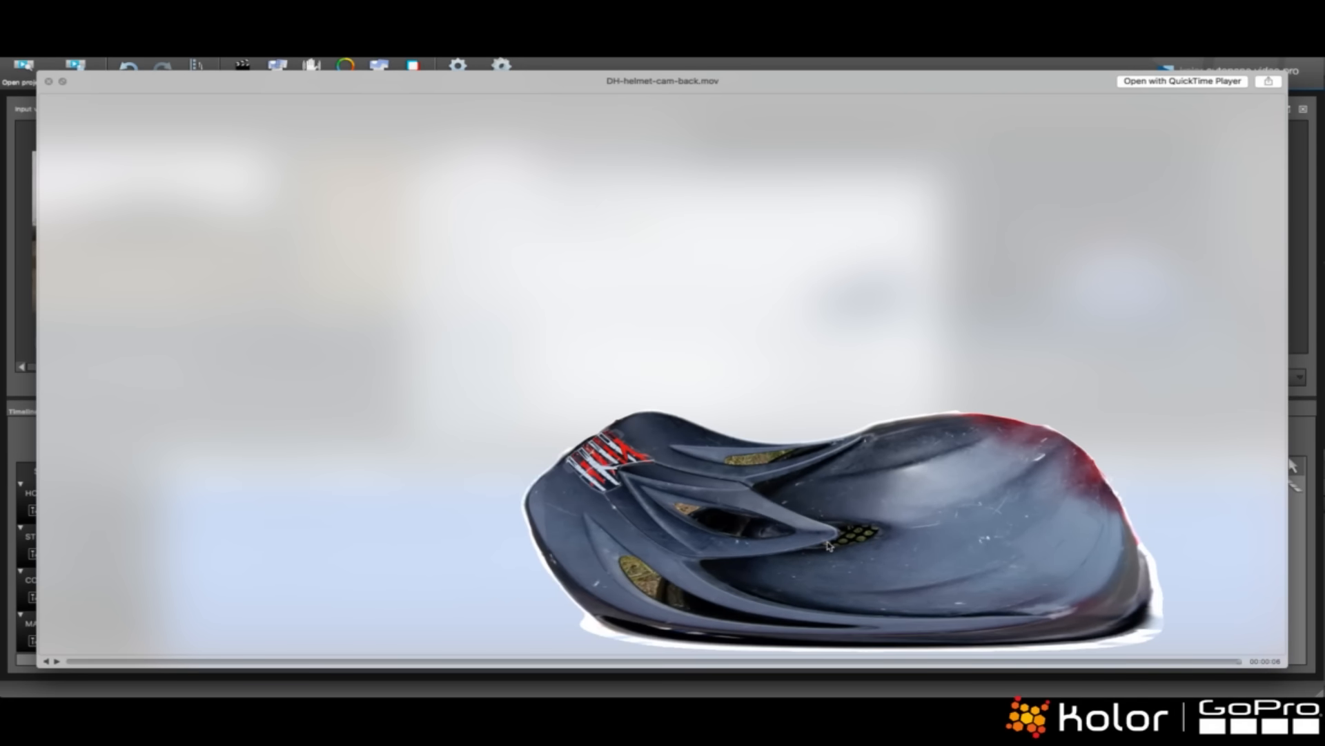
key("space")
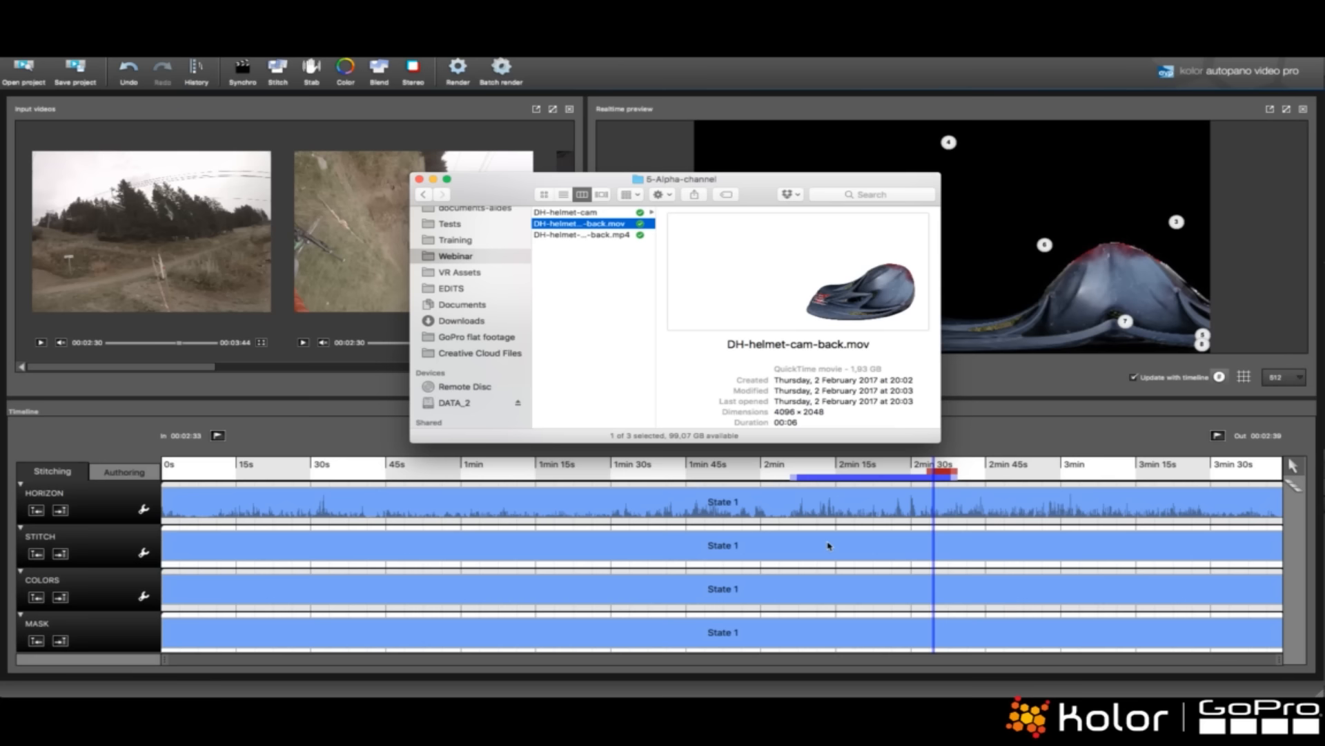
- Show the 5-Alpha-channel folder alongside its sibling folders and preview DH-helmet-cam-back.mov again
left_click(583, 194)
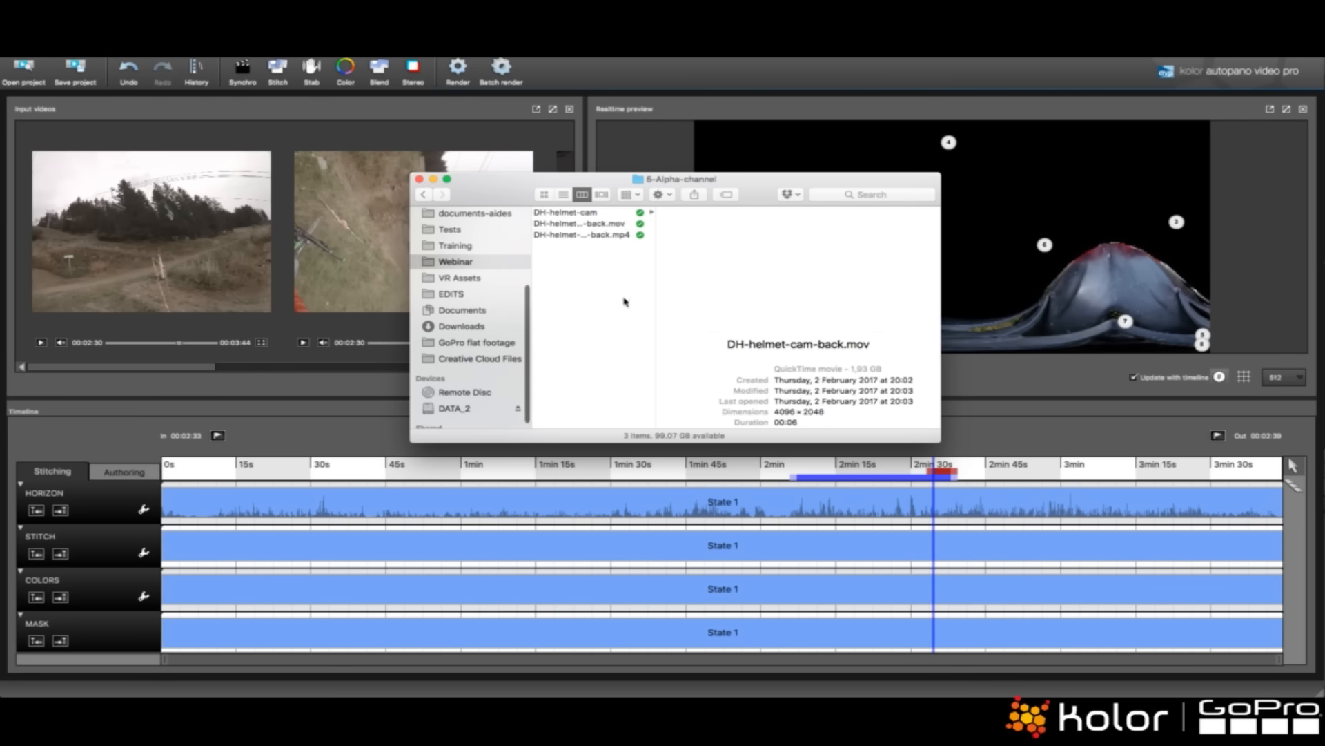
left_click(749, 228)
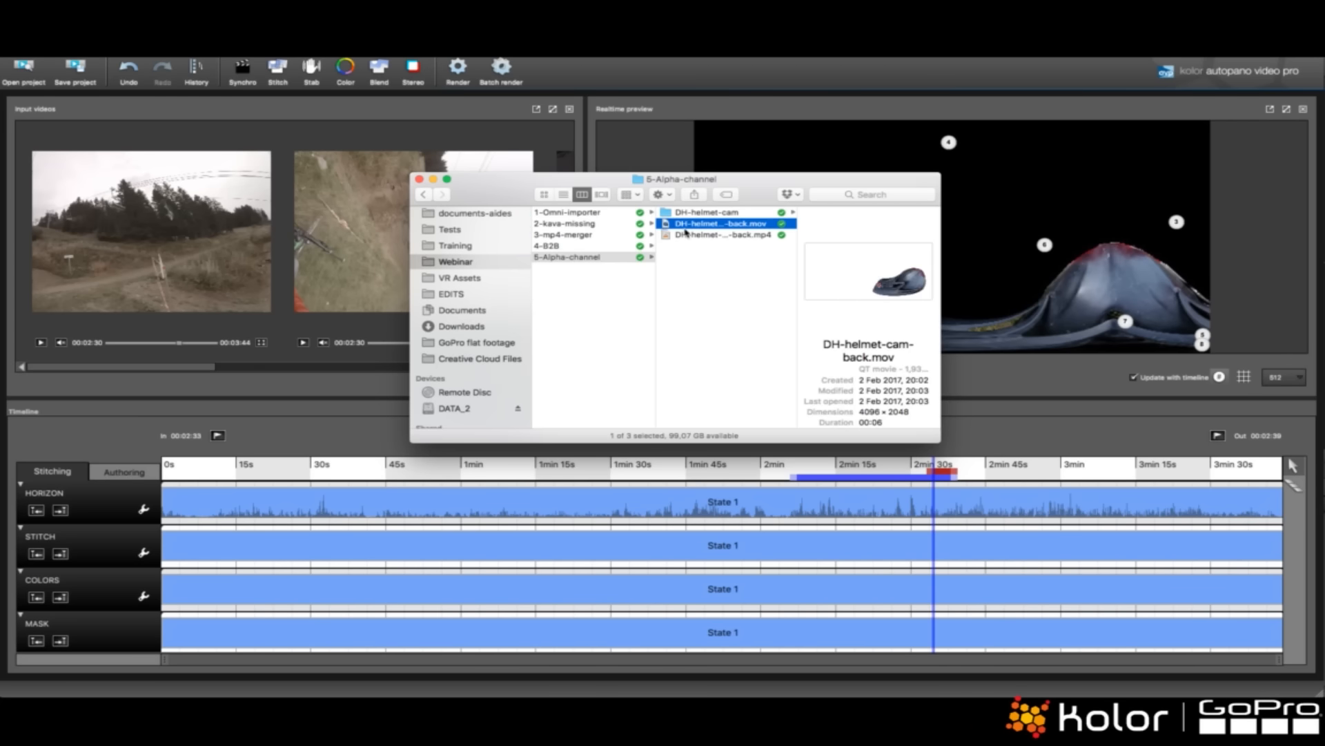
key("space")
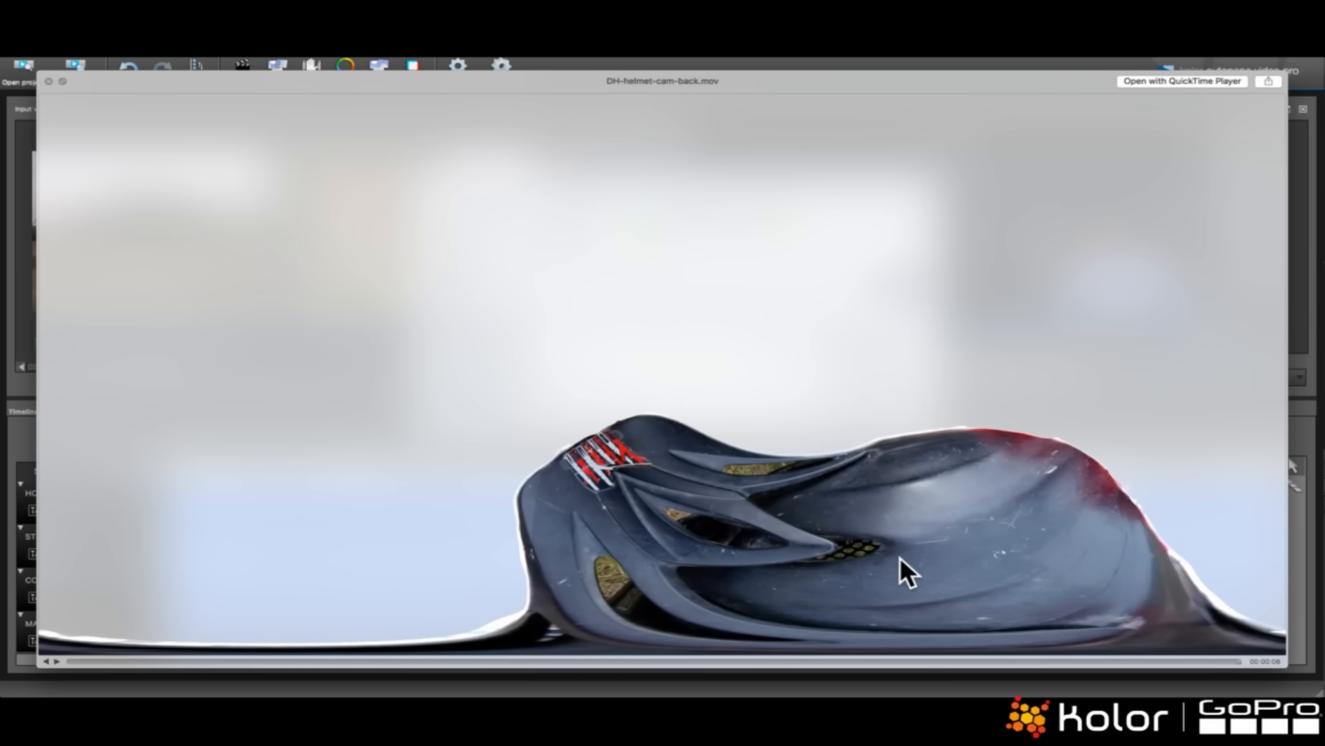
- Close the clip preview and the 5-Alpha-channel Finder window, and switch to the Demo Authoring Paris_1 project in Premiere Pro
key("space")
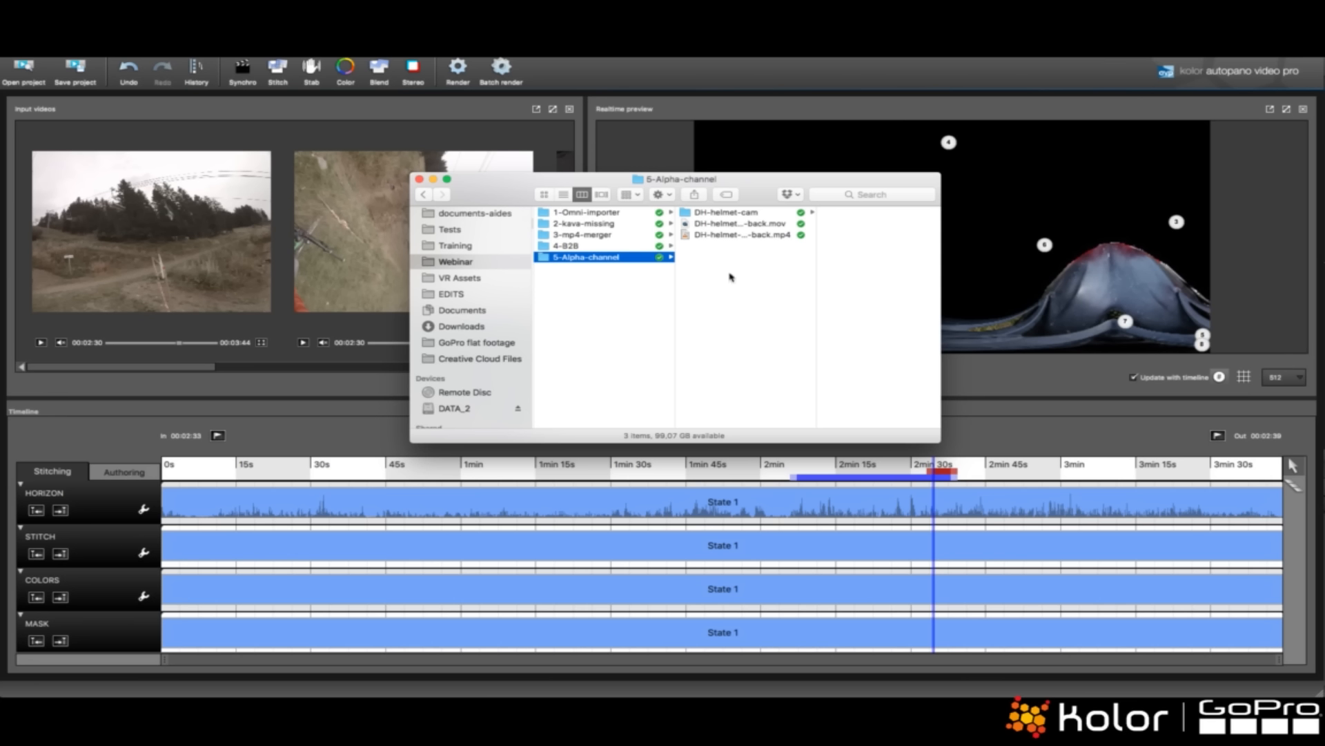
key("super+Tab")
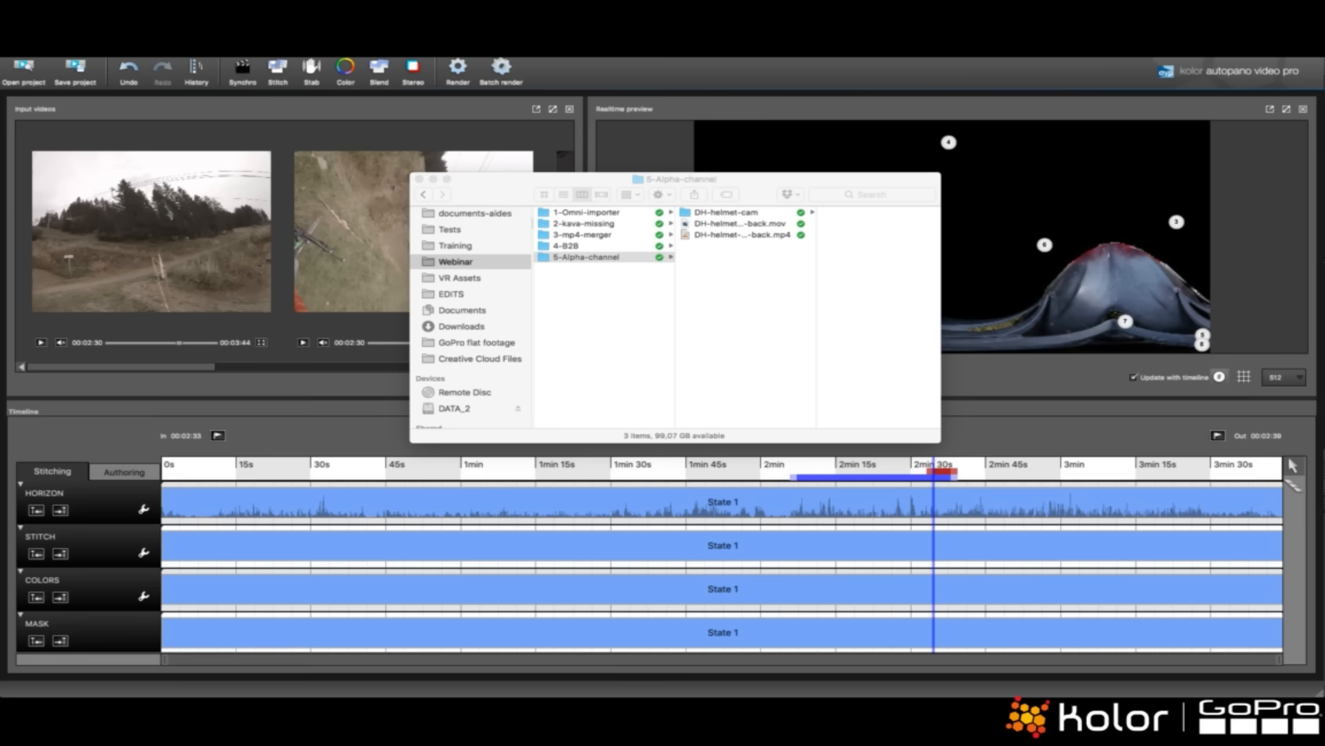
left_click(680, 60)
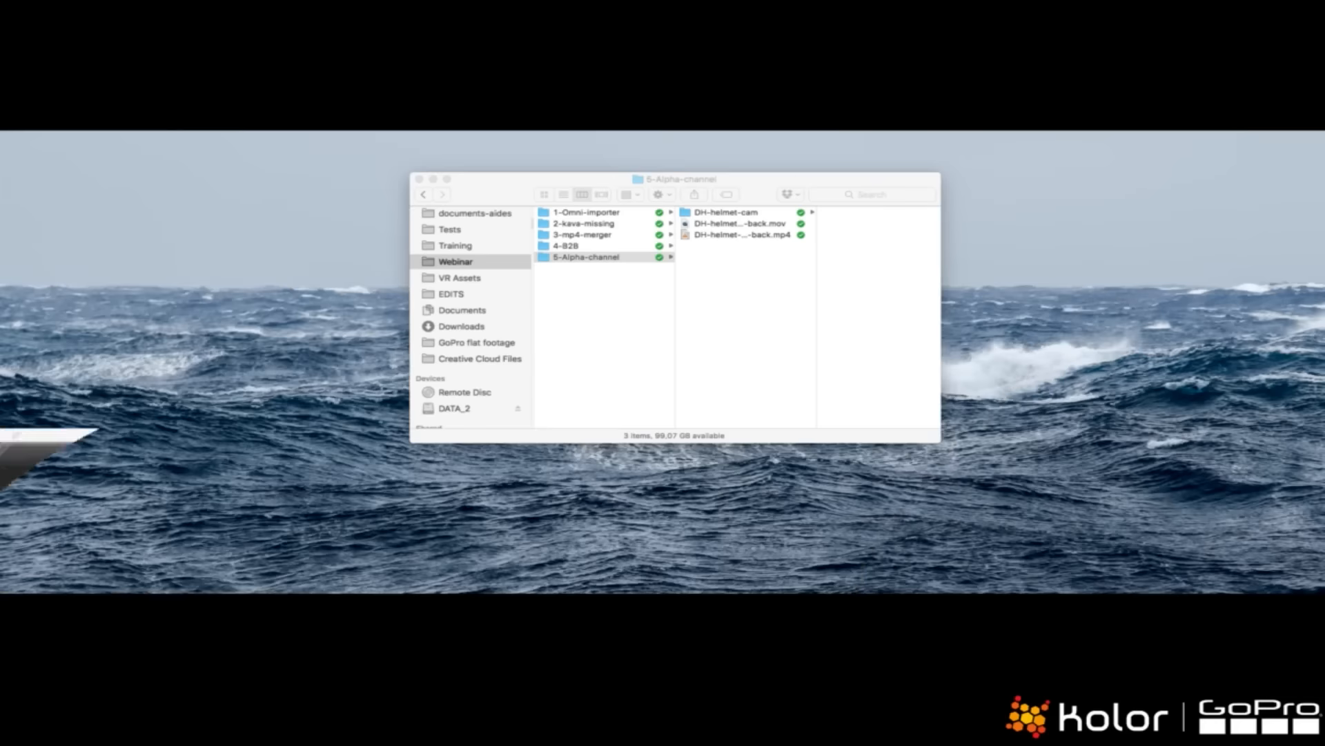
left_click(419, 179)
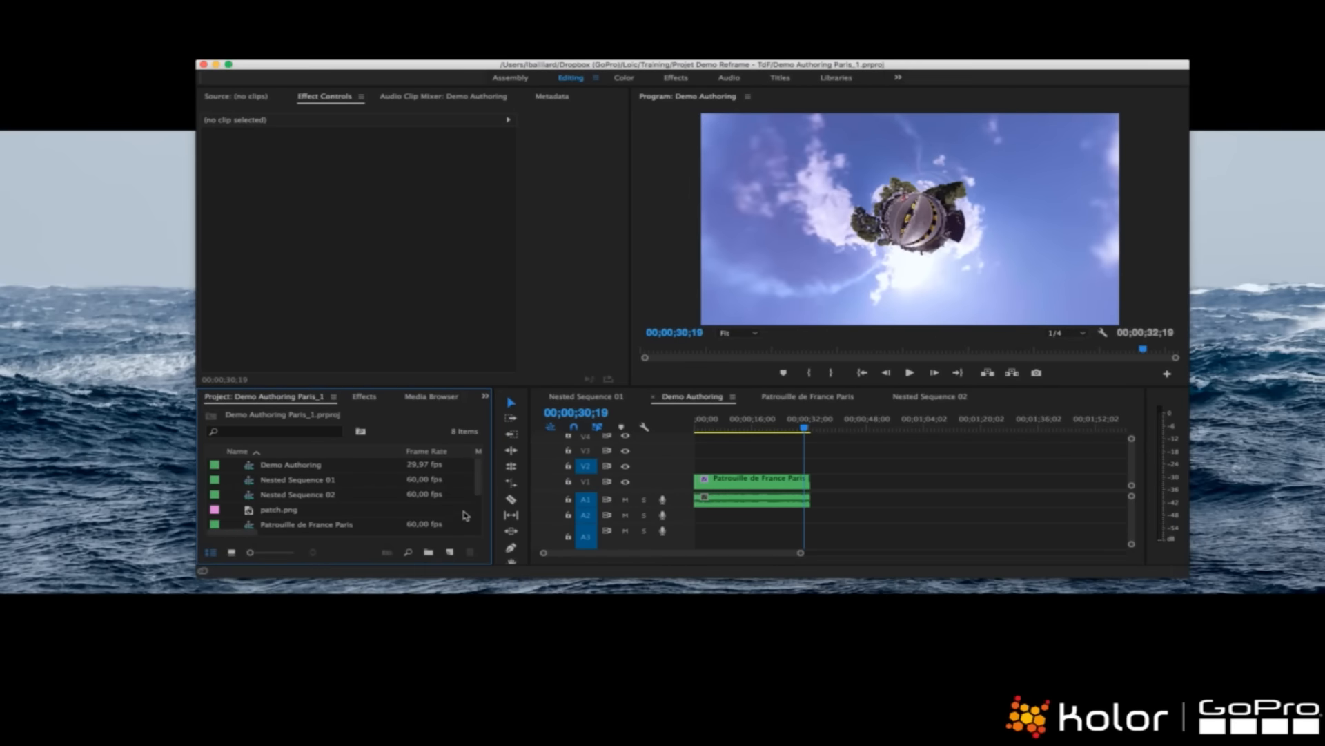
- Select the Patrouille de France Paris clip in the Demo Authoring sequence and examine its GoPro VR Reframe parameters
left_click(762, 483)
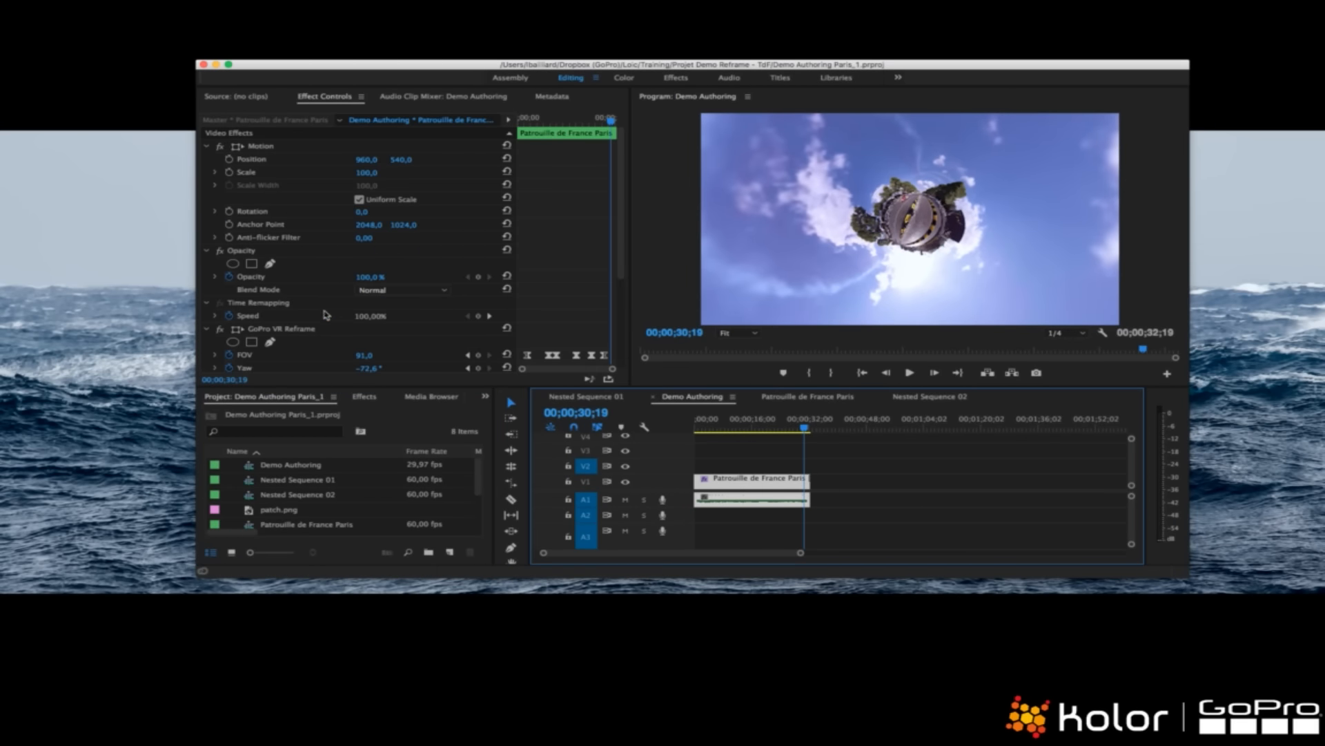
scroll(326, 315, "down", 4)
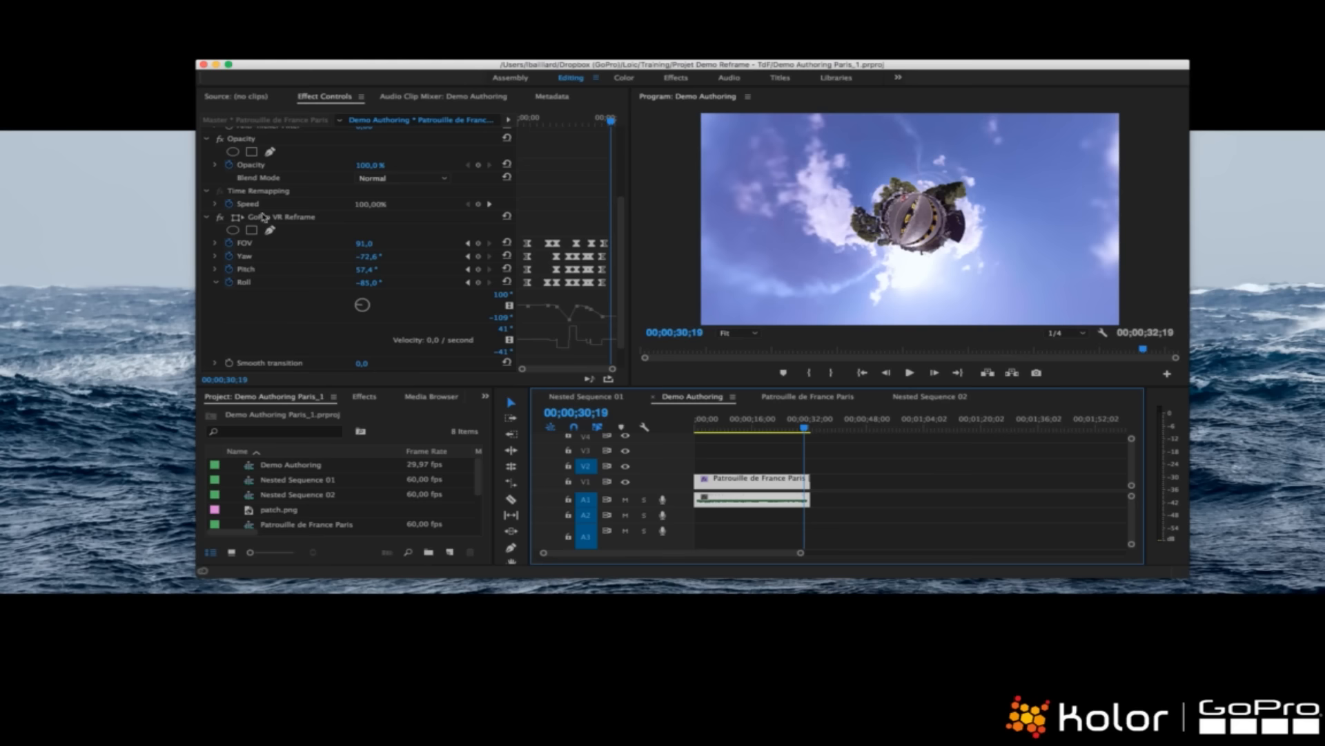
scroll(304, 323, "down", 1)
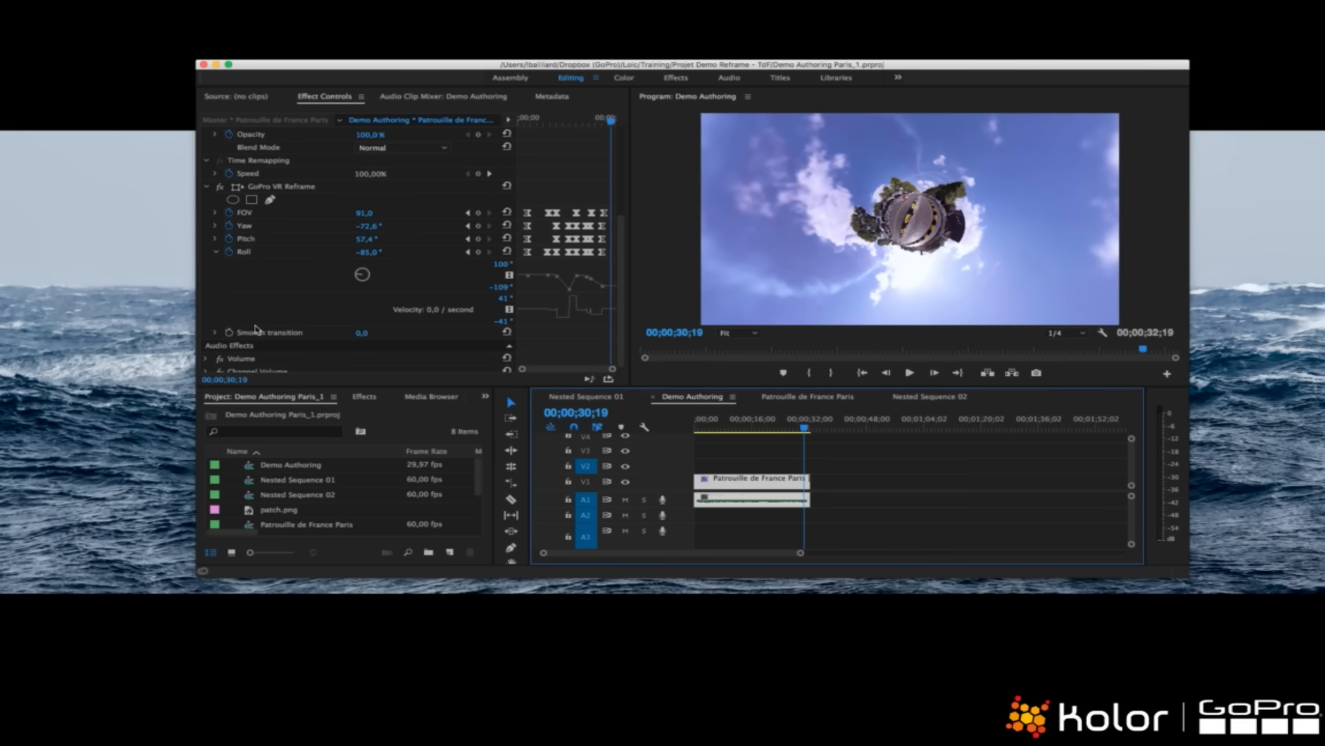
- Try out the Smooth transition setting of the GoPro VR Reframe effect and return it to 0,0
left_click(363, 333)
left_click(478, 329)
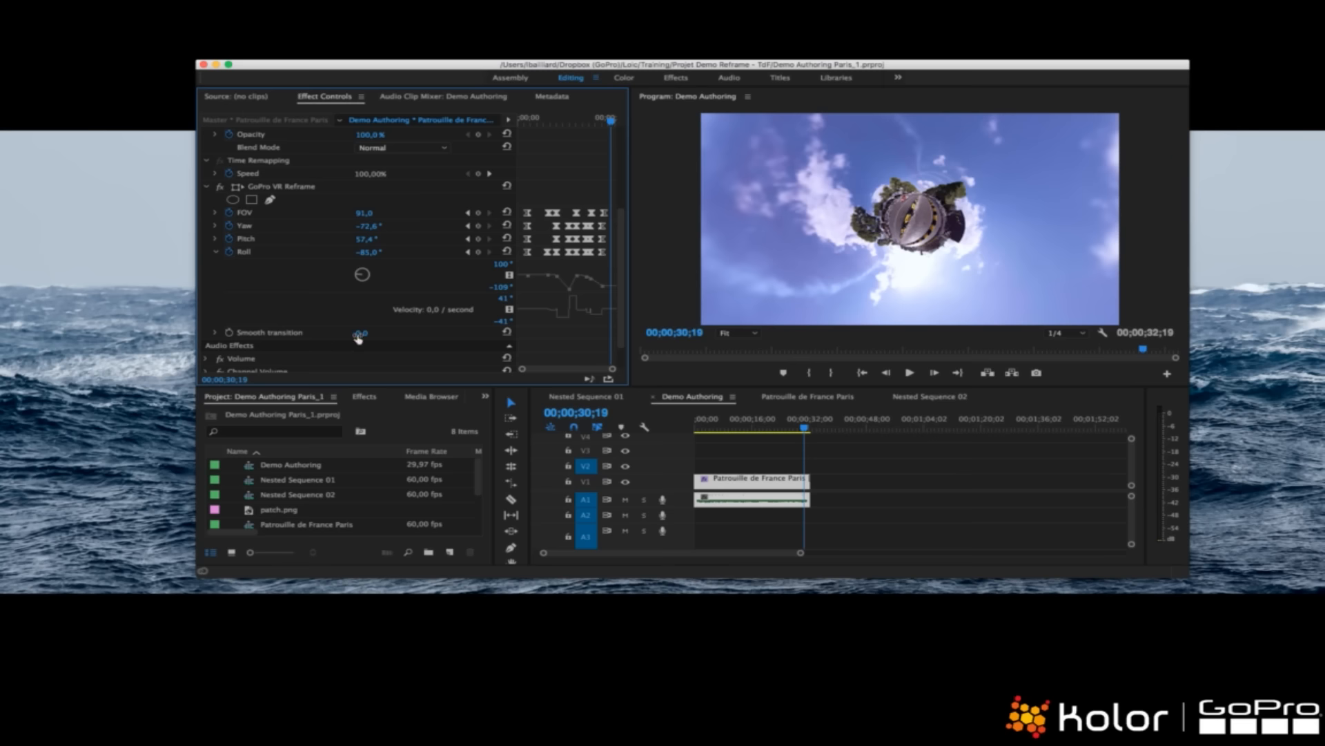
left_click_drag(360, 337, 424, 338)
left_click_drag(390, 337, 360, 338)
left_click(215, 333)
left_click(215, 333)
- Move the playhead to about 00;00;13;14 in the Demo Authoring sequence and play the reframed clip for about three seconds
left_click(733, 428)
left_click_drag(735, 430, 743, 429)
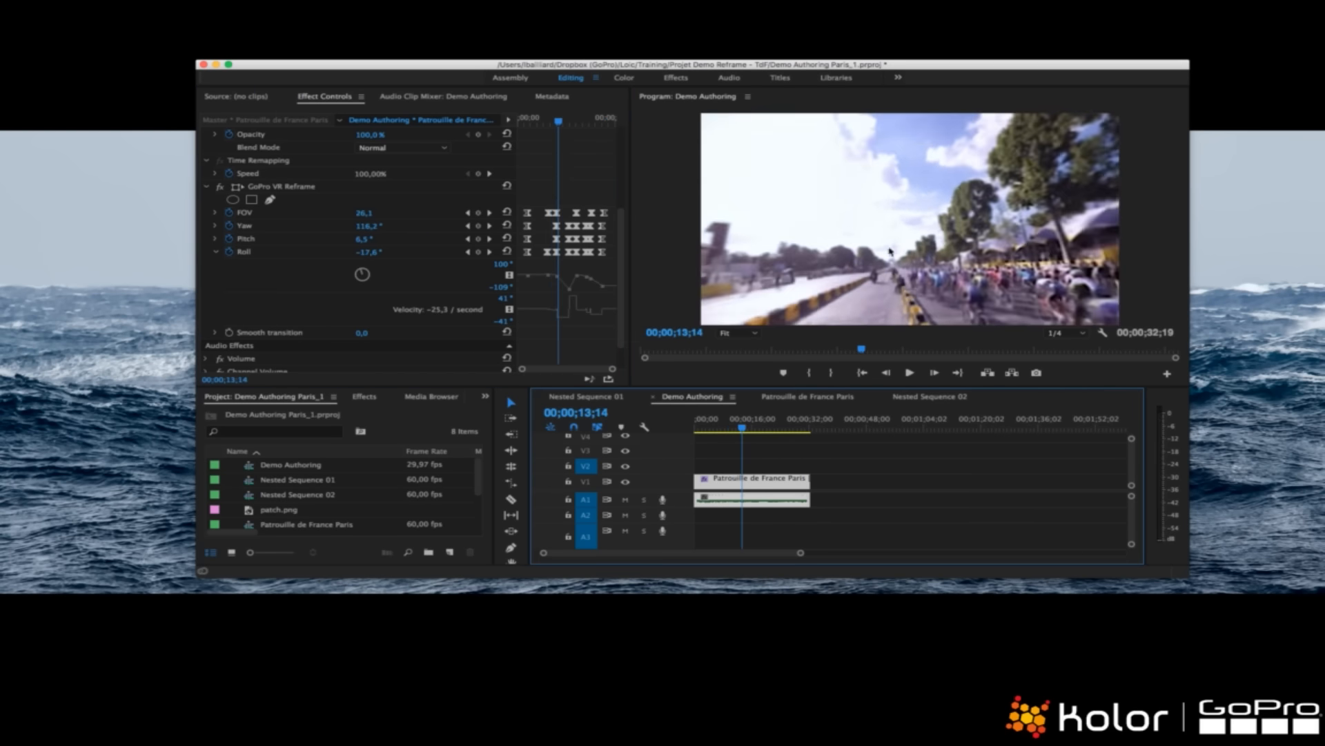
key("space")
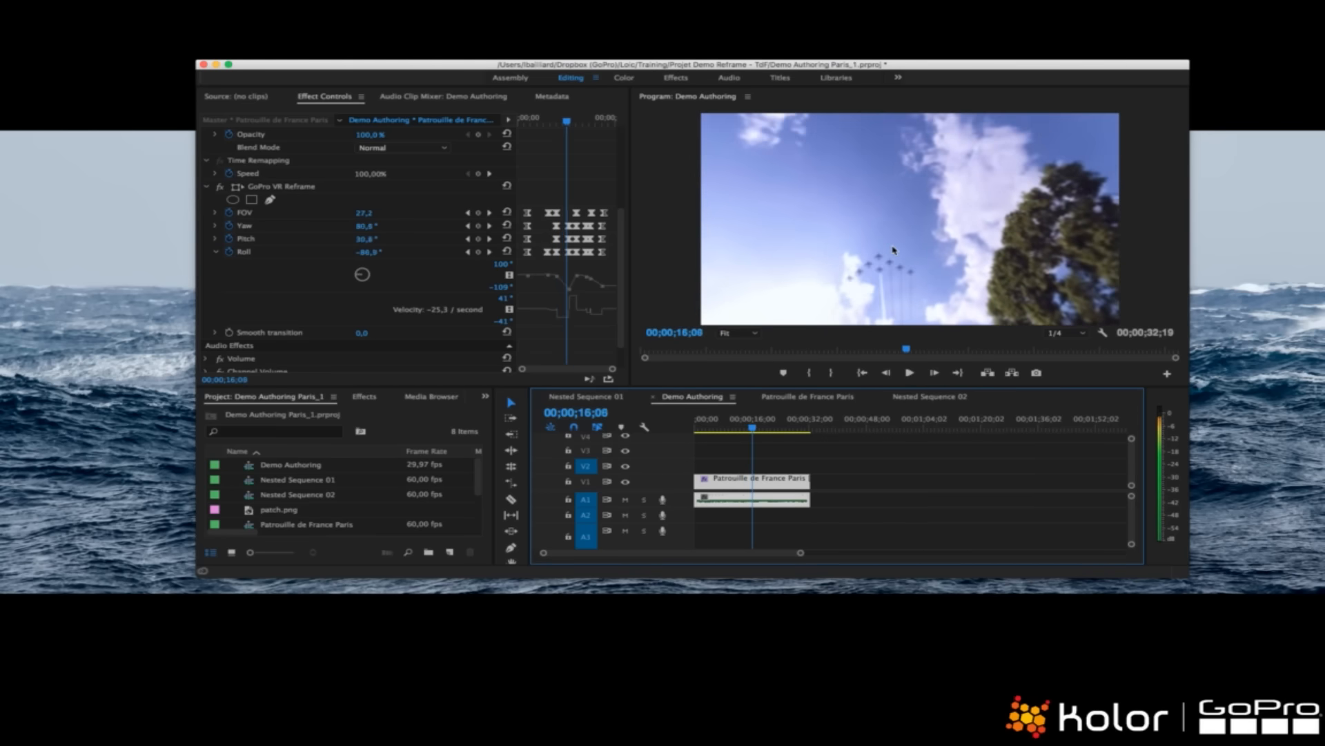
key("space")
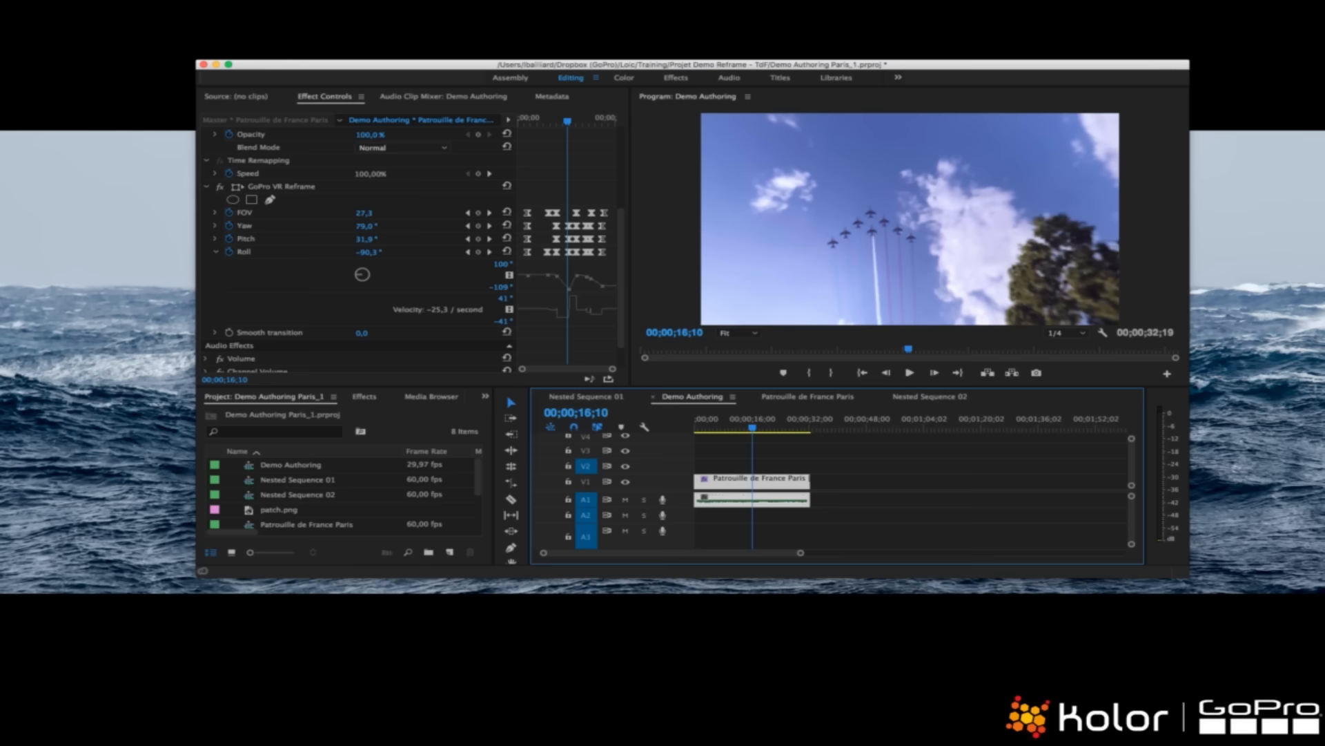
- Bring Slide23.jpg into view in Preview, examine the safe zone lines marked on the stage floor, and move the slide out of view
key("super+Tab")
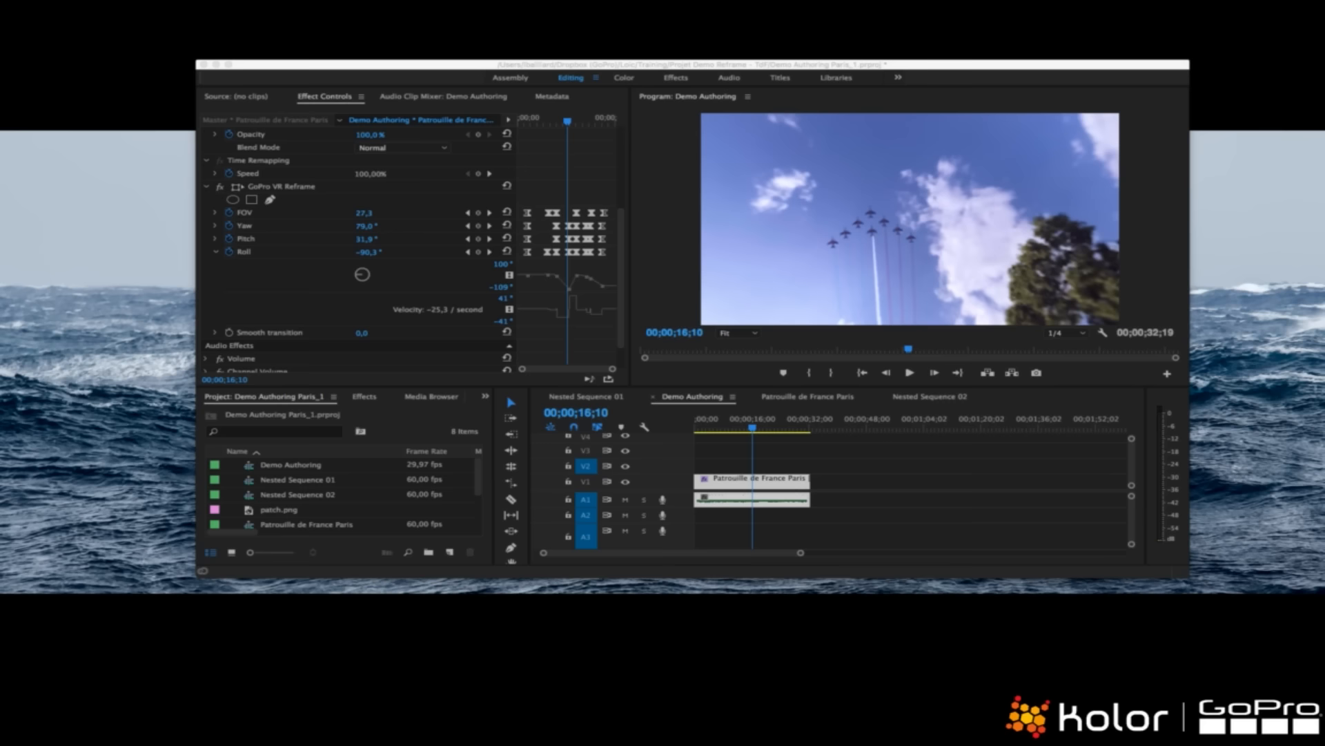
left_click_drag(1324, 28, 598, 83)
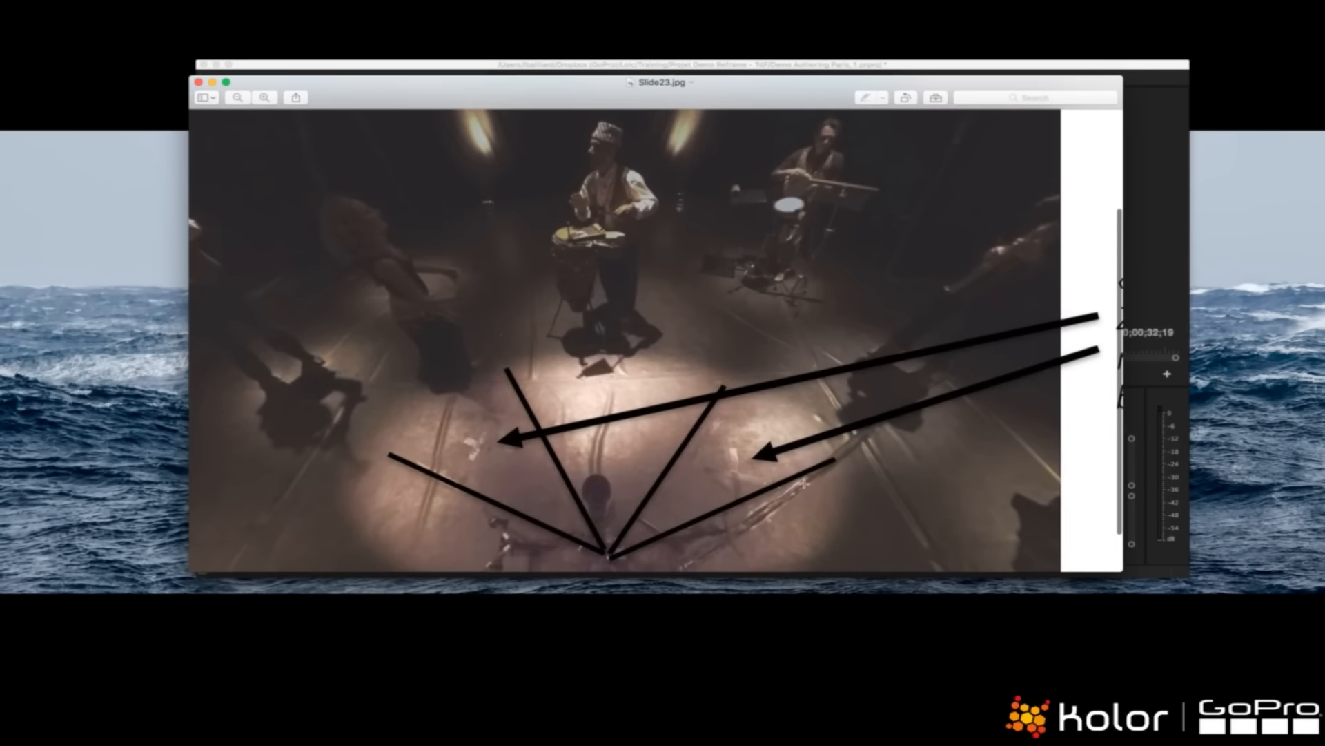
scroll(692, 441, "down", 2)
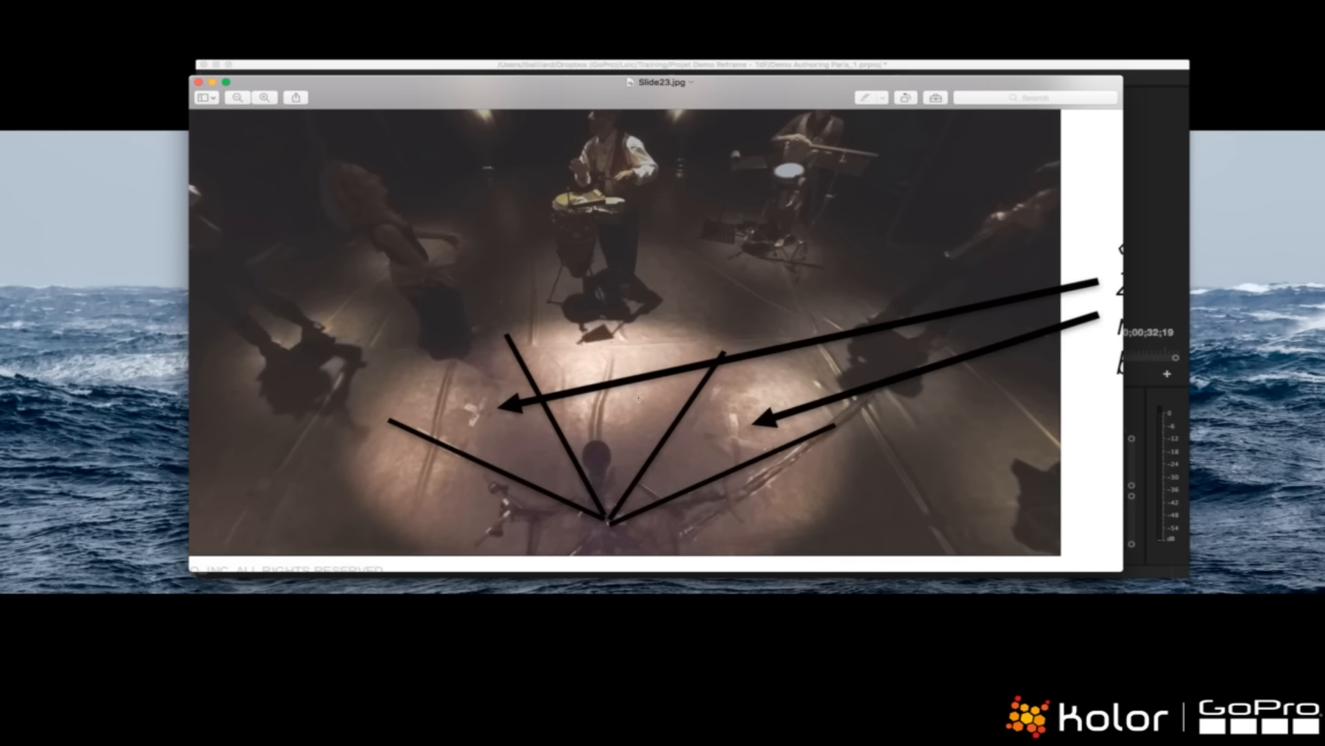
scroll(684, 259, "up", 3)
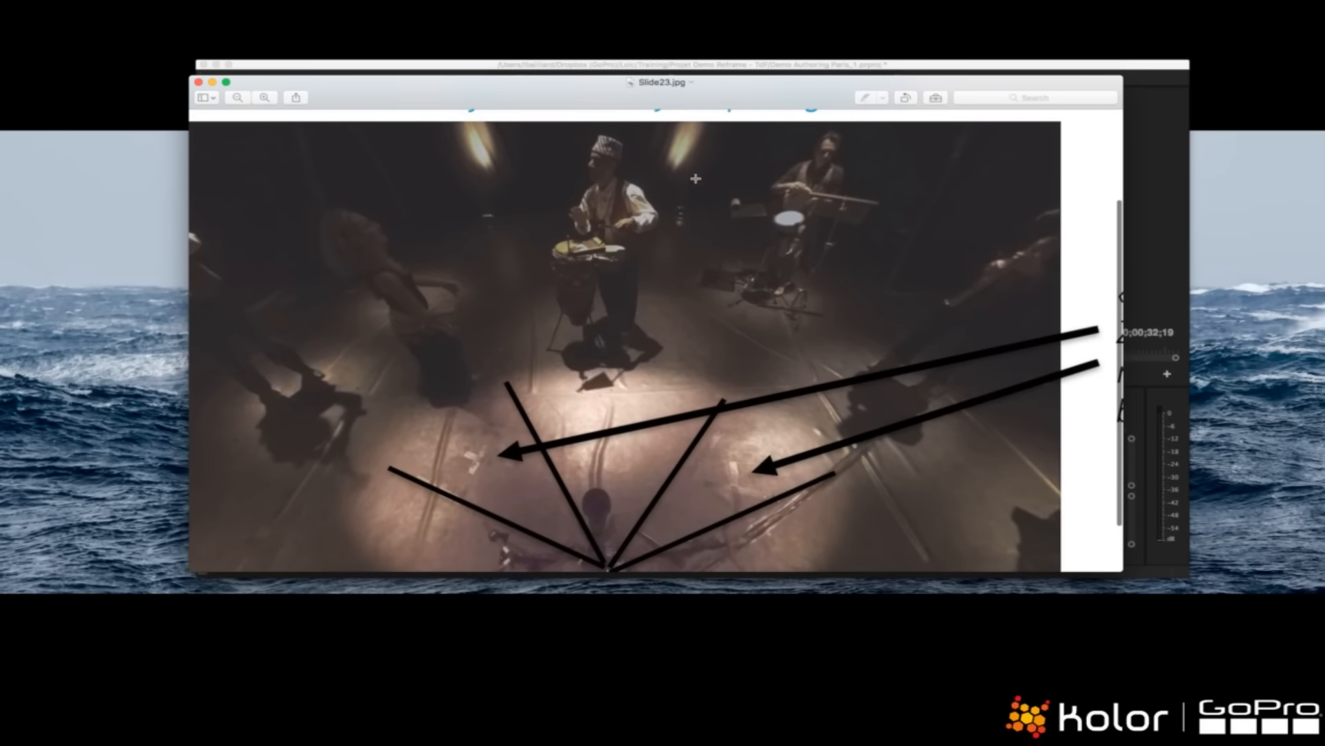
scroll(598, 312, "down", 3)
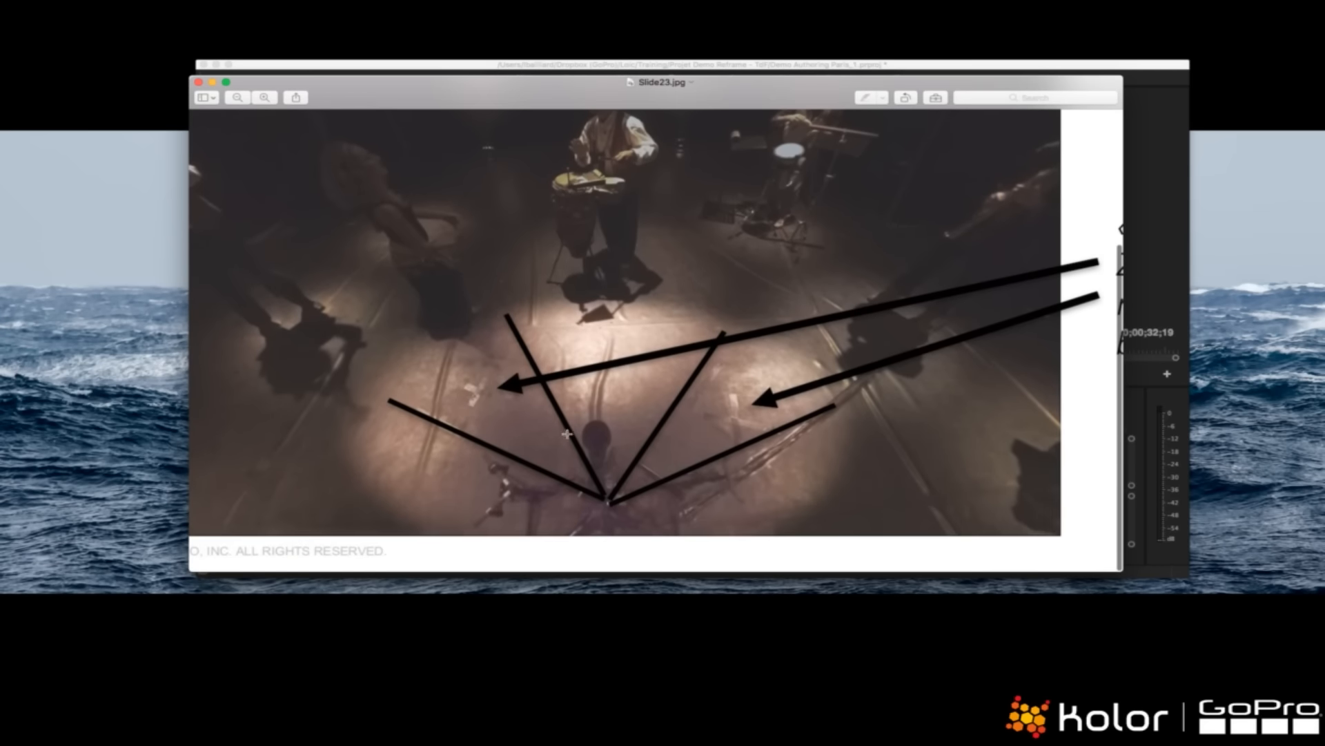
scroll(655, 364, "up", 3)
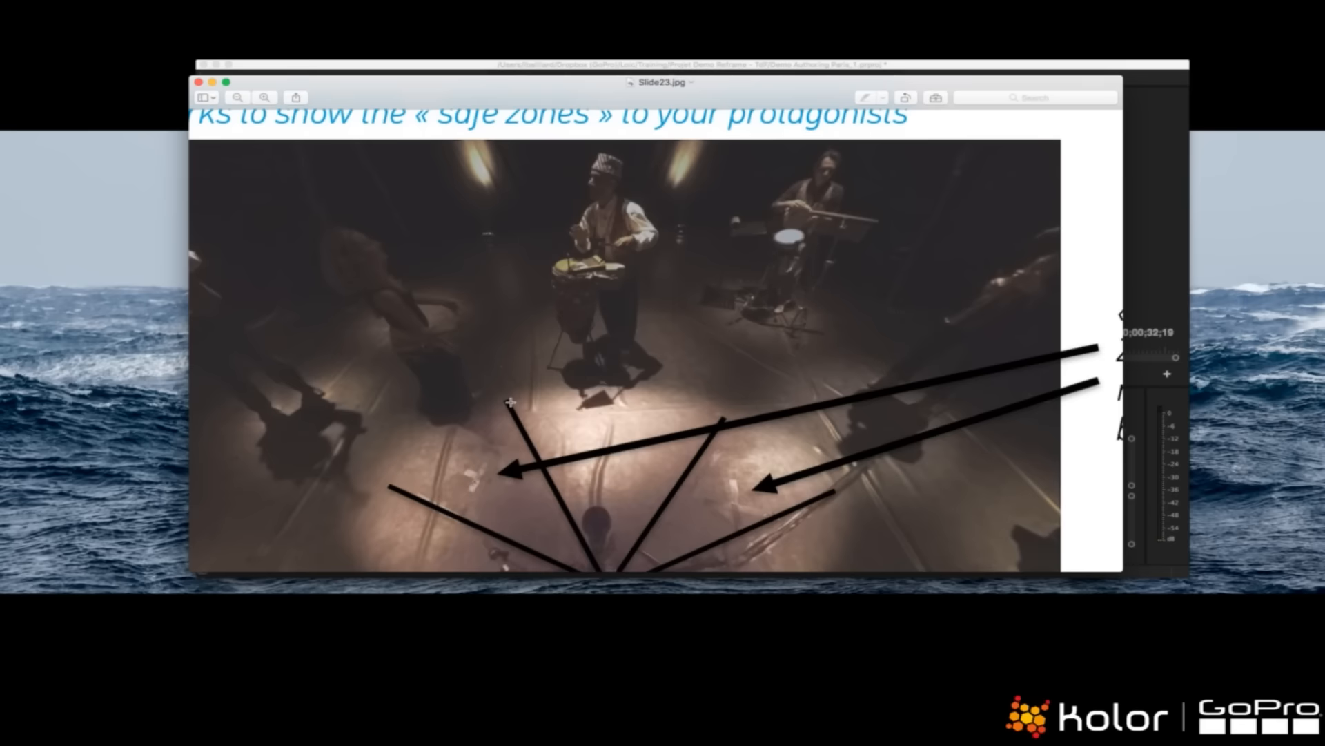
scroll(511, 408, "up", 1)
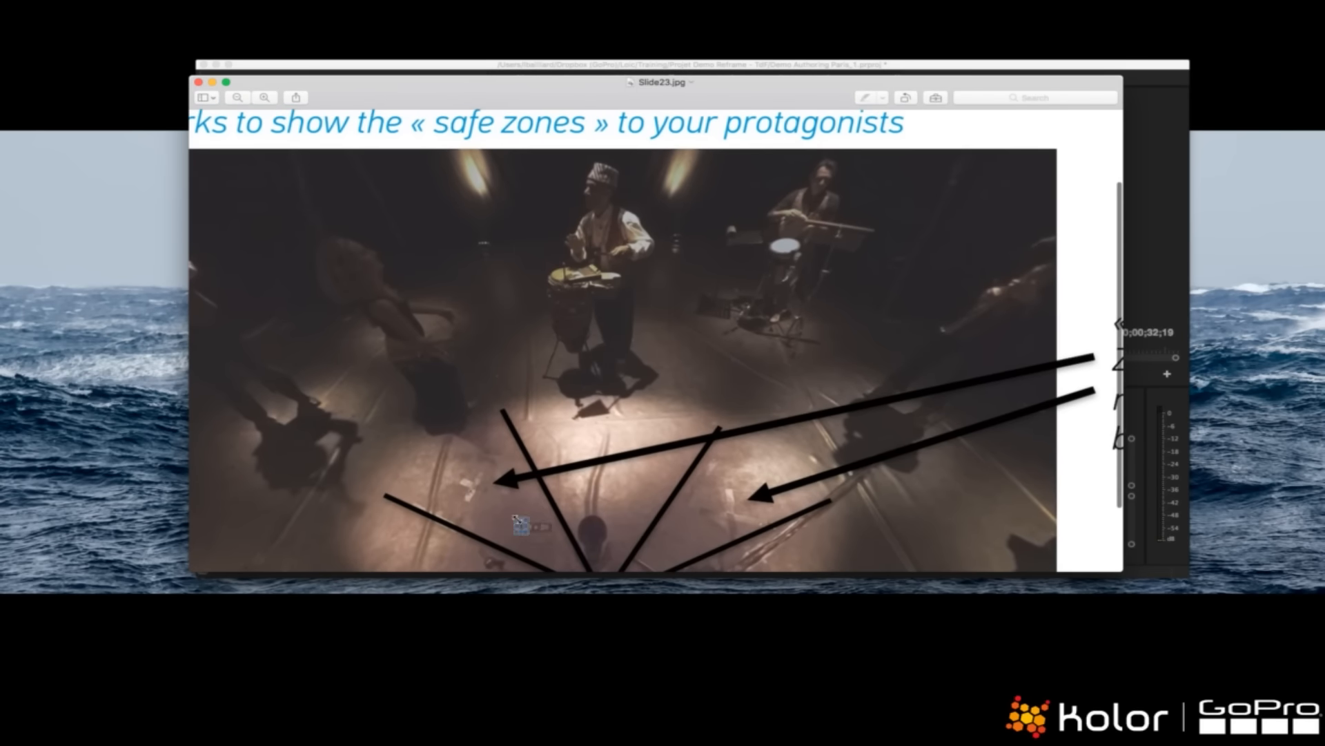
left_click_drag(524, 531, 560, 536)
left_click(480, 497)
scroll(485, 500, "down", 5)
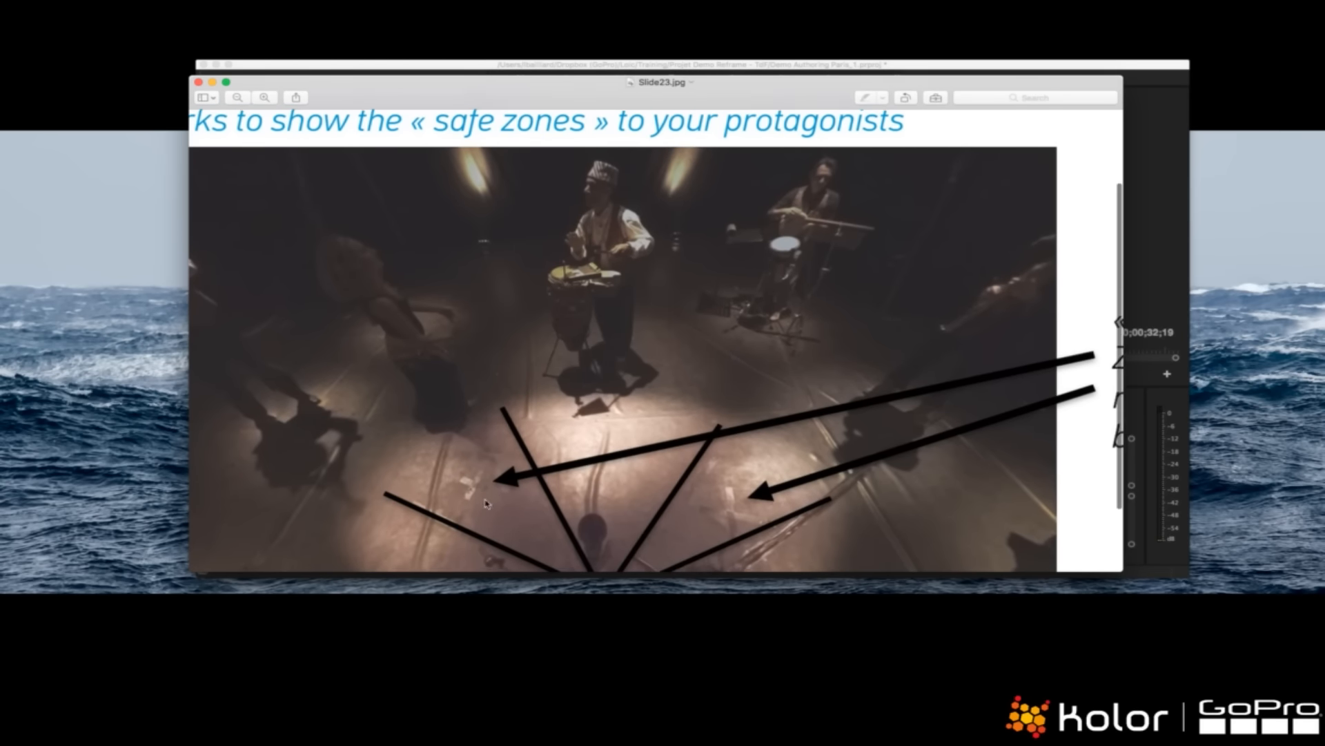
scroll(483, 483, "up", 2)
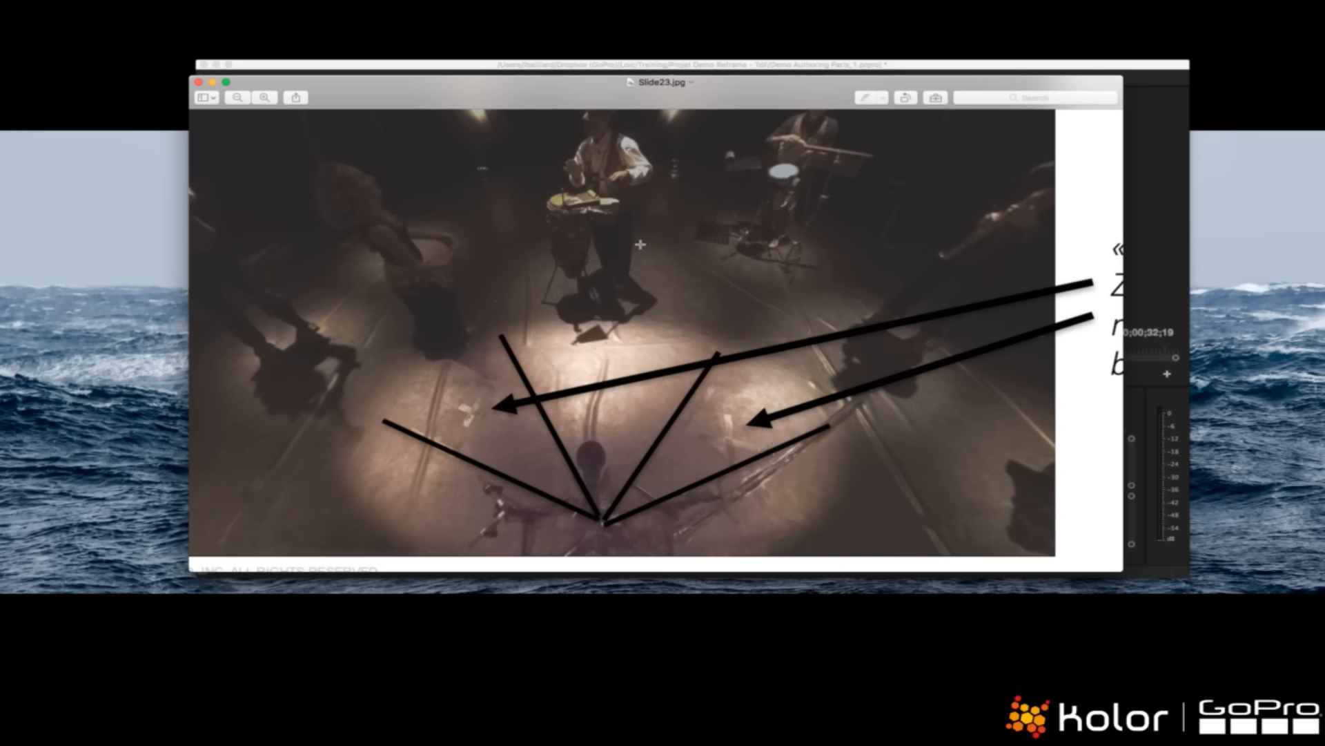
scroll(713, 294, "up", 1)
scroll(714, 293, "up", 3)
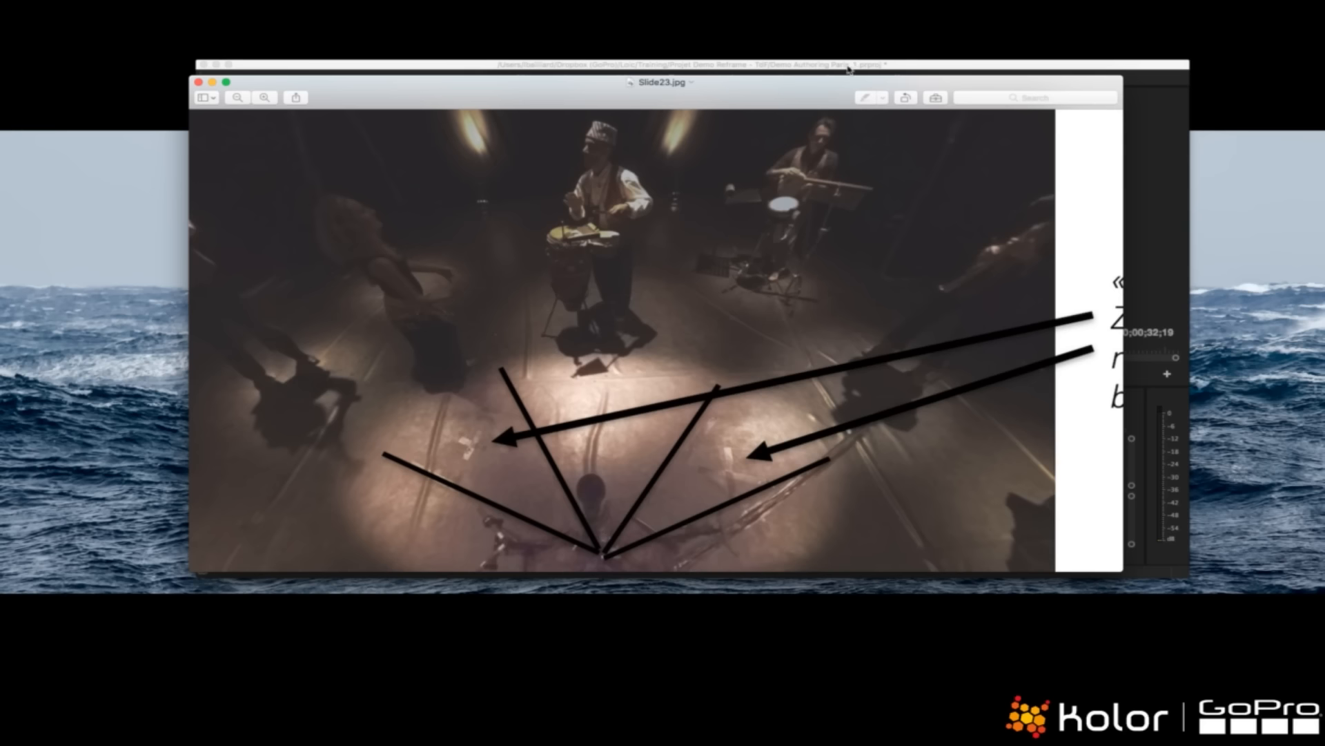
left_click_drag(826, 92, 0, 110)
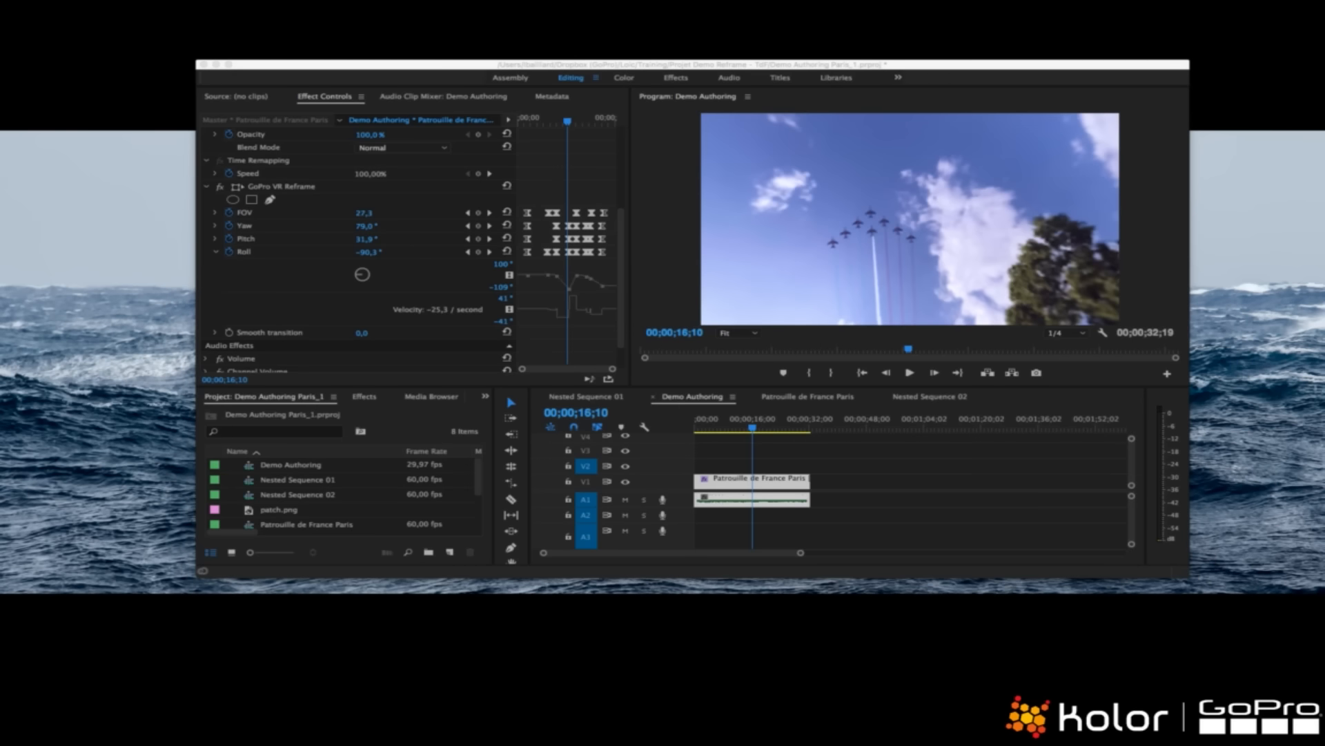